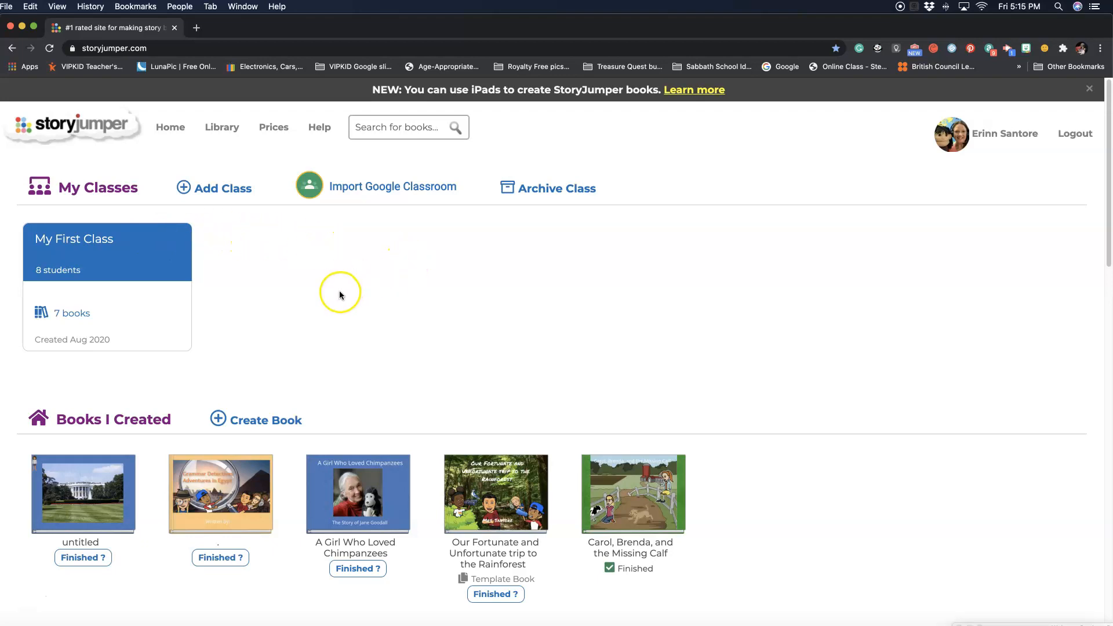
Create a new book of the Blank type and open its front cover for editing
click(229, 418)
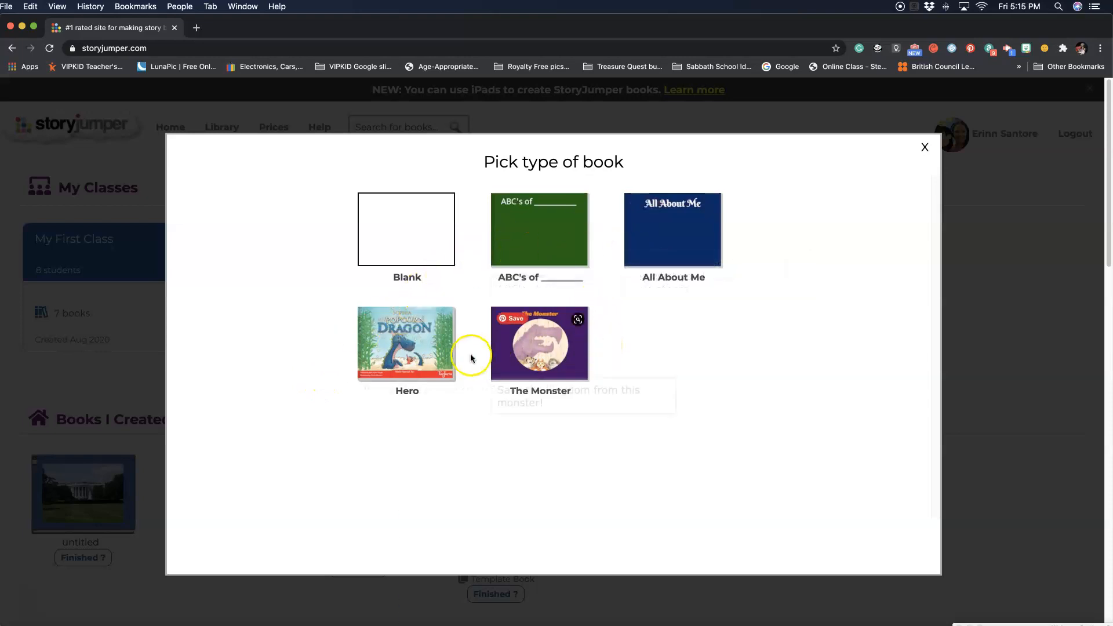
click(398, 215)
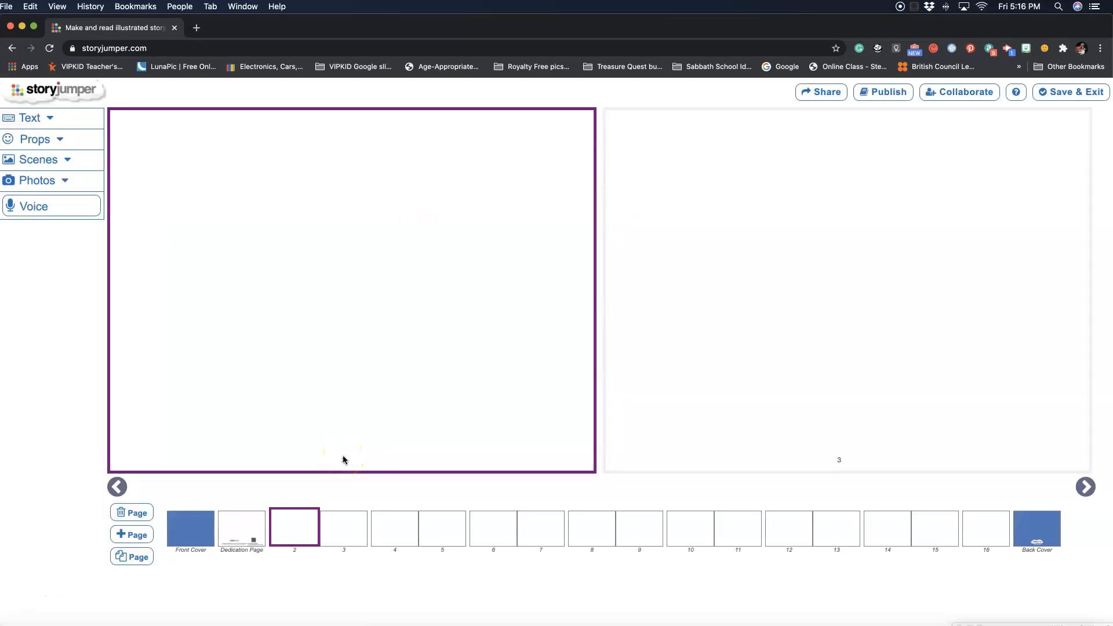
click(199, 534)
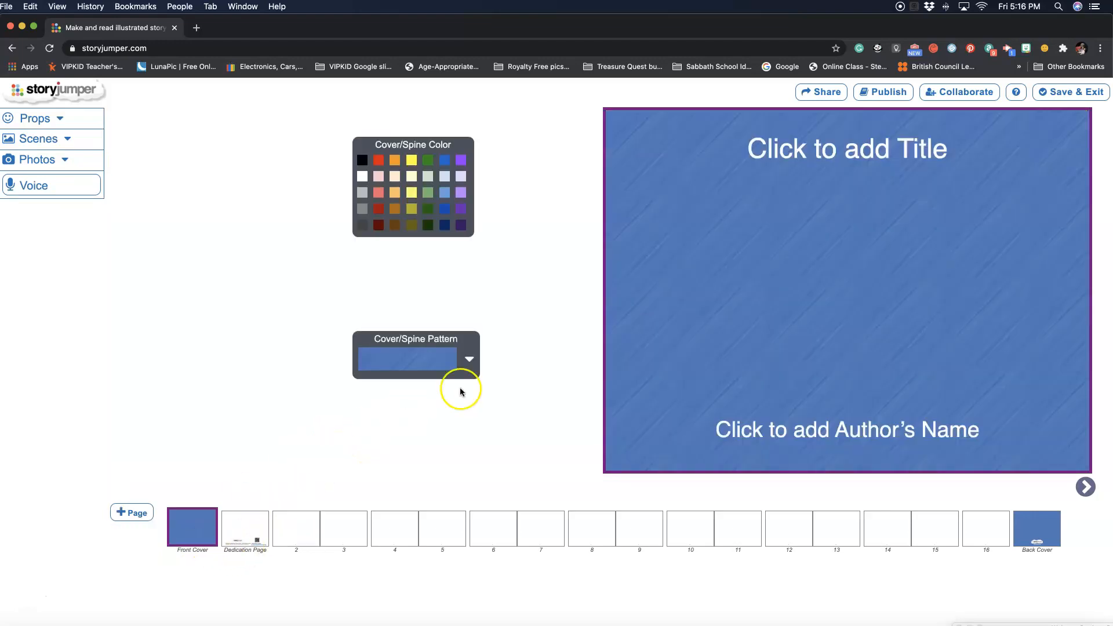
Examine the formatting options of the cover's title and author's name boxes, including the font list and highlight colors
click(811, 146)
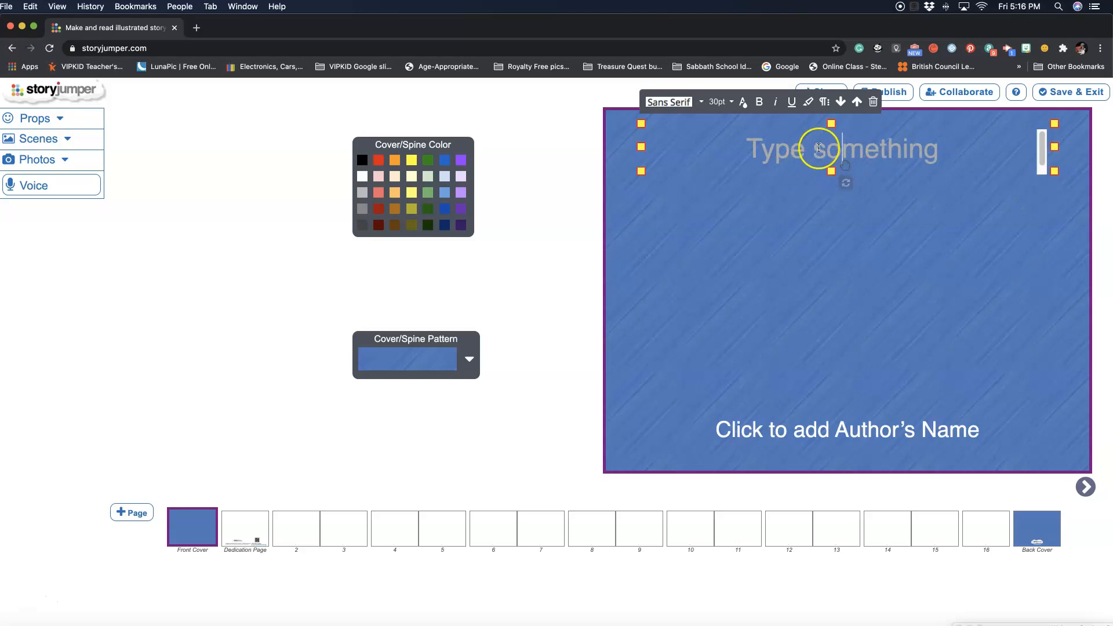
click(852, 430)
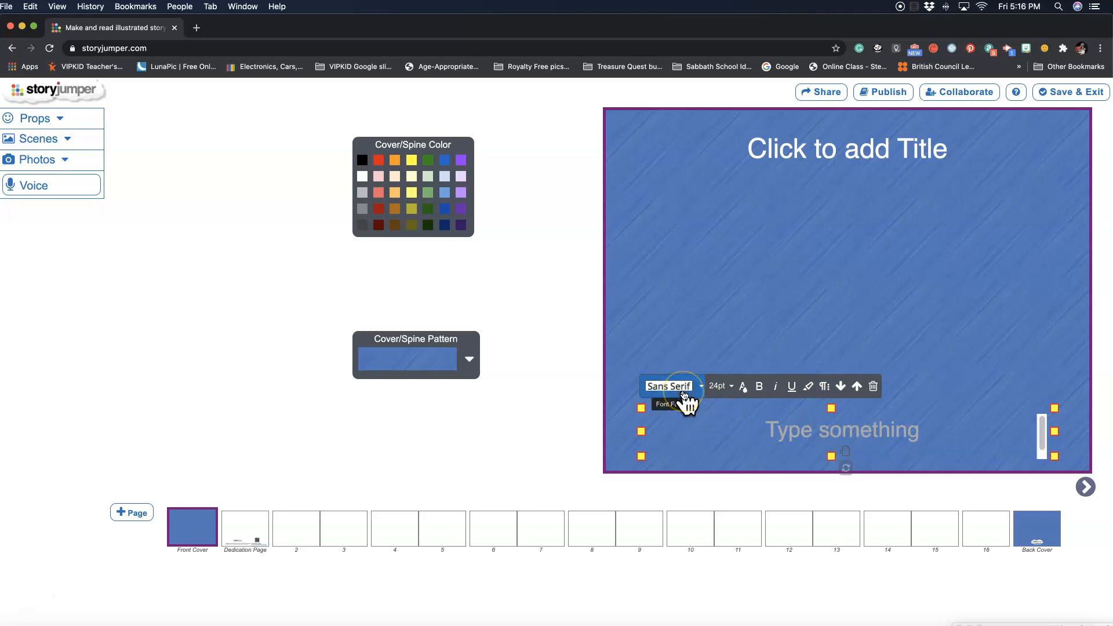
click(701, 387)
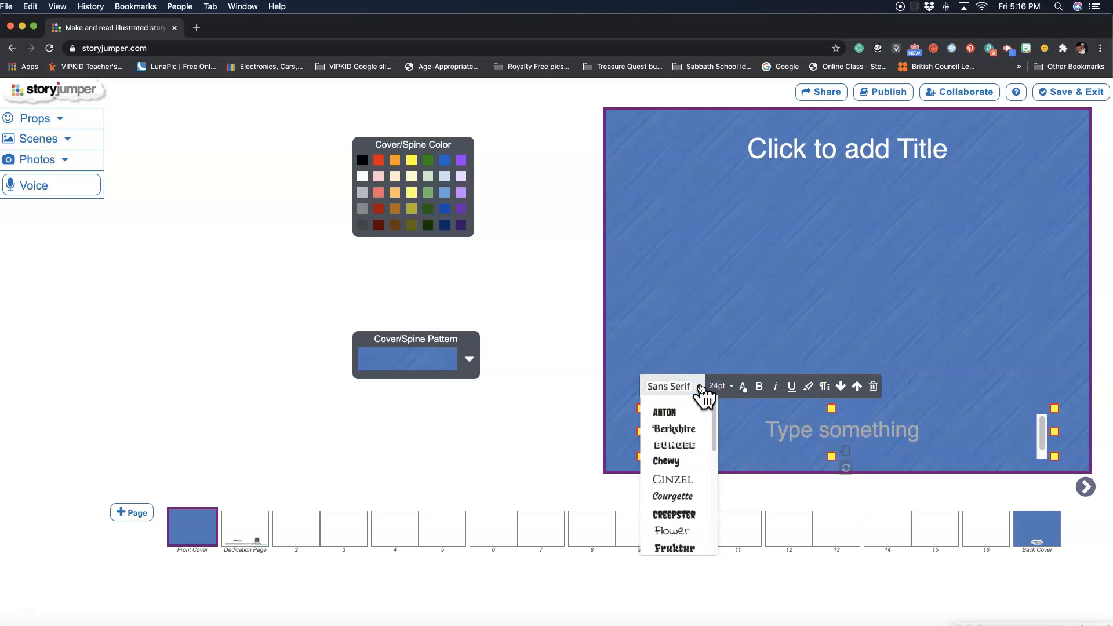
scroll(673, 464, down, 5)
scroll(668, 470, up, 5)
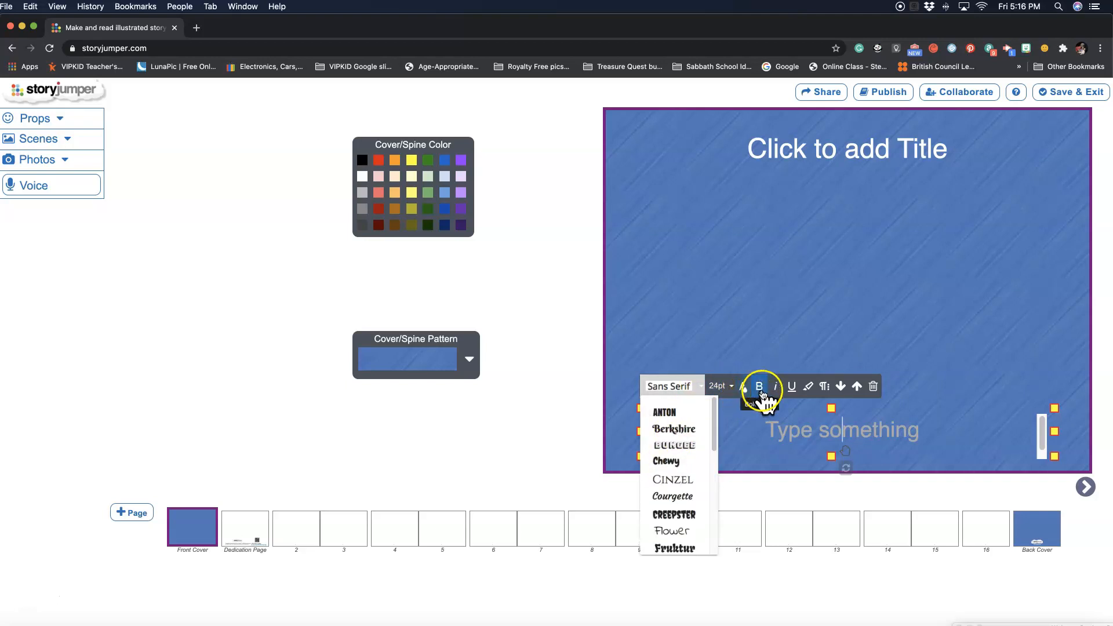
click(808, 387)
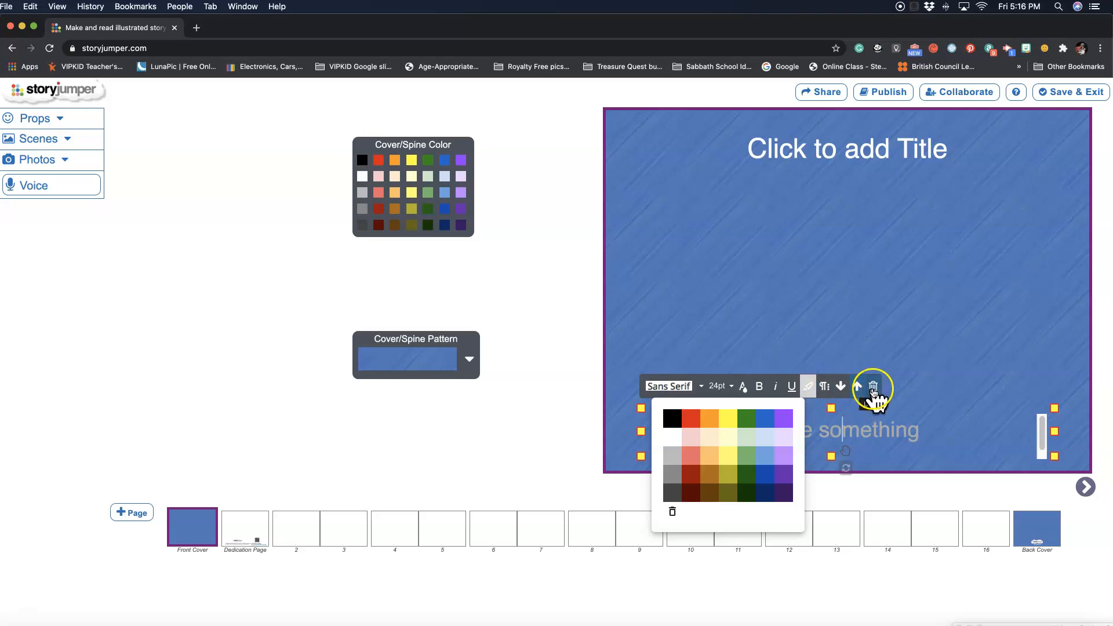
click(845, 281)
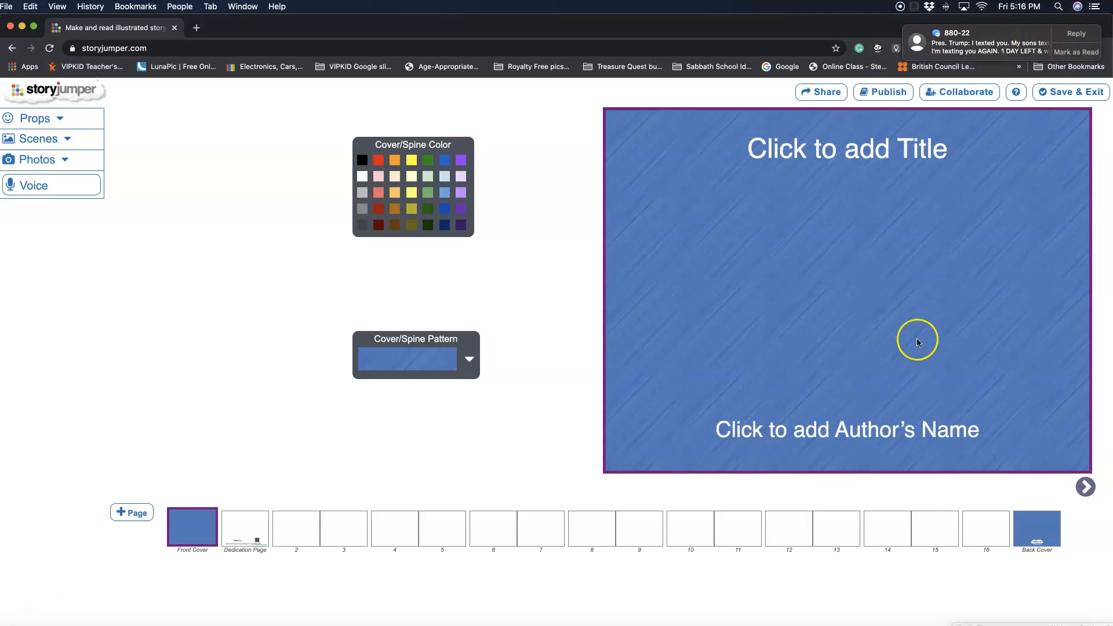
click(878, 431)
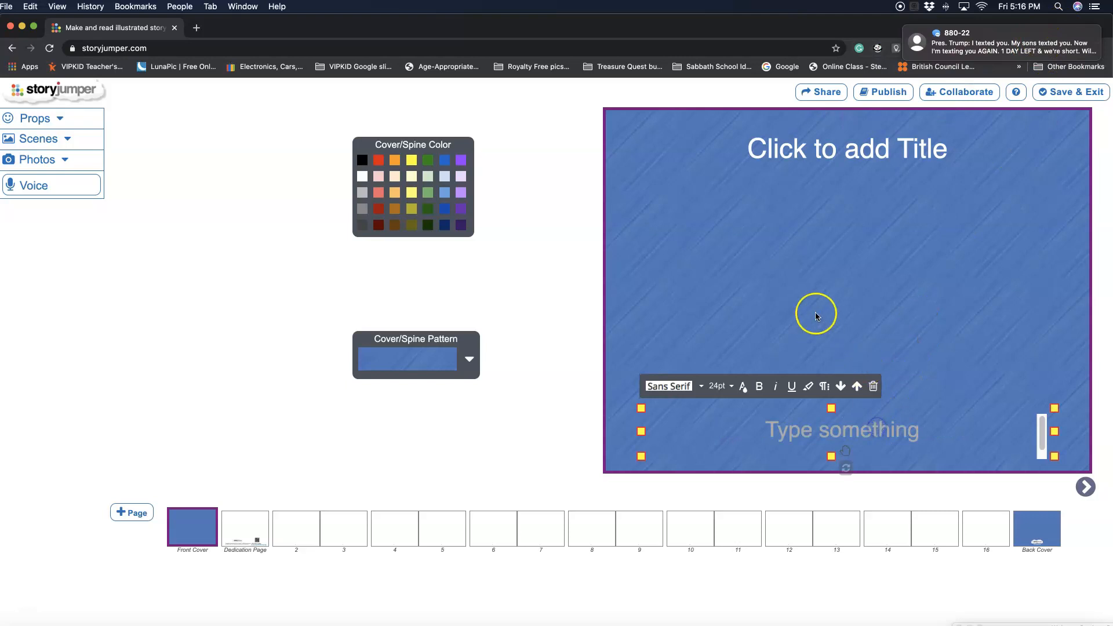
click(857, 386)
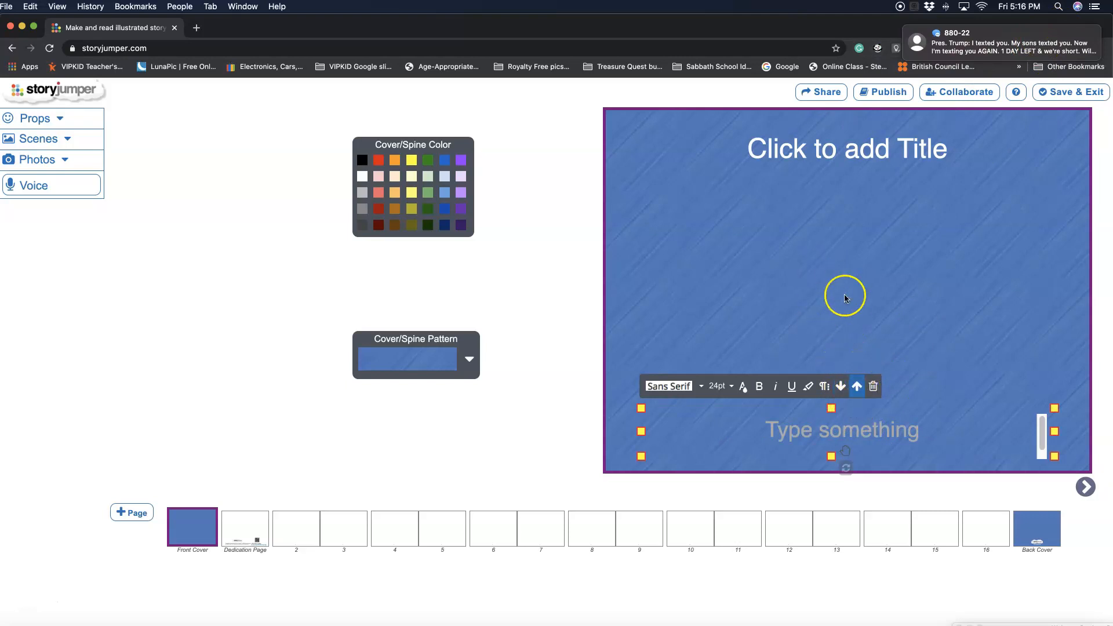
click(722, 224)
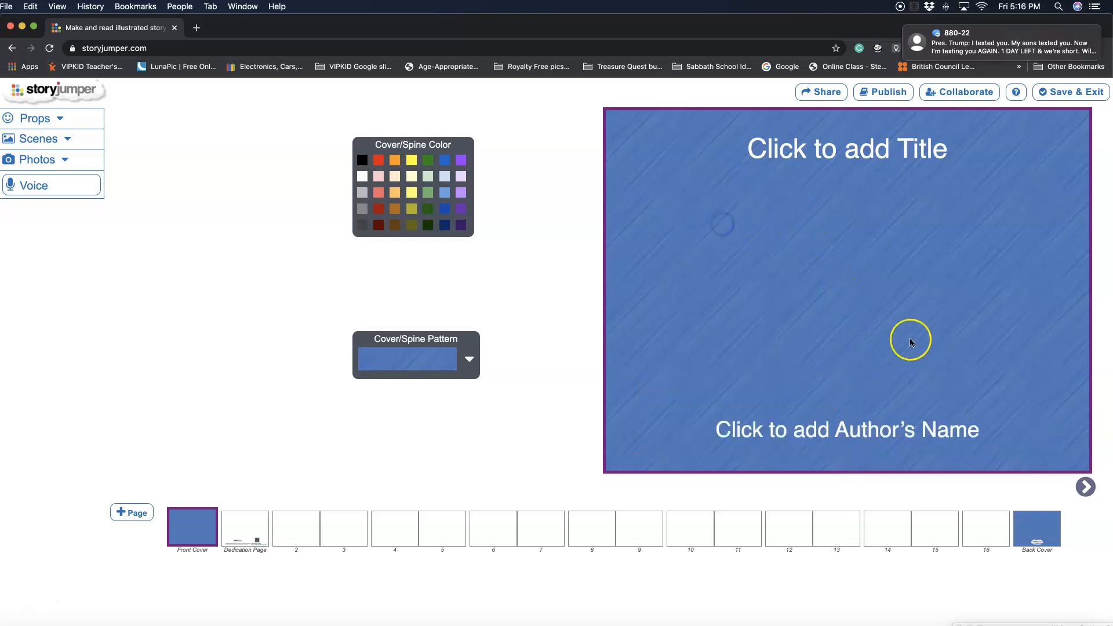
Try different blue patterns and several other colors, including green, red and purple, on the book cover and spine
click(471, 361)
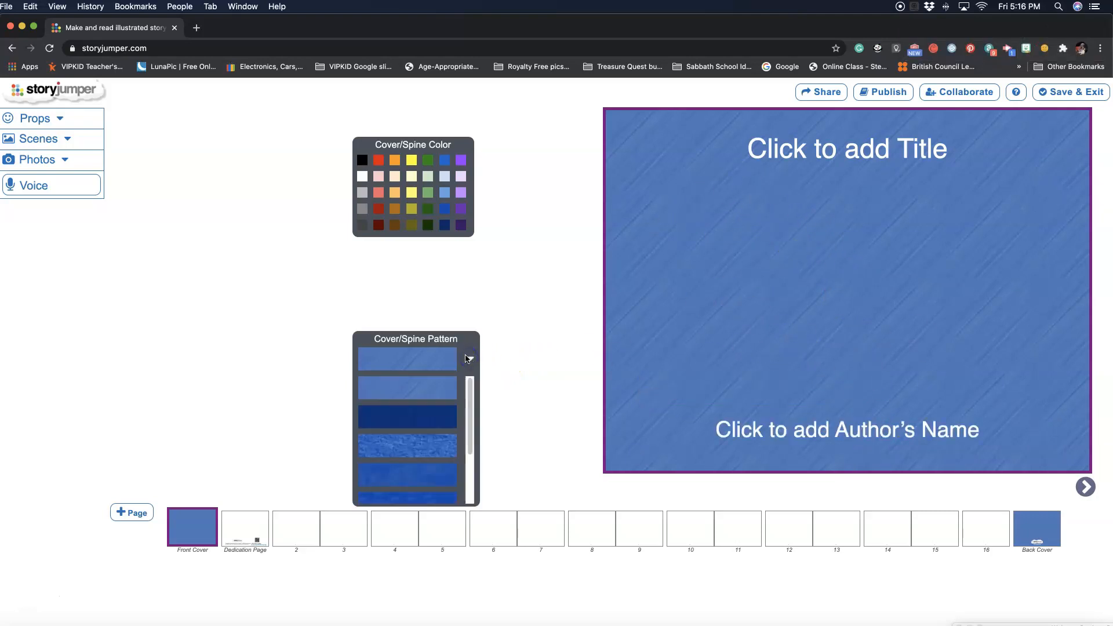
click(403, 443)
scroll(403, 428, down, 2)
click(405, 458)
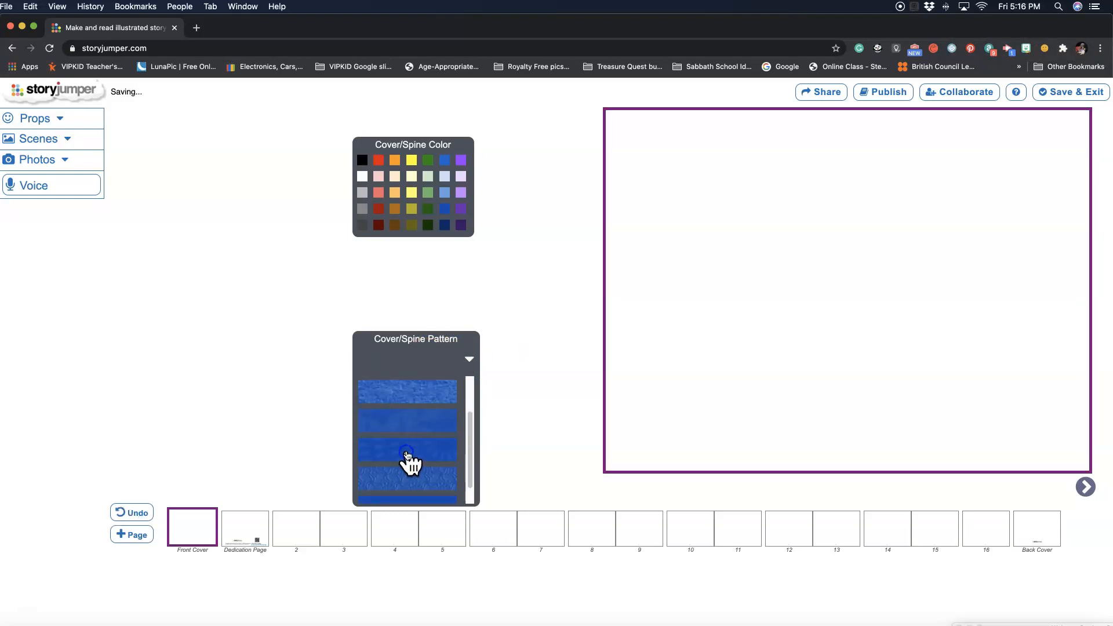
click(428, 193)
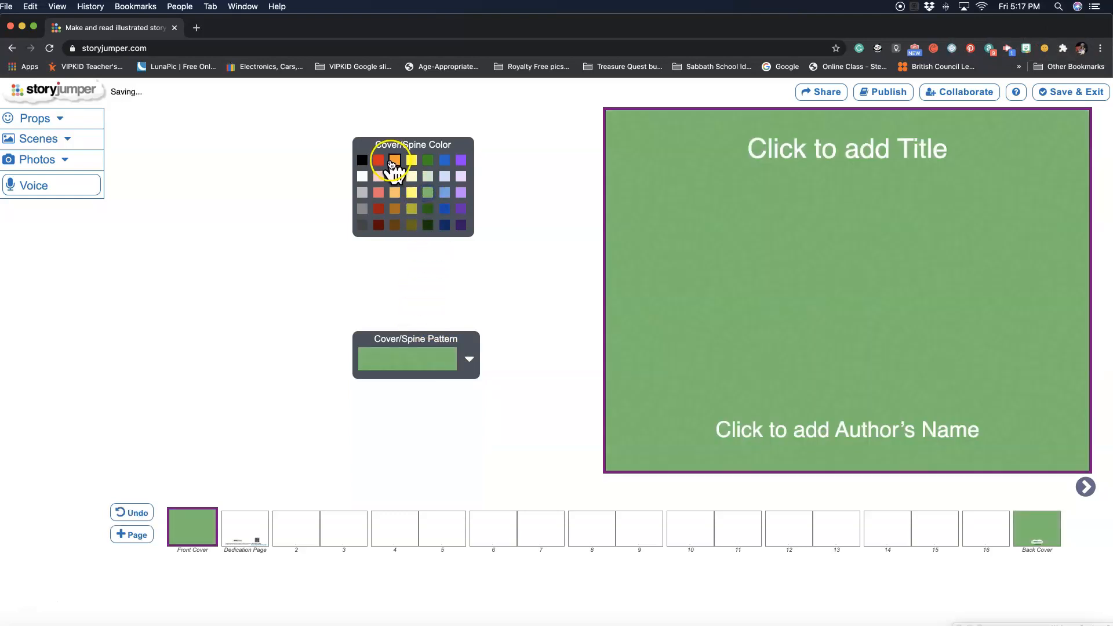
click(378, 160)
click(461, 160)
click(461, 176)
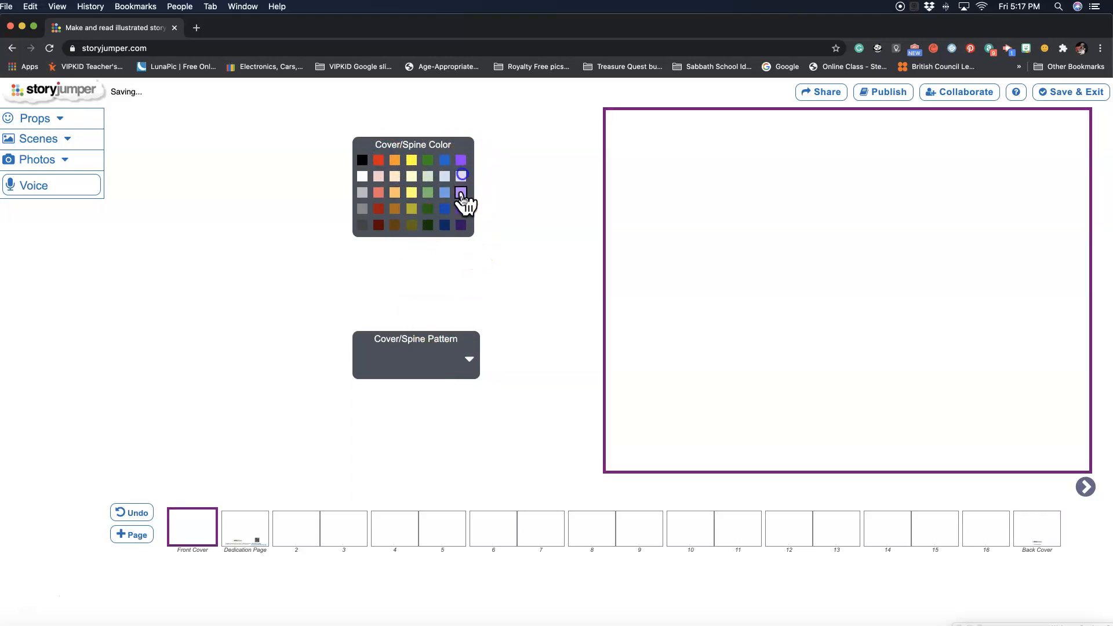
Set the cover and spine color to light purple and apply the darker woven fabric pattern
click(461, 193)
click(470, 359)
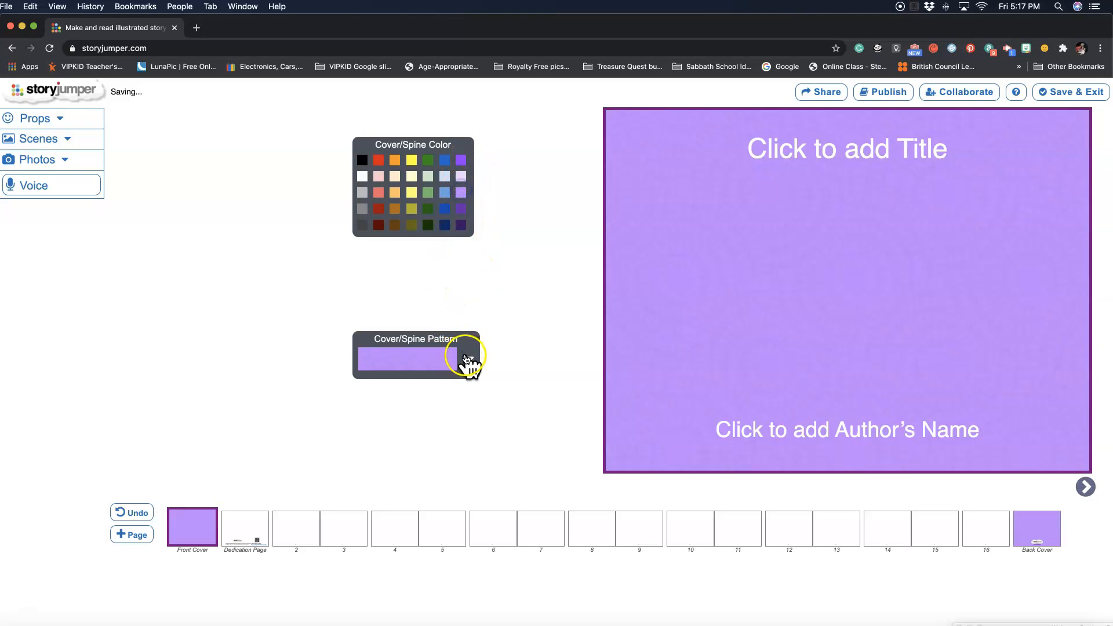
scroll(423, 440, down, 1)
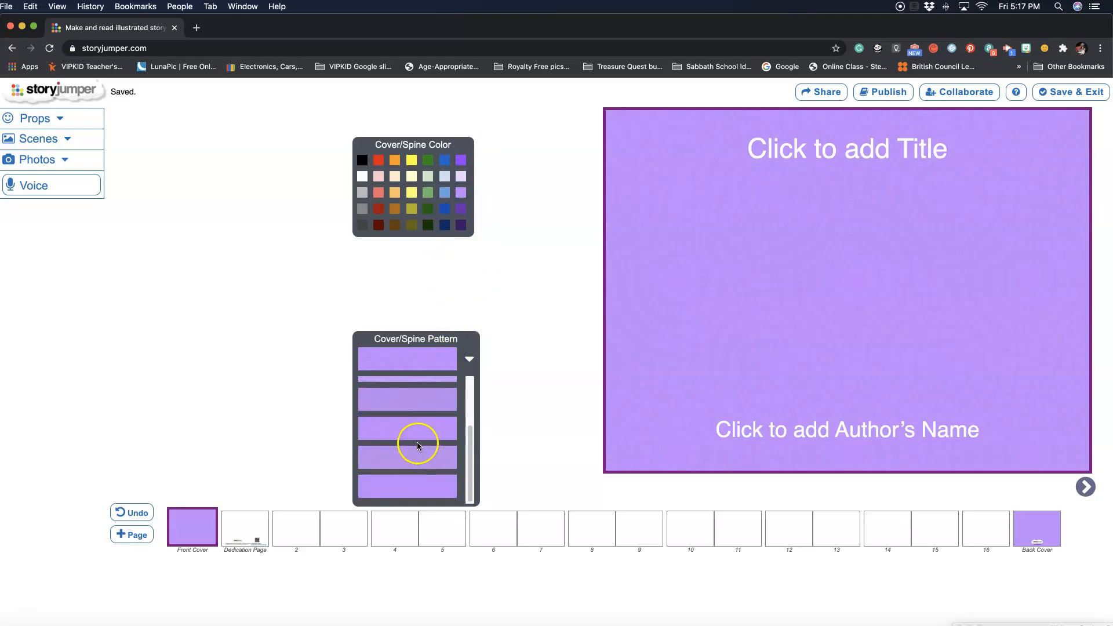
scroll(398, 380, up, 2)
click(399, 415)
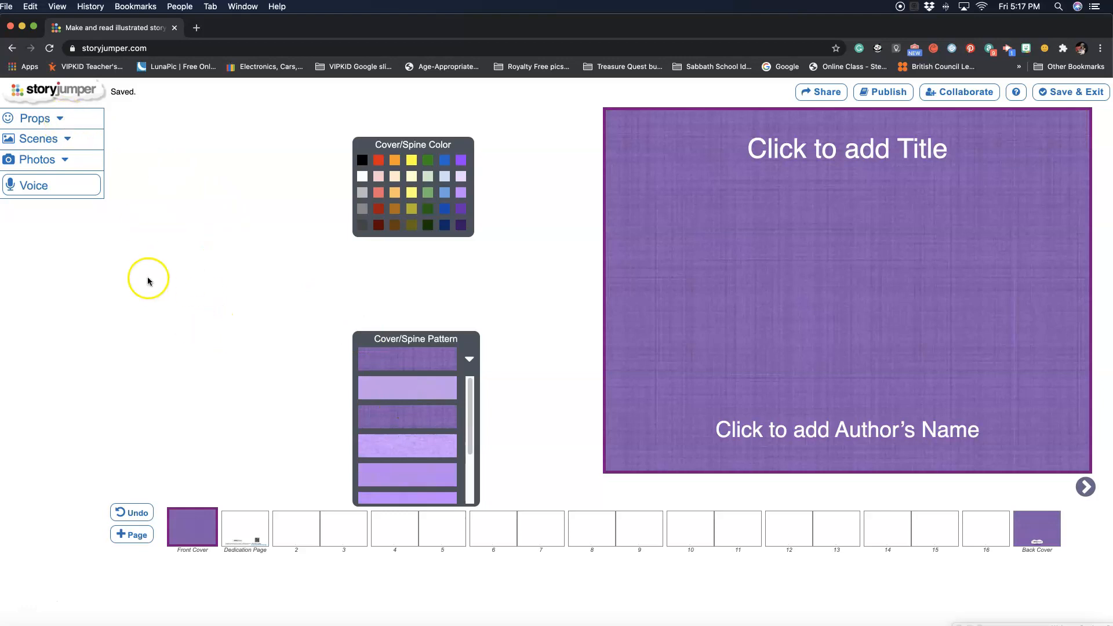
Search the photos for "Statue of Liberty" and add the picture of the whole island under a clear blue sky as an uncropped prop
click(70, 160)
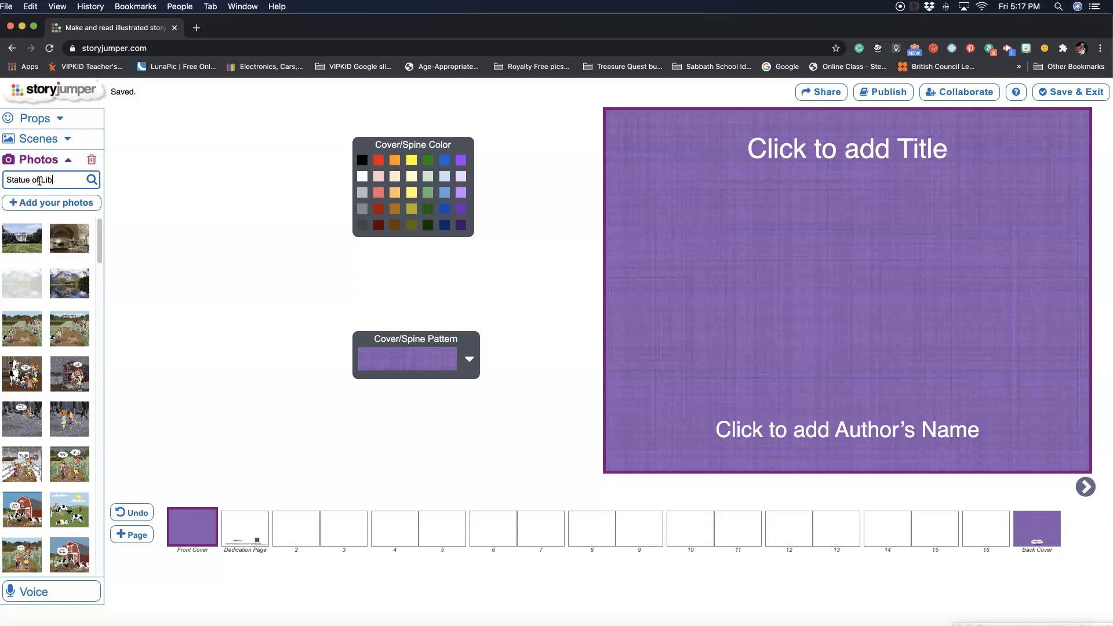
click(91, 180)
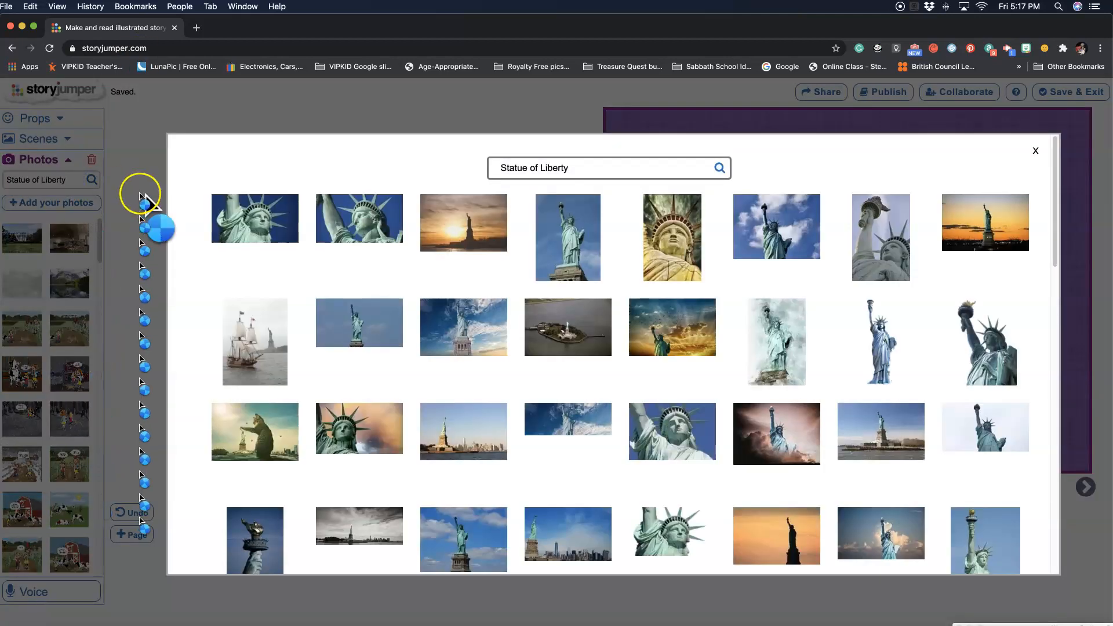
scroll(734, 345, down, 3)
scroll(736, 345, down, 5)
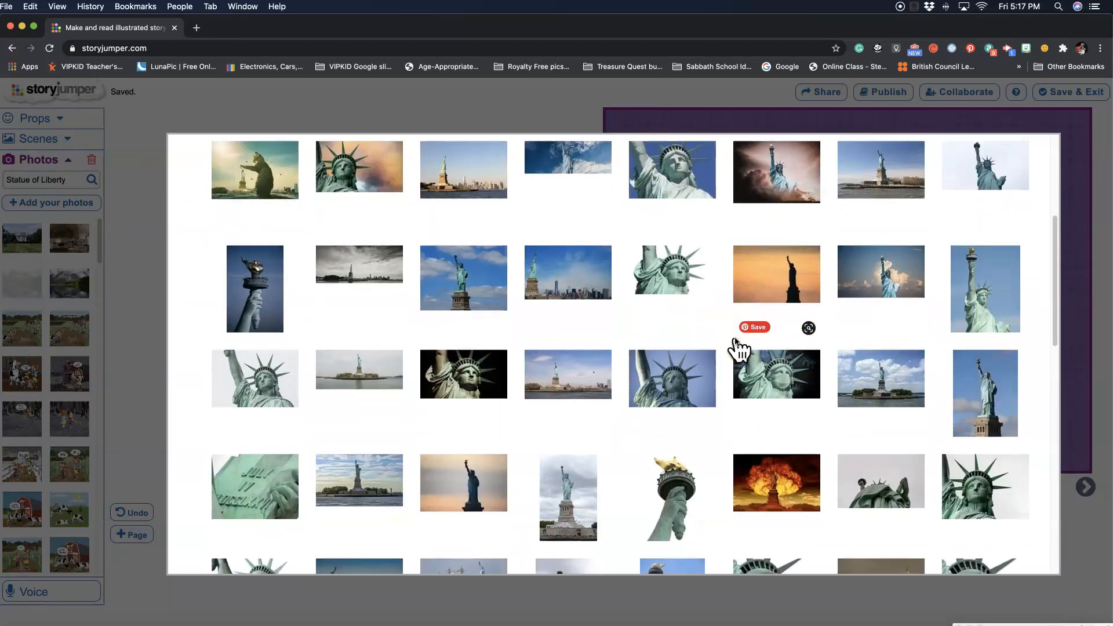
scroll(735, 342, down, 2)
scroll(736, 342, down, 2)
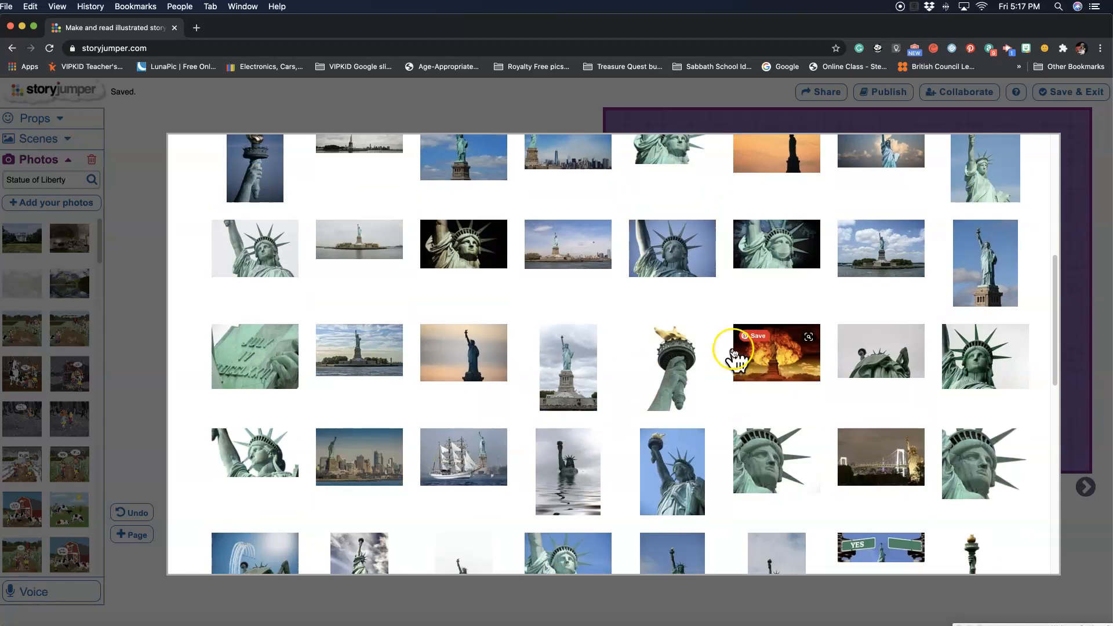
scroll(733, 352, down, 3)
scroll(735, 352, down, 4)
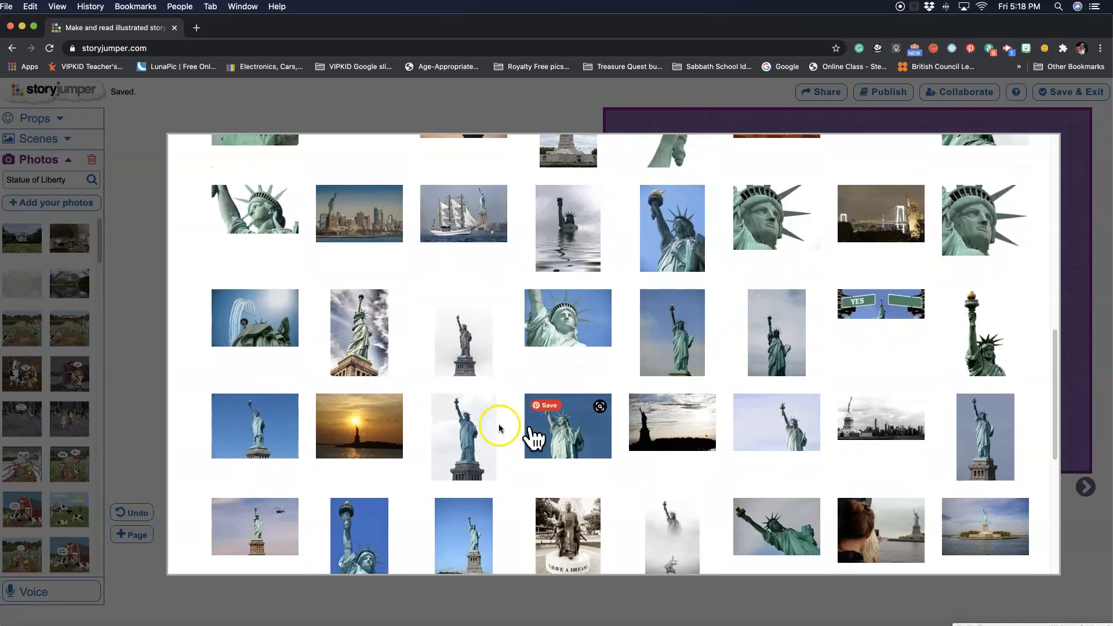
scroll(651, 460, down, 2)
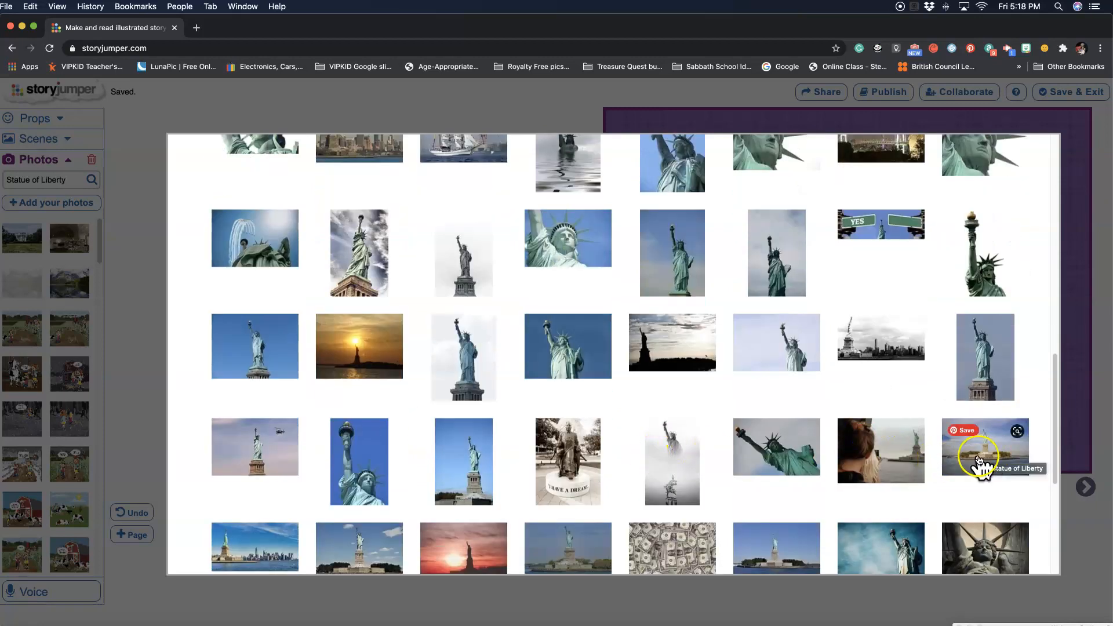
click(787, 550)
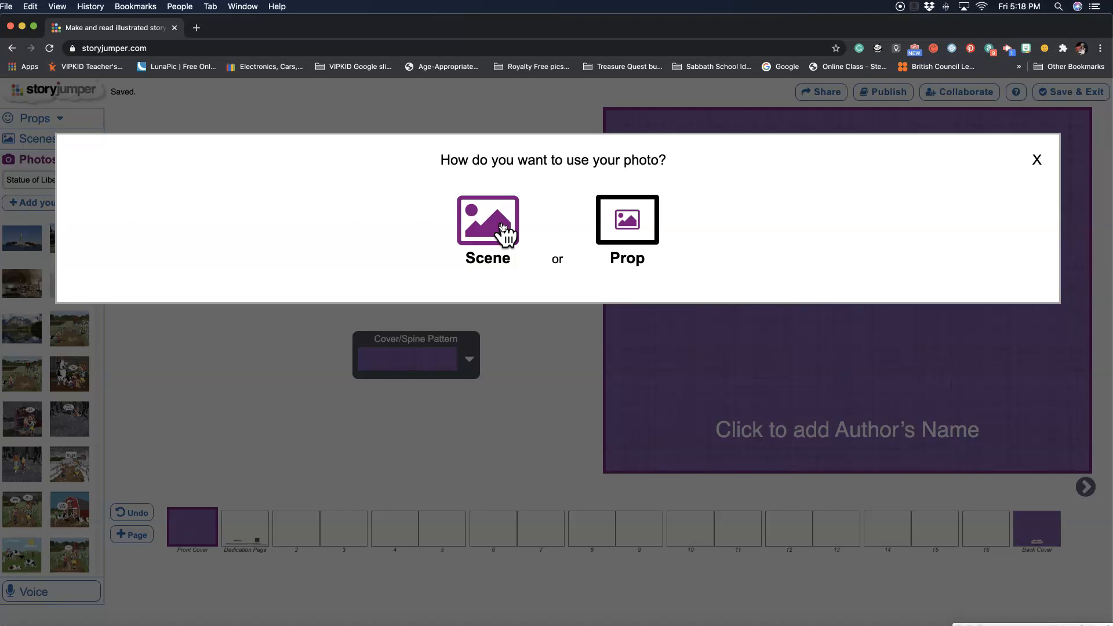
click(621, 227)
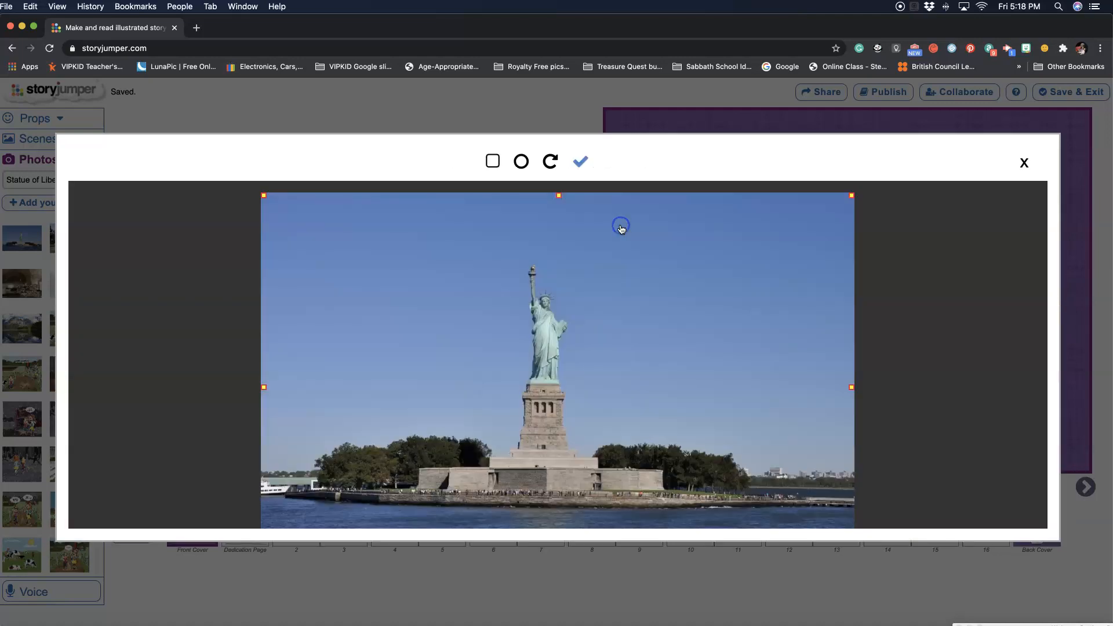
click(580, 162)
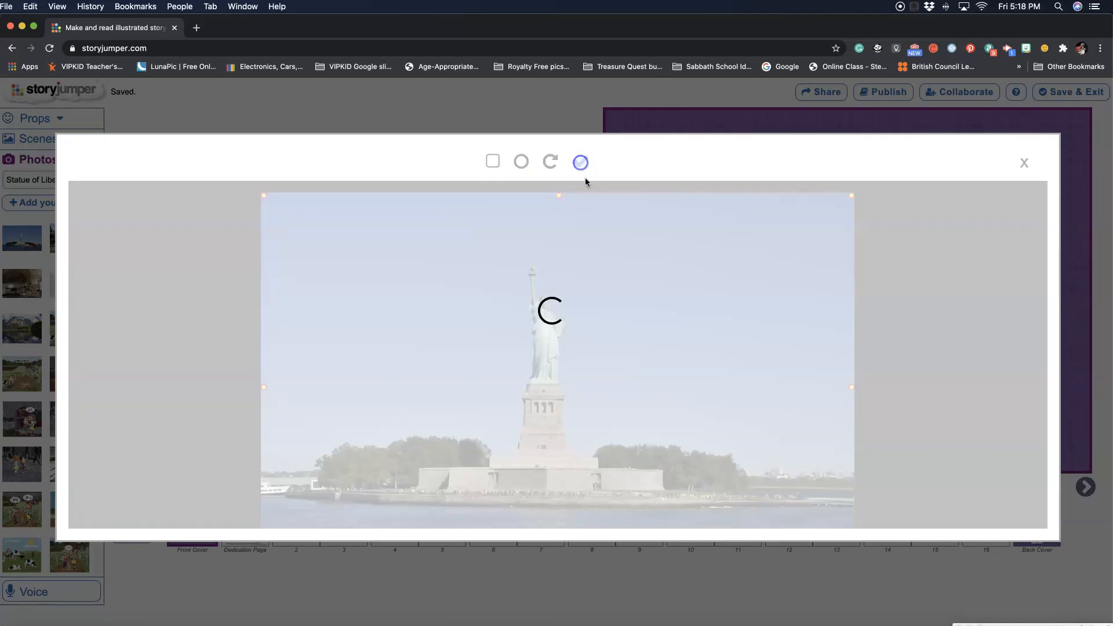
Place the Statue of Liberty prop enlarged in the middle of the front cover and delete its small duplicate in the upper-left corner
drag(23, 200, 818, 289)
drag(785, 256, 962, 298)
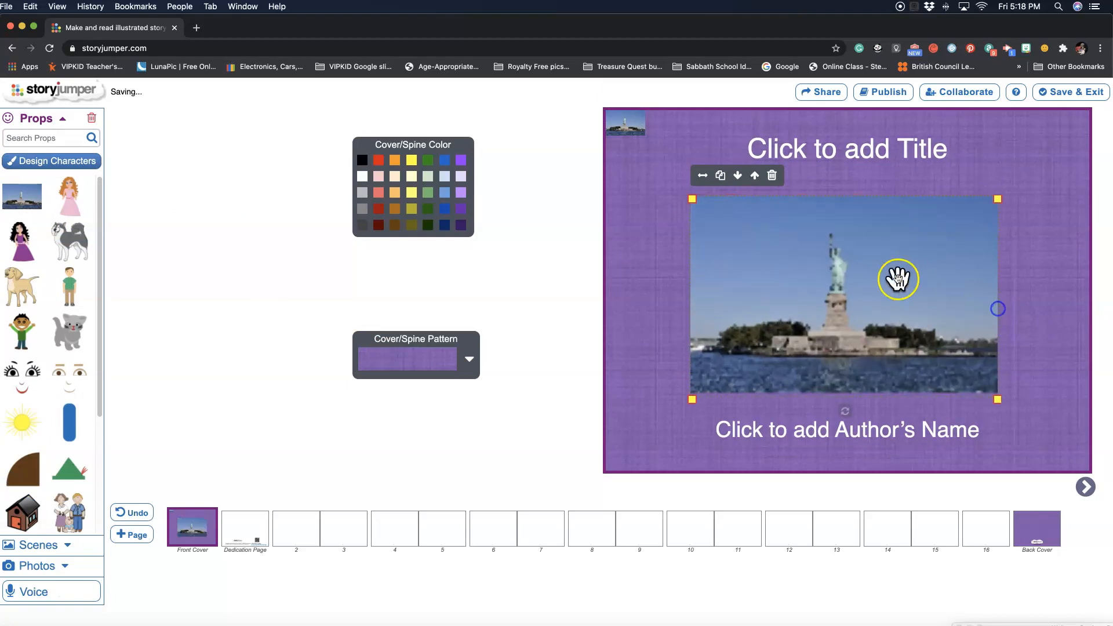
drag(900, 278, 899, 261)
click(625, 132)
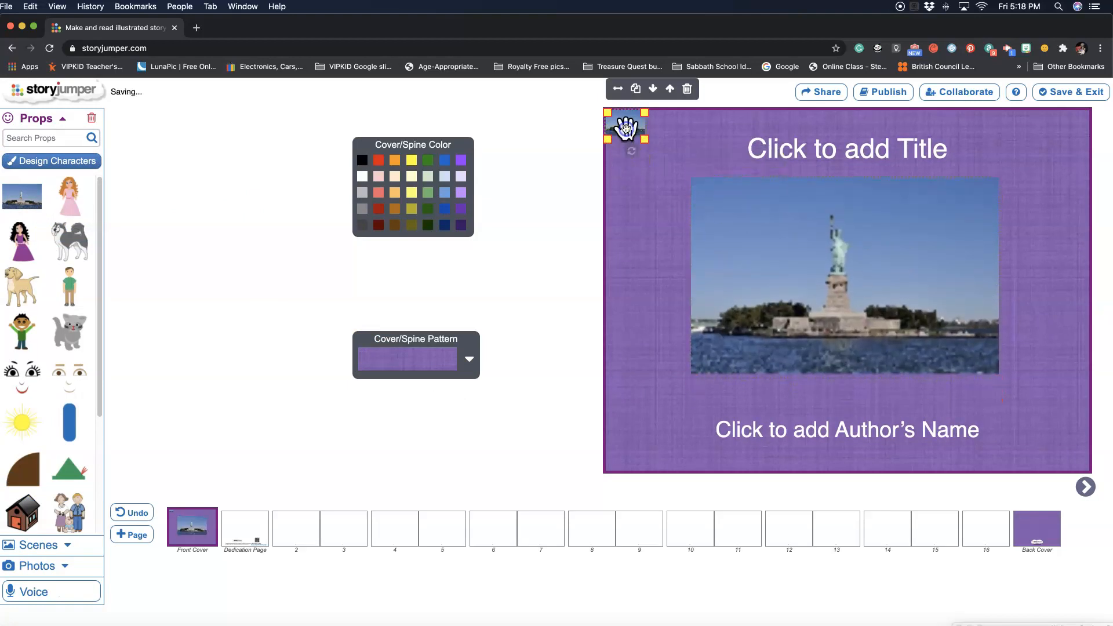
click(687, 89)
Resize and center the Statue of Liberty photo so it fills the space between the cover's title and author's name
click(760, 255)
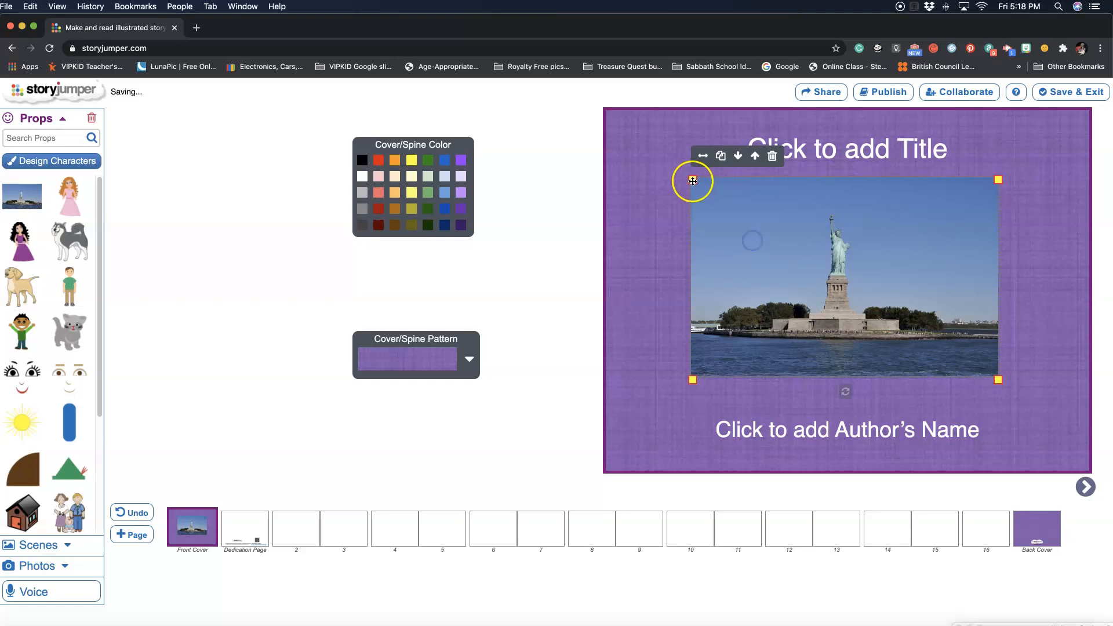
drag(693, 180, 664, 162)
drag(795, 221, 823, 235)
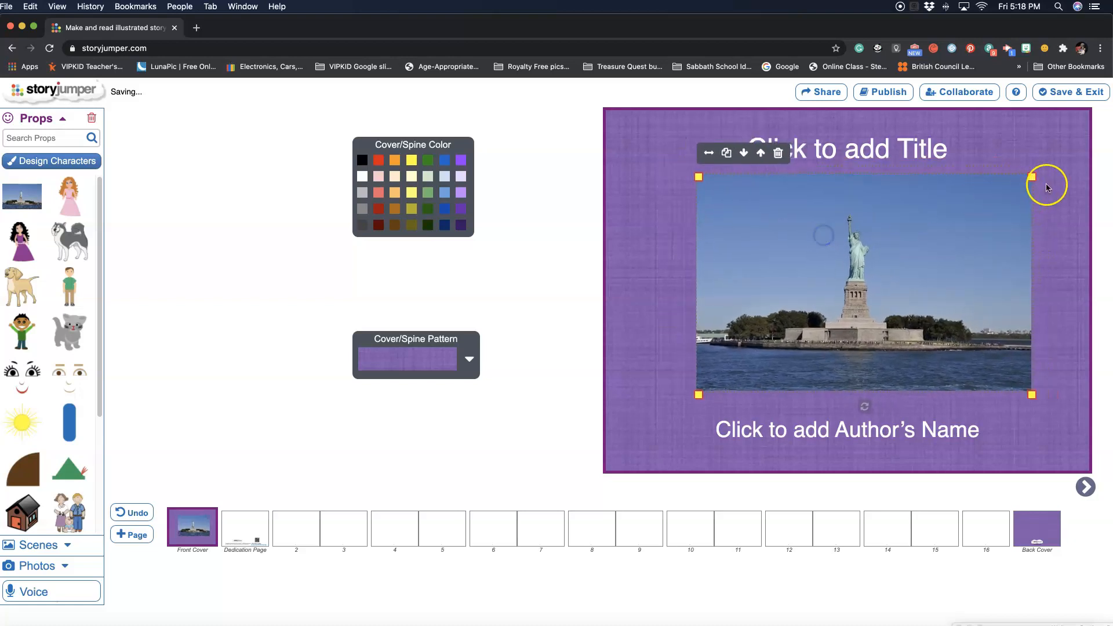
drag(1032, 176, 1074, 129)
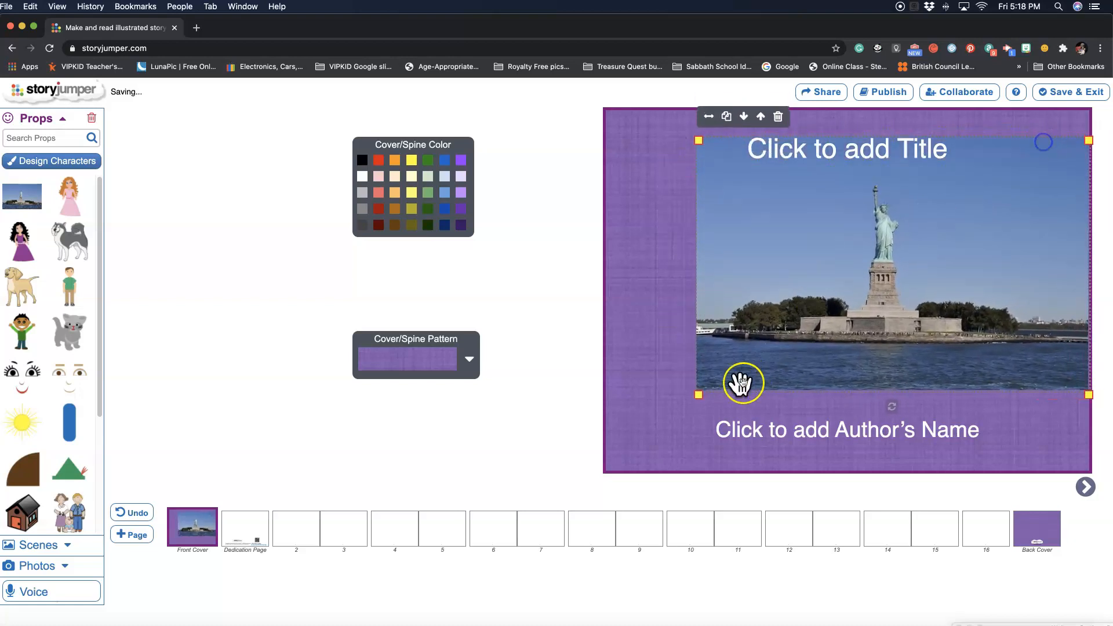
drag(698, 397, 607, 444)
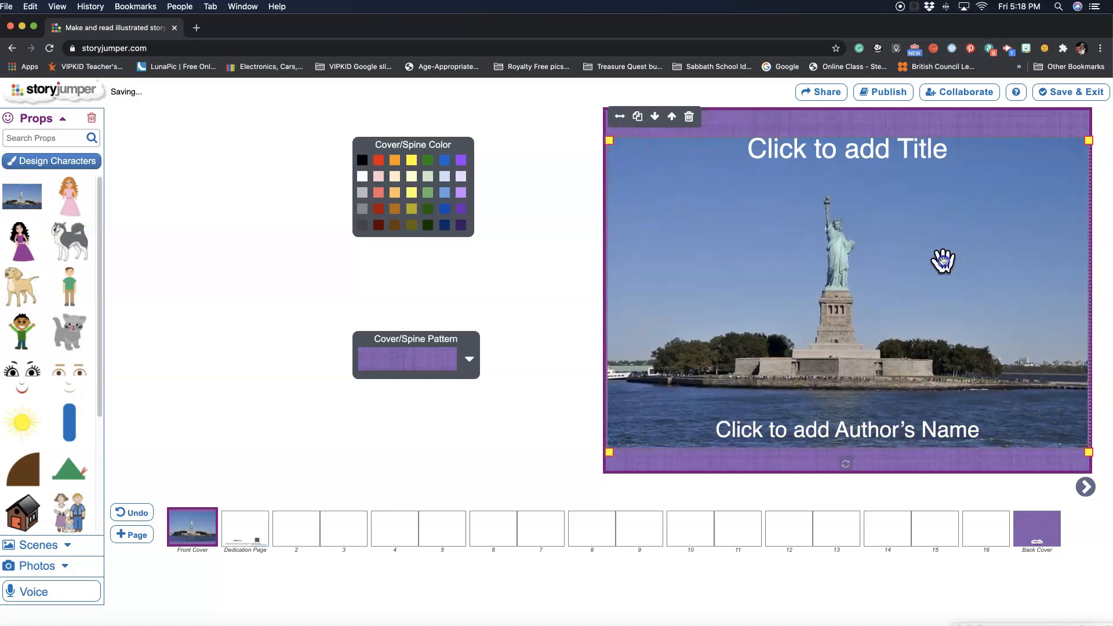
drag(942, 263, 943, 257)
drag(1088, 139, 1041, 184)
drag(922, 284, 961, 248)
drag(1051, 162, 1017, 184)
drag(946, 225, 967, 214)
click(629, 139)
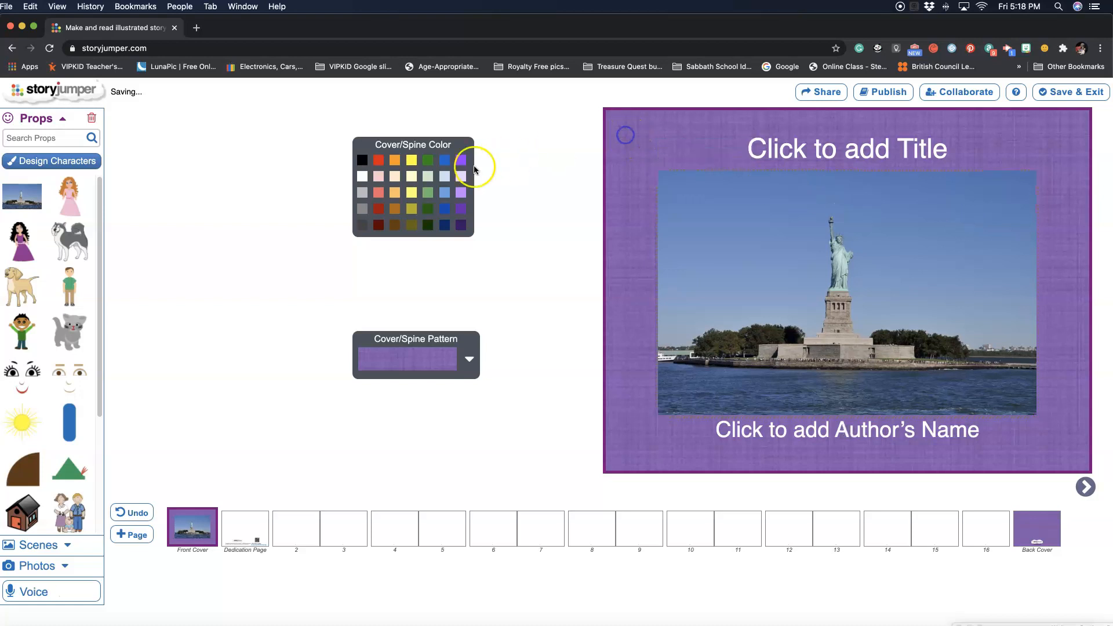
Set the cover and spine color to blue and enlarge the Statue of Liberty photo until it nearly fills the front cover
click(445, 162)
drag(748, 258, 759, 260)
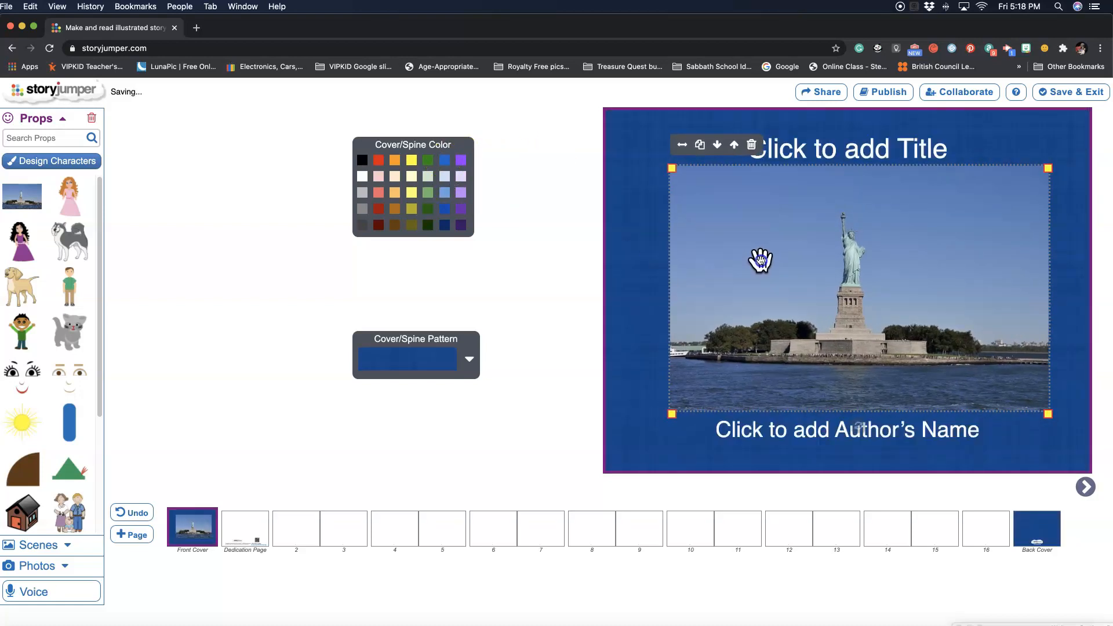
click(854, 151)
click(887, 253)
click(664, 152)
drag(674, 174, 616, 131)
click(763, 232)
drag(1048, 413, 1082, 431)
drag(966, 325, 966, 316)
Lower the top edge of the author's name text box below the photo and narrow the box from its left side
click(927, 436)
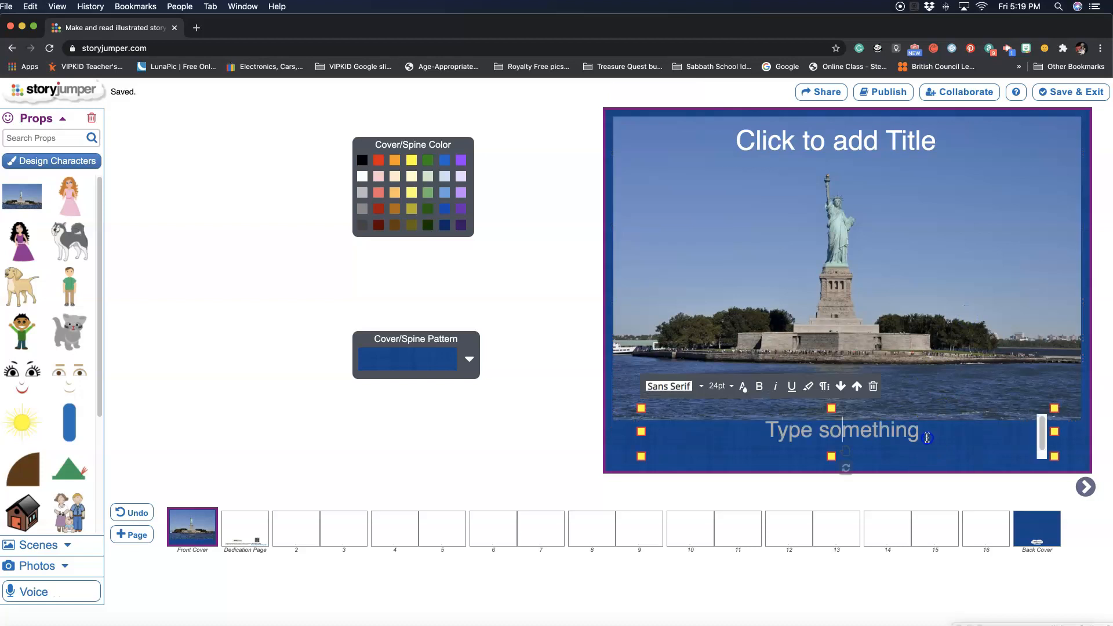
drag(1054, 408, 1056, 421)
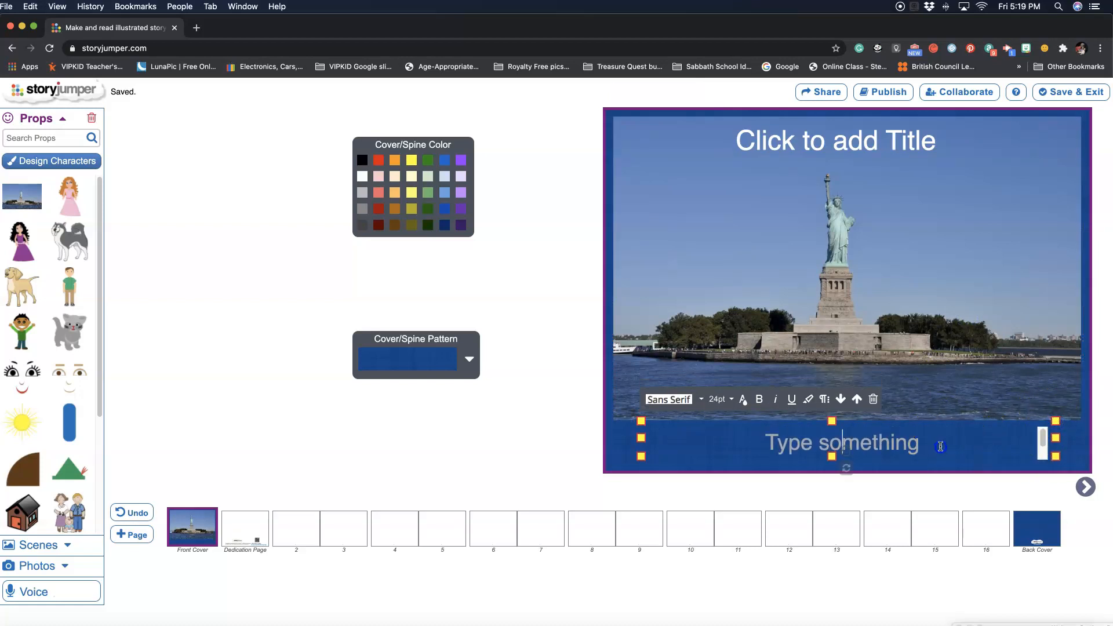
drag(641, 438, 681, 449)
click(715, 318)
click(619, 442)
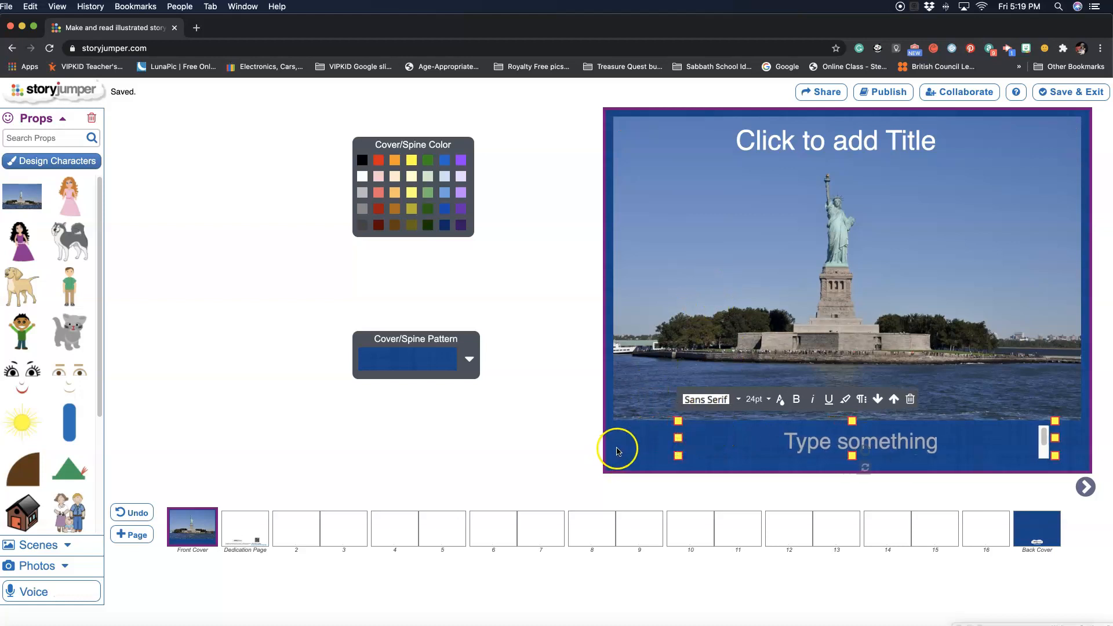
Undo the last narrowing of the author's name text box and pull its left edge inward again
click(135, 516)
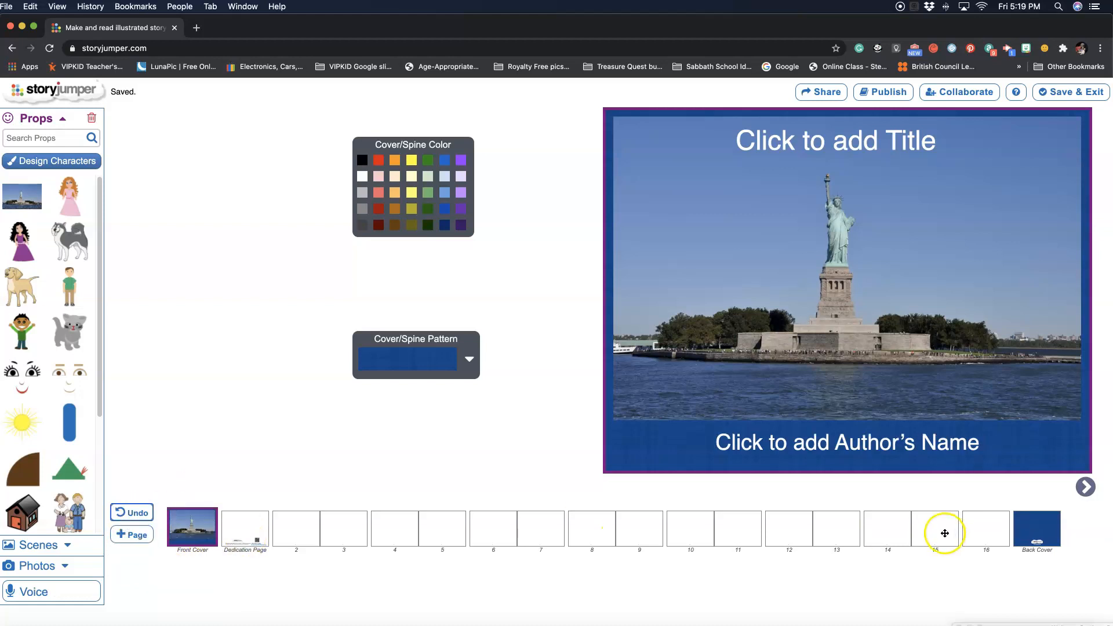
click(761, 447)
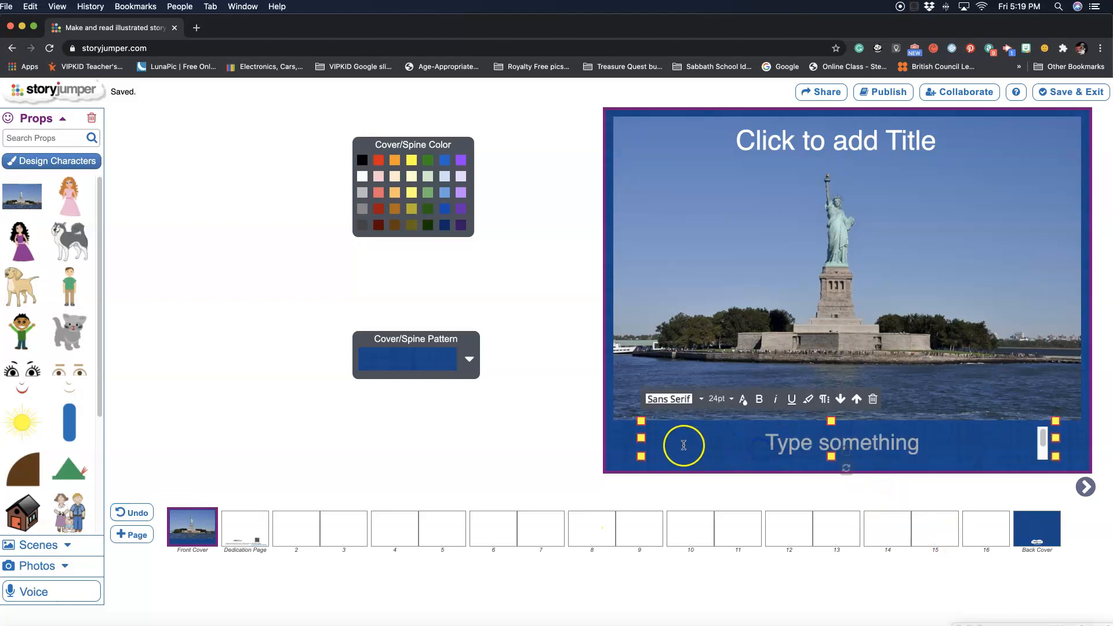
drag(641, 438, 678, 438)
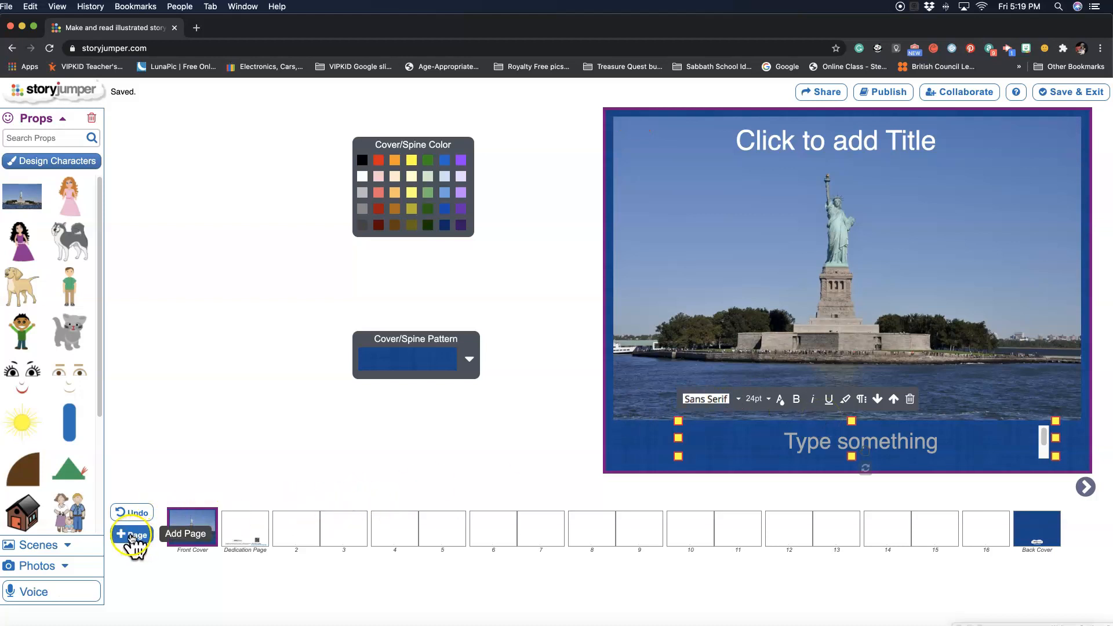
View the dedication page, open blank page 2 and show the available text box styles
click(244, 528)
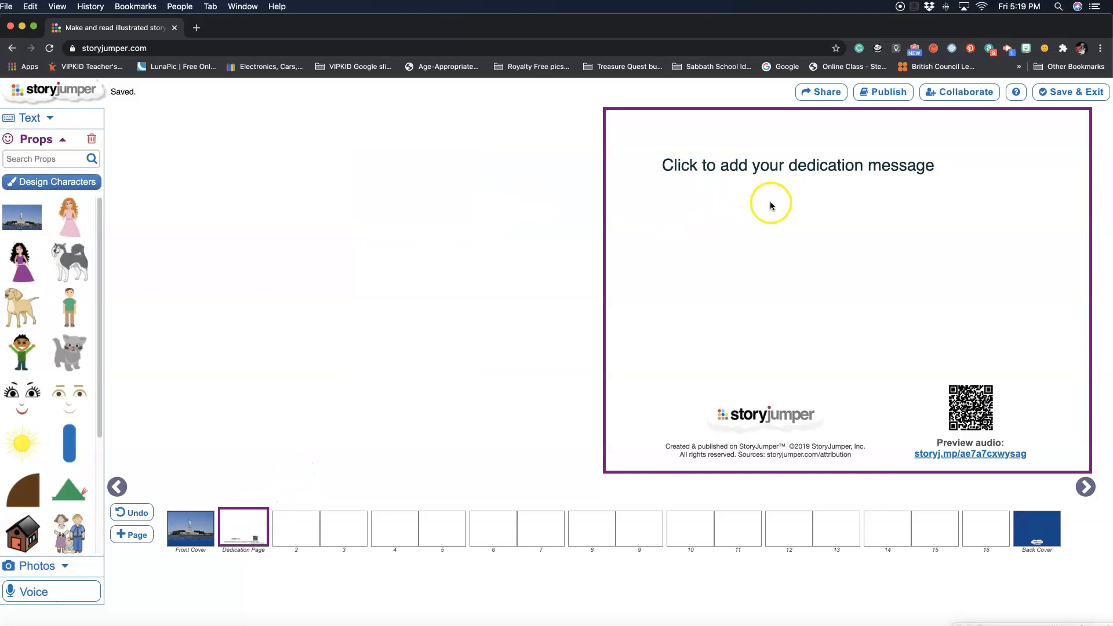
click(297, 531)
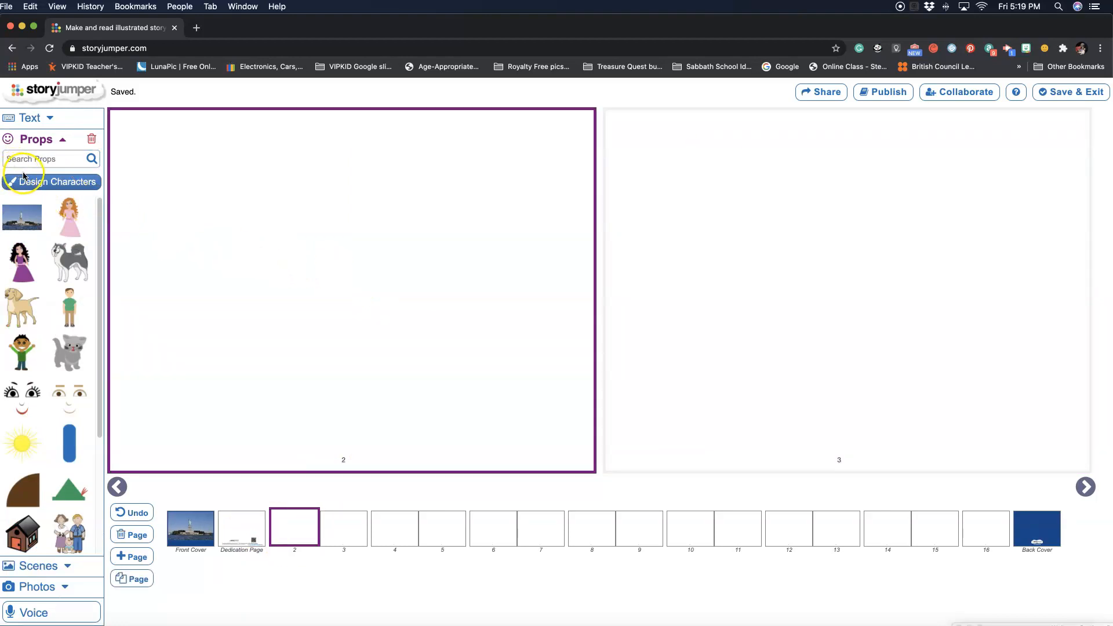
click(60, 141)
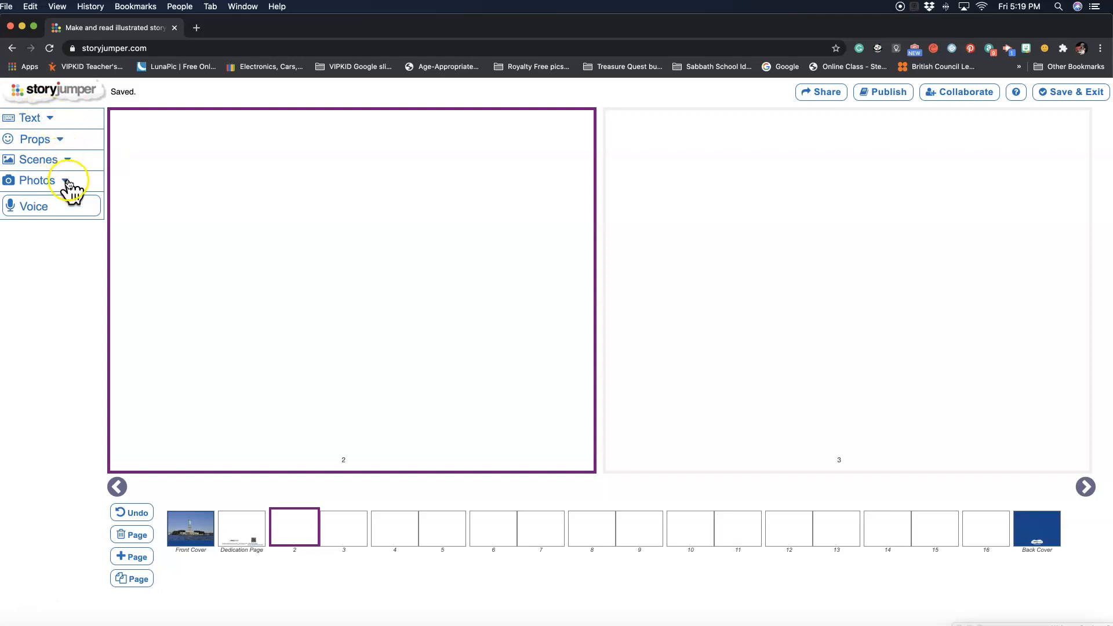
click(45, 118)
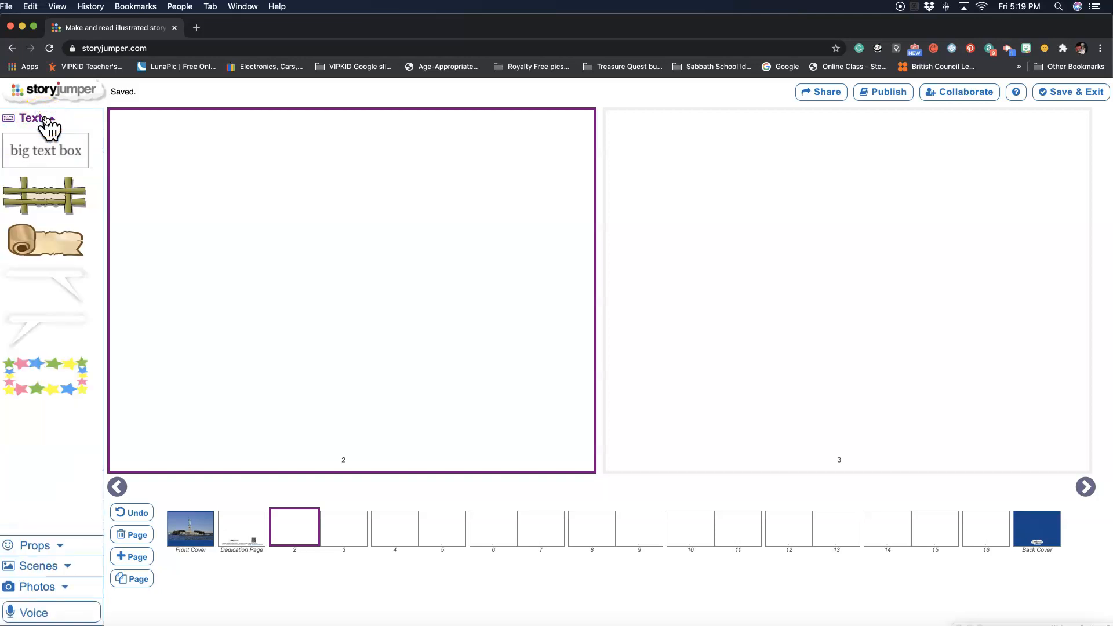
Try the big text box on page 2 and delete it
click(52, 155)
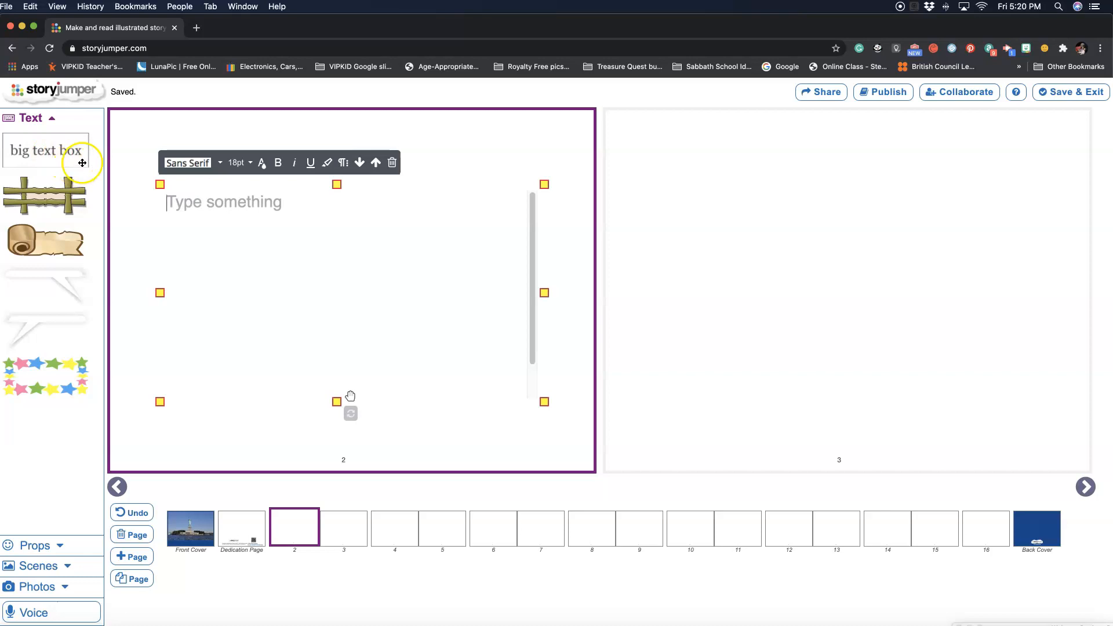
click(392, 162)
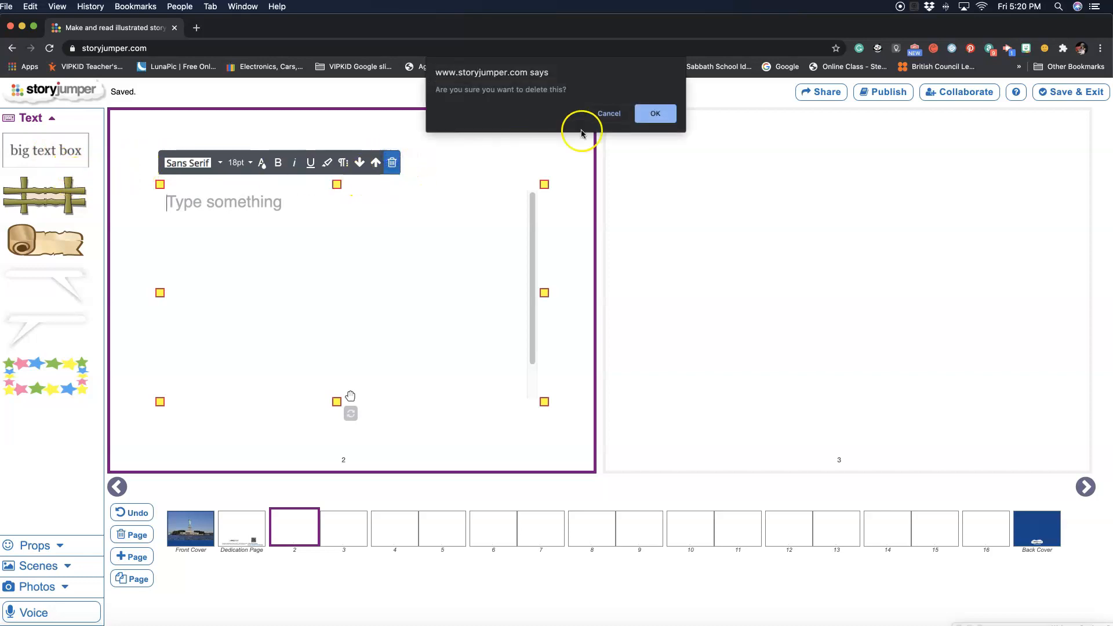
click(655, 115)
Try the bamboo-framed text box on page 2, resizing and moving it, and delete it
click(54, 195)
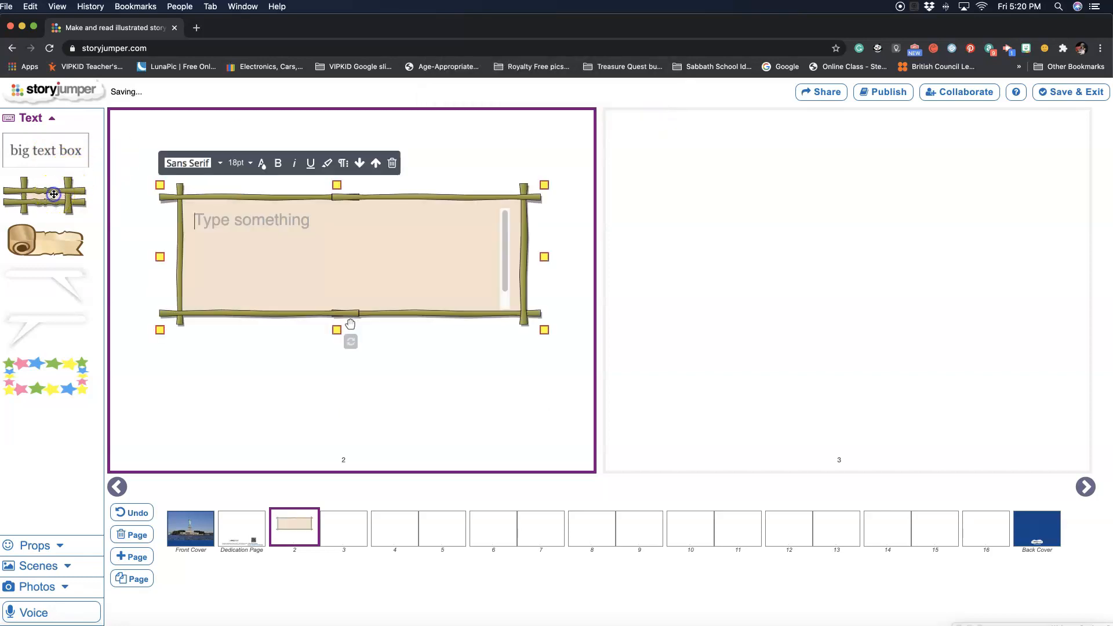
drag(534, 199, 458, 236)
drag(425, 272, 421, 276)
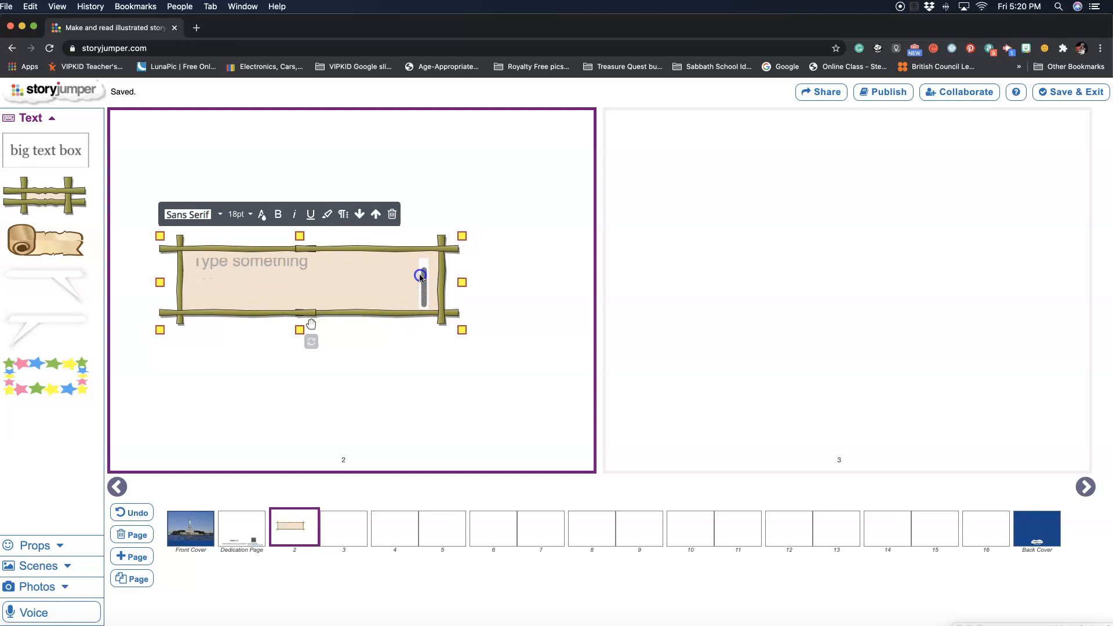
drag(459, 236, 471, 211)
drag(314, 320, 352, 279)
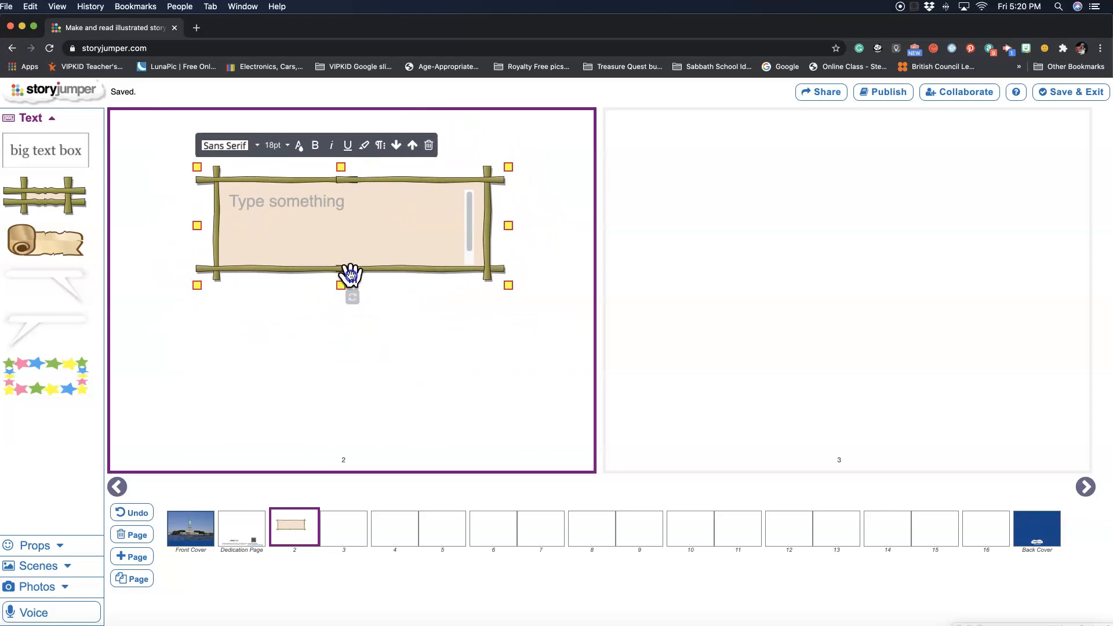
click(429, 145)
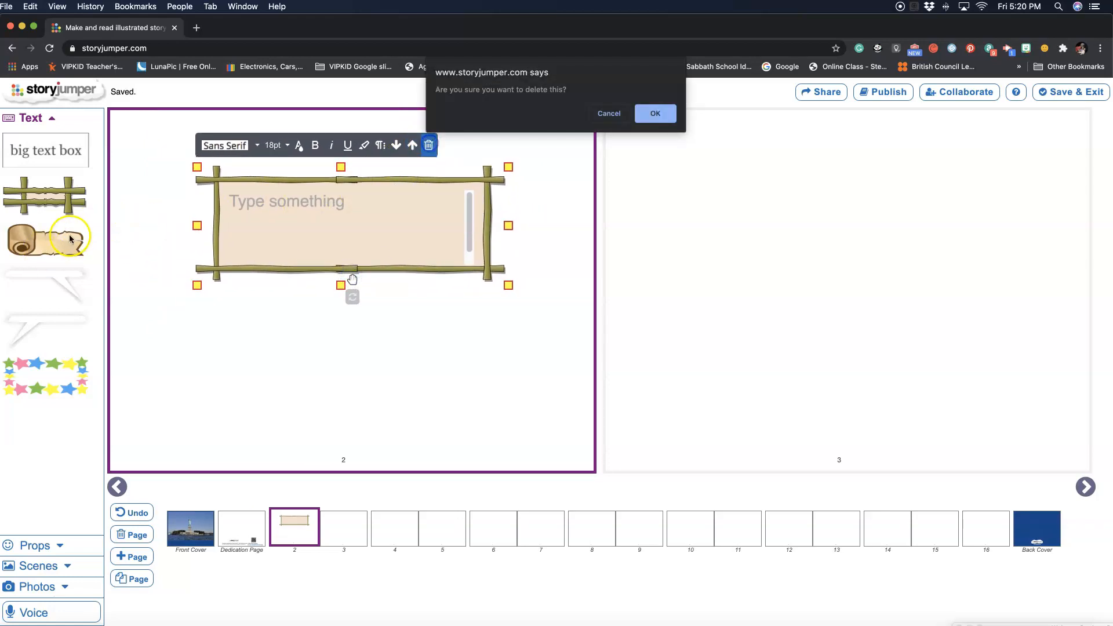
click(655, 113)
Try the parchment scroll text box on page 2, resizing it and moving it to the page's lower part, and delete it
drag(46, 240, 362, 204)
click(336, 277)
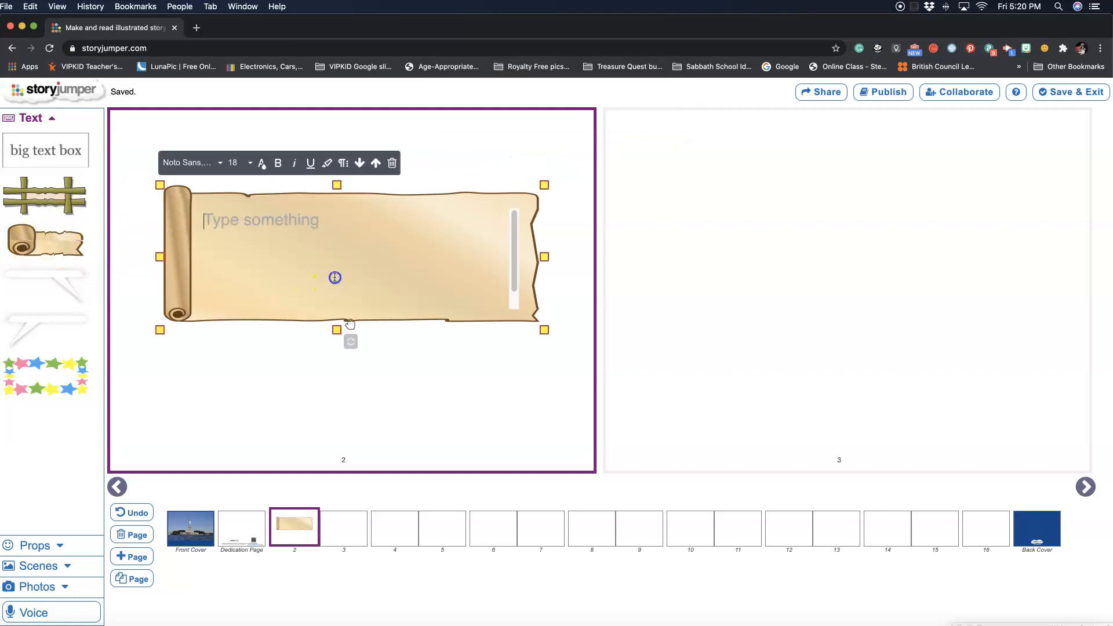
drag(543, 185, 541, 157)
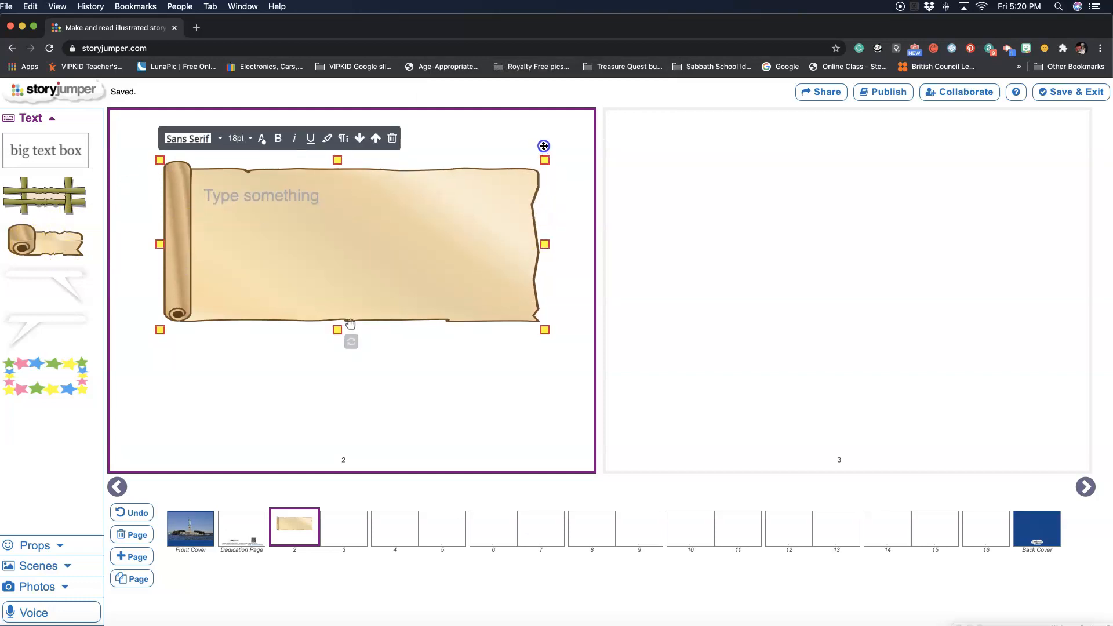
drag(550, 323, 526, 268)
drag(336, 269, 365, 444)
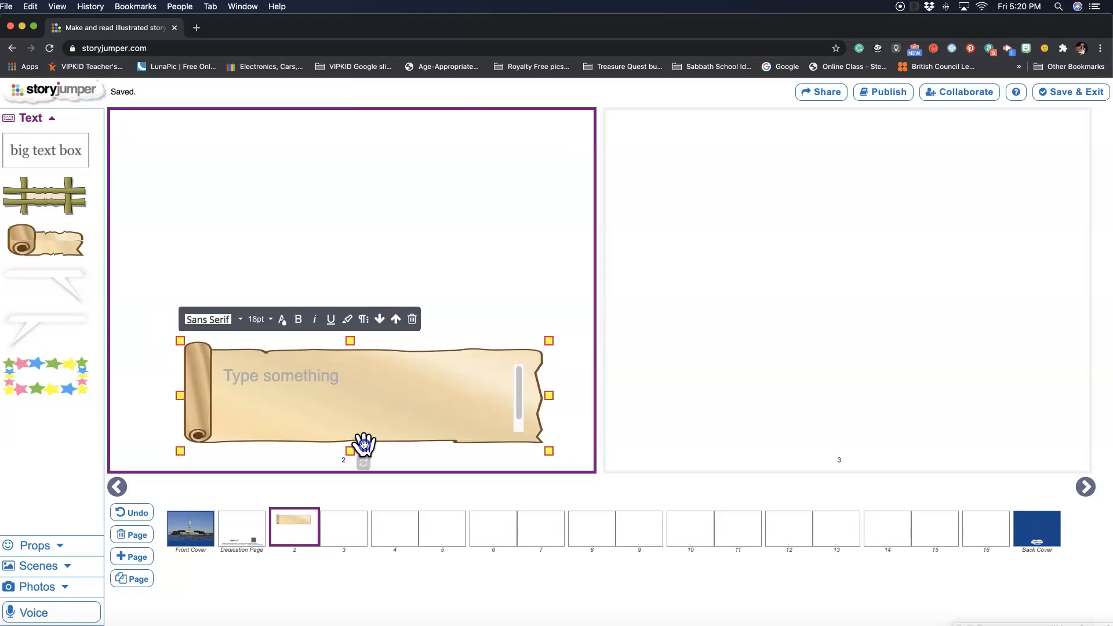
click(413, 318)
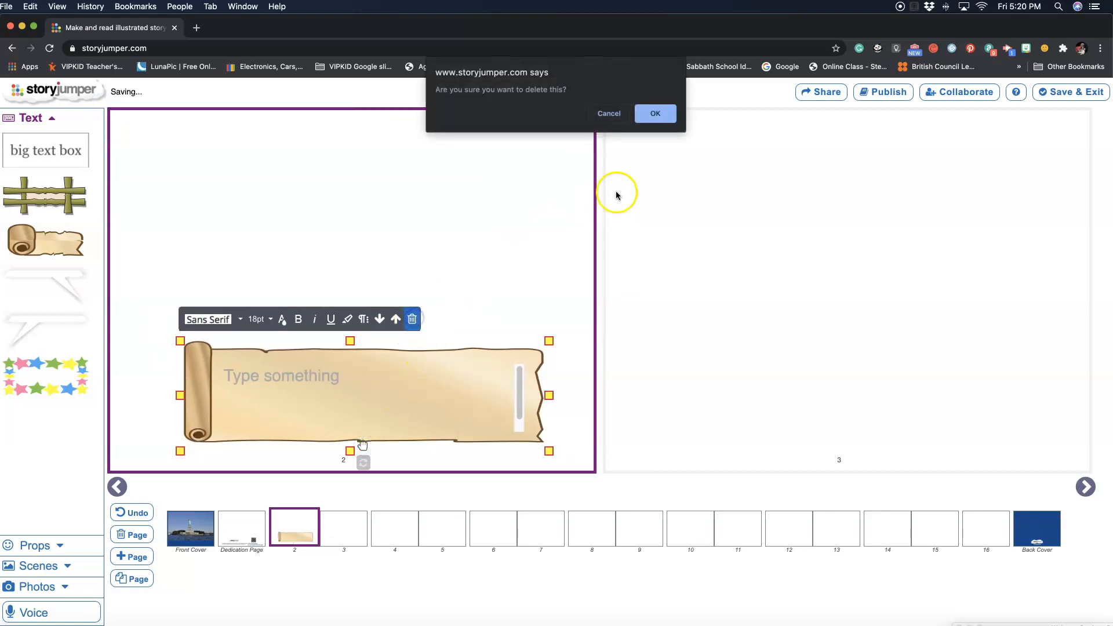
click(656, 113)
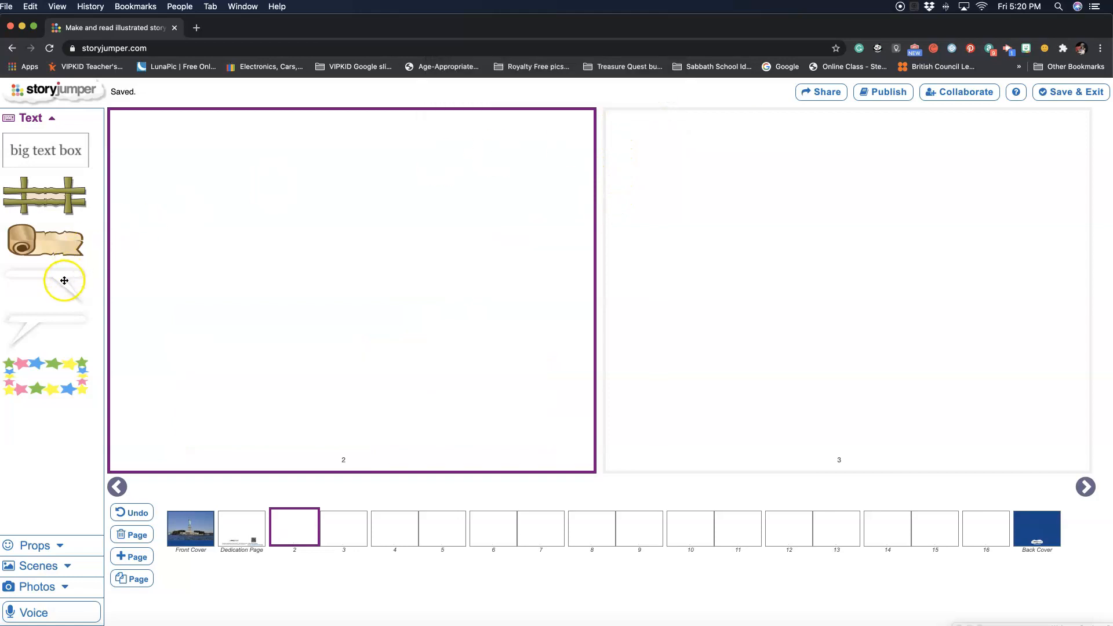
Try the speech bubble with its tail at the lower right on page 2, shrinking it, and delete it
click(62, 280)
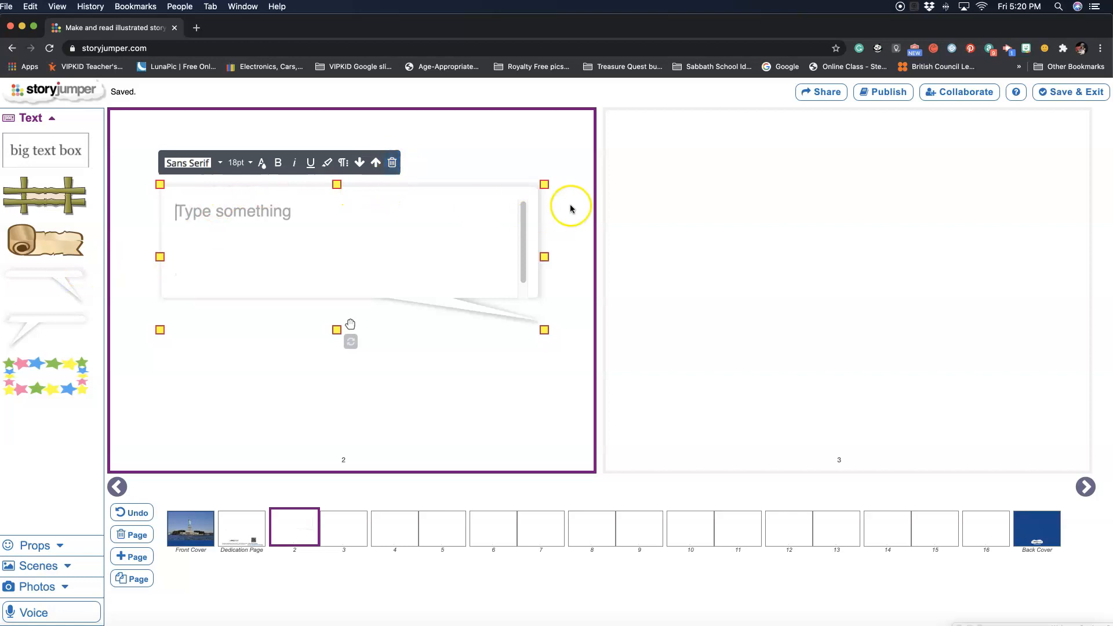
drag(544, 184, 298, 217)
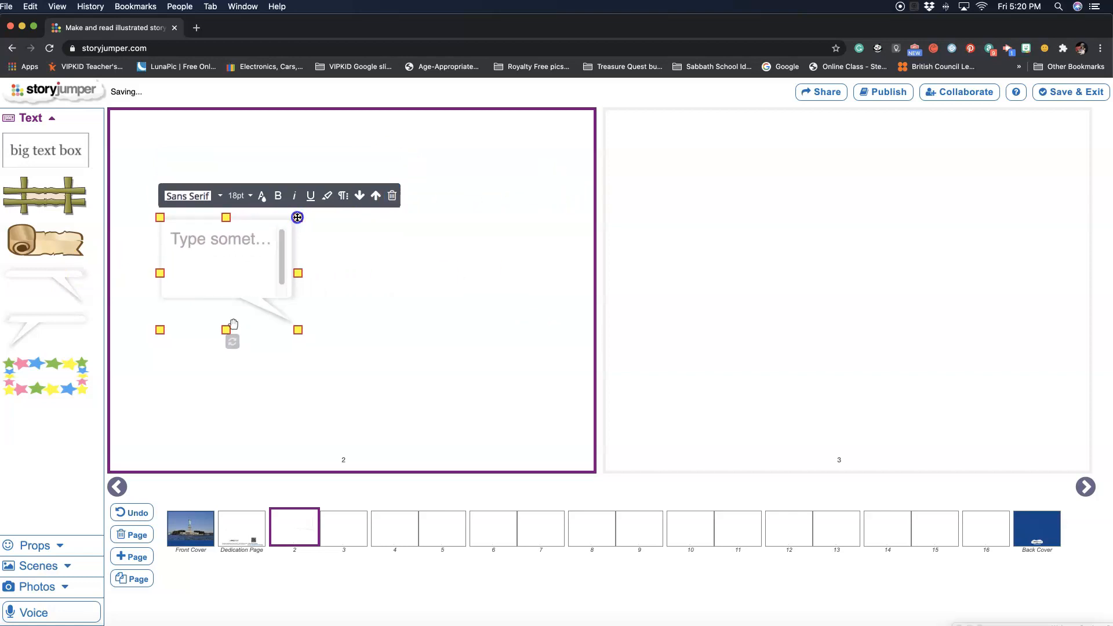
click(393, 196)
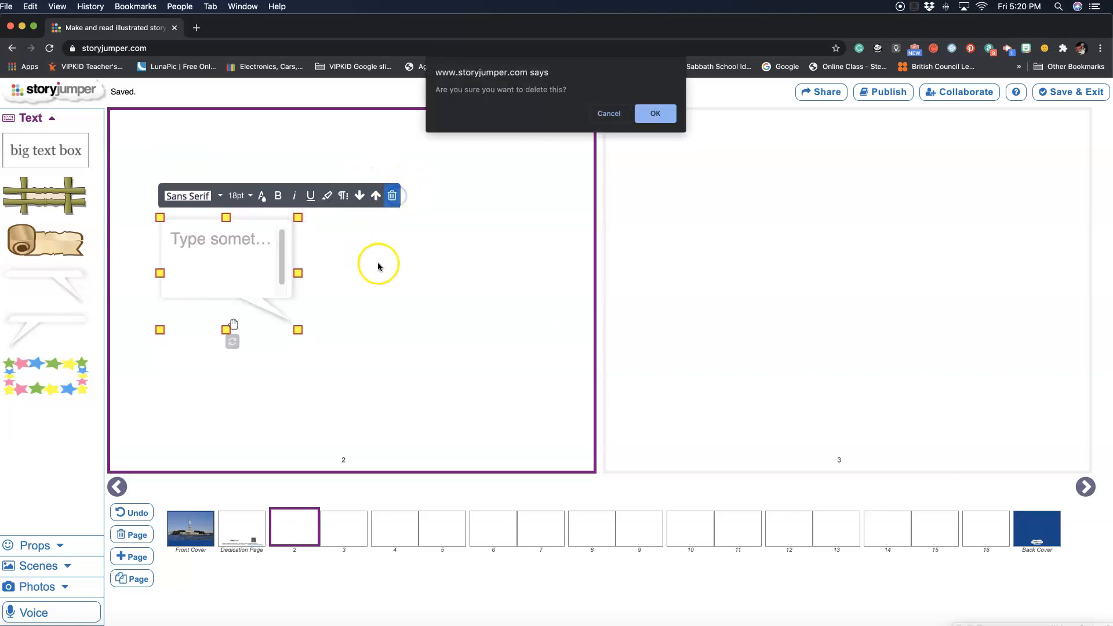
click(656, 113)
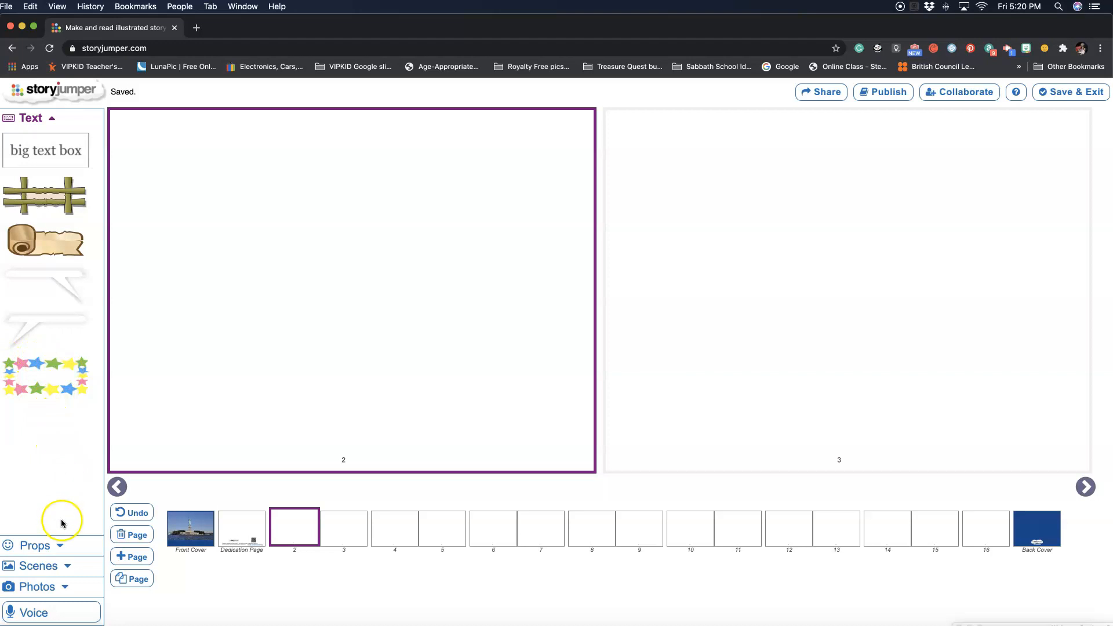
Close the text box styles and show the list of available photos
click(67, 587)
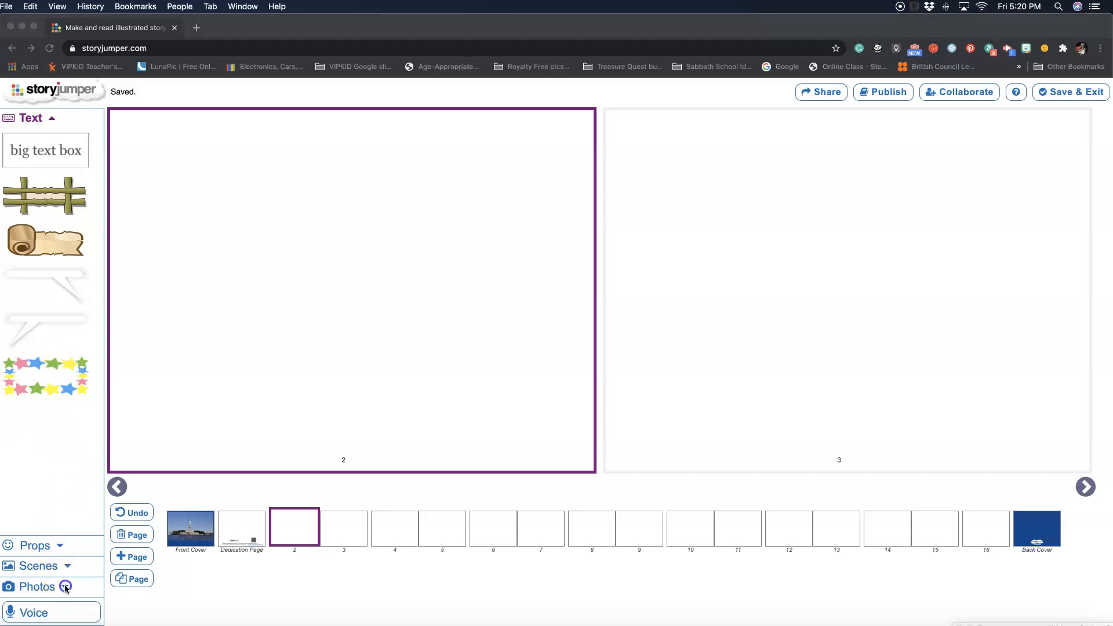
click(53, 119)
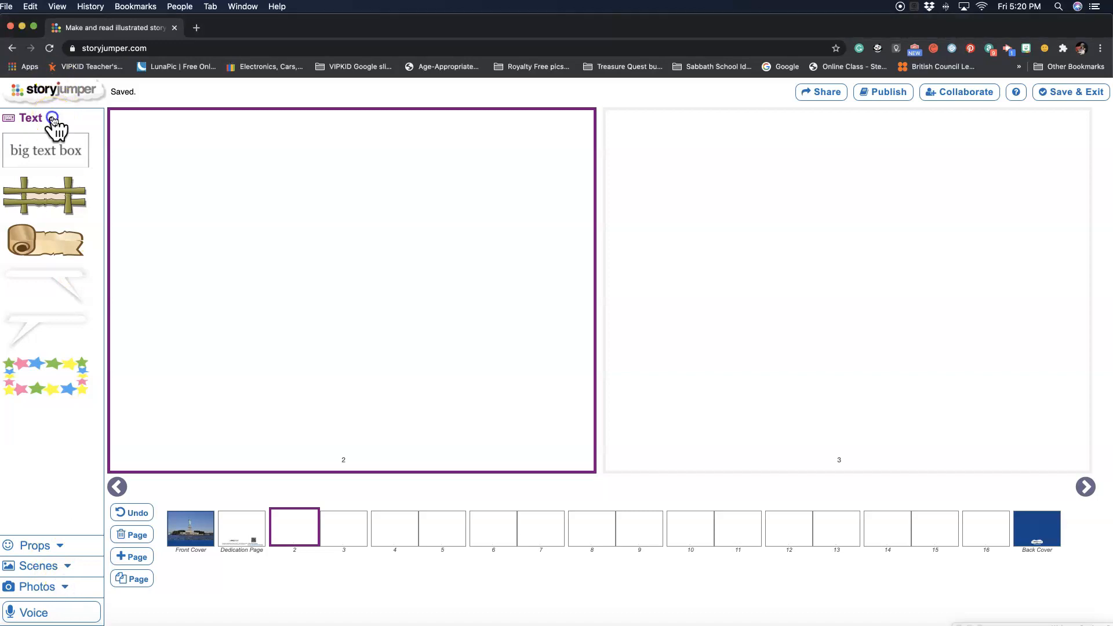
click(69, 181)
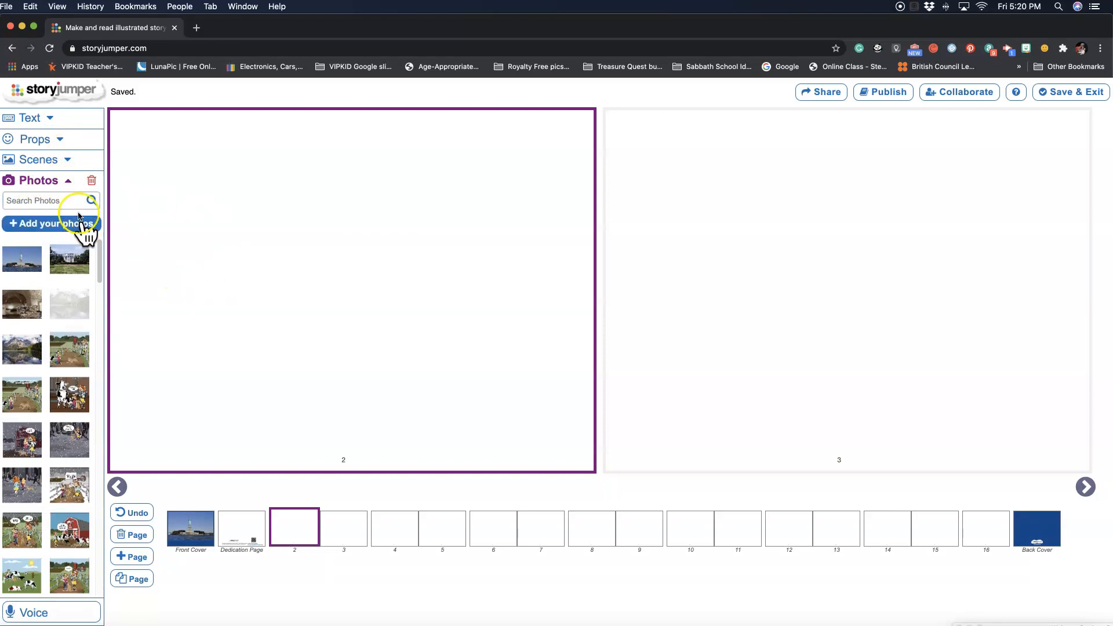
Look through the list of props and search for more props with "New york city"
click(58, 139)
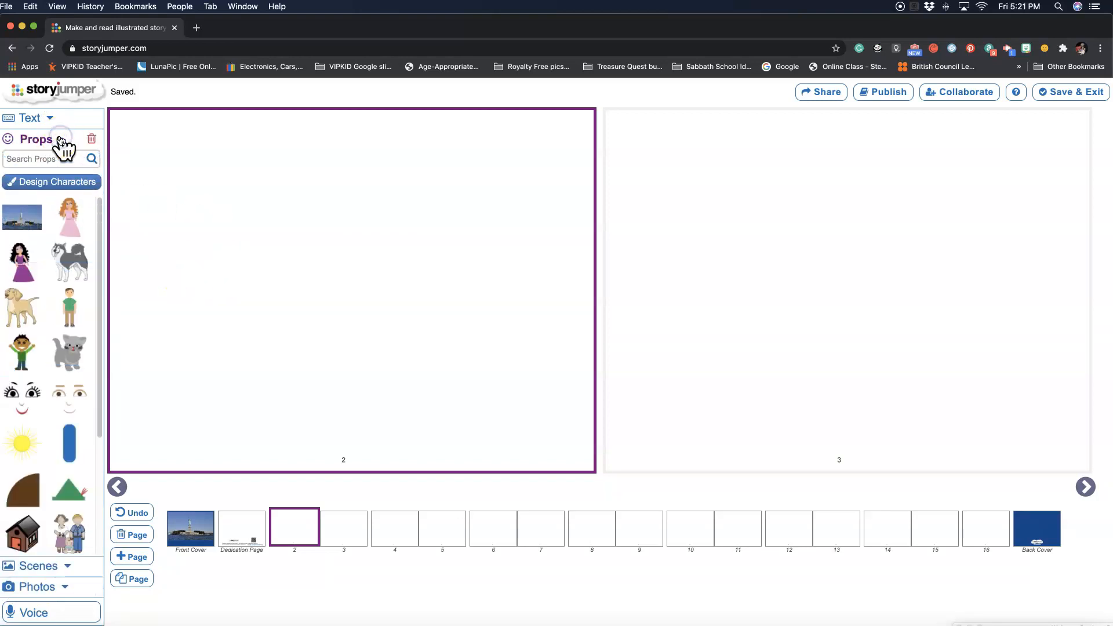
scroll(66, 339, down, 5)
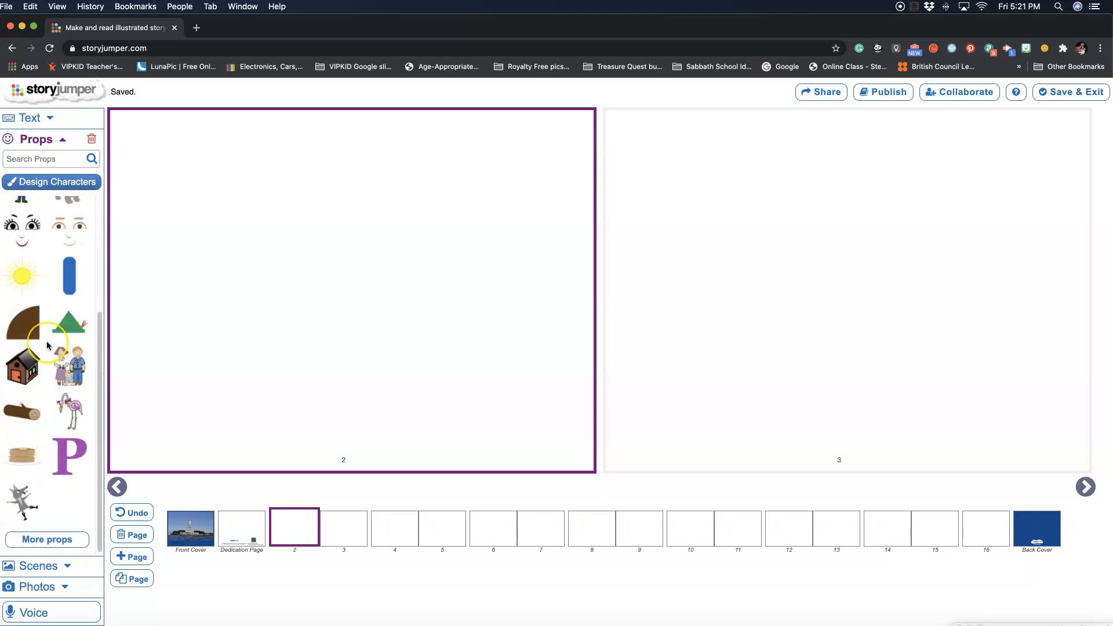
scroll(47, 341, up, 4)
scroll(47, 345, up, 1)
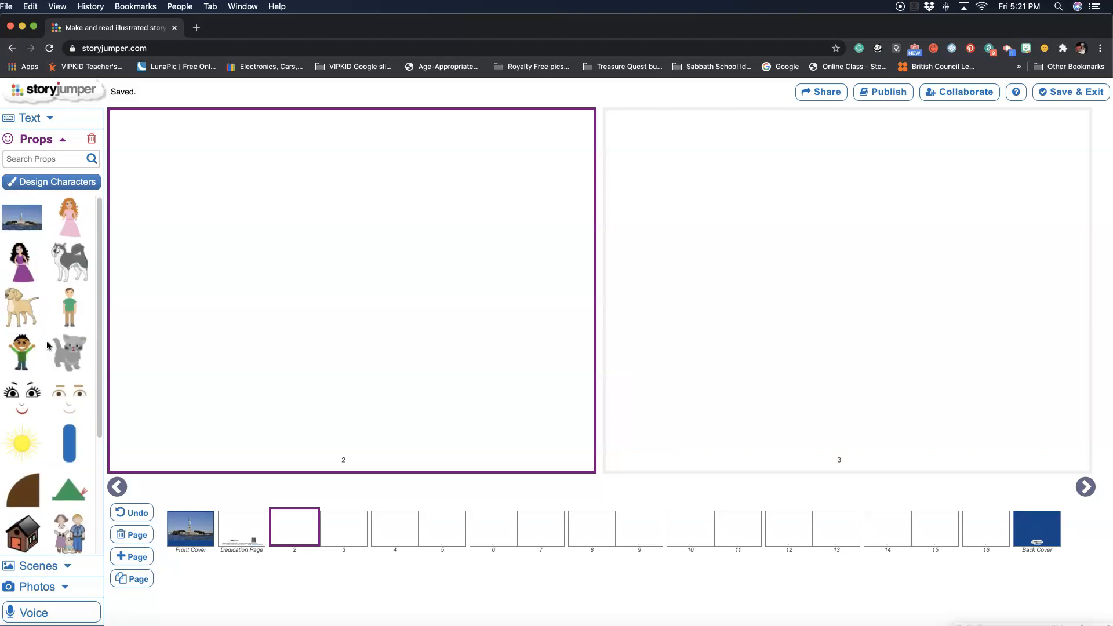
scroll(65, 404, down, 5)
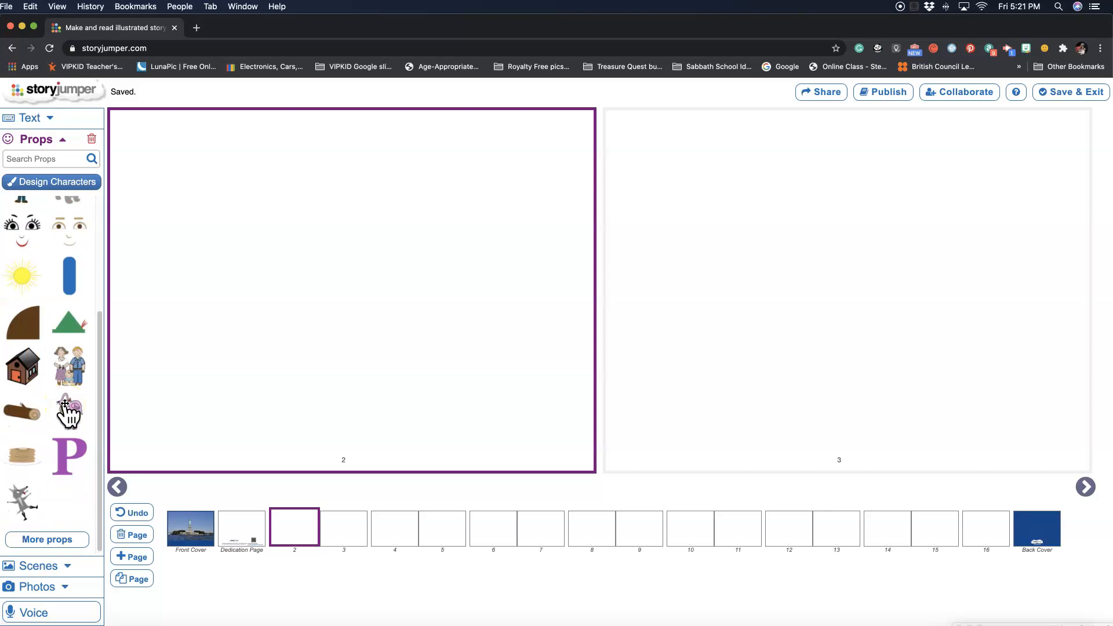
click(47, 539)
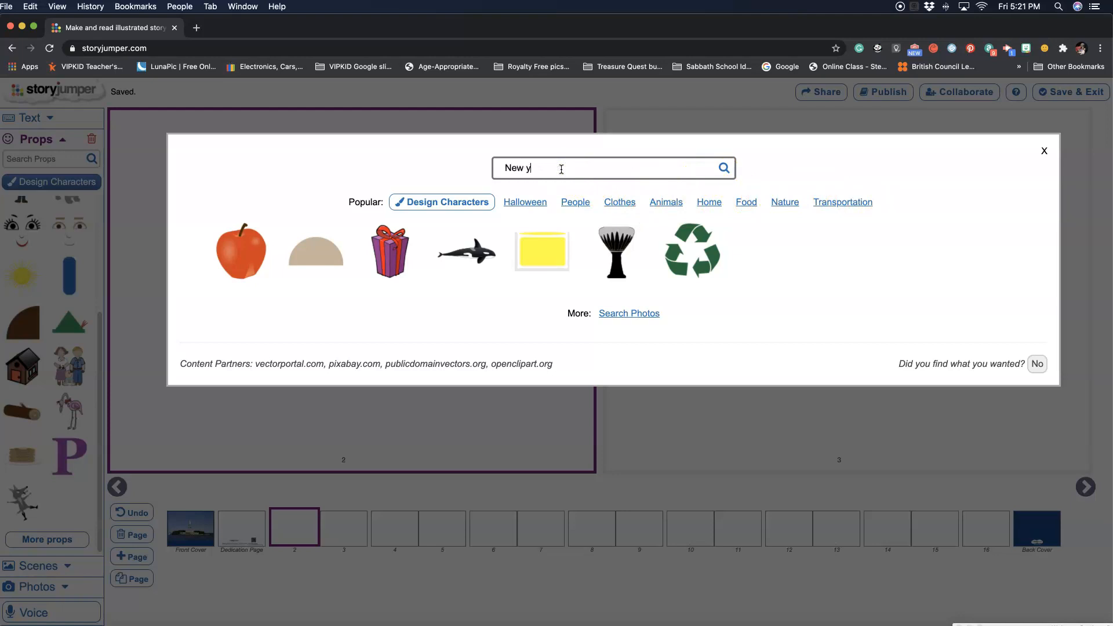
key(Return)
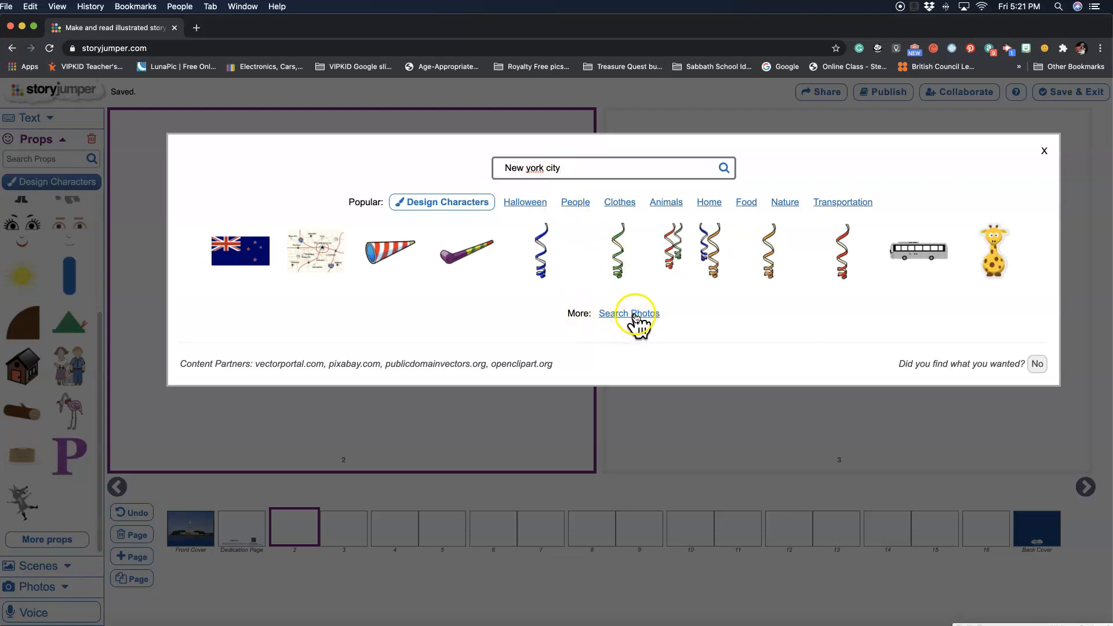
Search the photos for "New york city" and set the picture of joggers on the Brooklyn Bridge as page 2's scene, uncropped
click(623, 320)
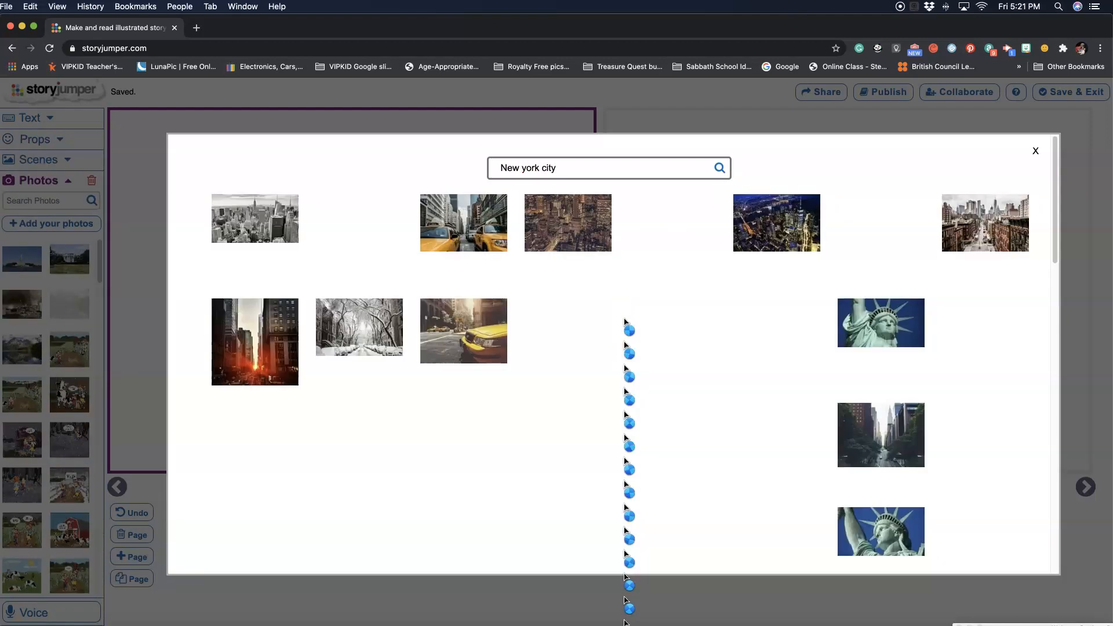
scroll(578, 383, down, 1)
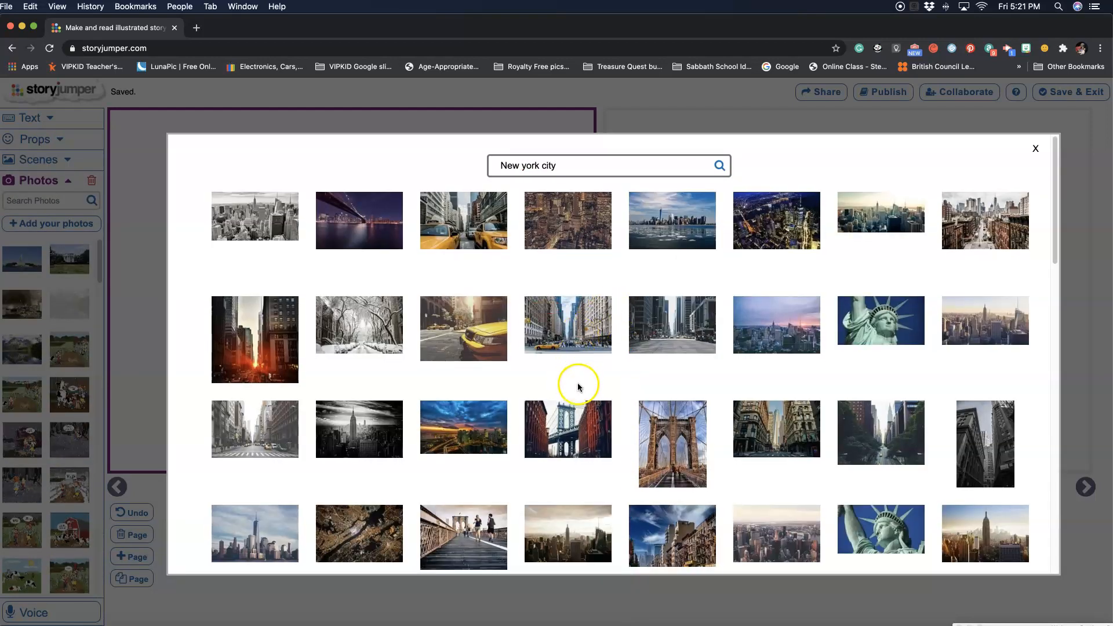
scroll(617, 354, down, 5)
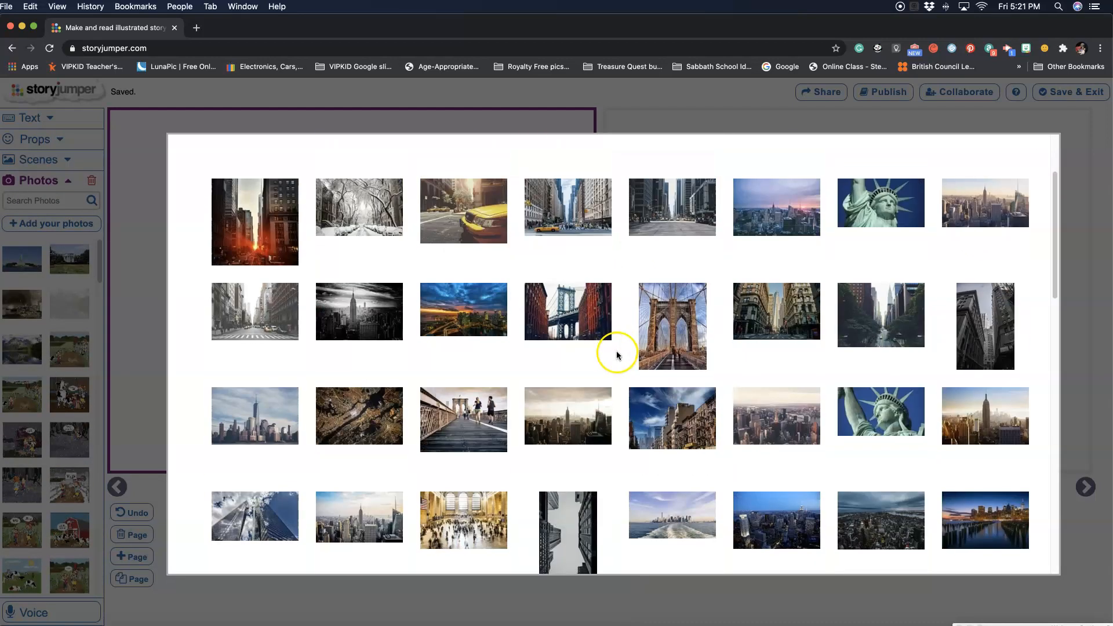
scroll(618, 356, down, 1)
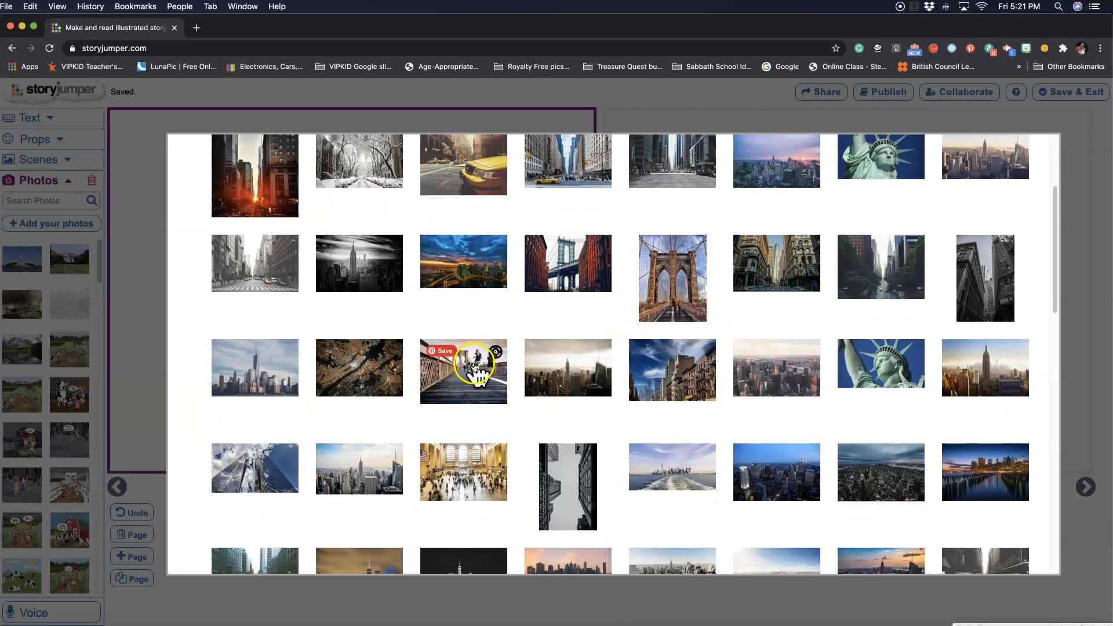
click(474, 367)
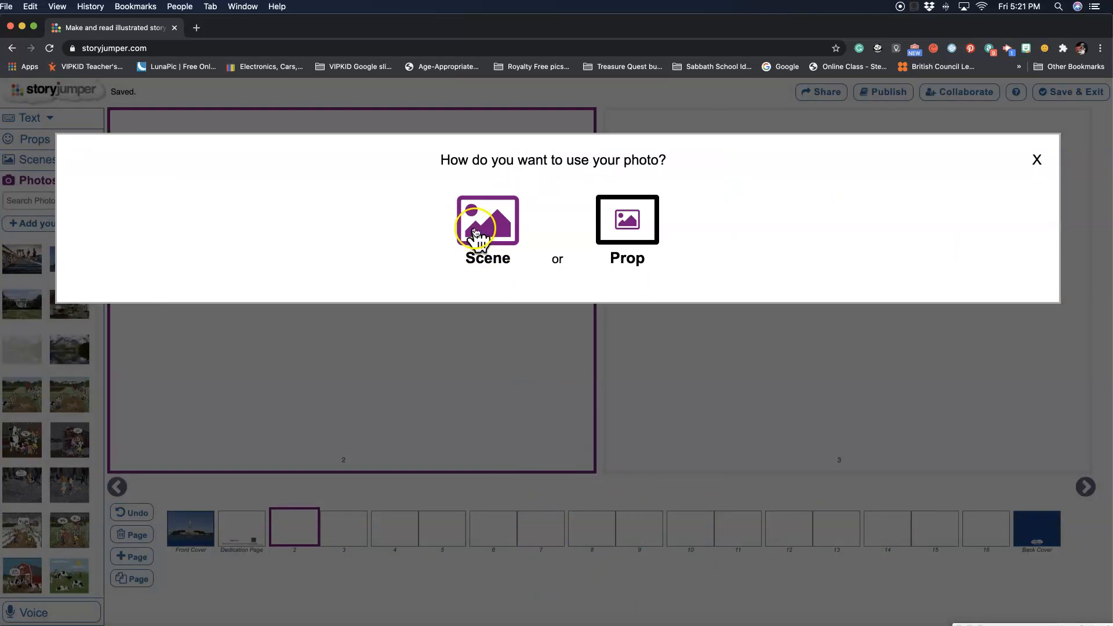
click(502, 222)
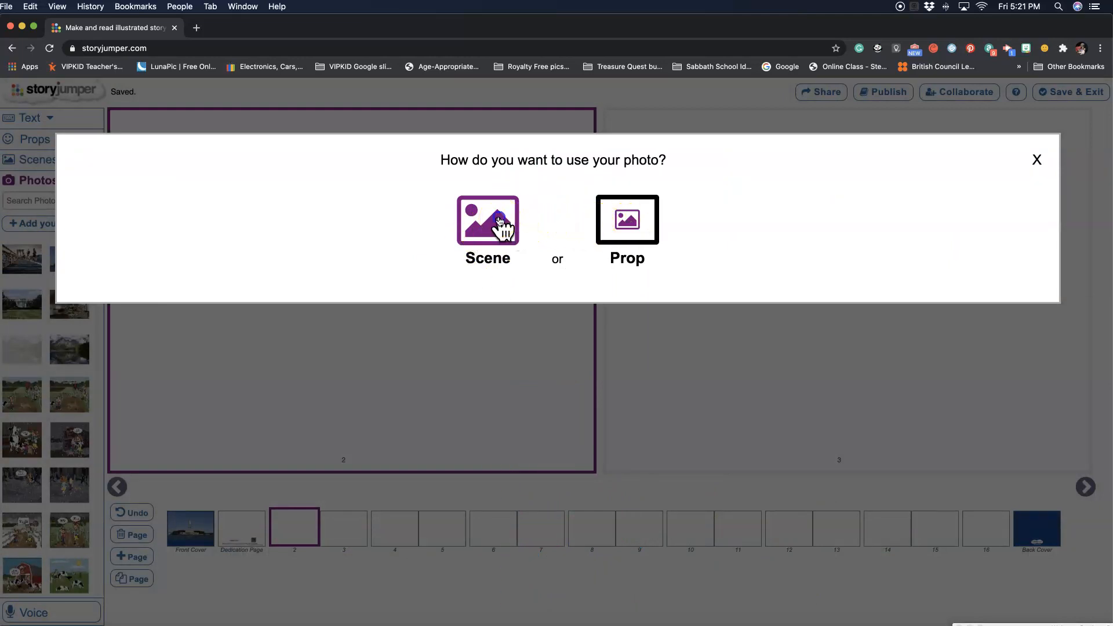
click(580, 161)
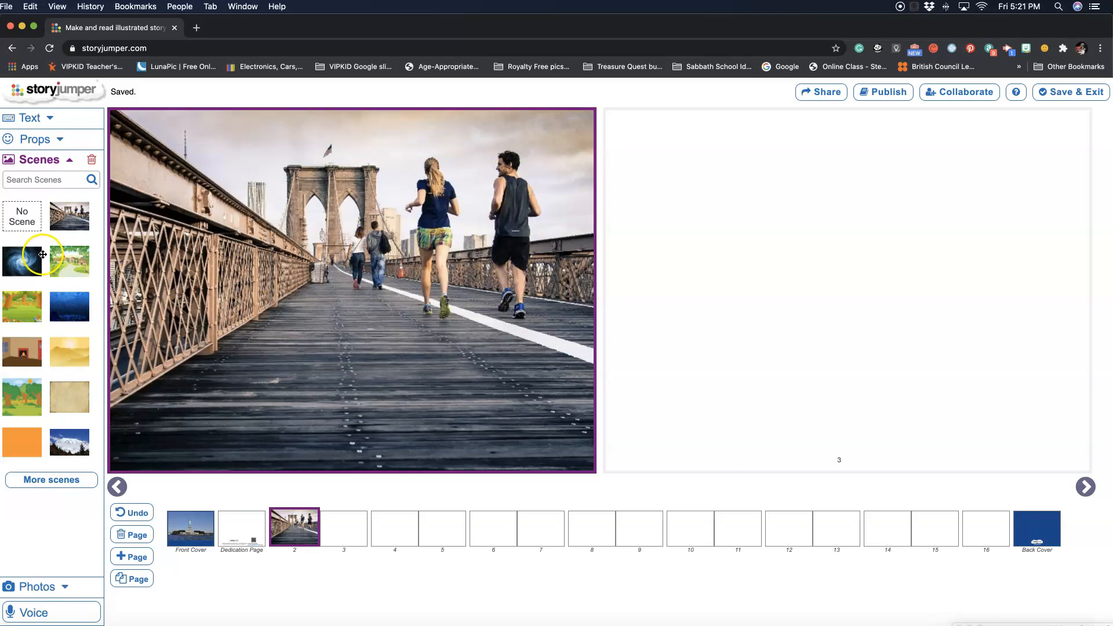
Try several ready-made scenes on page 2, including the blue swirl, the village, the cartoon forest and the snowy mountain
click(28, 264)
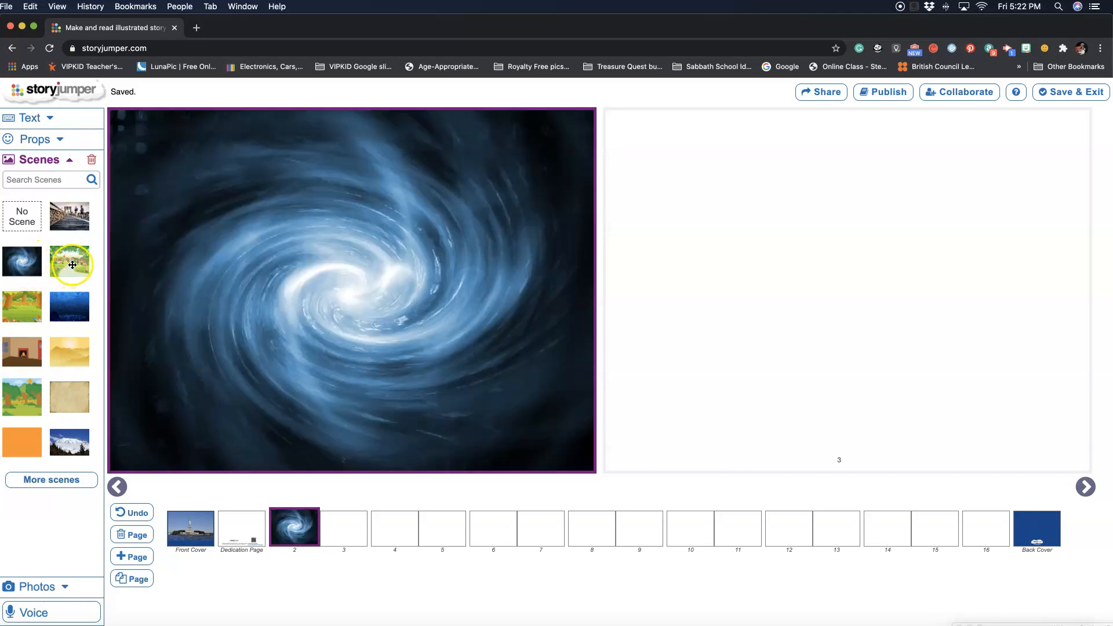
click(72, 265)
click(46, 306)
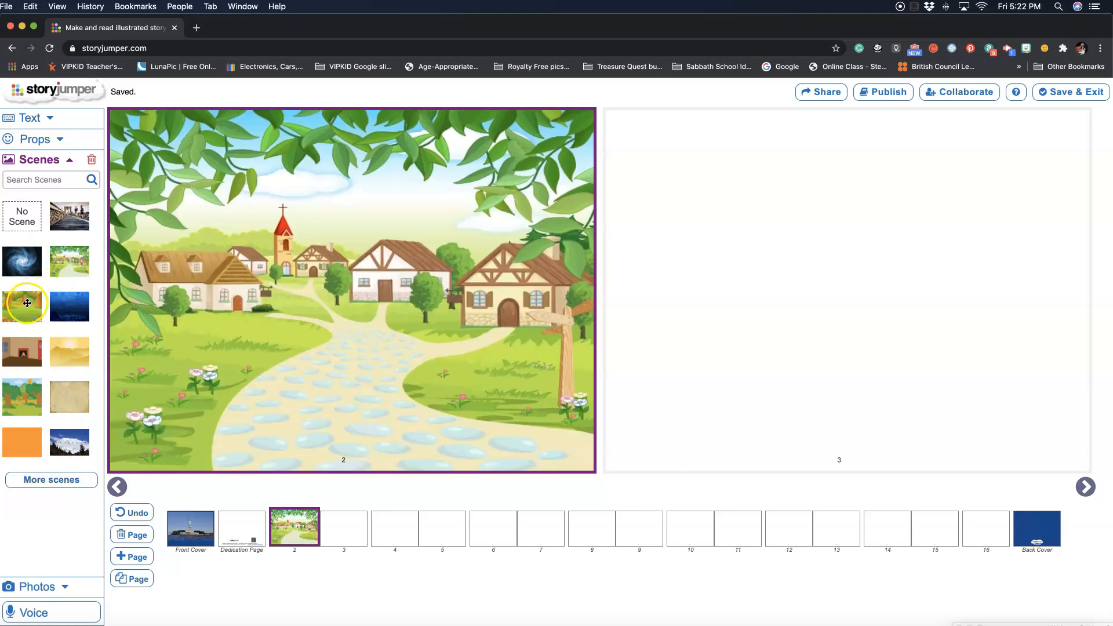
click(73, 312)
click(36, 352)
click(39, 400)
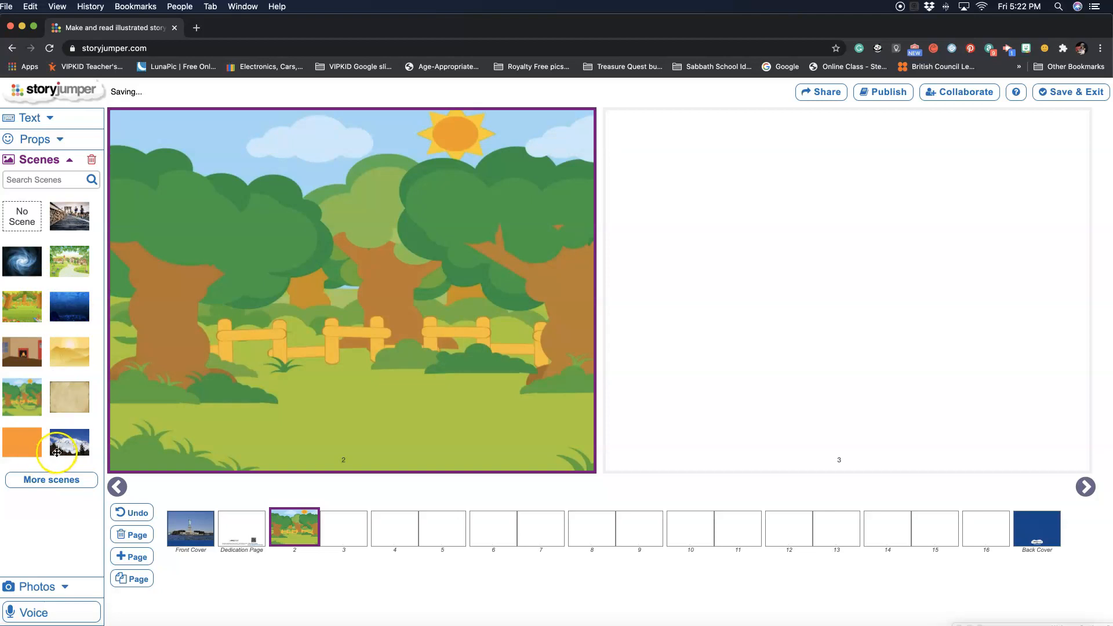
click(58, 436)
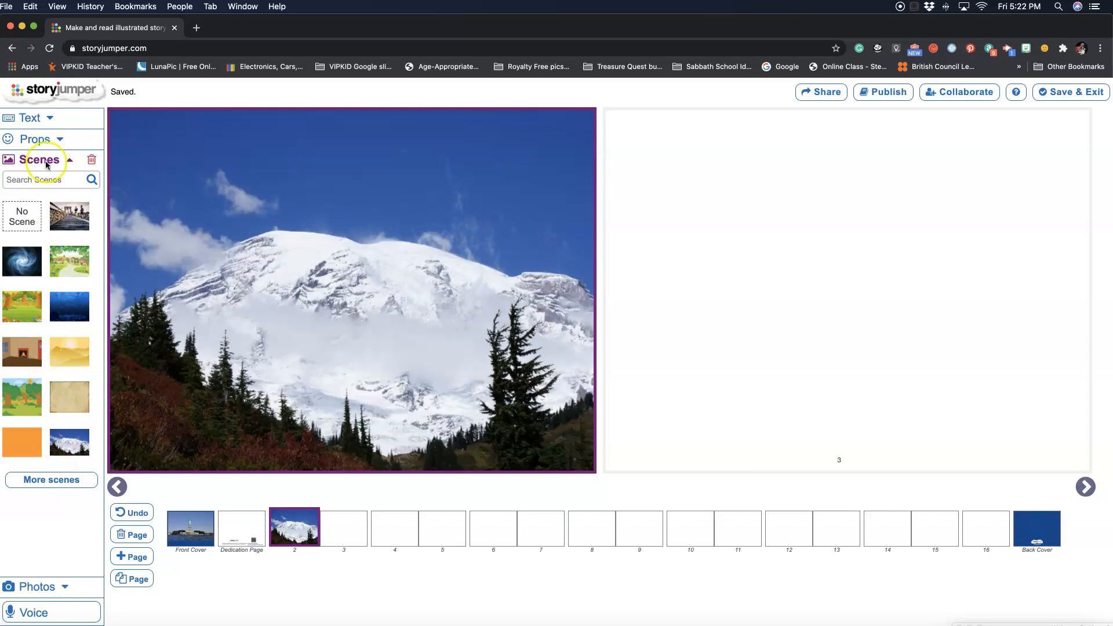
Set the Brooklyn Bridge photo as page 2's scene again
click(61, 140)
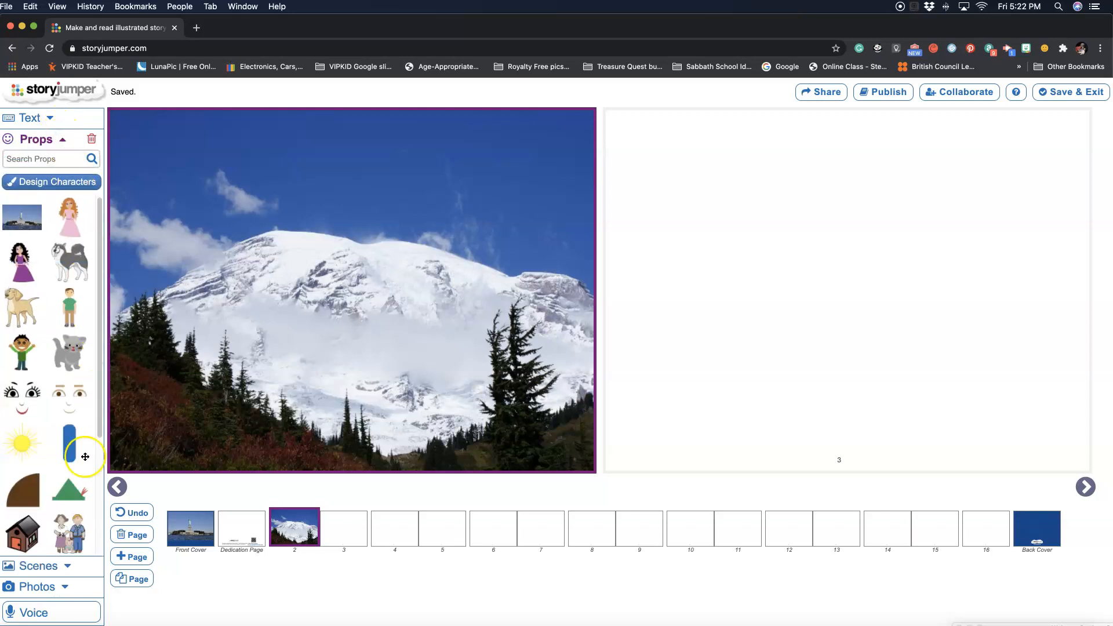
scroll(49, 336, down, 4)
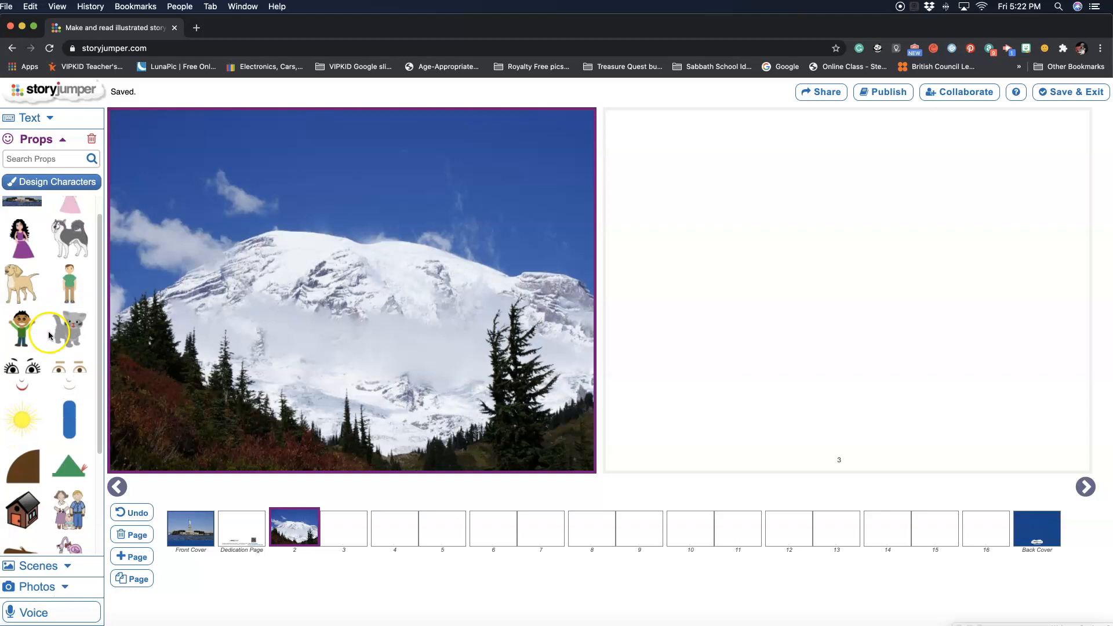
scroll(49, 336, up, 4)
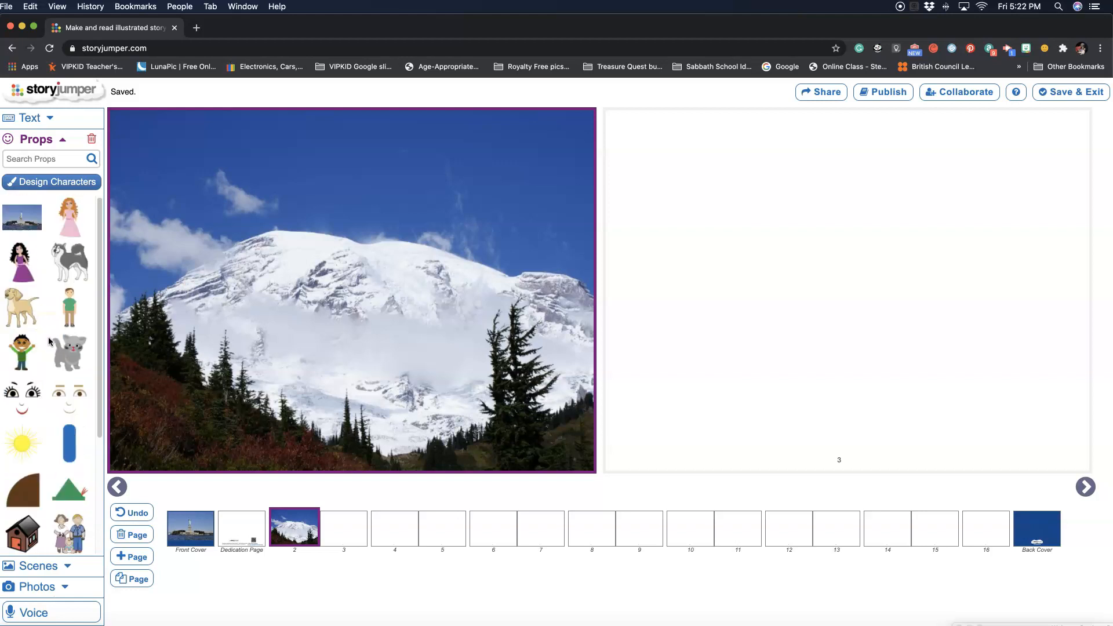
click(60, 567)
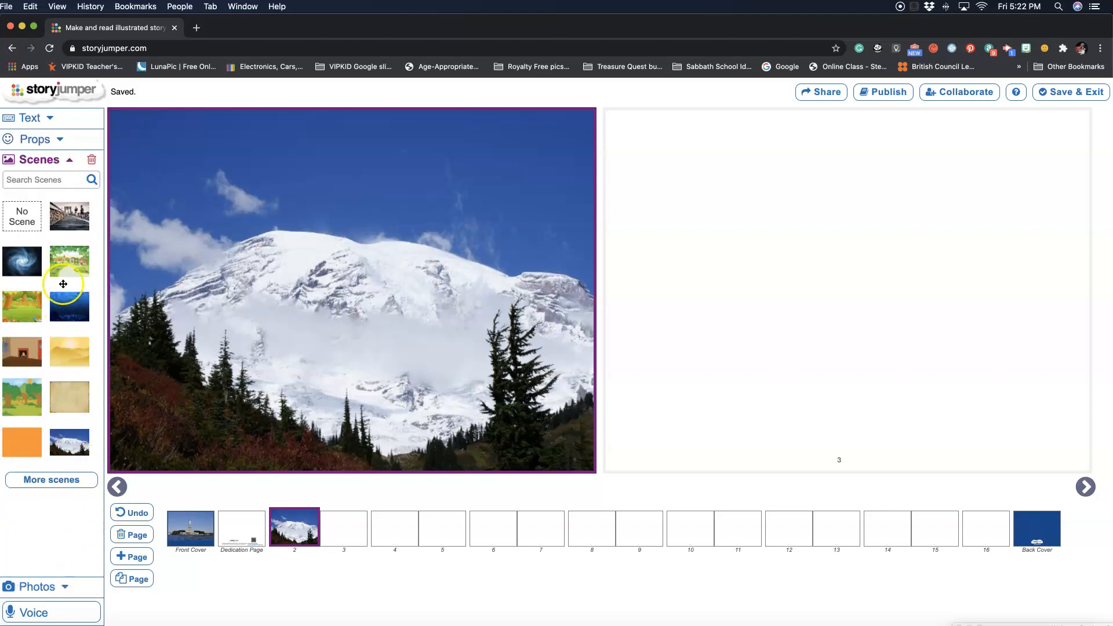
click(69, 222)
Close the props and look through the available photos for a character image
click(62, 138)
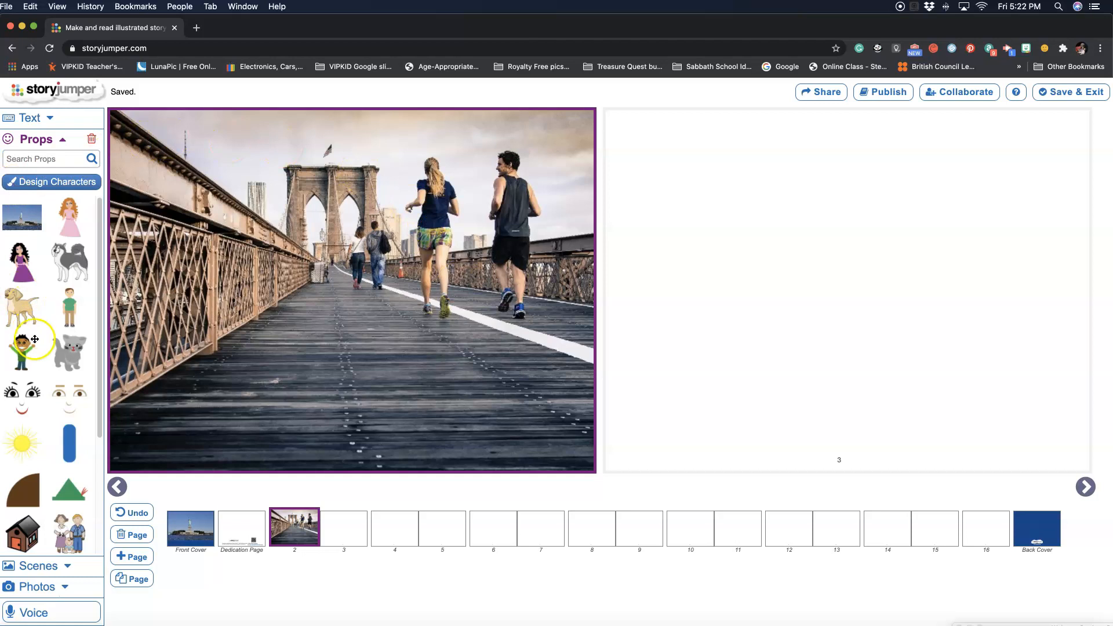
click(65, 589)
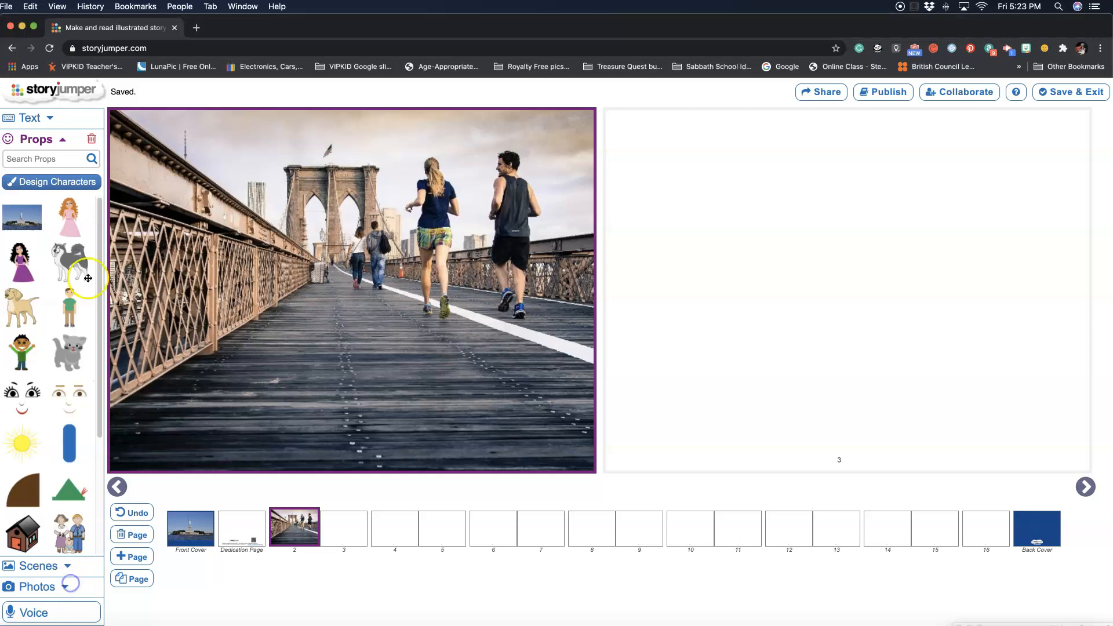
click(62, 139)
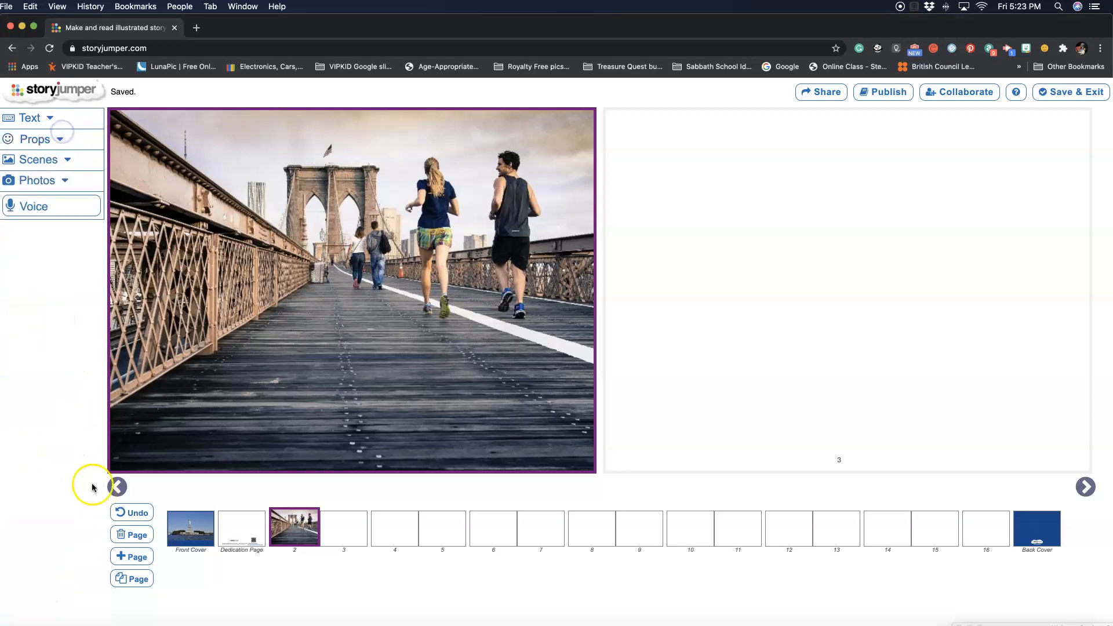
click(67, 182)
scroll(51, 398, down, 2)
scroll(51, 397, down, 10)
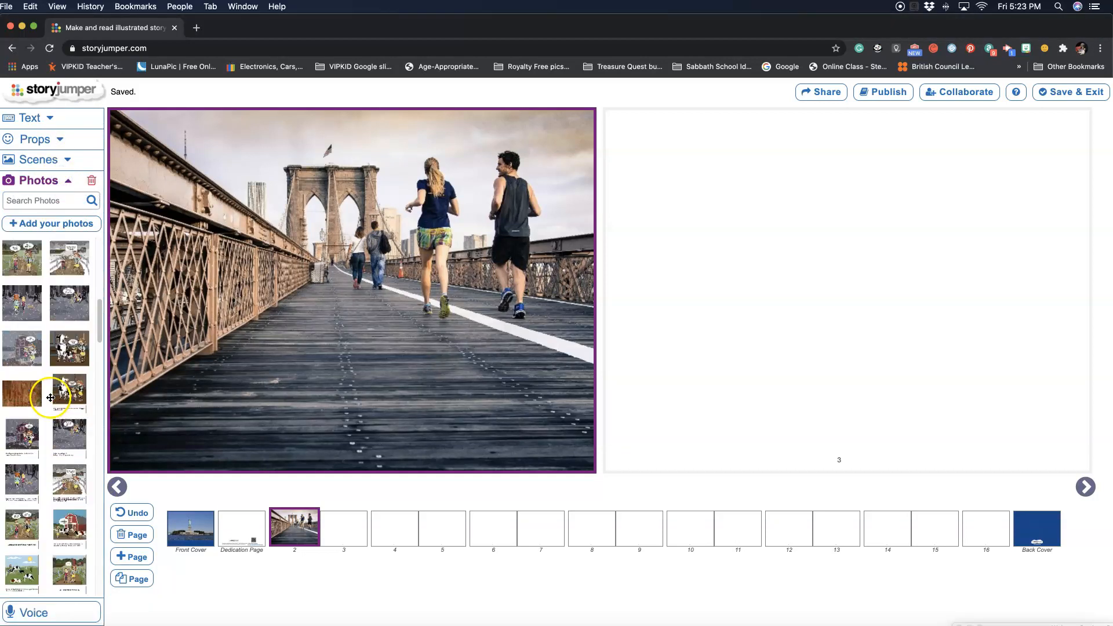
scroll(54, 419, down, 2)
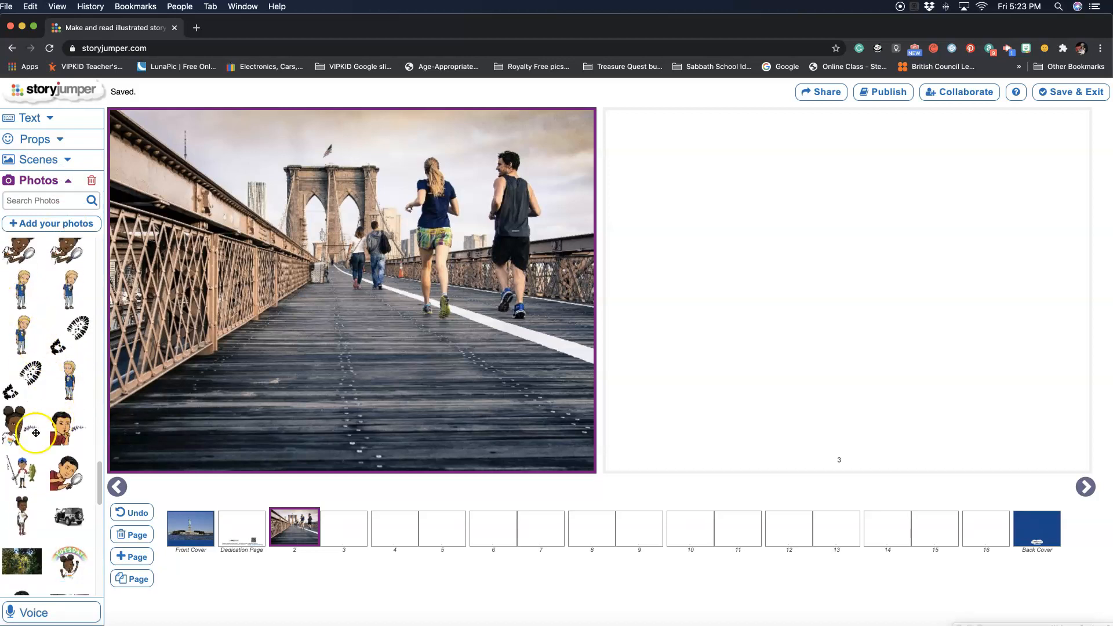
drag(25, 513, 232, 325)
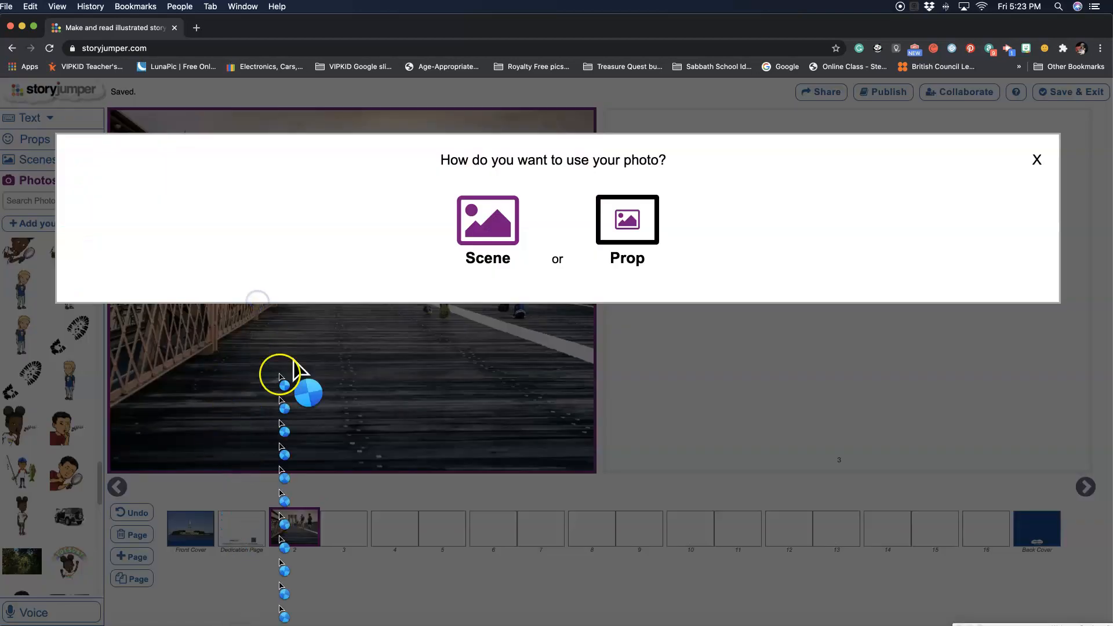
click(627, 234)
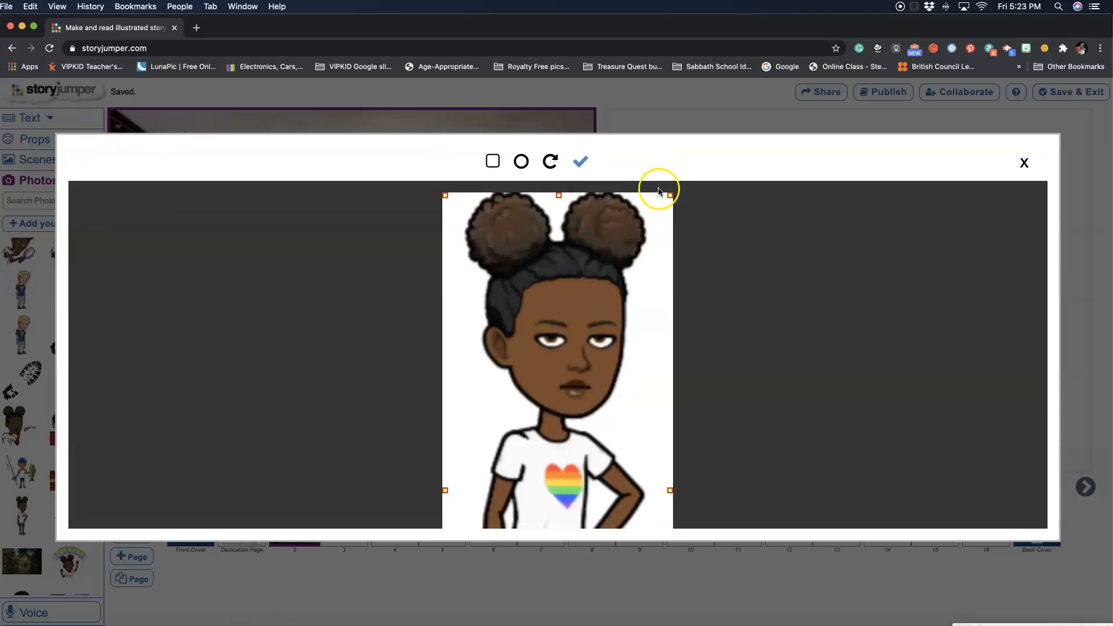
click(1025, 163)
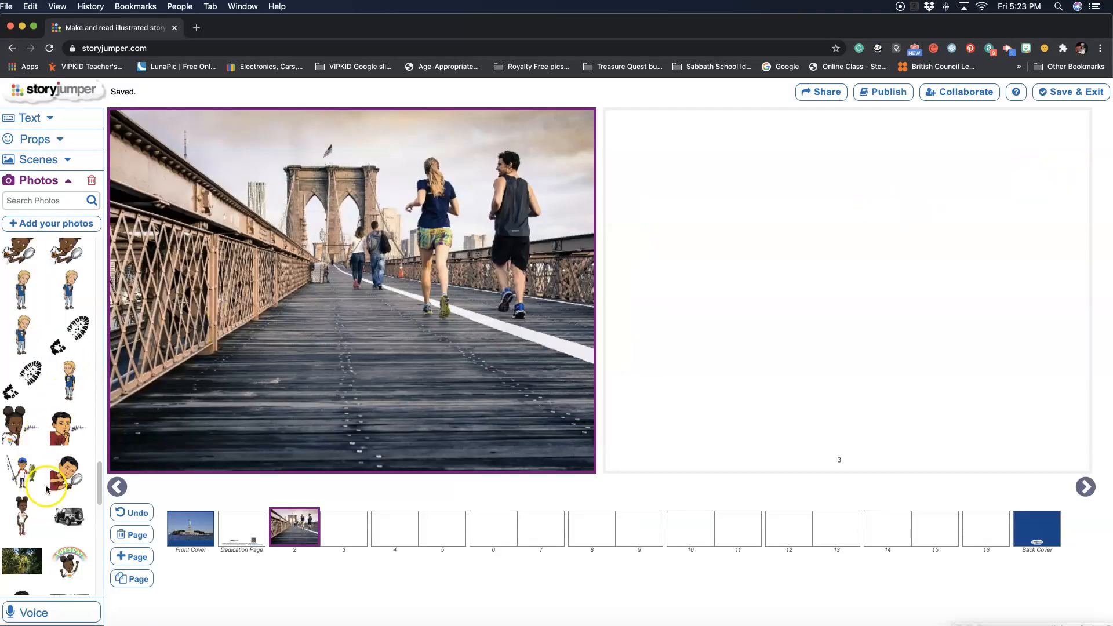
drag(77, 391, 301, 343)
click(640, 210)
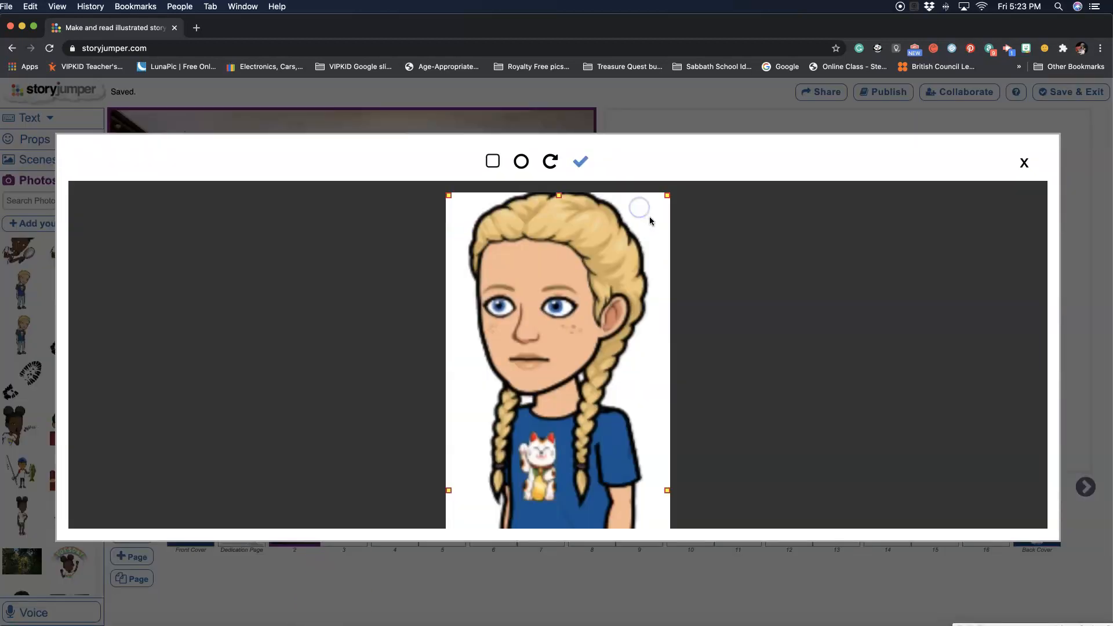
click(1030, 162)
drag(23, 290, 354, 323)
click(653, 232)
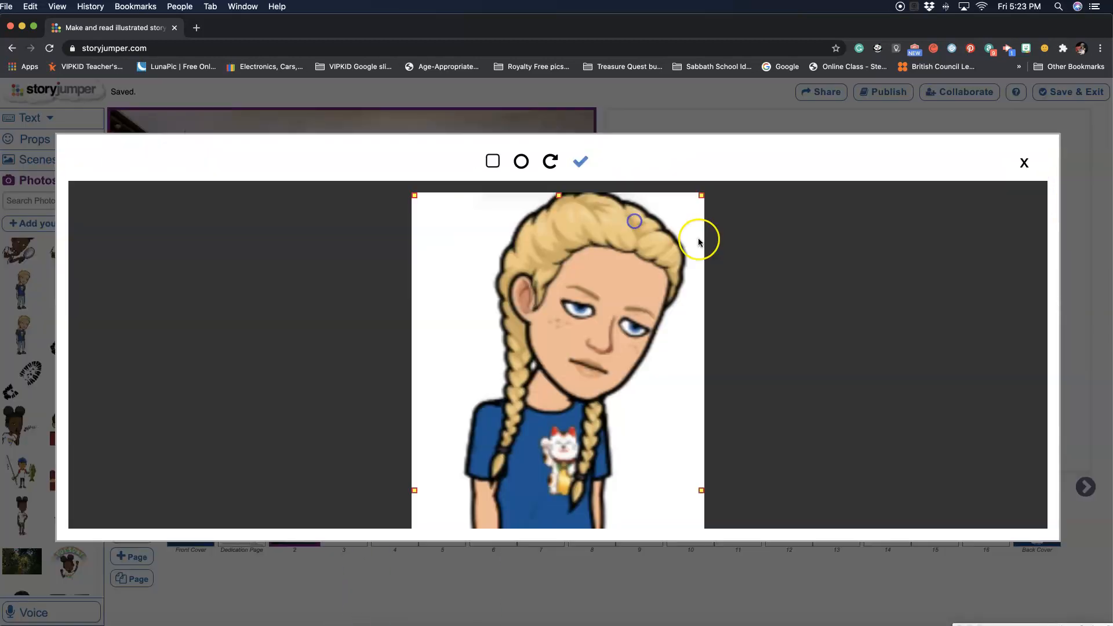
click(1025, 163)
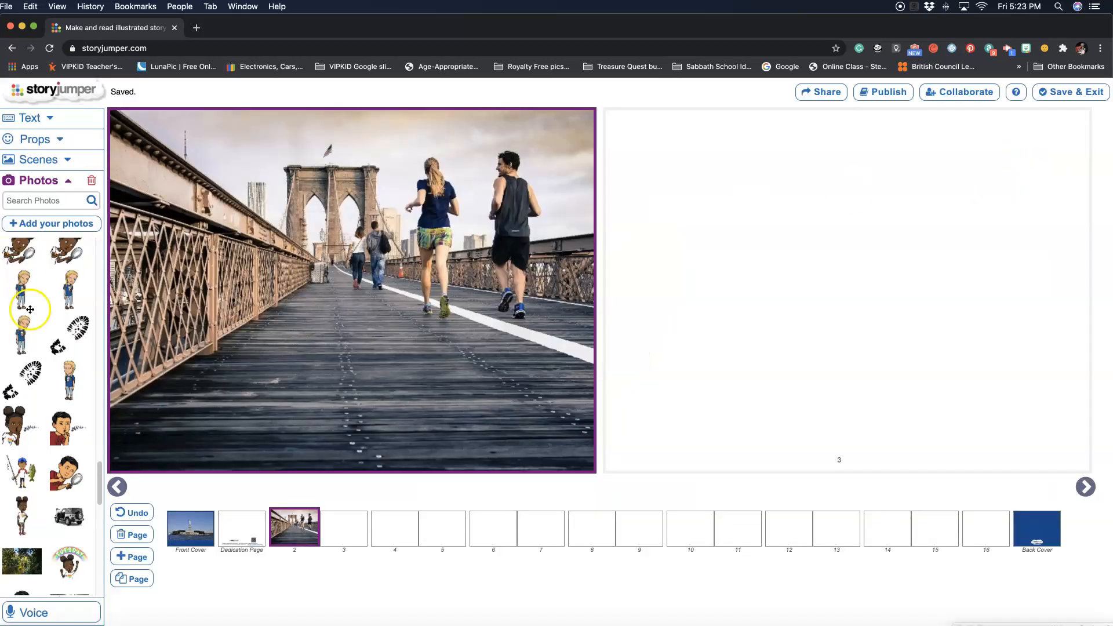
Add the photo of the blonde girl with braids and a tilted head to page 2 as an uncropped prop
drag(68, 298, 504, 299)
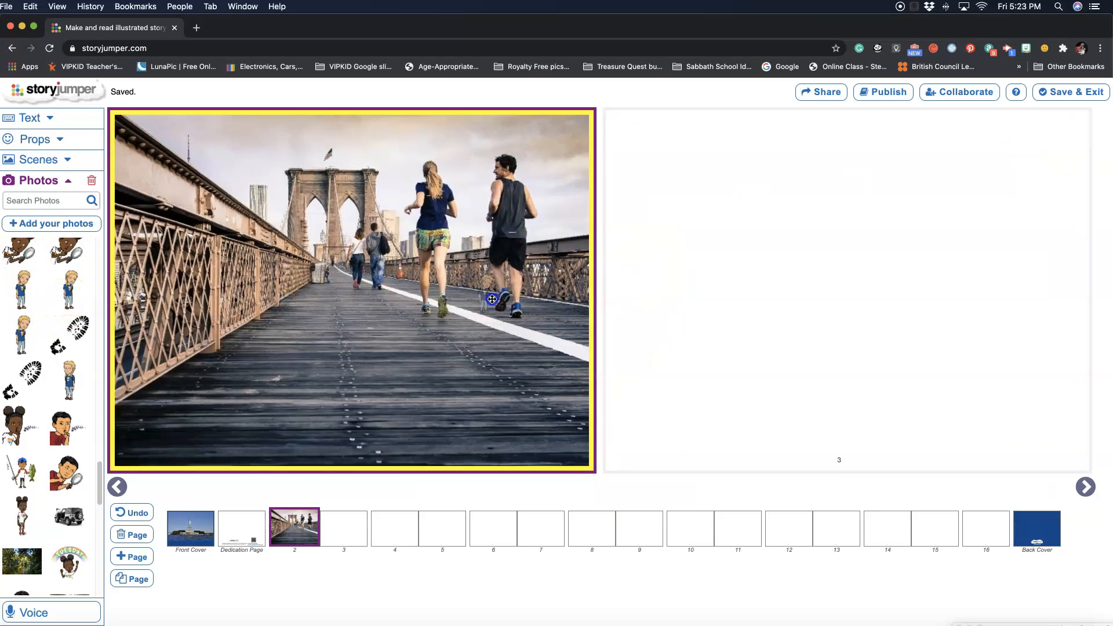
click(649, 223)
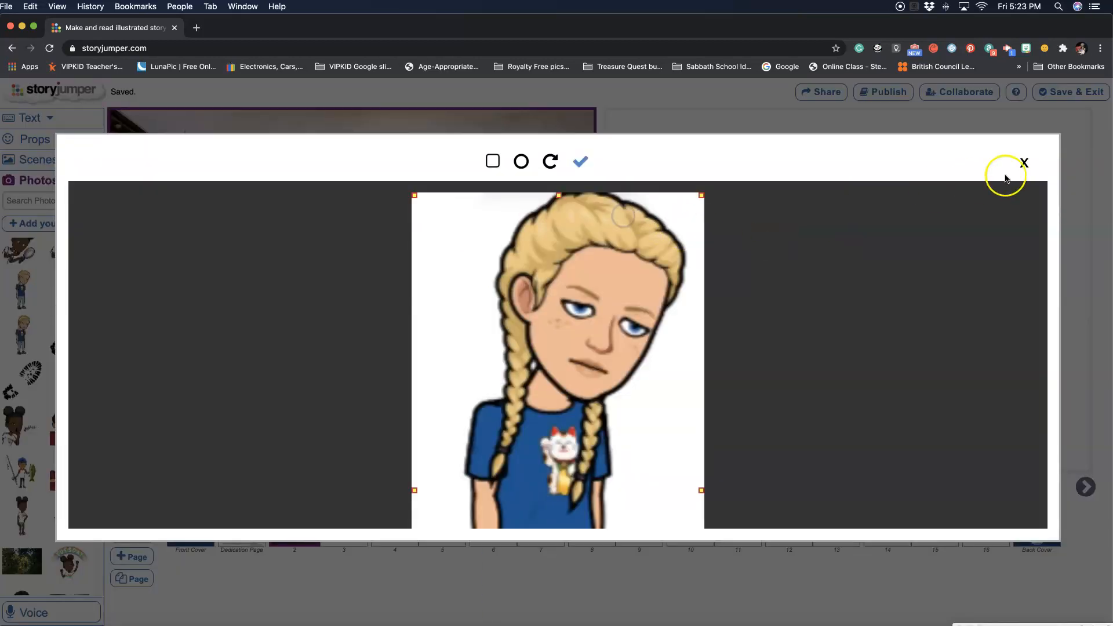
click(582, 163)
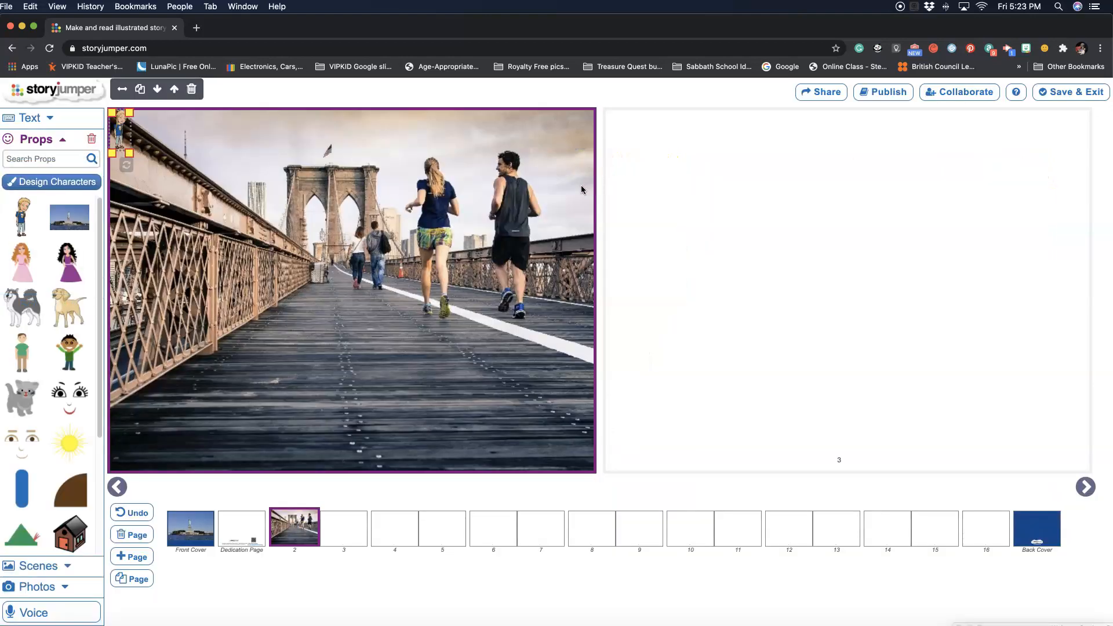
Enlarge the blonde girl to about half the page's height and stand her beside the bridge railing on page 2
drag(120, 130, 355, 134)
drag(310, 272, 232, 317)
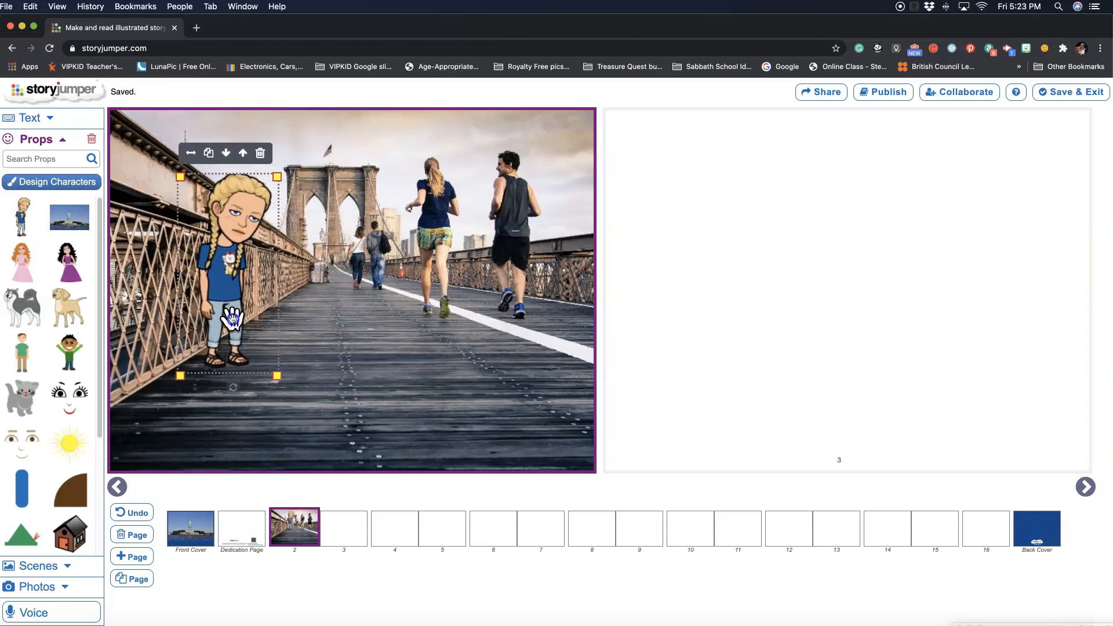
mouse_move(280, 175)
mouse_down()
mouse_move(300, 164)
mouse_move(285, 194)
mouse_up()
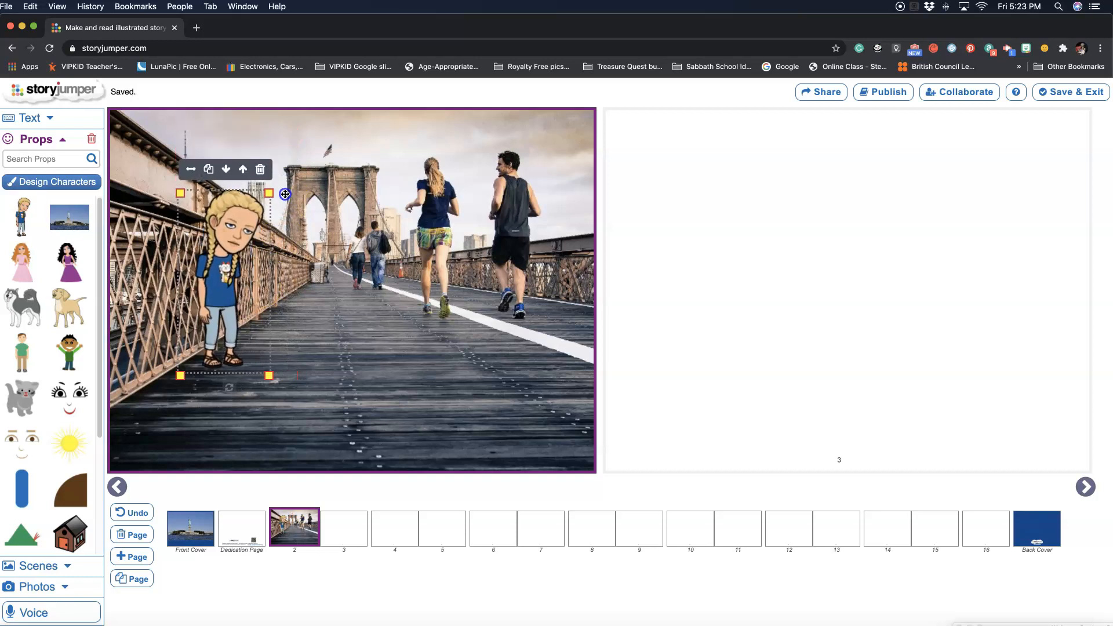
Look through the list of props and close it
scroll(59, 382, down, 1)
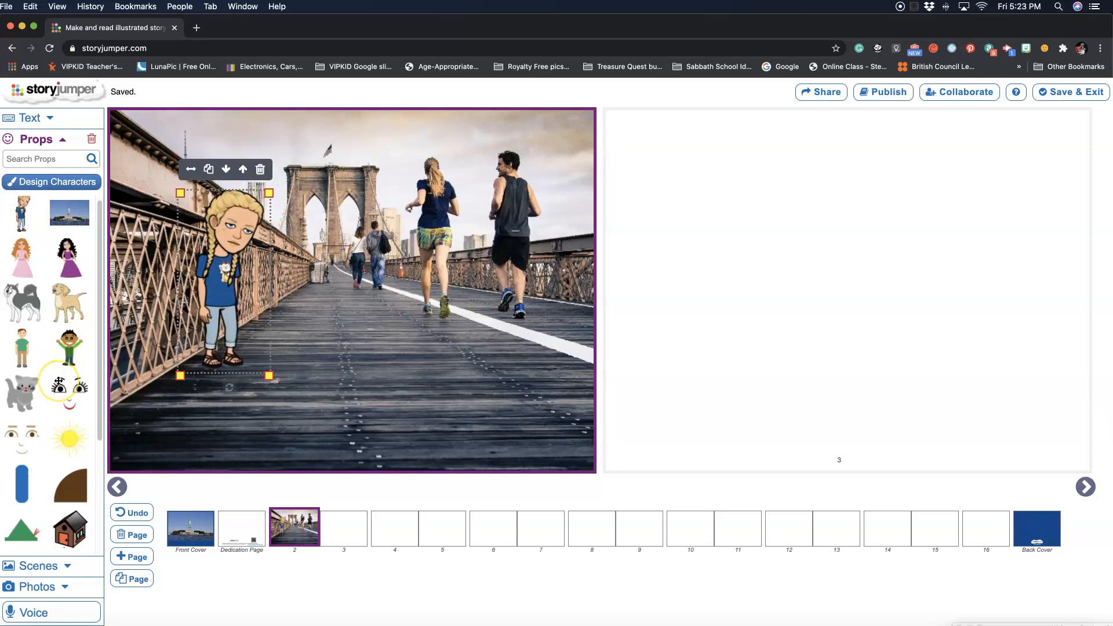
scroll(58, 382, down, 5)
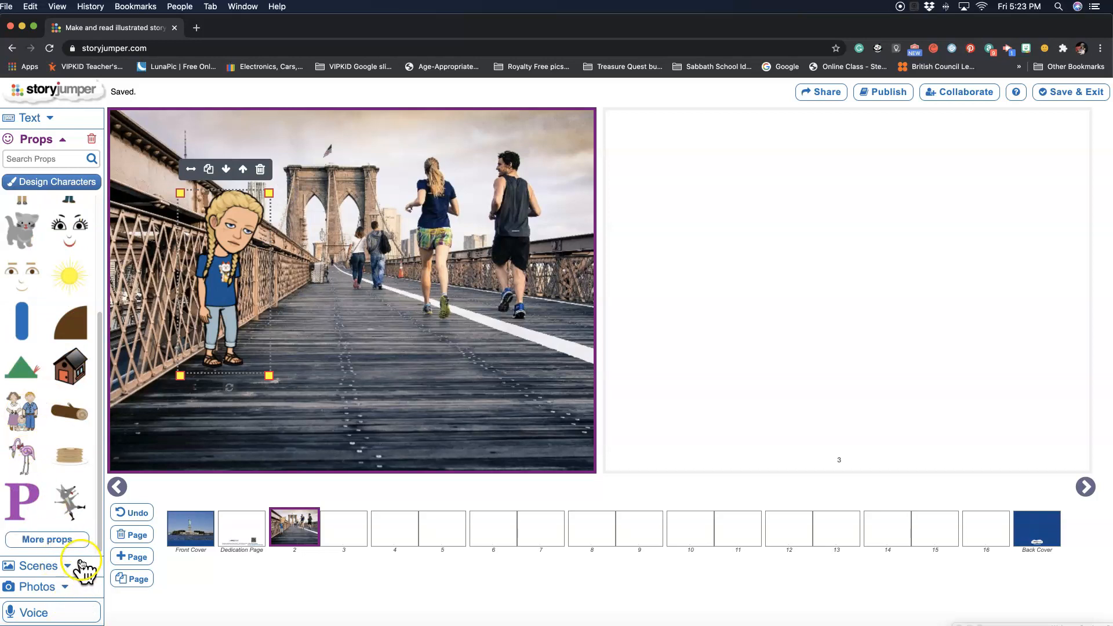
click(65, 587)
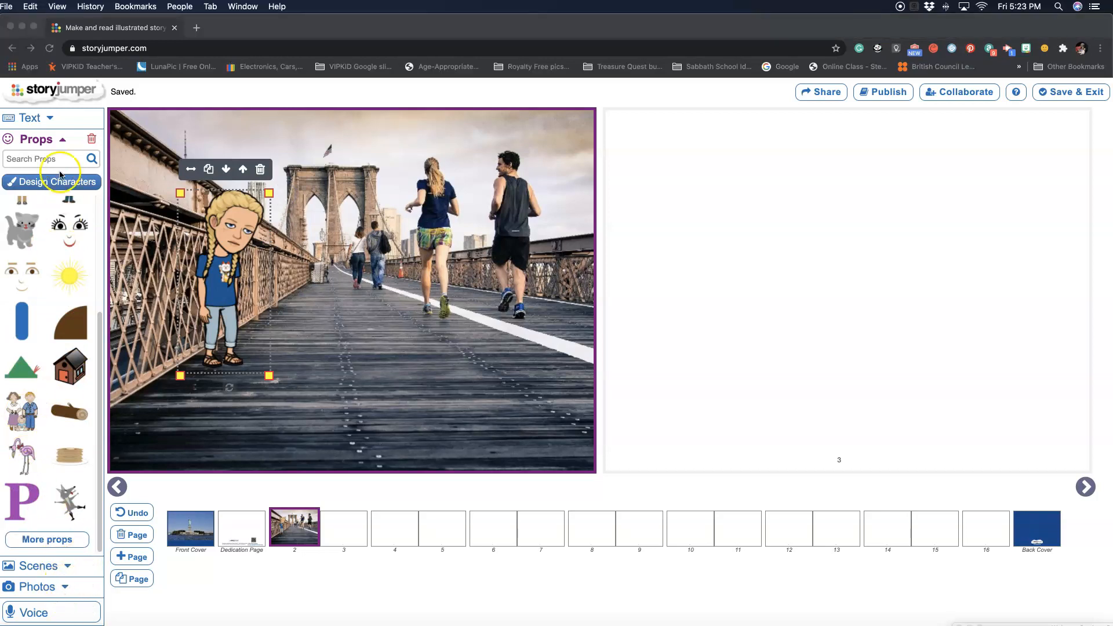
click(47, 140)
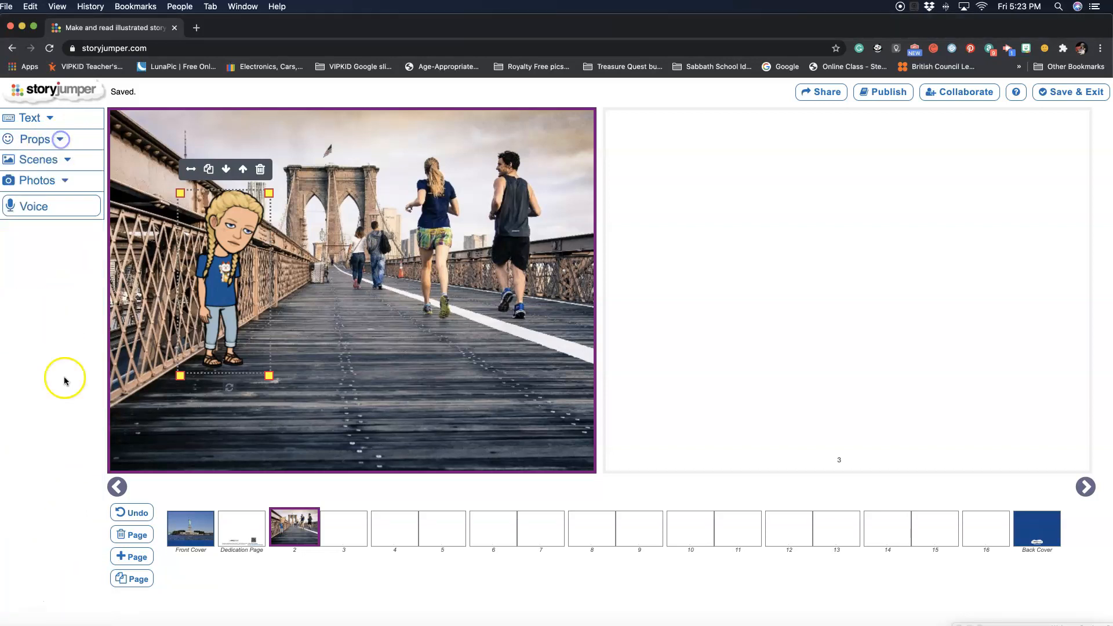
Add the photo of the running boy in sunglasses and a red shirt to page 2 as an uncropped prop
click(65, 182)
scroll(68, 434, down, 5)
scroll(64, 451, down, 3)
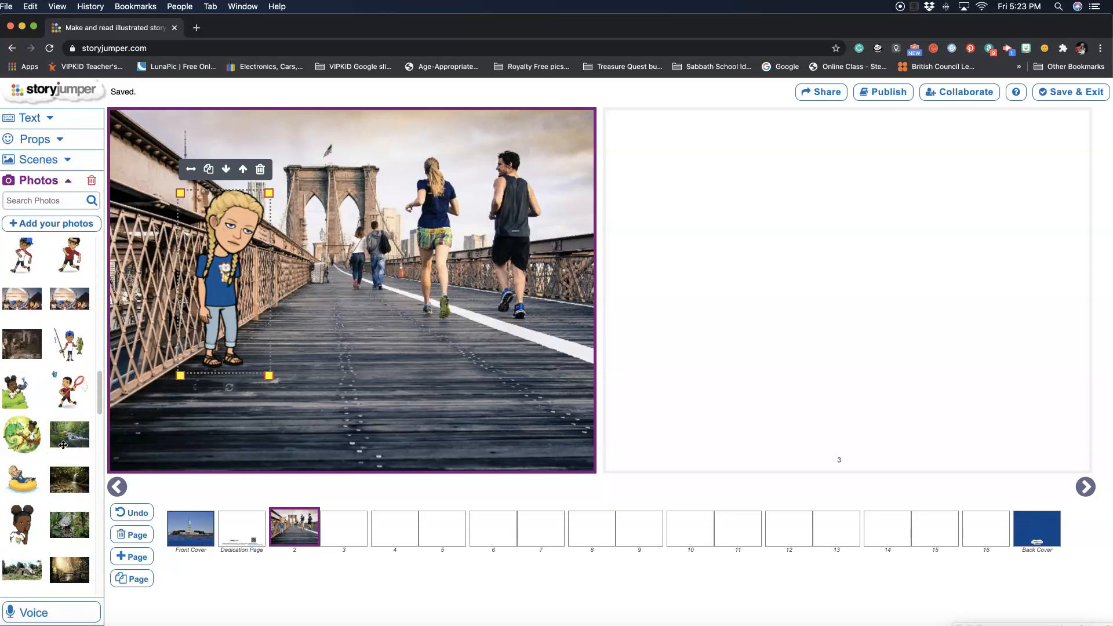
scroll(64, 445, up, 1)
drag(66, 272, 294, 272)
click(650, 219)
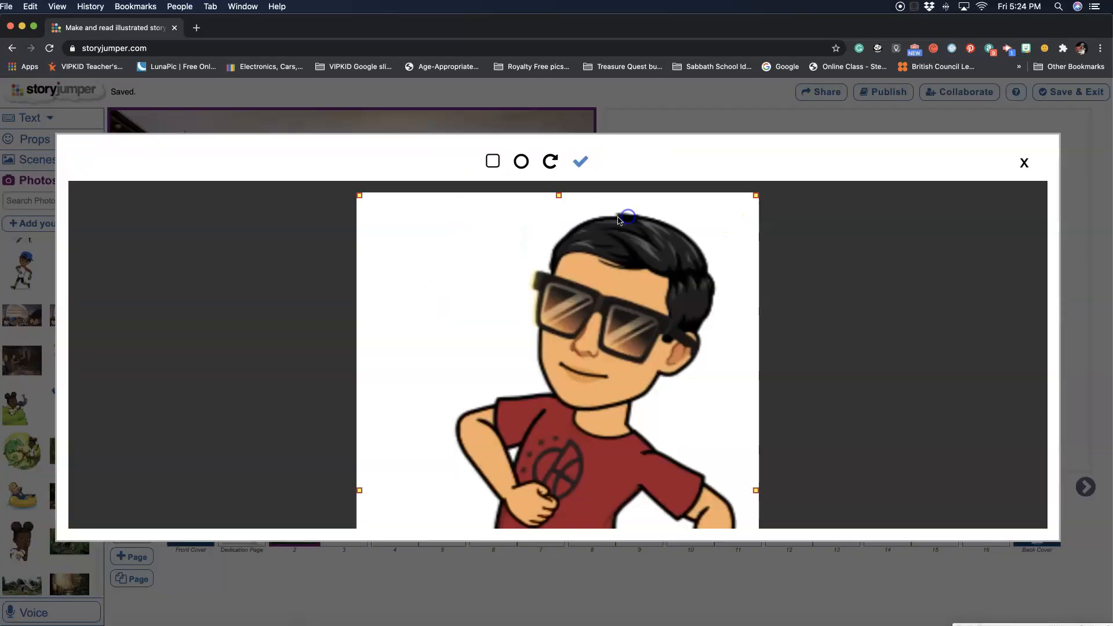
click(586, 161)
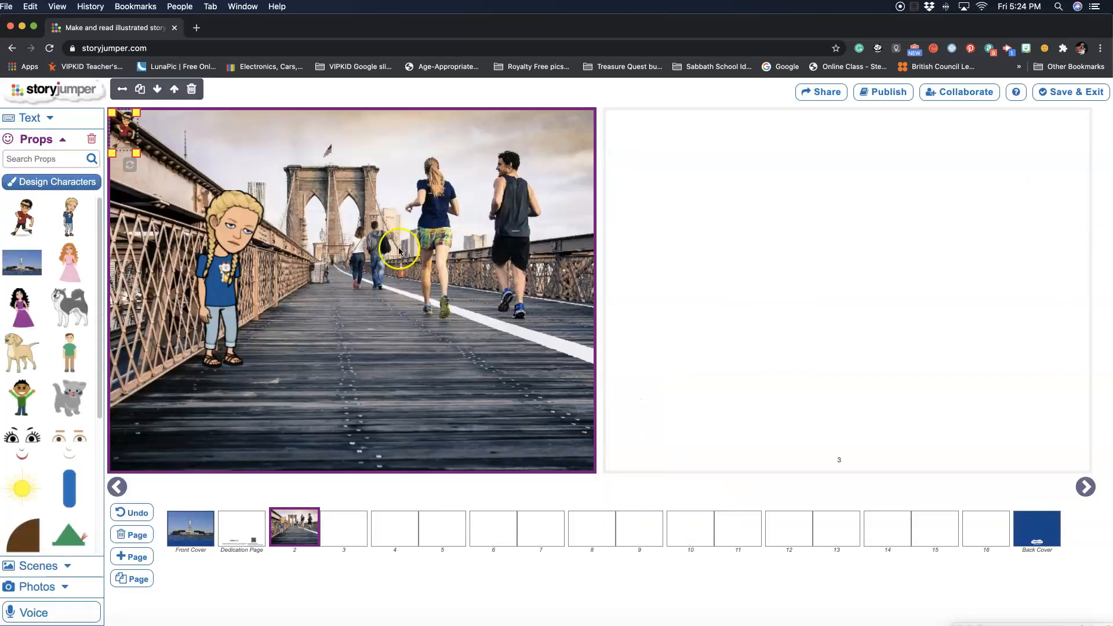
Place the running boy on the bridge walkway in front of the joggers and enlarge him to nearly half the page's height
drag(136, 138, 397, 197)
drag(378, 293, 413, 322)
drag(434, 231, 455, 202)
mouse_move(398, 292)
mouse_down()
mouse_move(402, 316)
mouse_move(398, 299)
mouse_up()
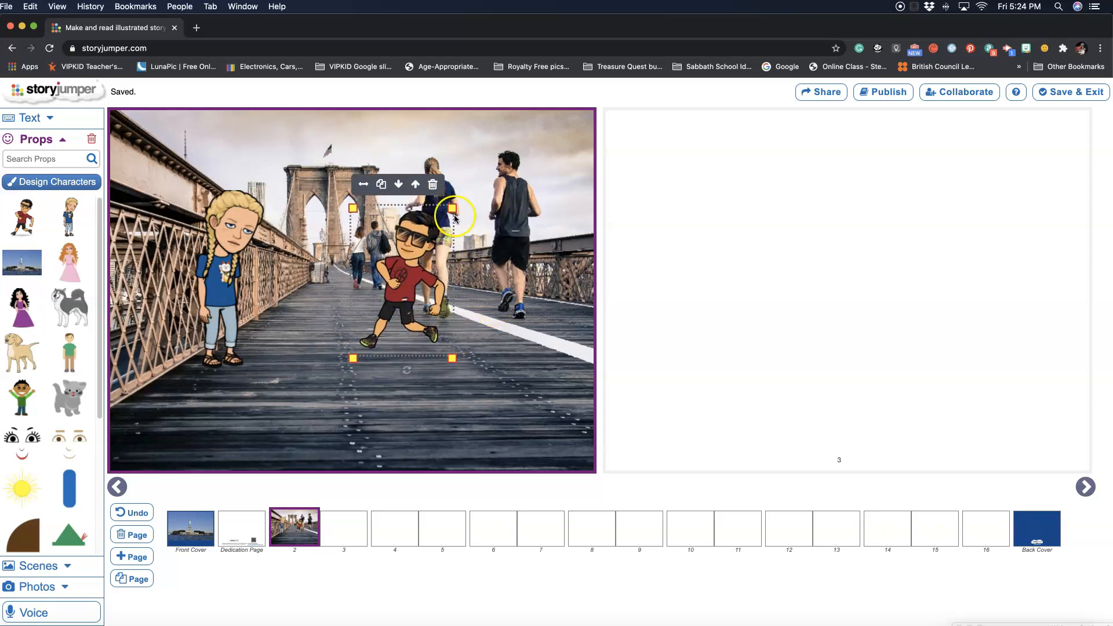
drag(452, 213, 444, 222)
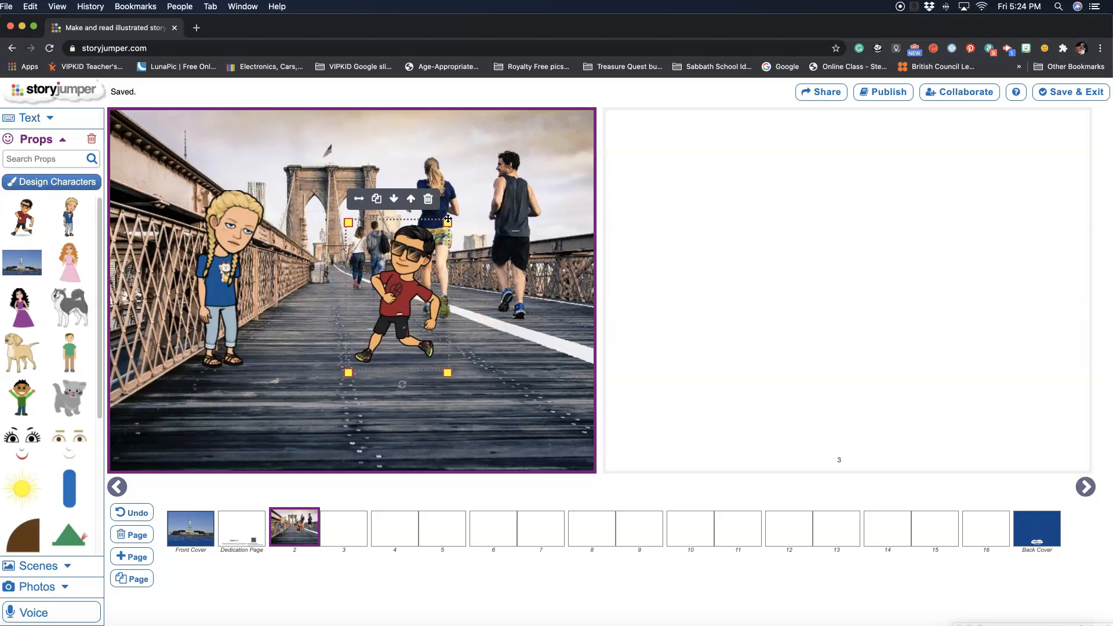
drag(450, 221, 459, 211)
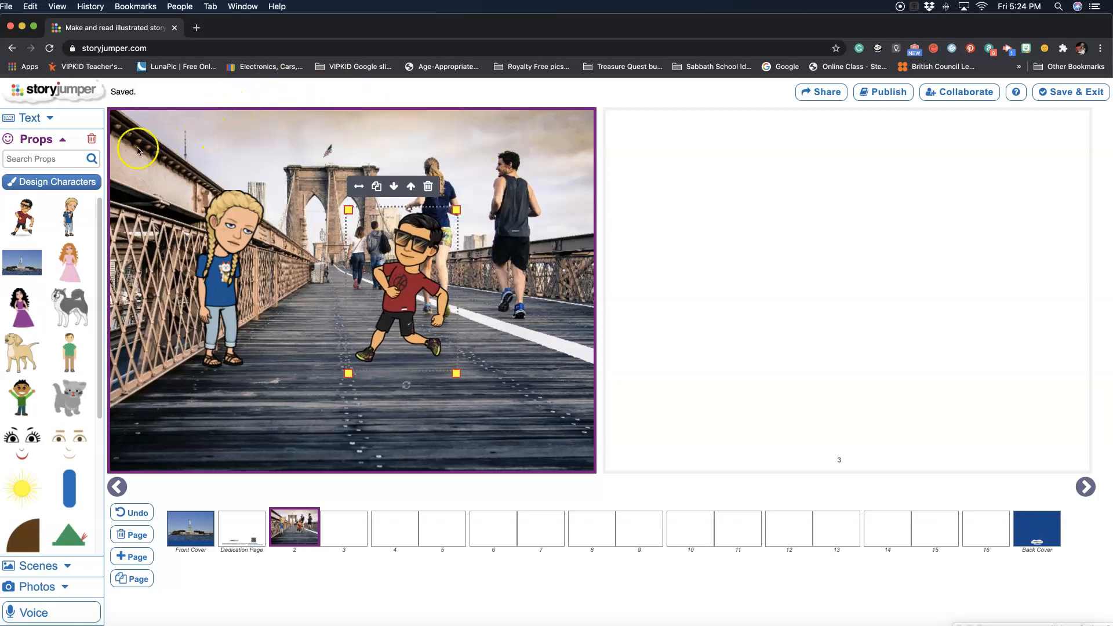
Start designing a new character and try several skin tones, including custom brown and pale pink shades
click(75, 182)
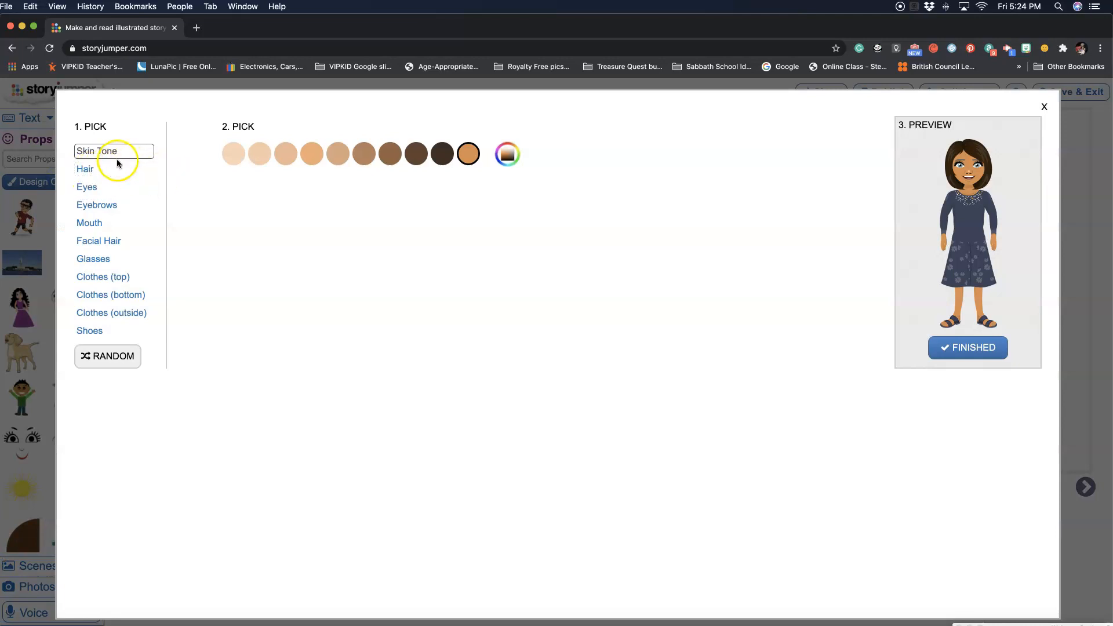
click(238, 155)
click(286, 155)
click(443, 154)
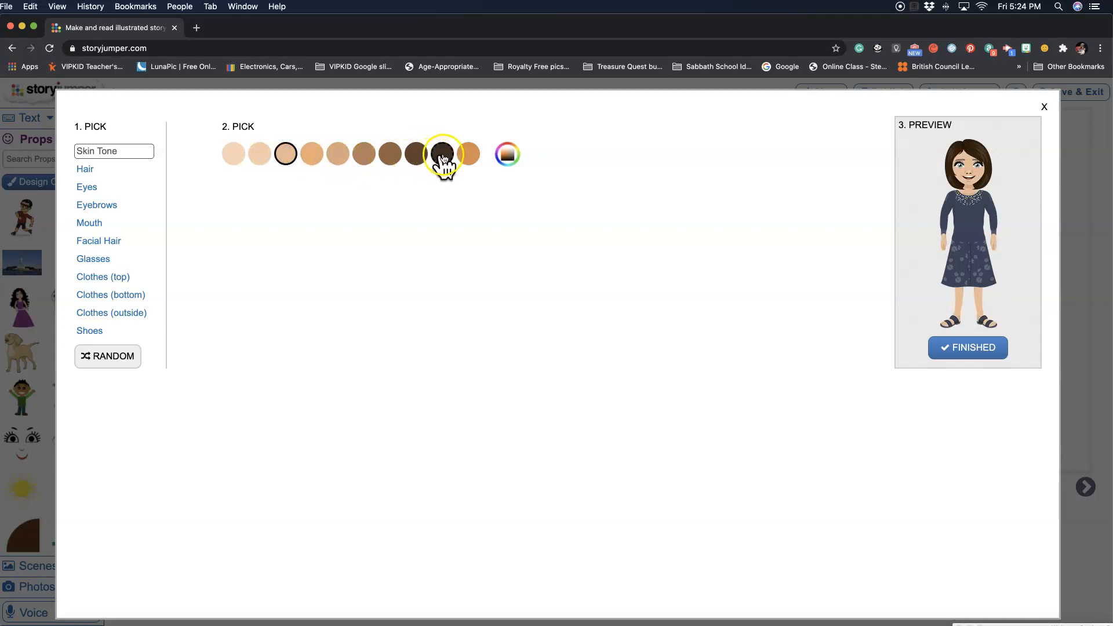
click(510, 156)
drag(524, 181, 537, 170)
click(528, 189)
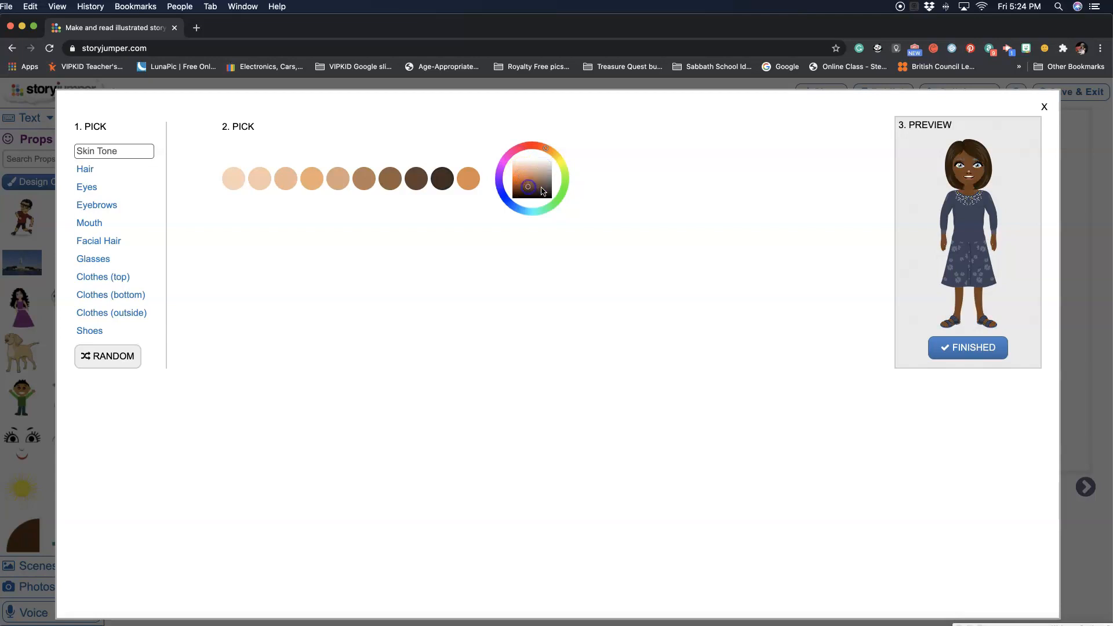
click(524, 166)
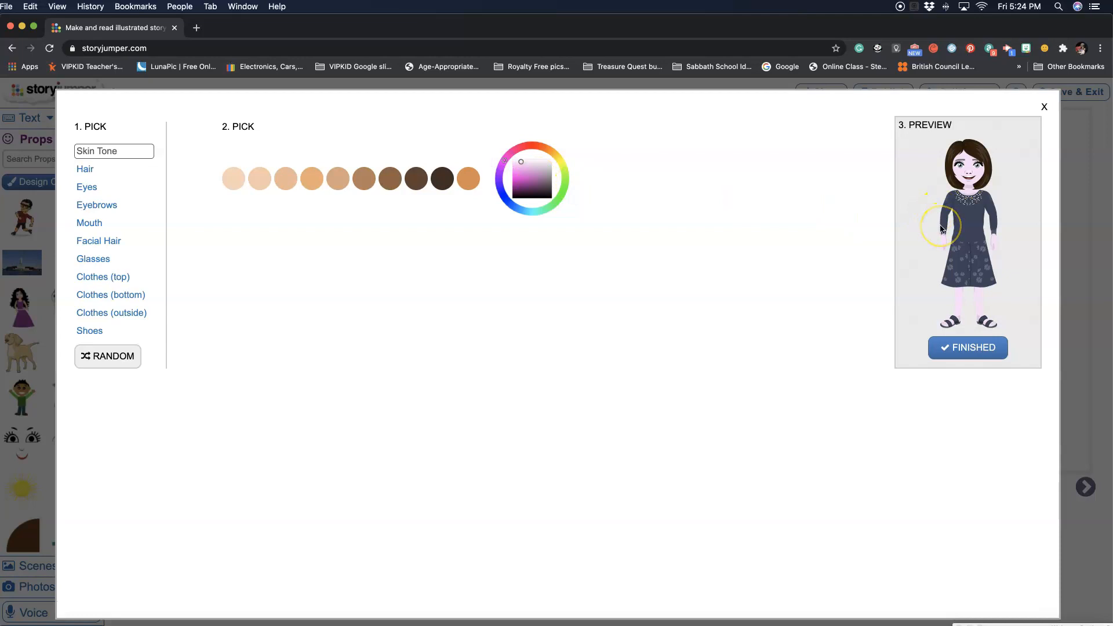
Give the character straight and long hair and set the skin tone to the fourth preset, a light orange-tan
click(87, 170)
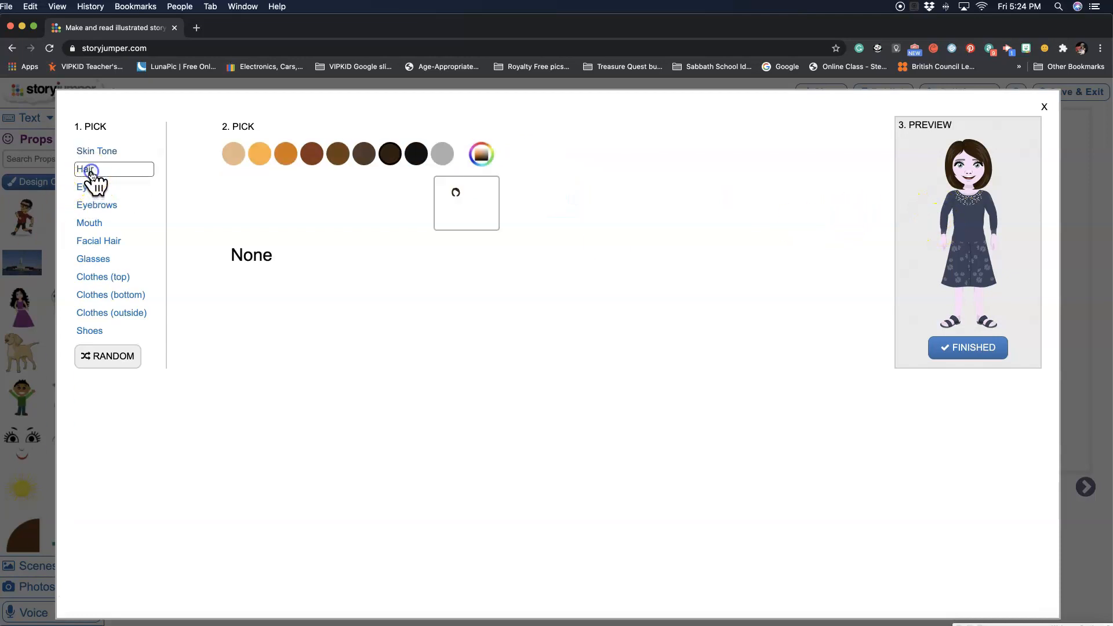
click(264, 215)
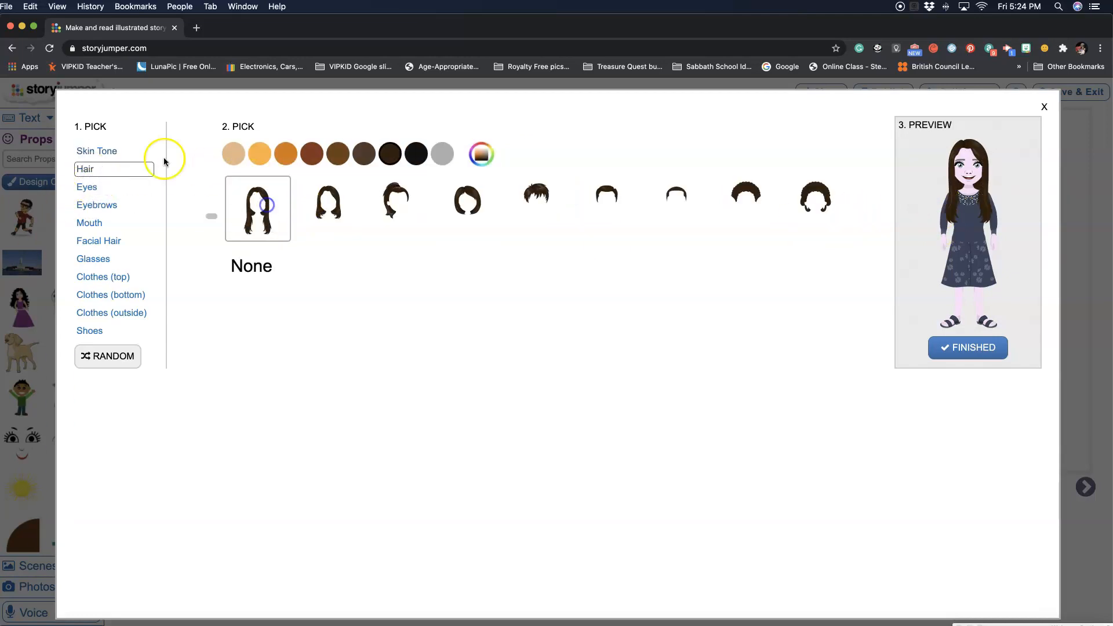
click(118, 152)
click(340, 156)
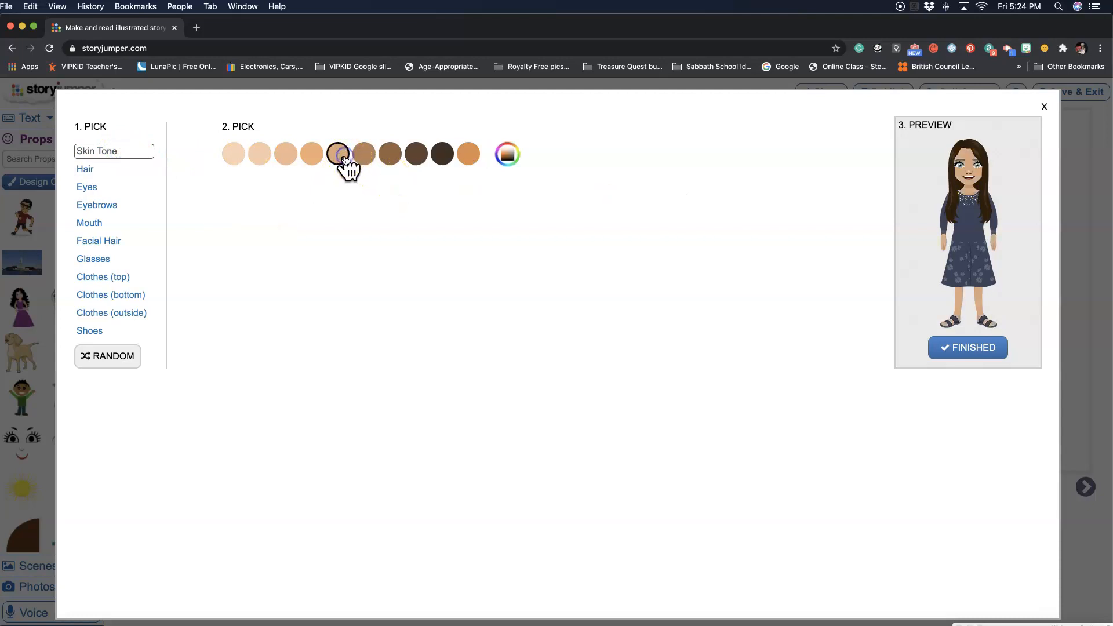
click(307, 159)
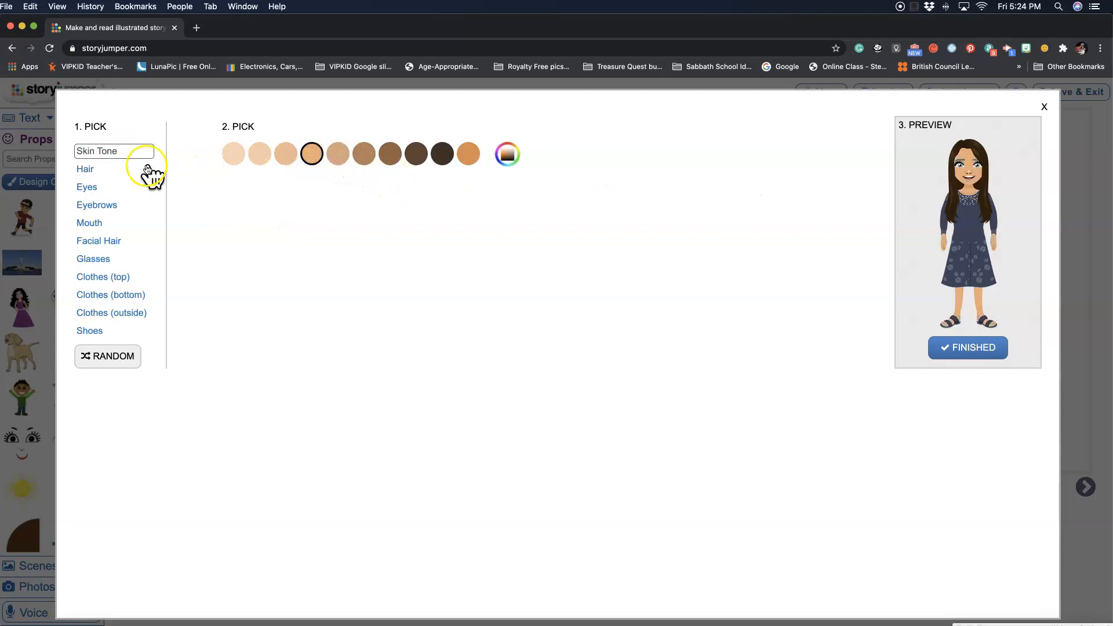
Try various hairstyles on the character, including no hair, and settle on the short bangs style
click(100, 170)
click(344, 219)
click(449, 209)
click(396, 204)
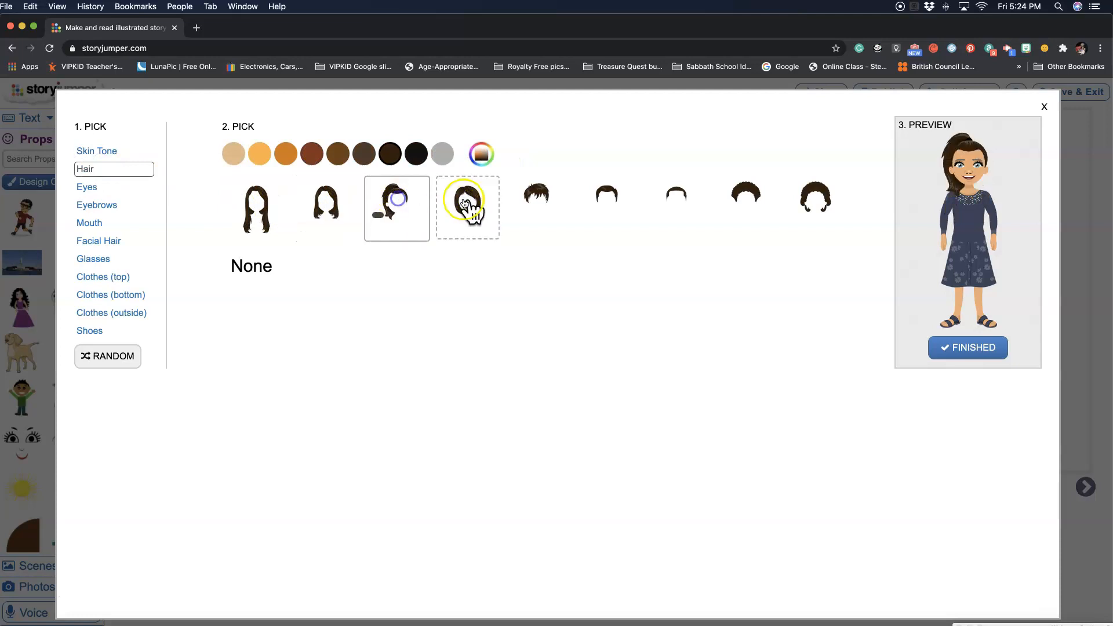
click(609, 200)
click(685, 198)
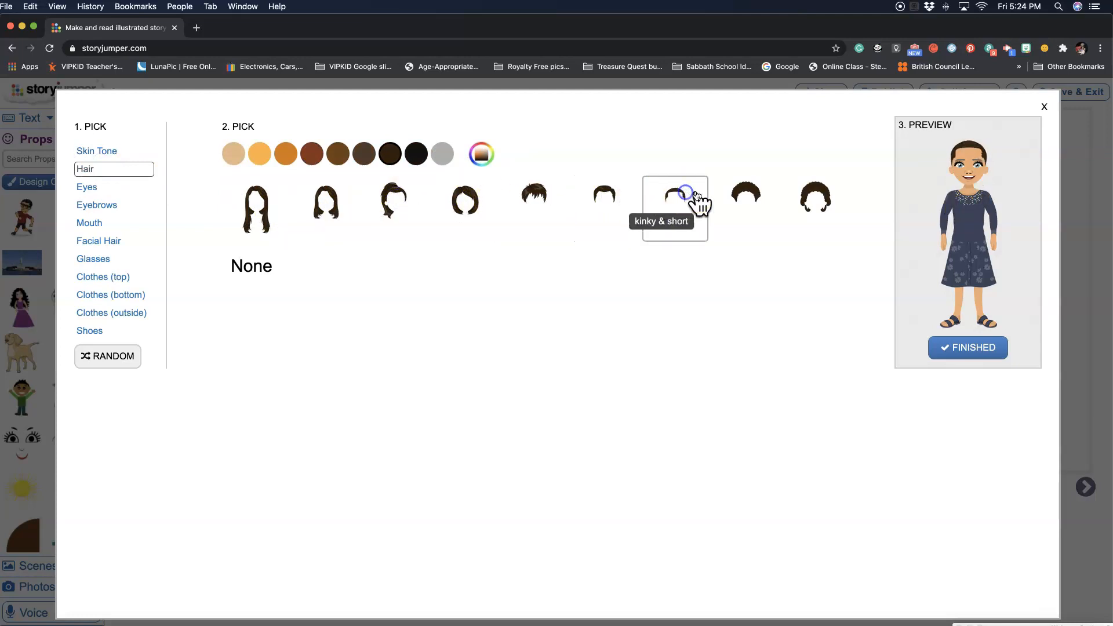
click(751, 198)
click(824, 196)
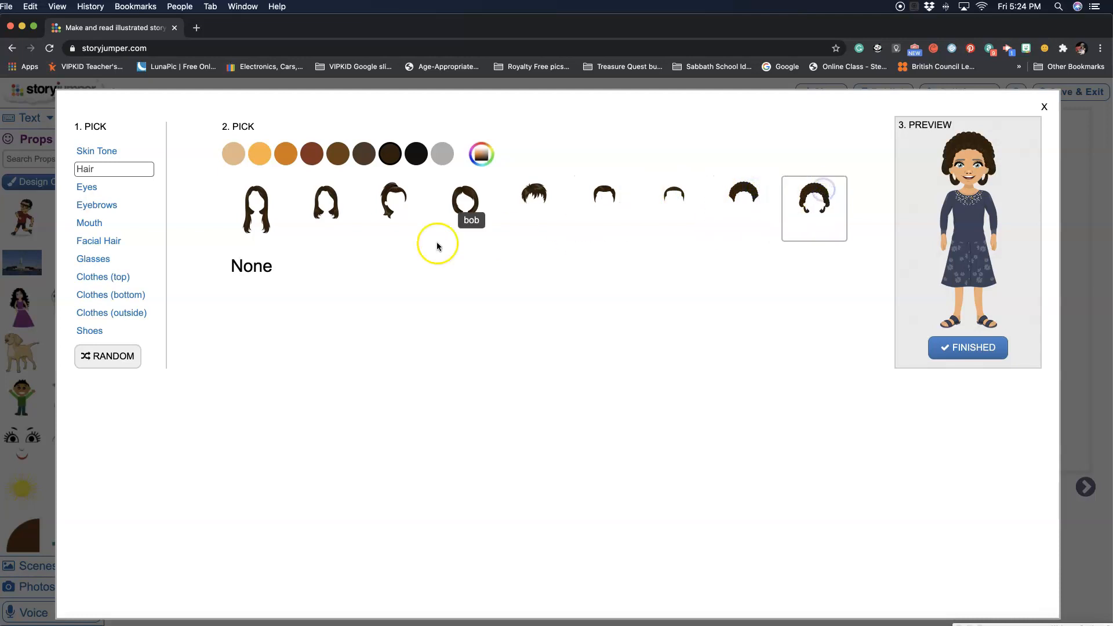
click(266, 267)
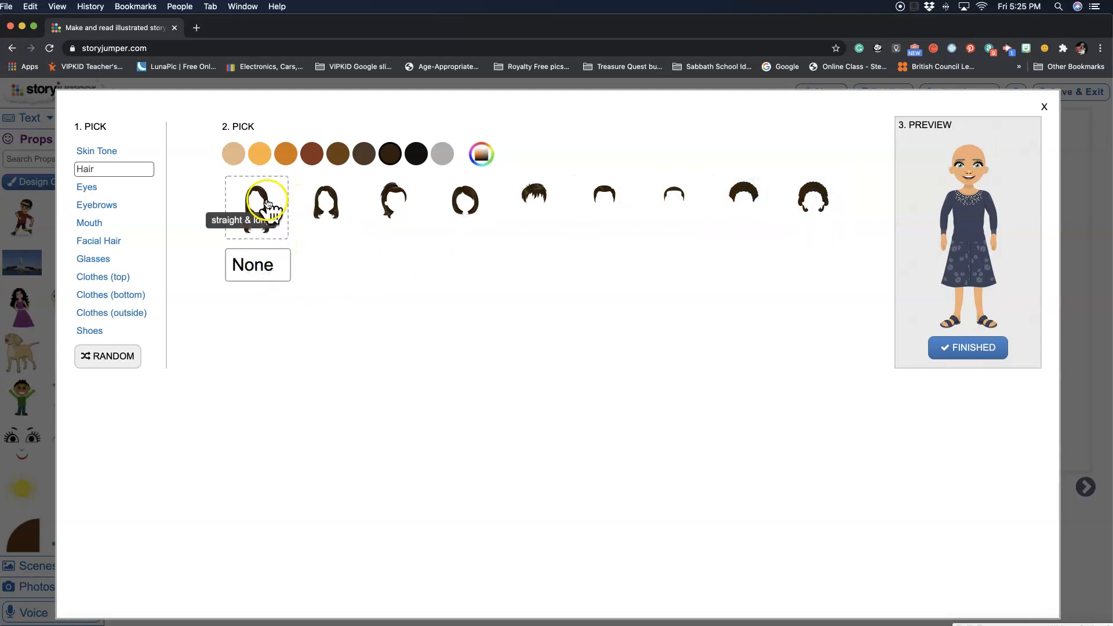
click(534, 192)
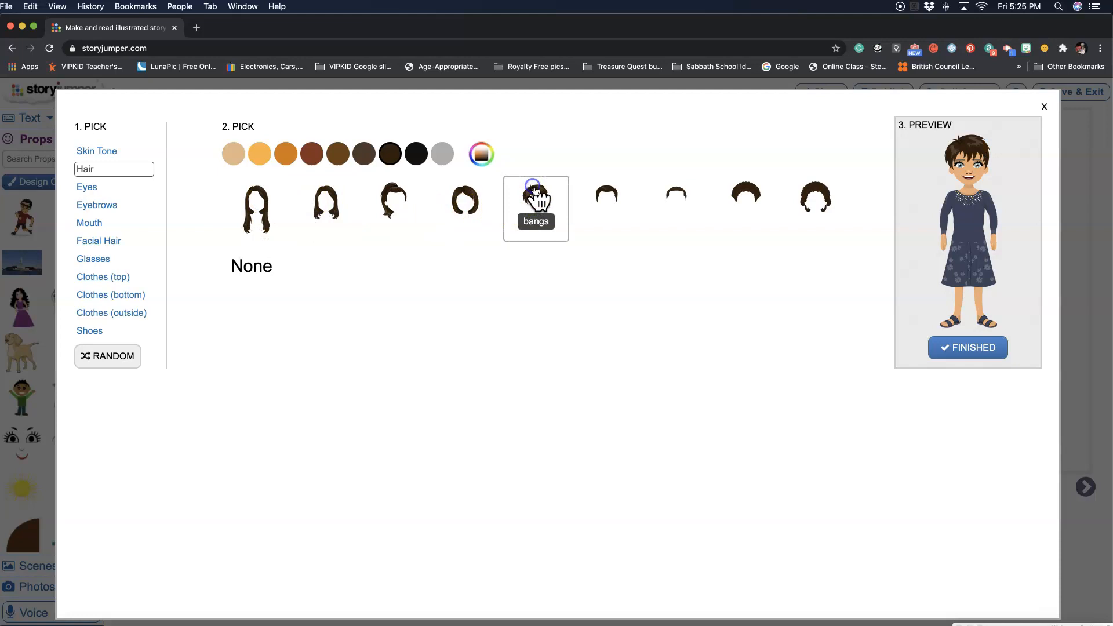
Try the different eye shapes on the character and choose the last pair with heavy dark lashes
click(95, 187)
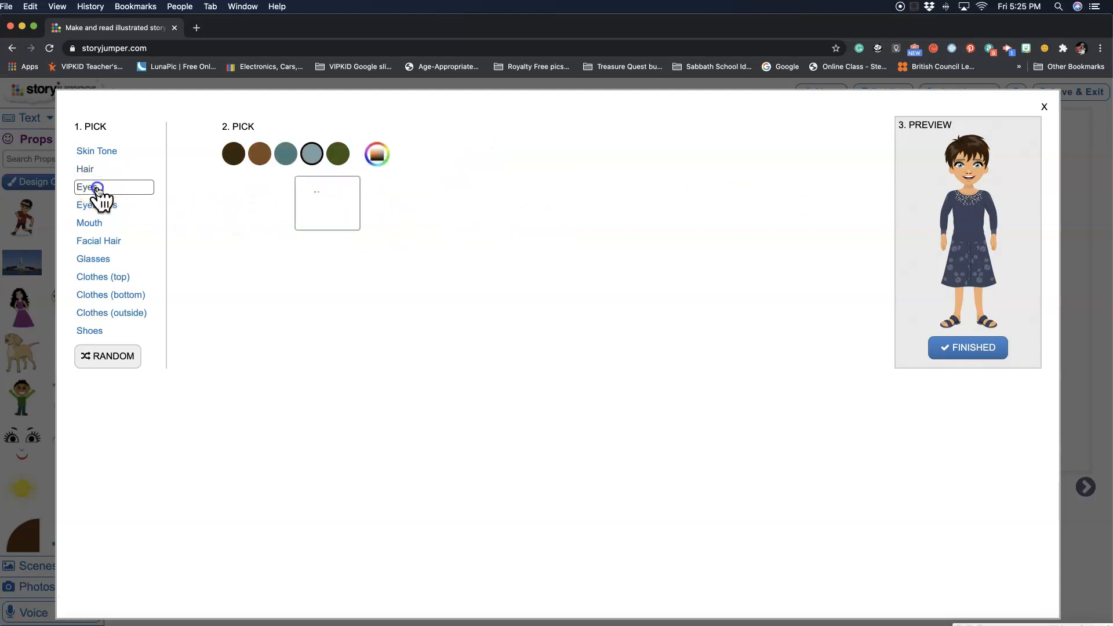
click(261, 183)
click(326, 190)
click(418, 194)
click(477, 191)
click(534, 195)
click(603, 194)
click(661, 195)
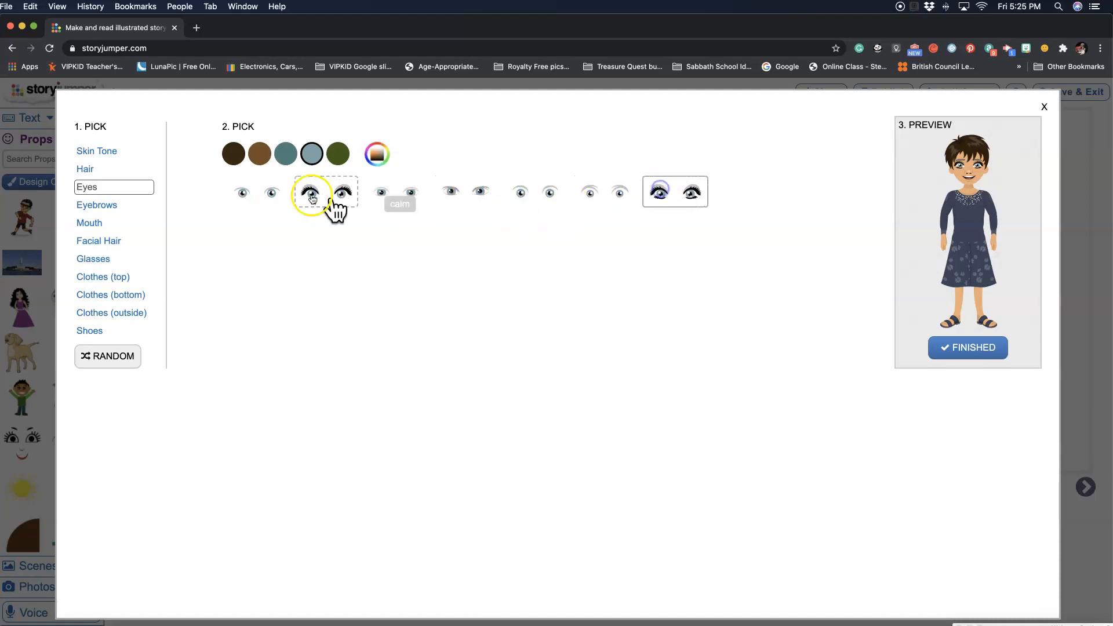
Give the character the first, thick arched eyebrow style and the second mouth style
click(119, 203)
click(103, 224)
click(133, 207)
click(254, 187)
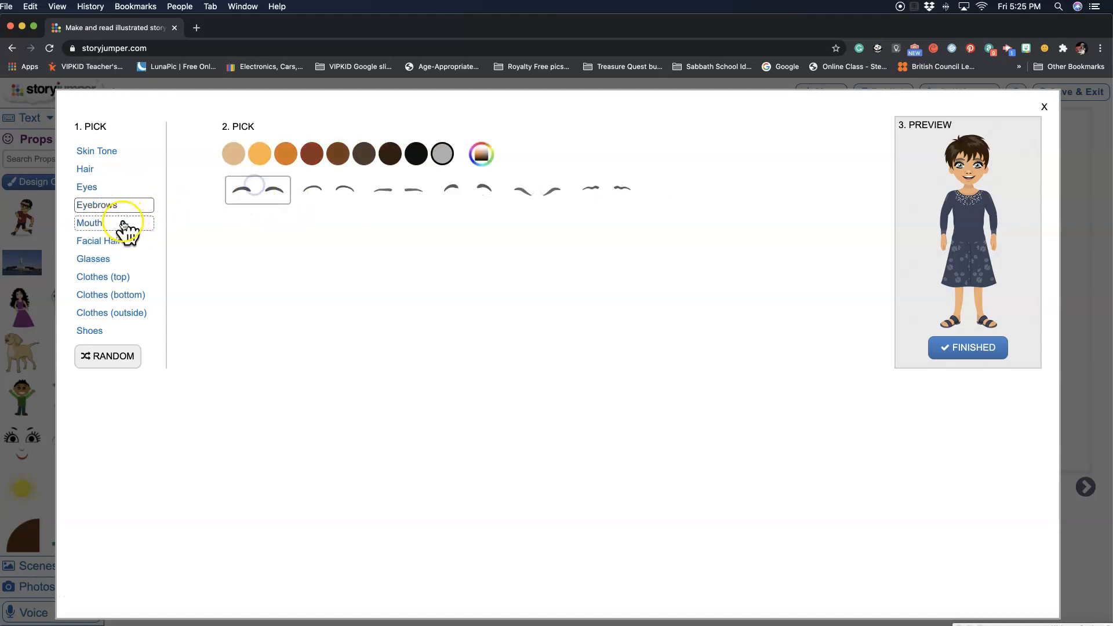
click(116, 225)
click(325, 203)
Give the character a full beard in the sixth preset colour, a dark greyish brown
click(124, 243)
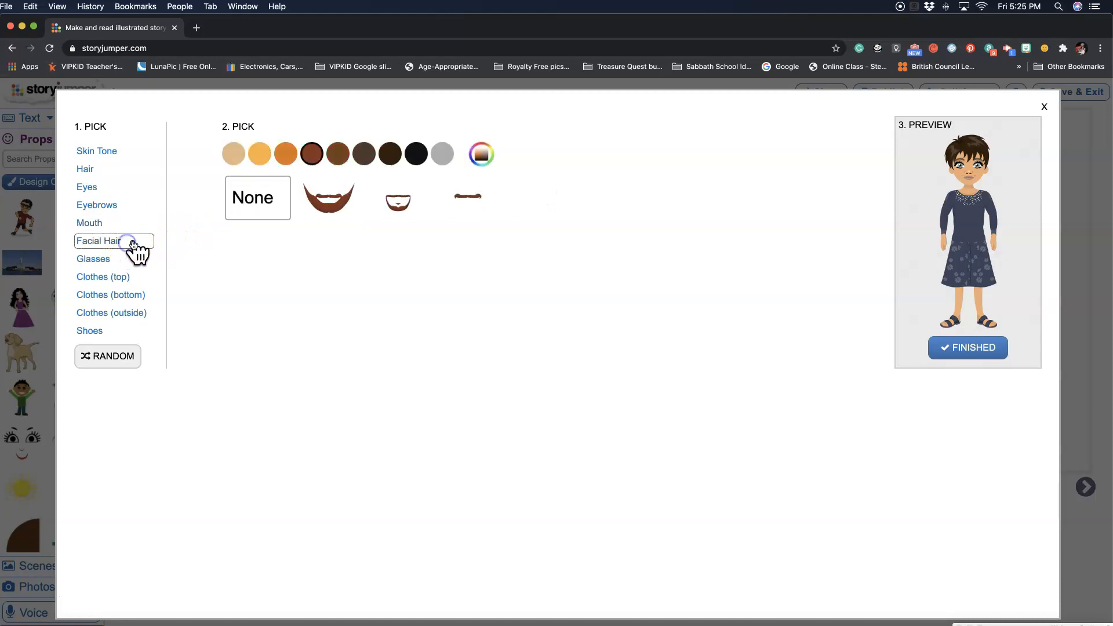
click(409, 208)
click(335, 203)
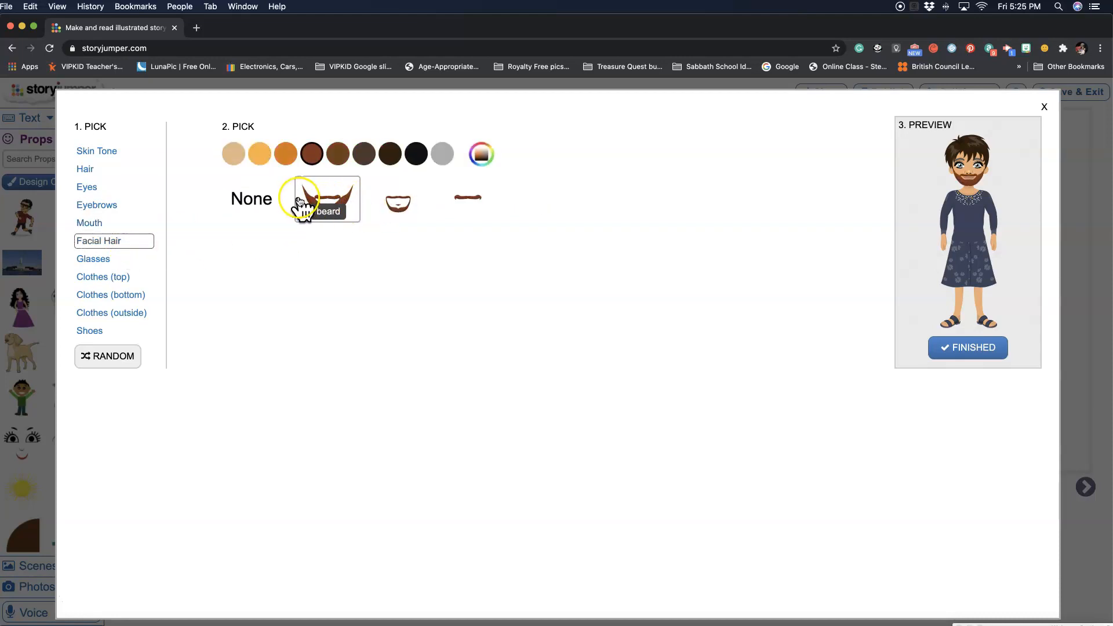
click(371, 161)
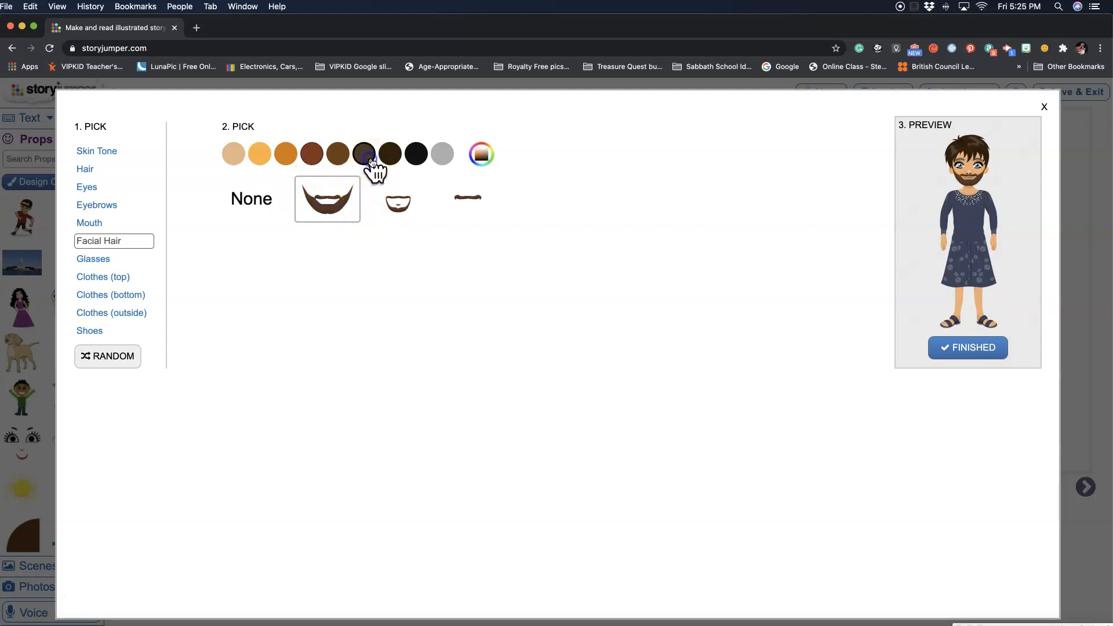
click(389, 160)
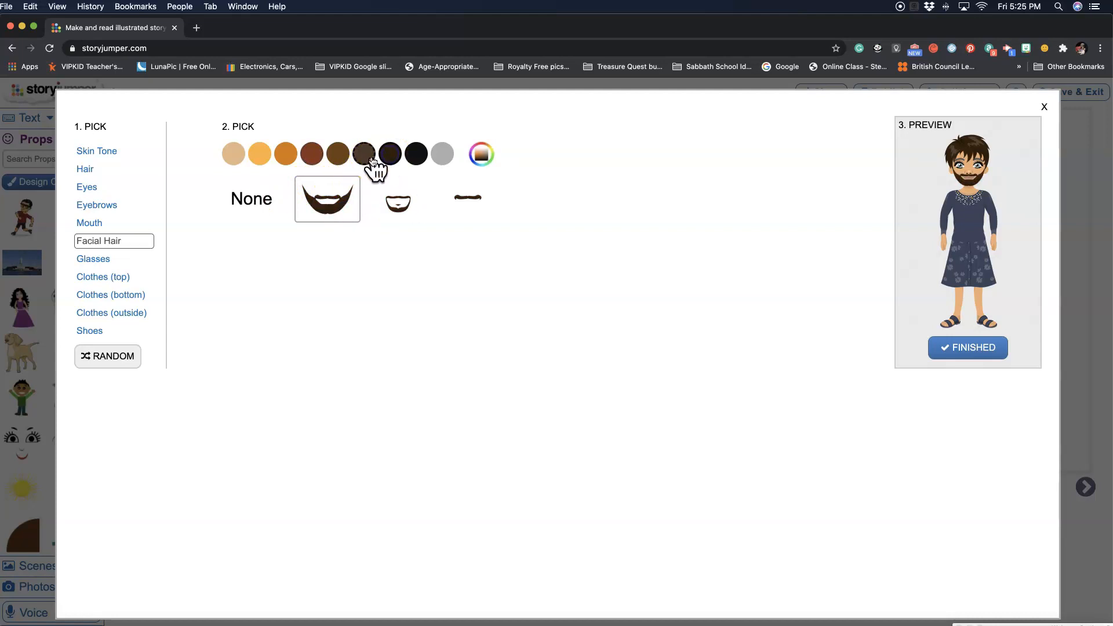
click(371, 161)
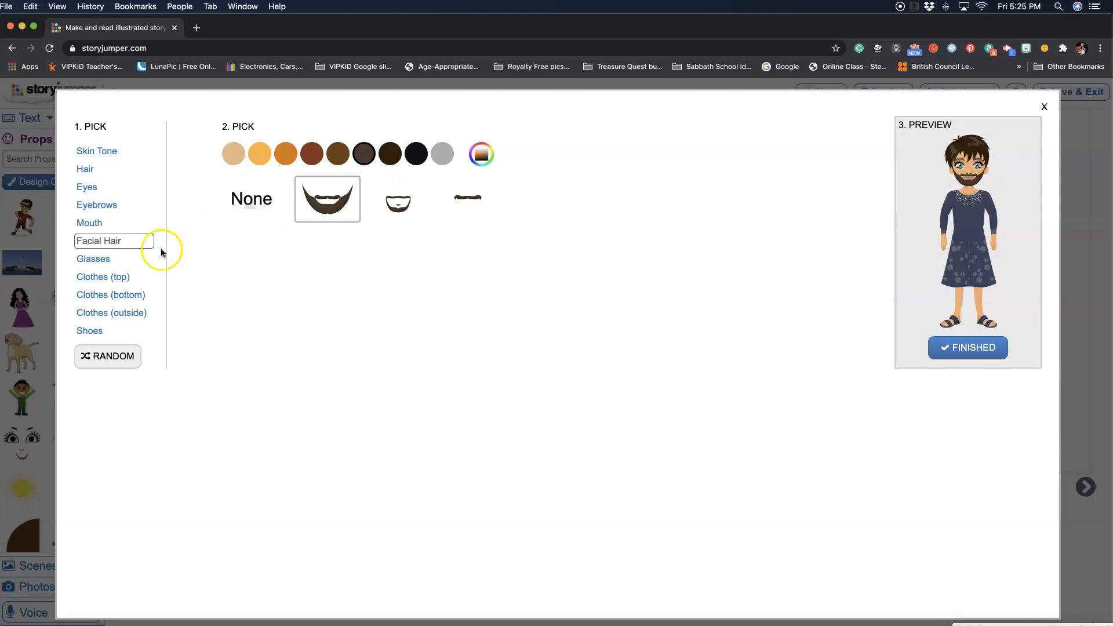
Try glasses styles and colours on the character and settle on dark grey sunglasses
click(97, 258)
click(312, 195)
click(264, 162)
click(233, 158)
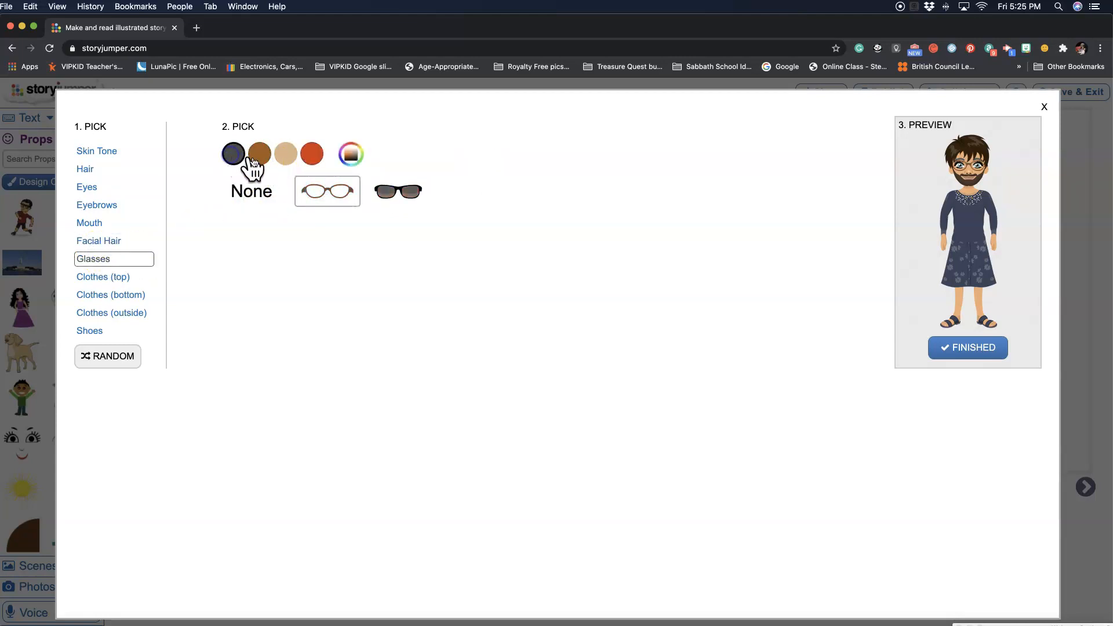
click(313, 157)
click(406, 195)
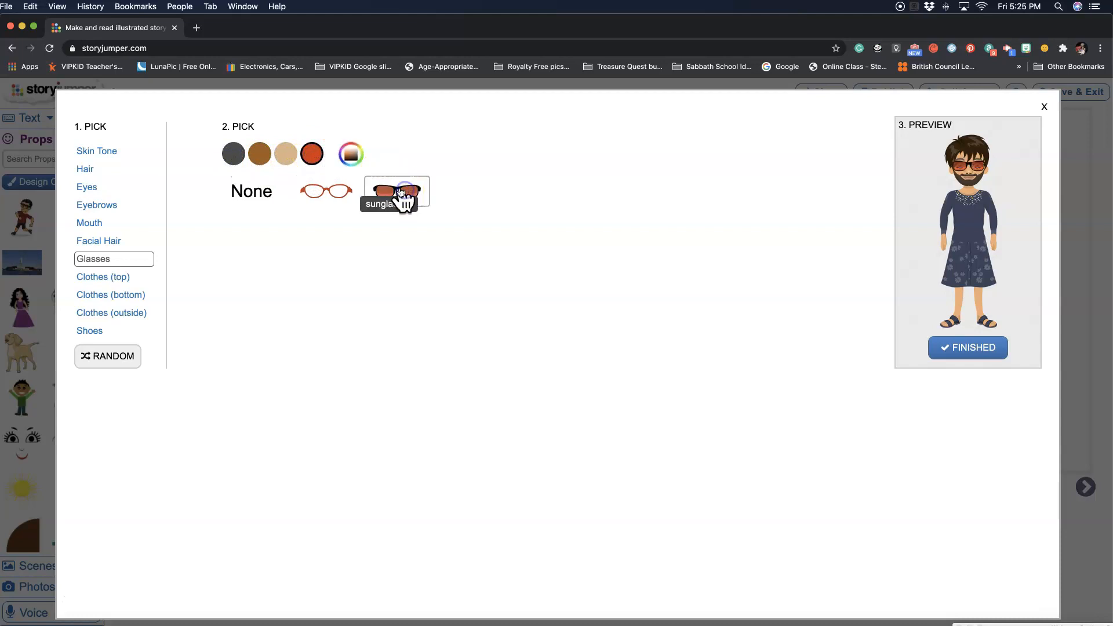
click(234, 153)
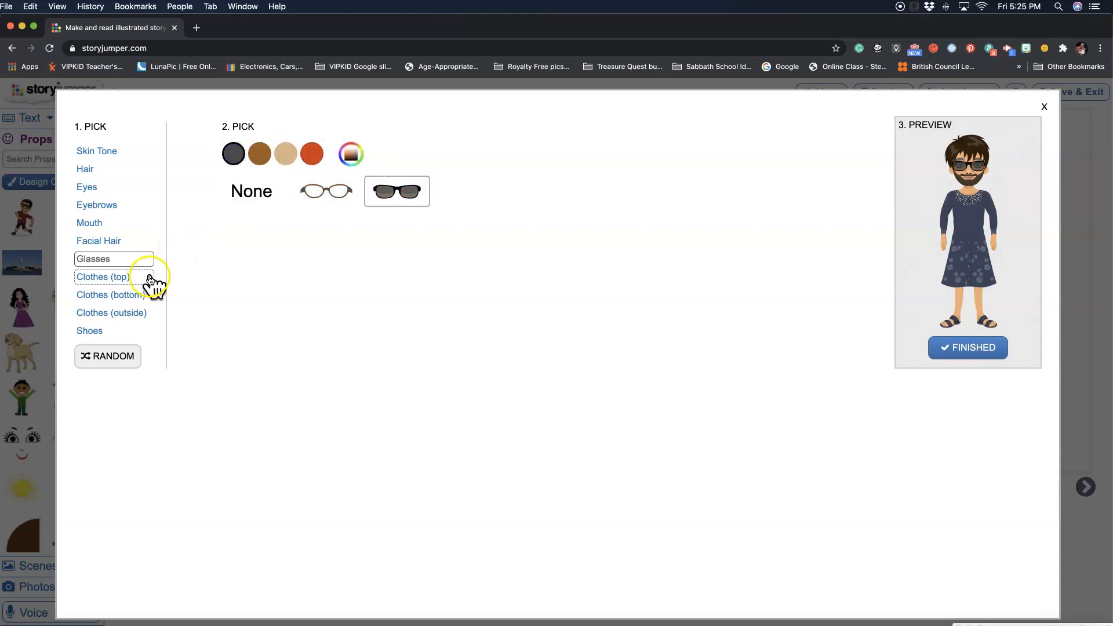
Dress the character in the navy v-neck t-shirt and the longer navy shorts
click(116, 277)
click(222, 245)
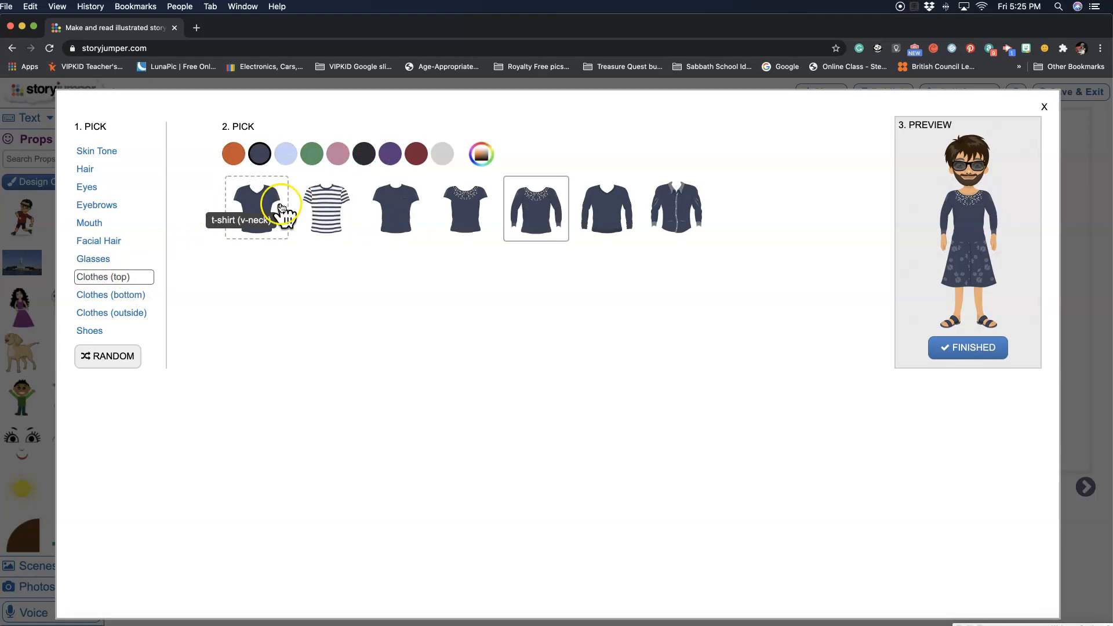
click(267, 208)
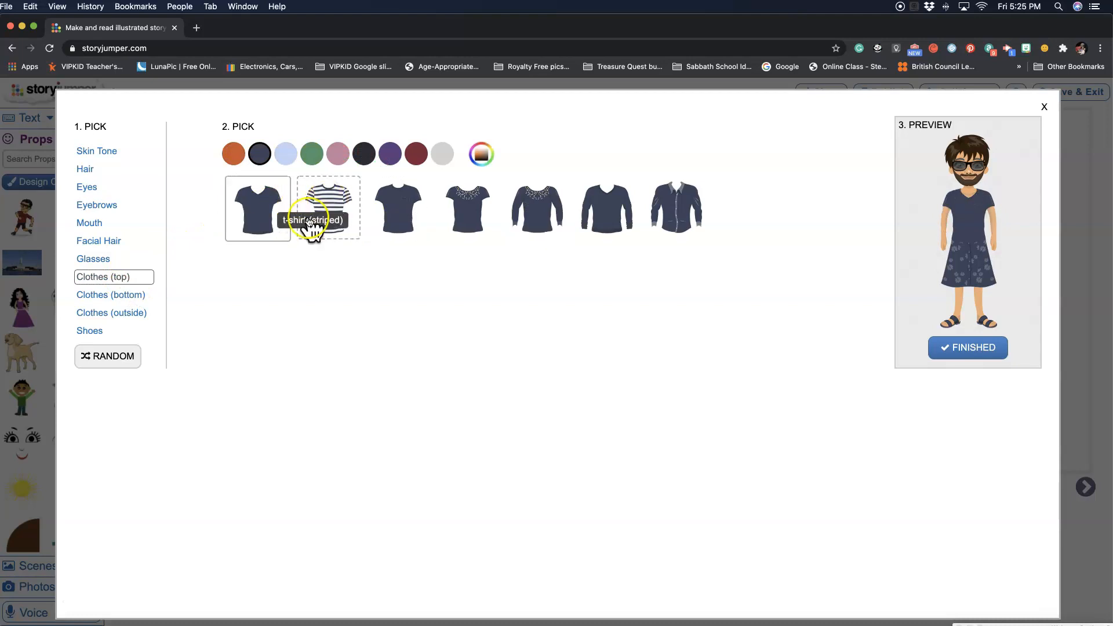
click(125, 296)
click(259, 216)
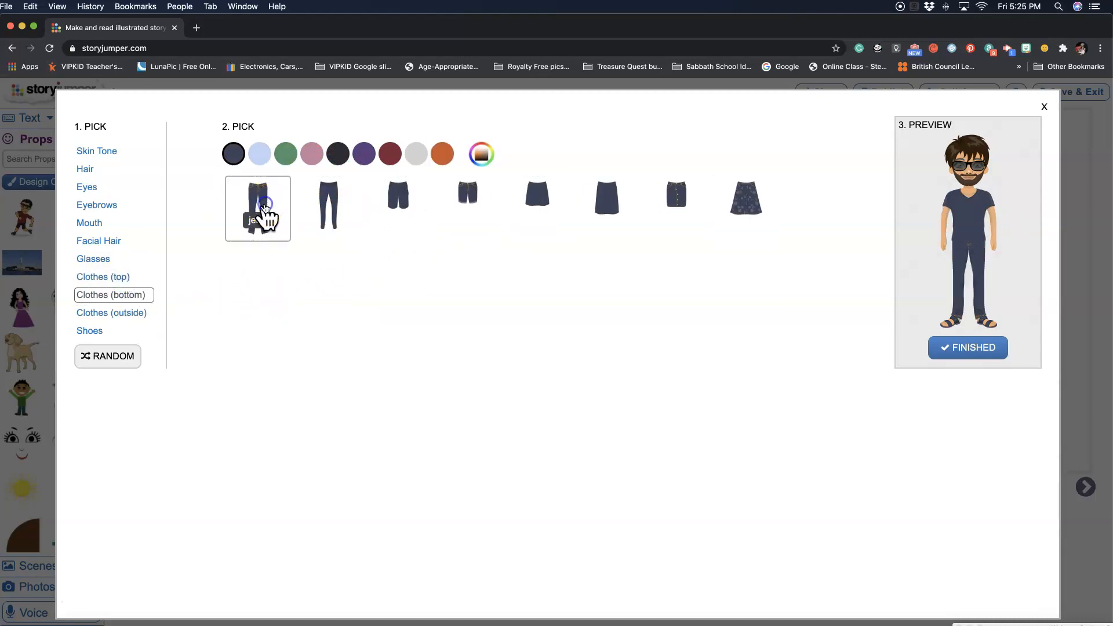
click(472, 204)
click(394, 207)
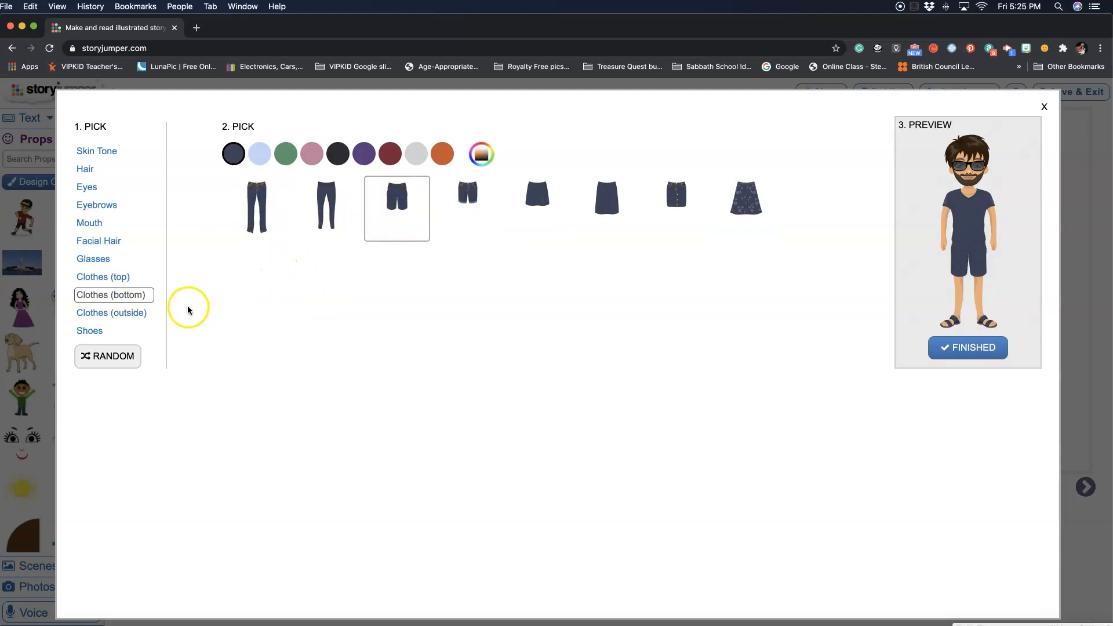
Add the light grey hoodie as the character's outer layer and put it in navy ankle boots
click(121, 313)
click(396, 211)
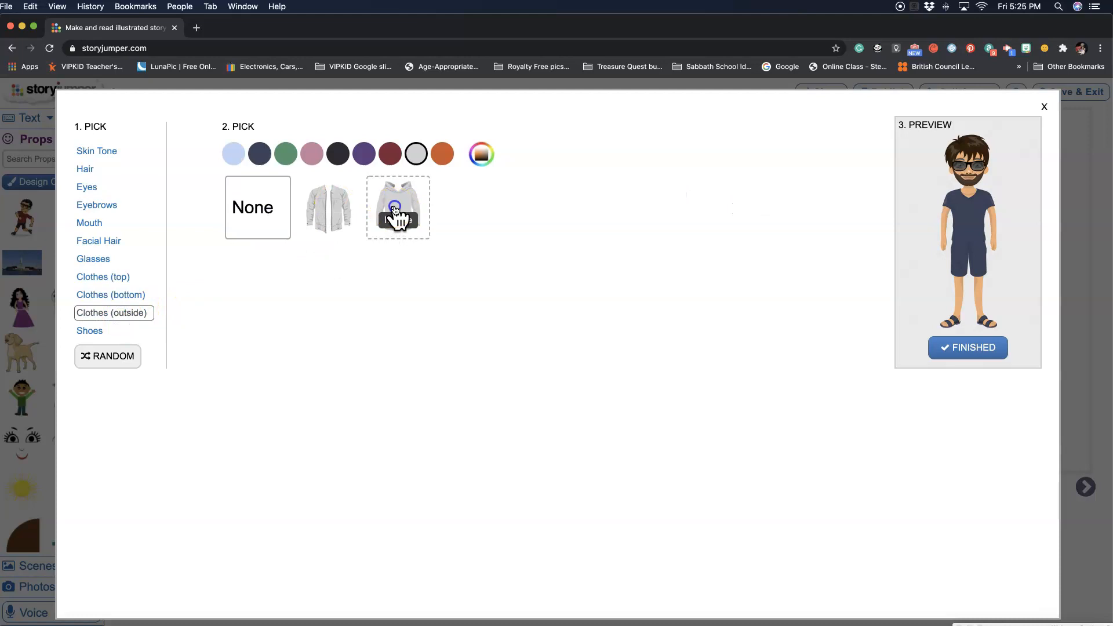
click(236, 299)
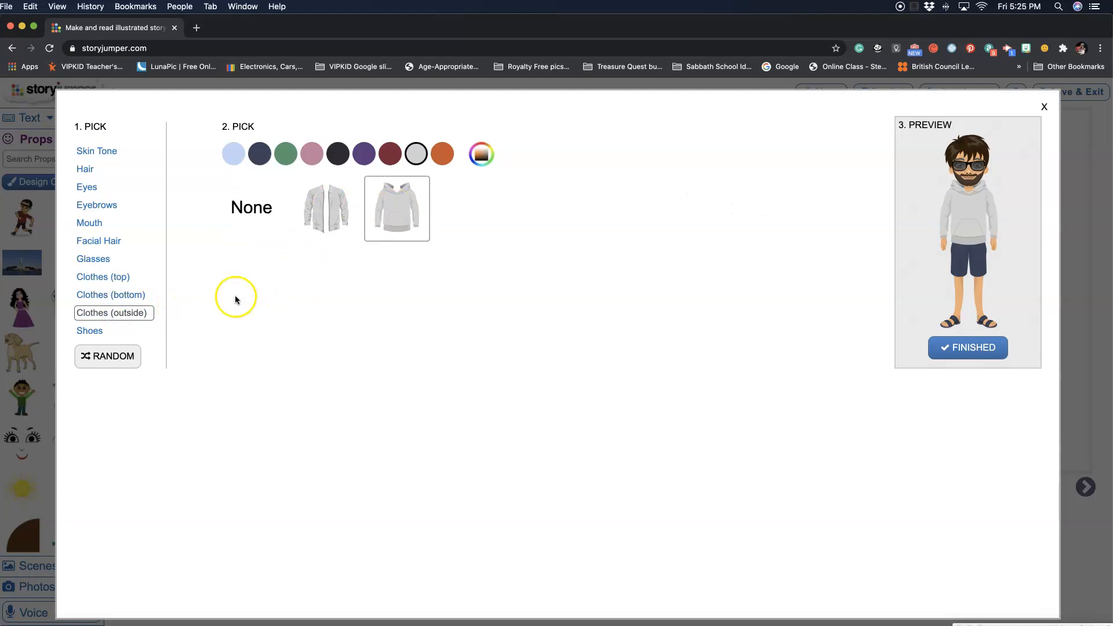
click(119, 332)
click(328, 204)
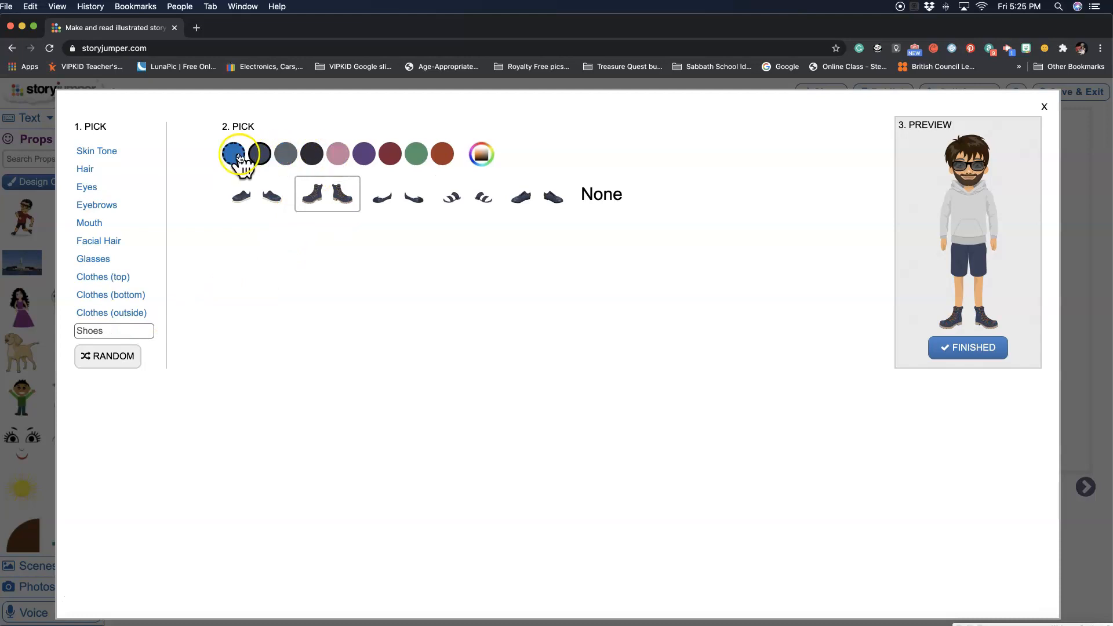
click(442, 155)
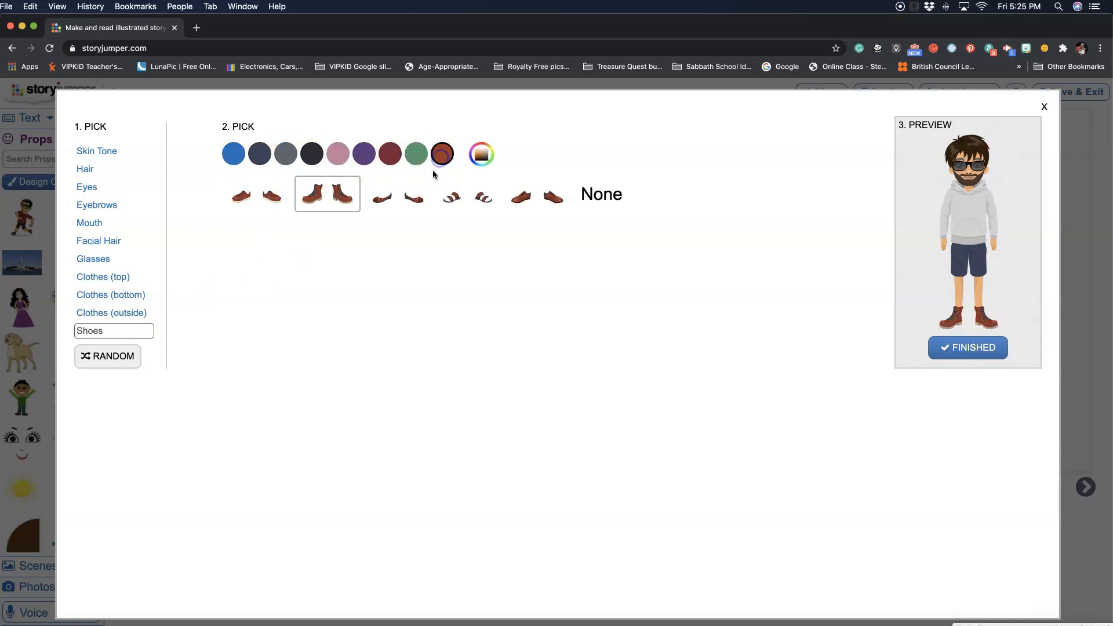
click(261, 155)
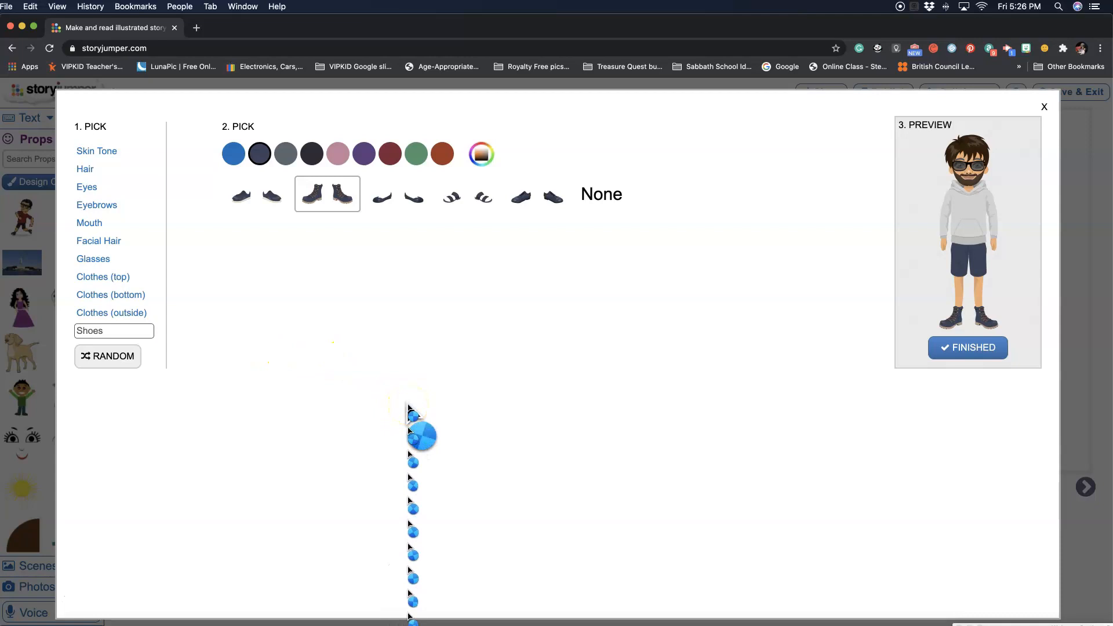
Randomise the whole character repeatedly to try out different automatically generated looks
click(119, 363)
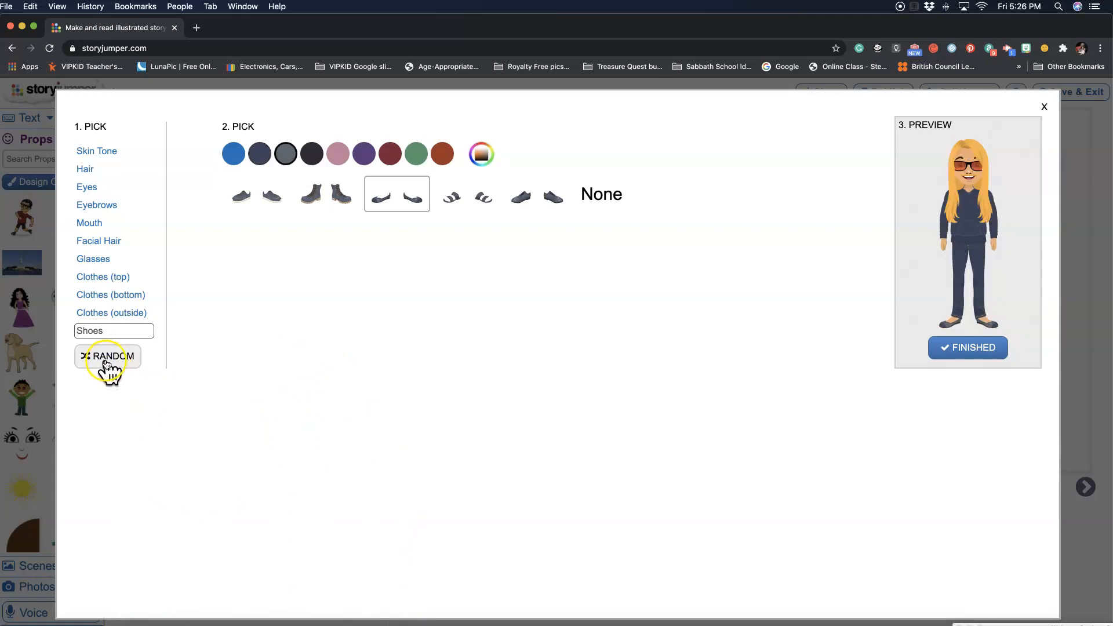
click(106, 363)
click(106, 364)
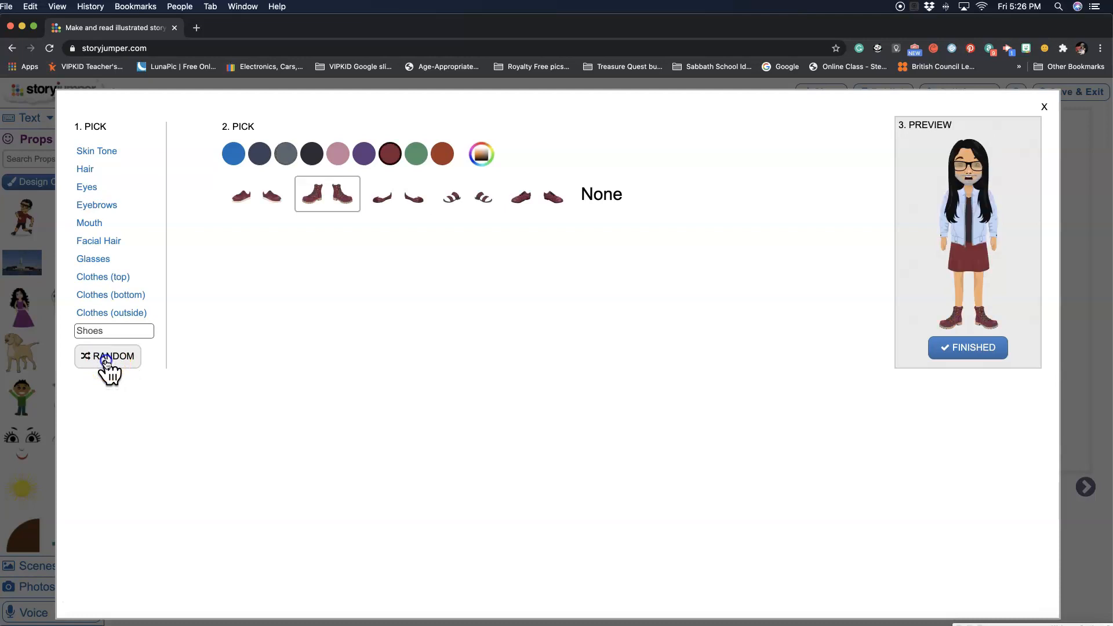
click(106, 363)
click(106, 363)
click(107, 364)
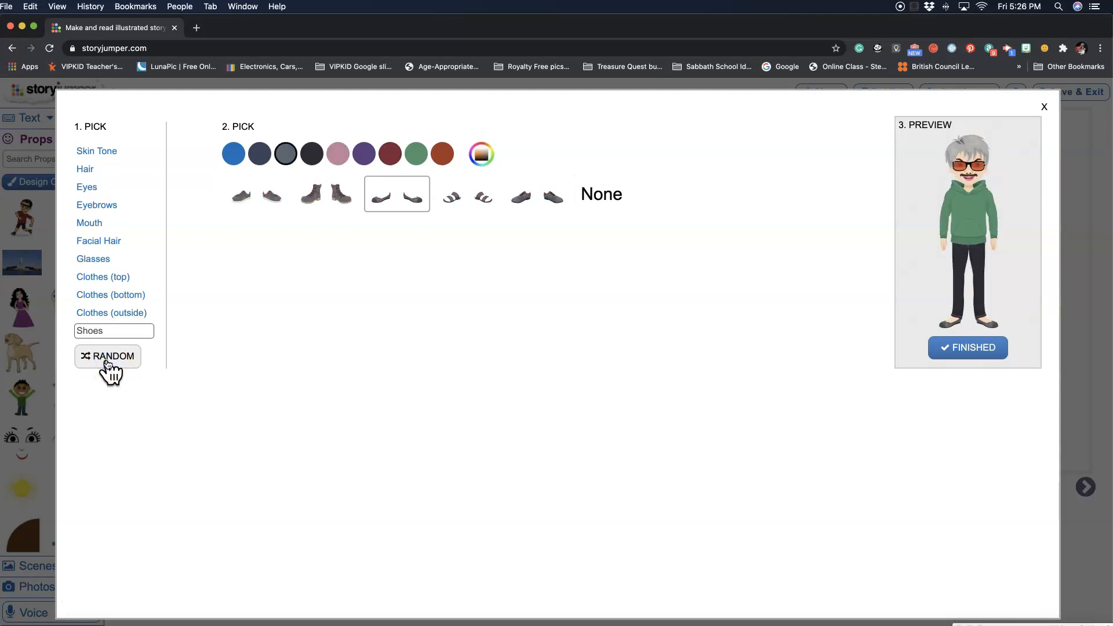
click(107, 363)
click(107, 363)
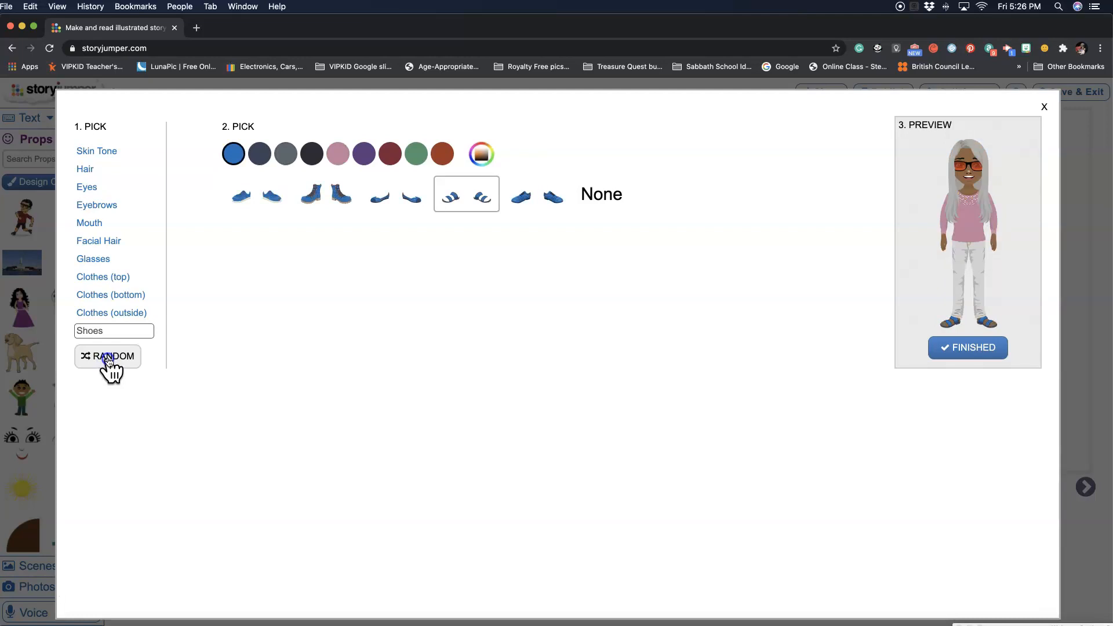
click(107, 363)
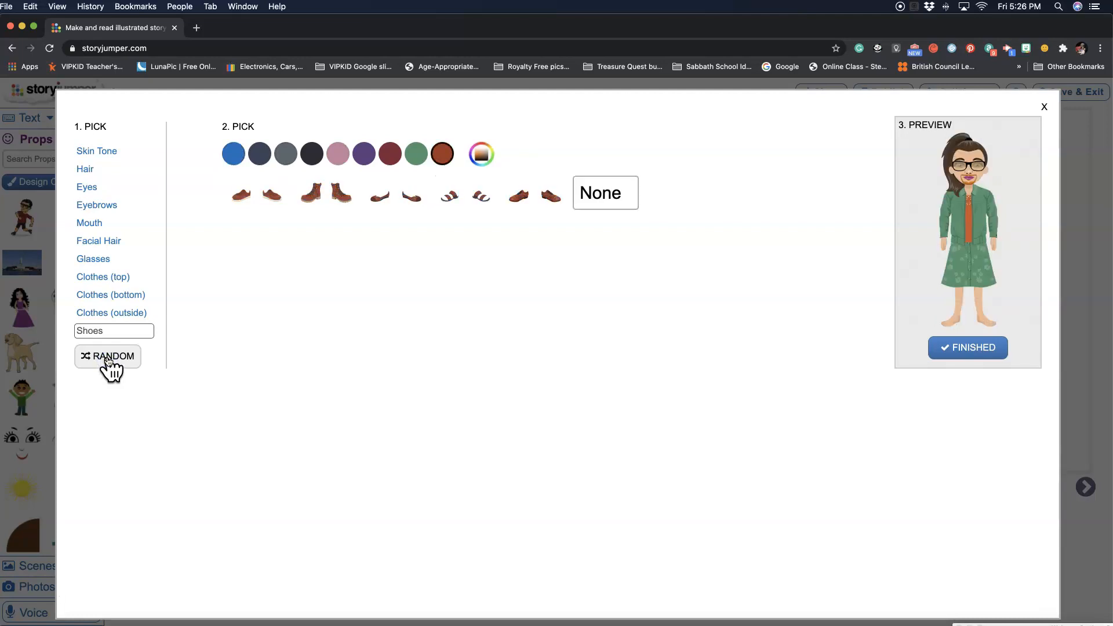
Remove the randomised character's facial hair and close the character designer without saving the character
click(117, 241)
click(279, 199)
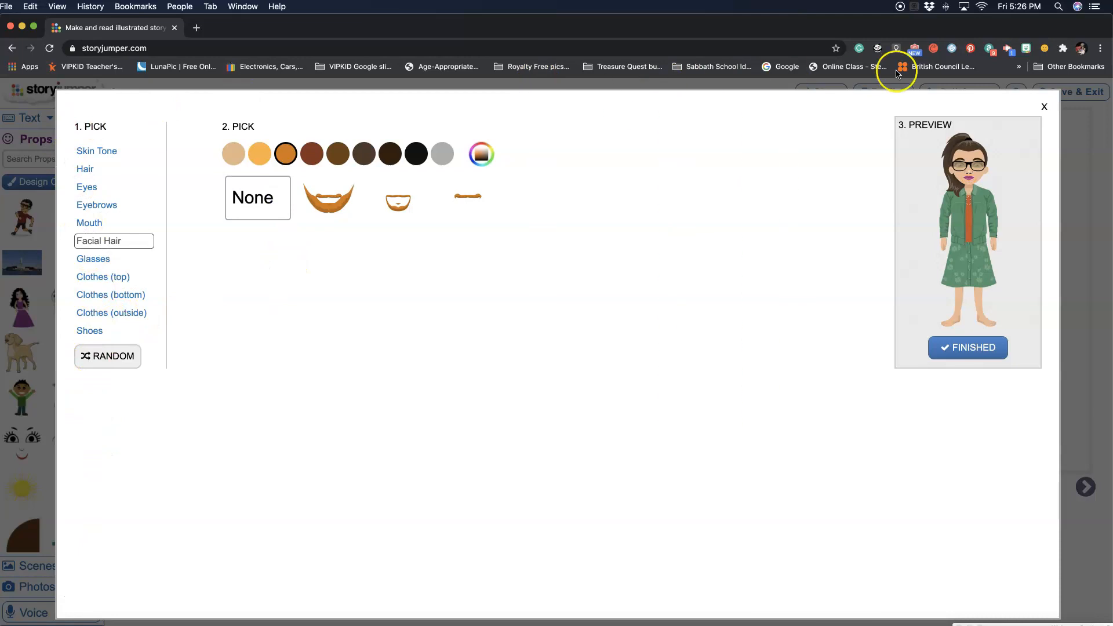
click(1044, 107)
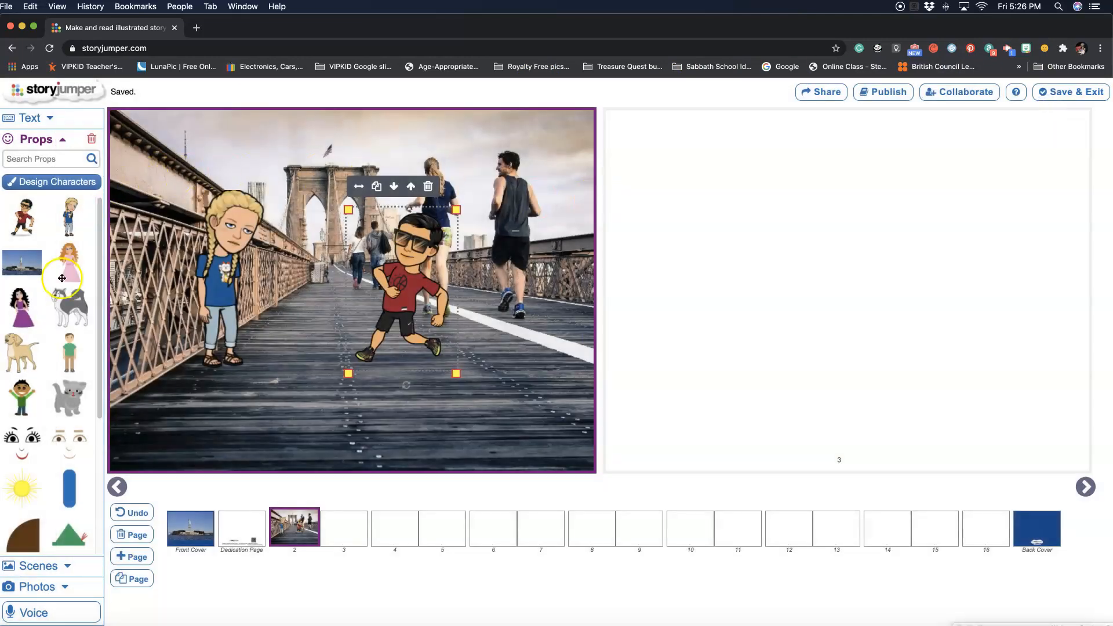
Browse the scene library's Halloween, Land, Sea, Sky / Space, Town, Indoors and Patterns categories for available backgrounds
click(61, 139)
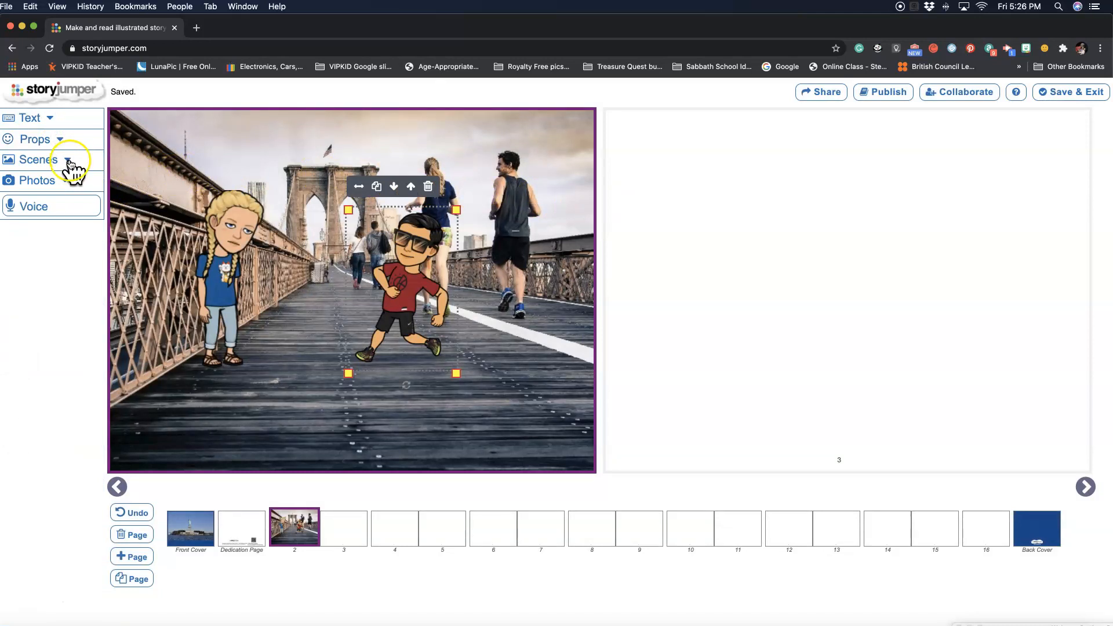
click(68, 160)
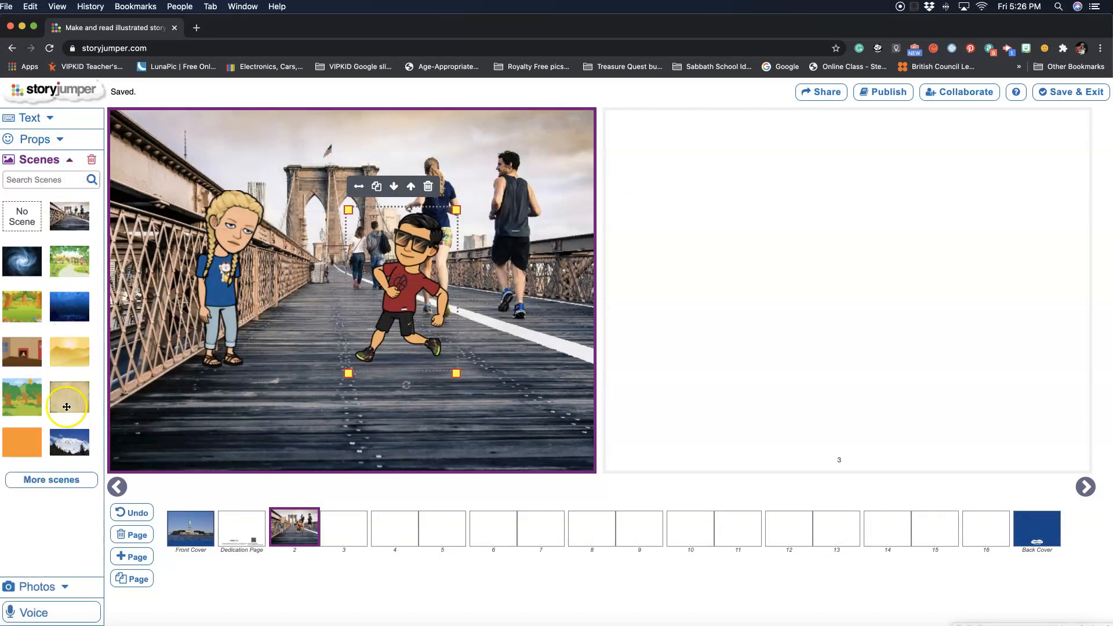
click(62, 481)
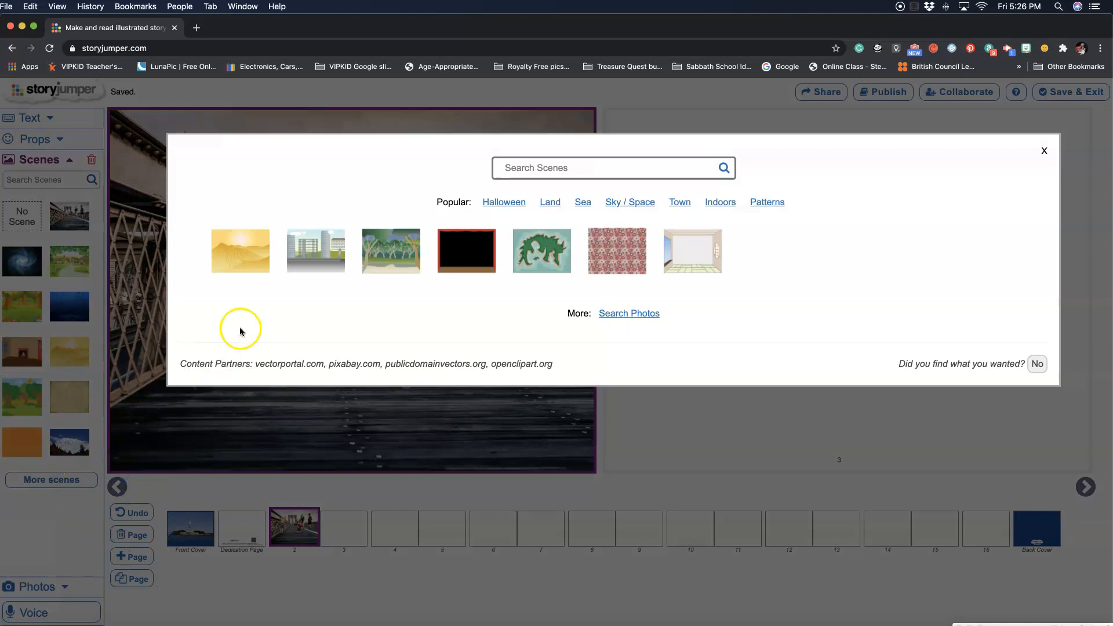
click(512, 205)
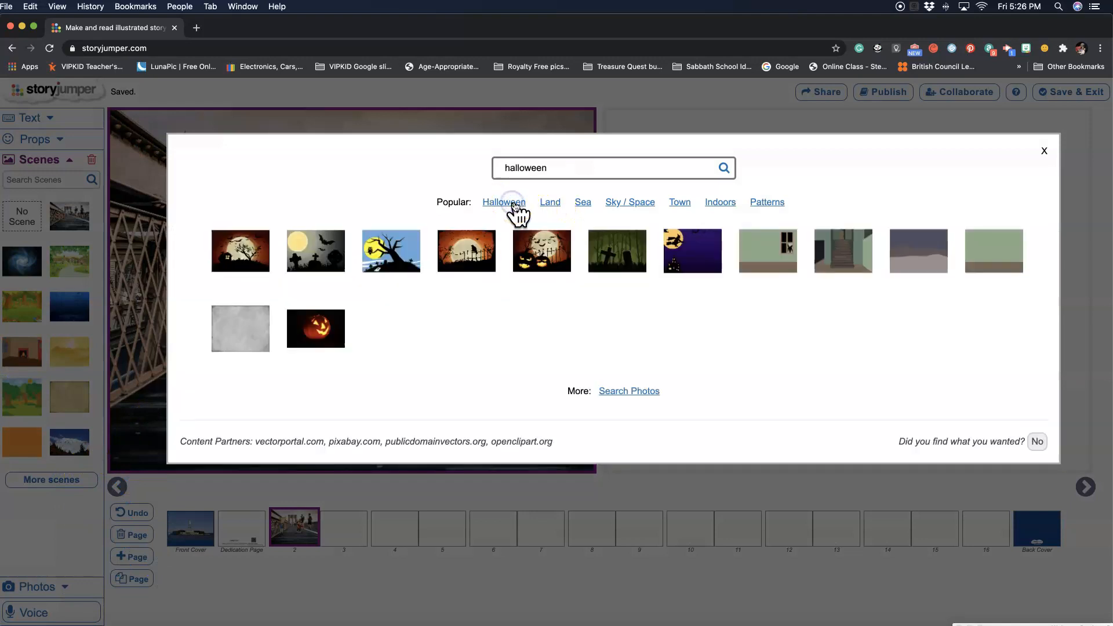
click(548, 204)
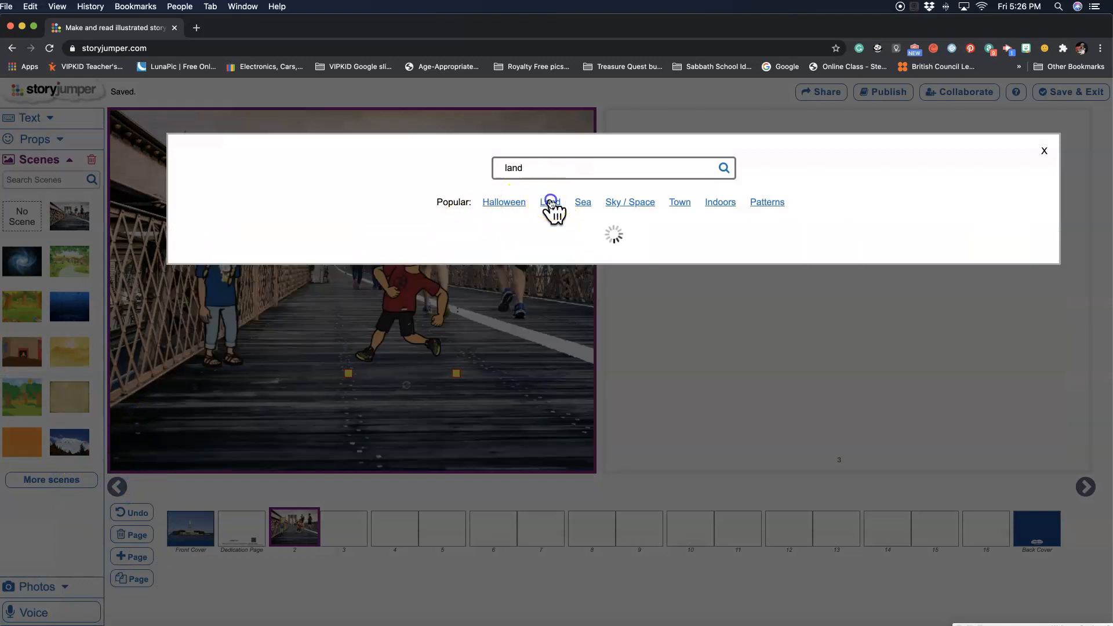
scroll(729, 410, down, 10)
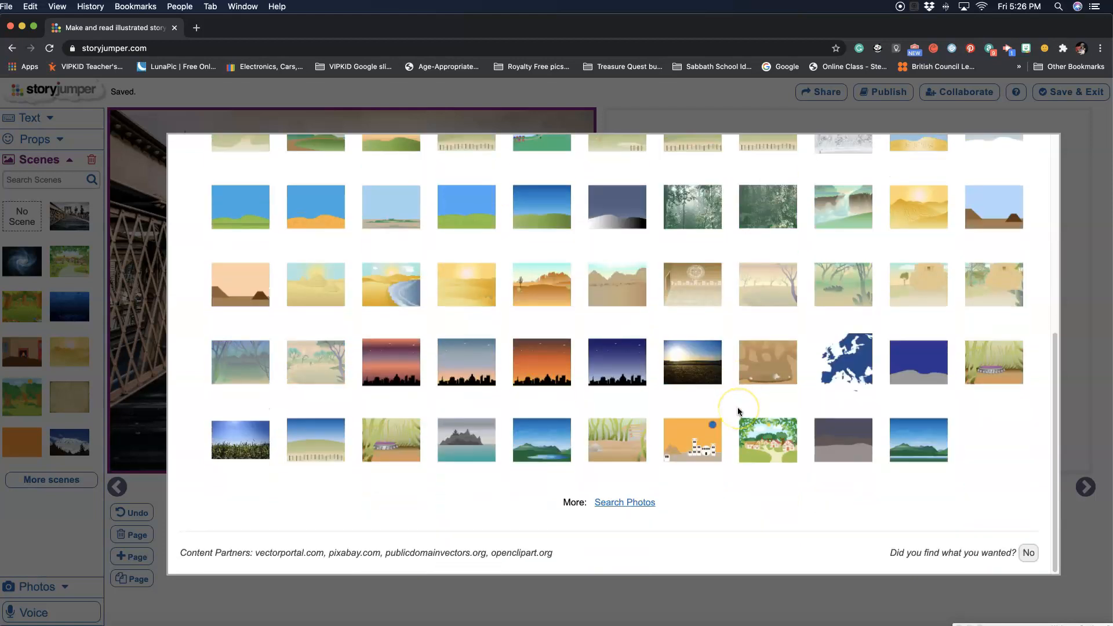
scroll(738, 407, up, 10)
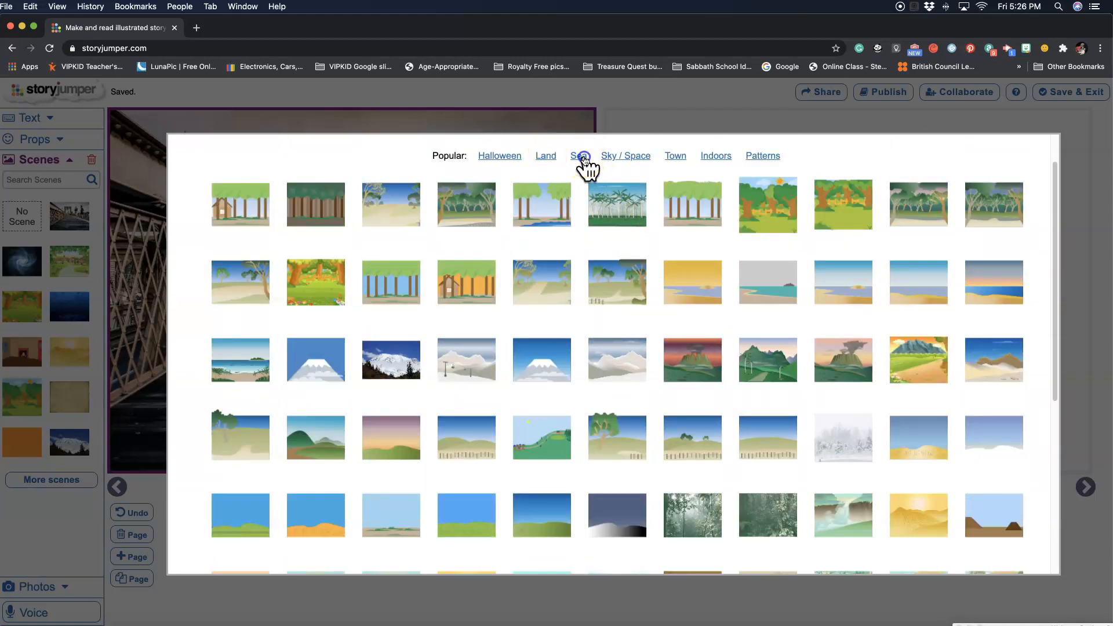
click(583, 156)
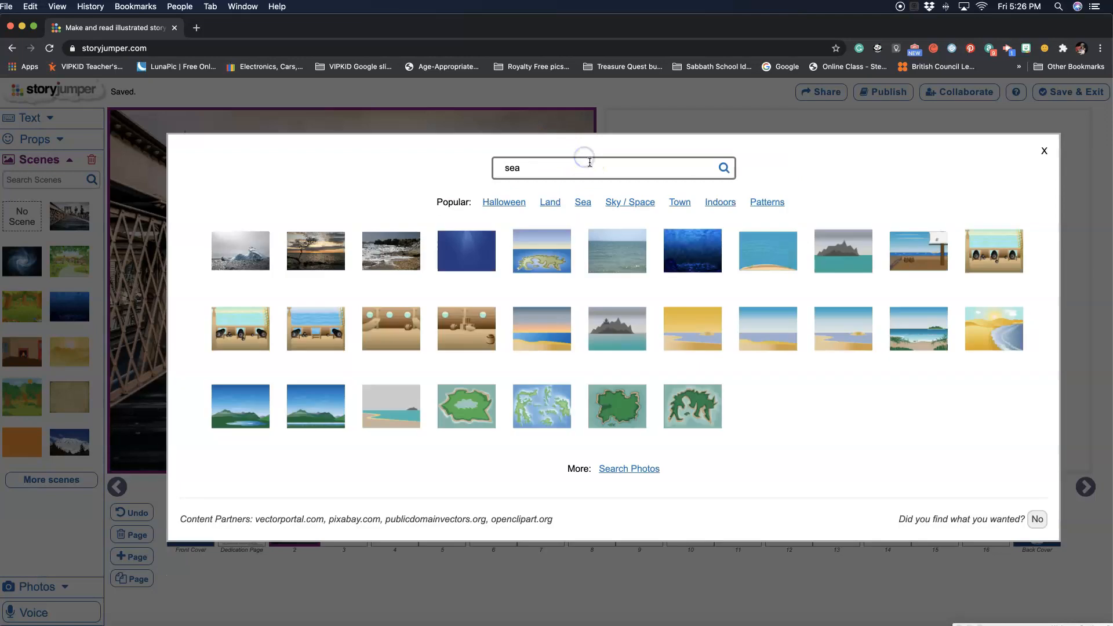
click(638, 203)
click(680, 204)
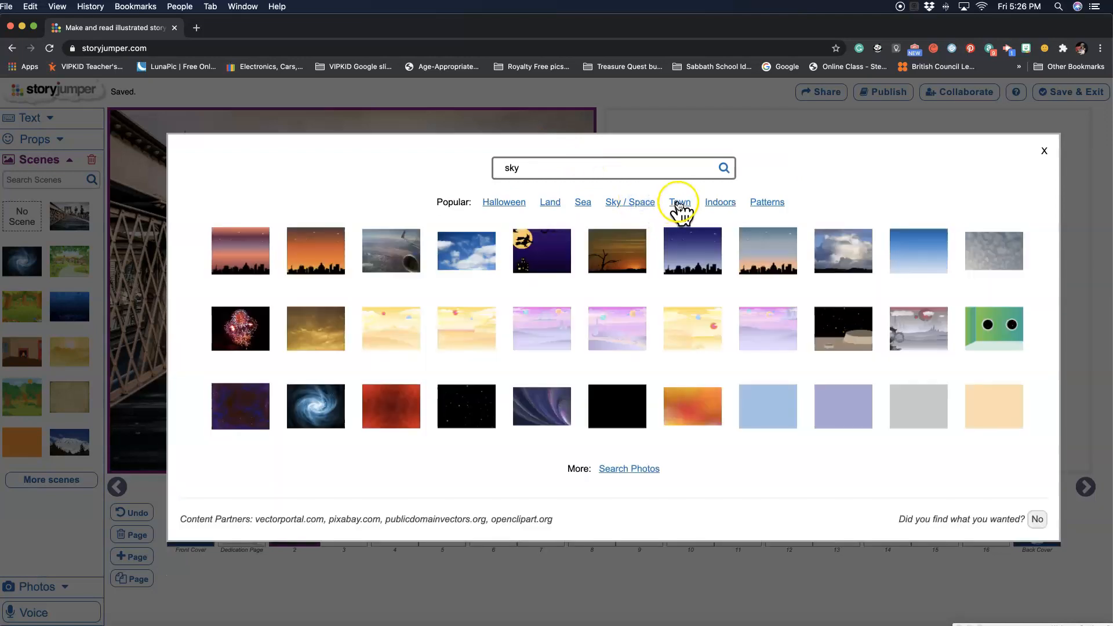
click(721, 204)
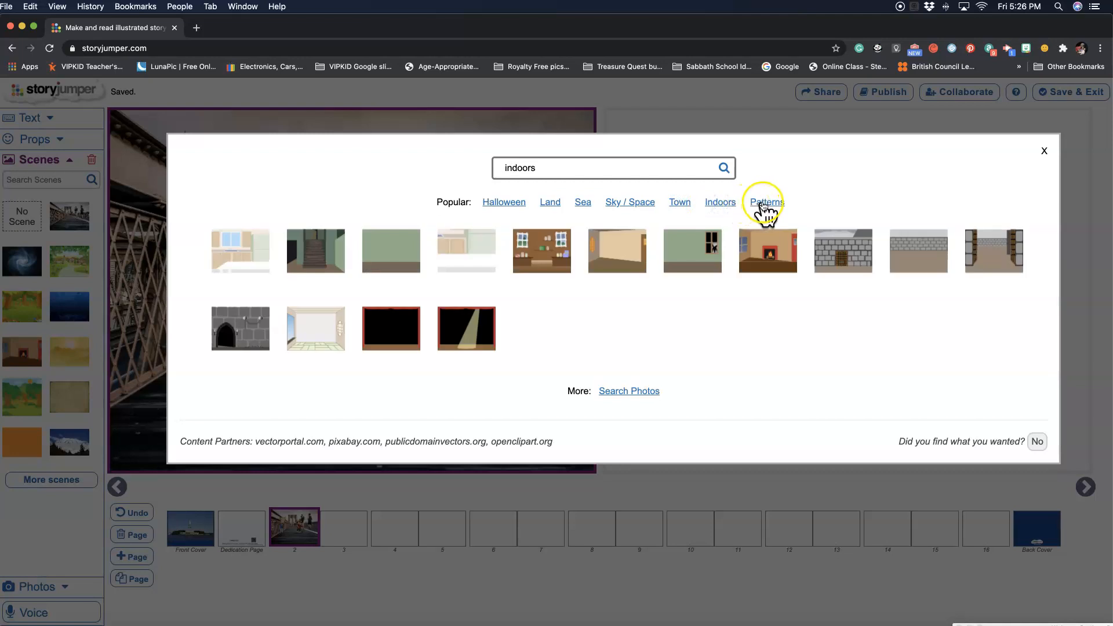
click(764, 203)
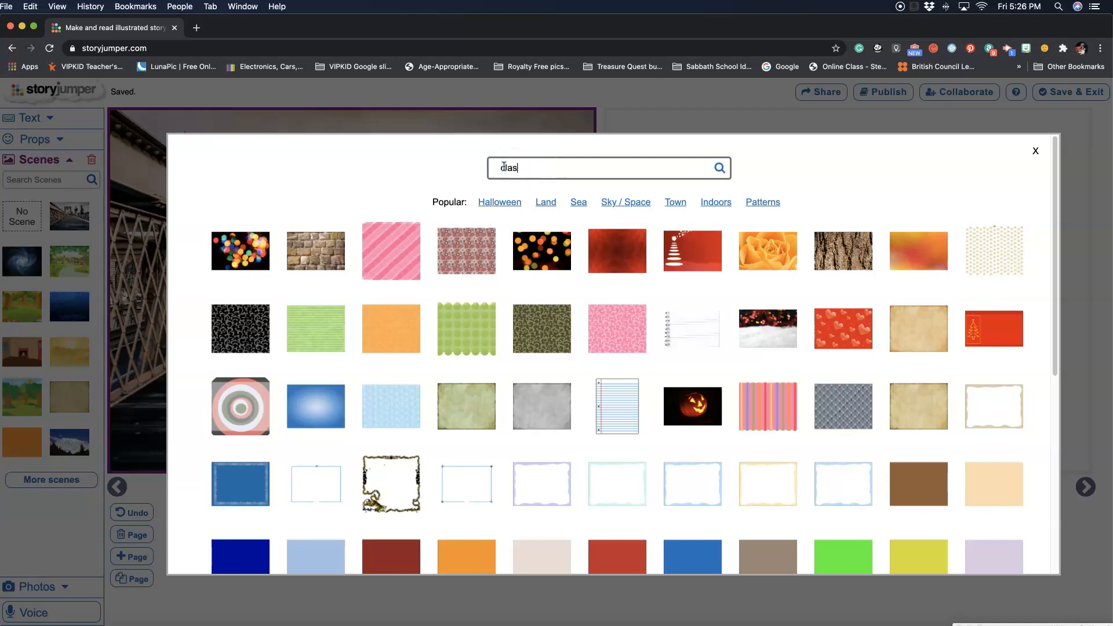
Search scenes and photos for "classroom" and add the photo with desks, chalkboard and wall map to the book's photos without placing it
key(Return)
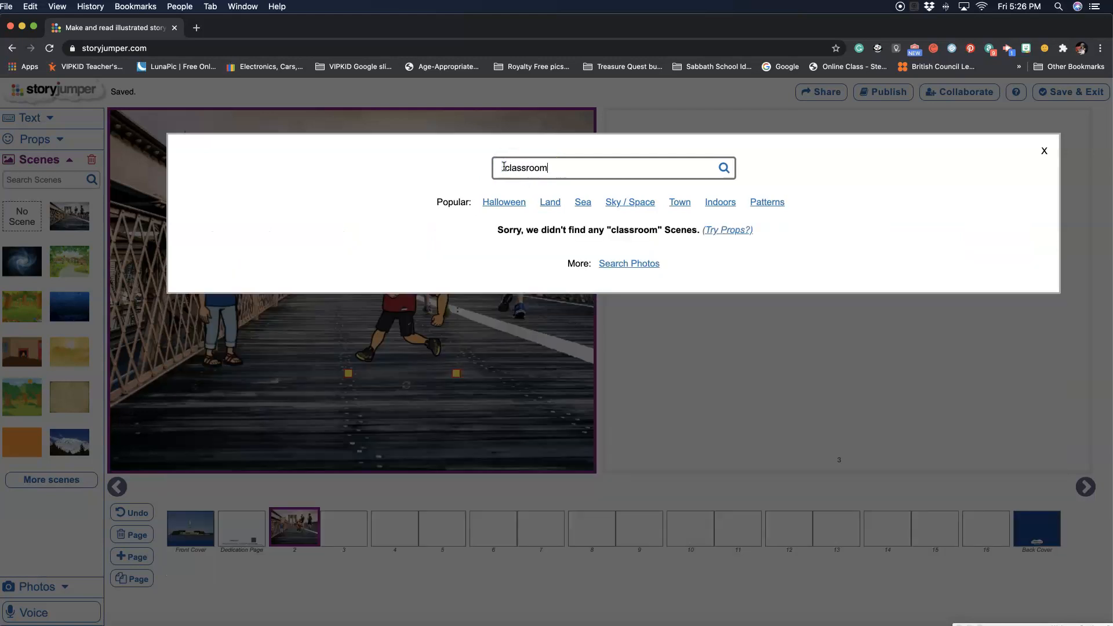
click(619, 267)
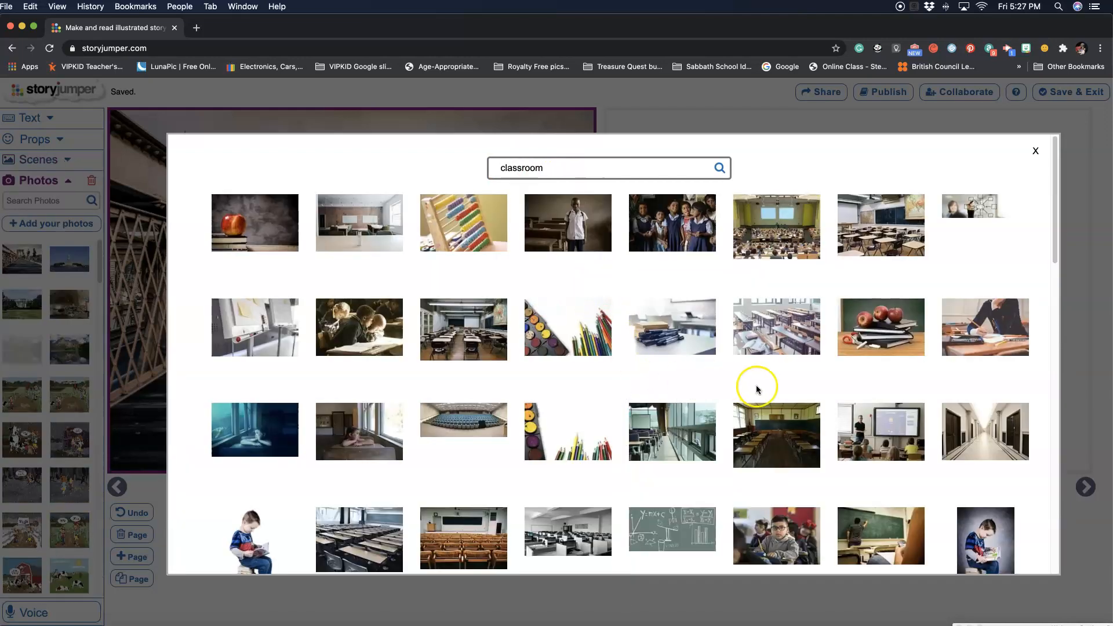
click(882, 242)
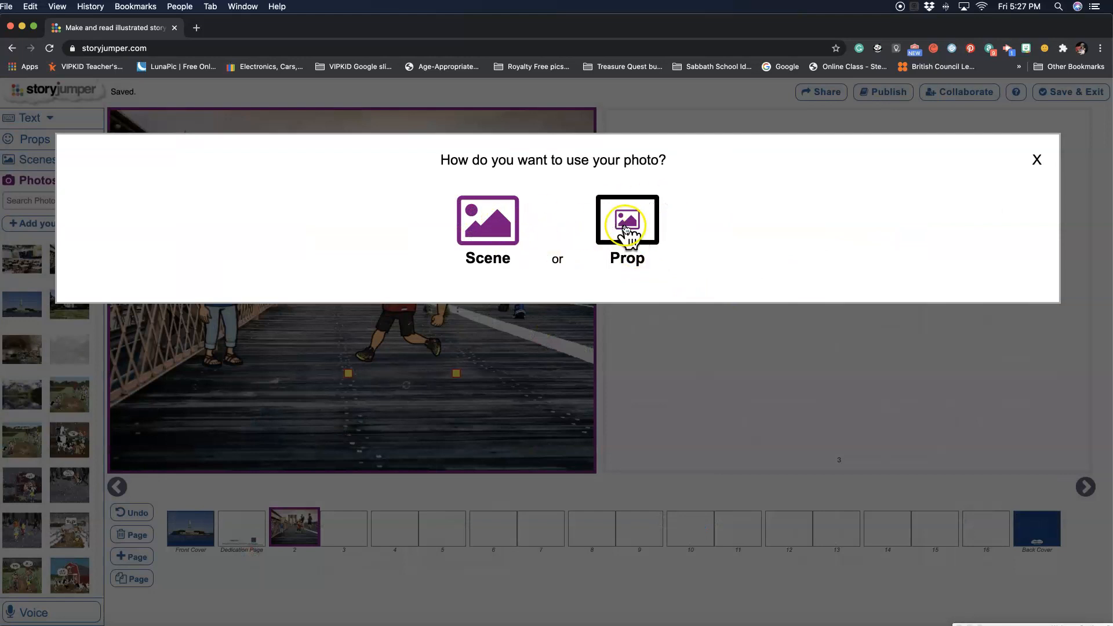
click(1036, 157)
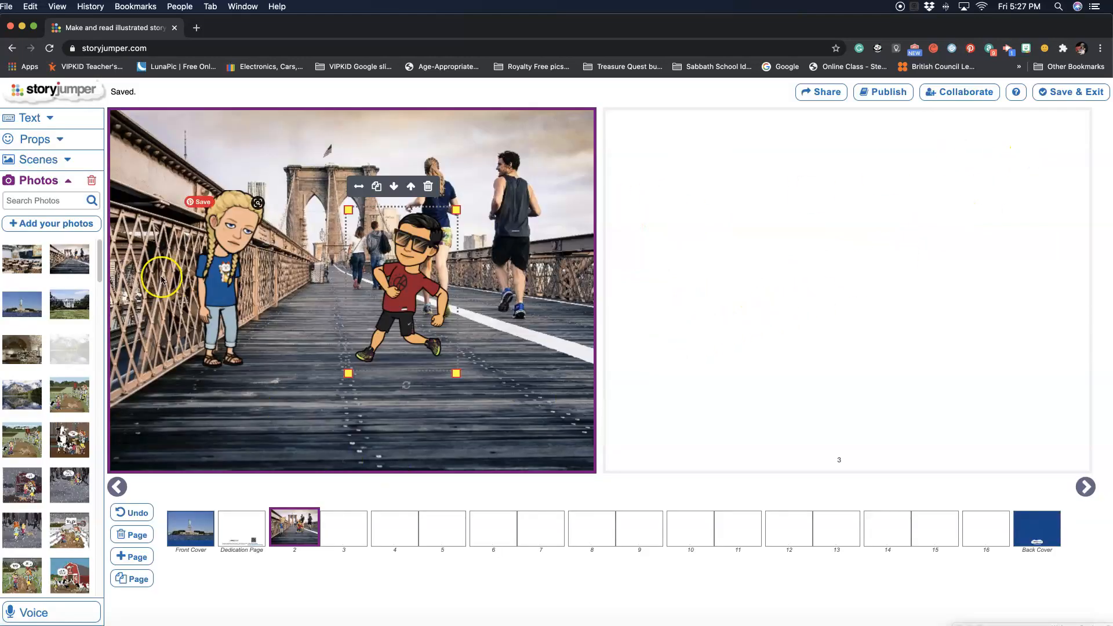
Place the classroom photo on page 3 as a scene, keeping the suggested crop
drag(18, 257, 830, 251)
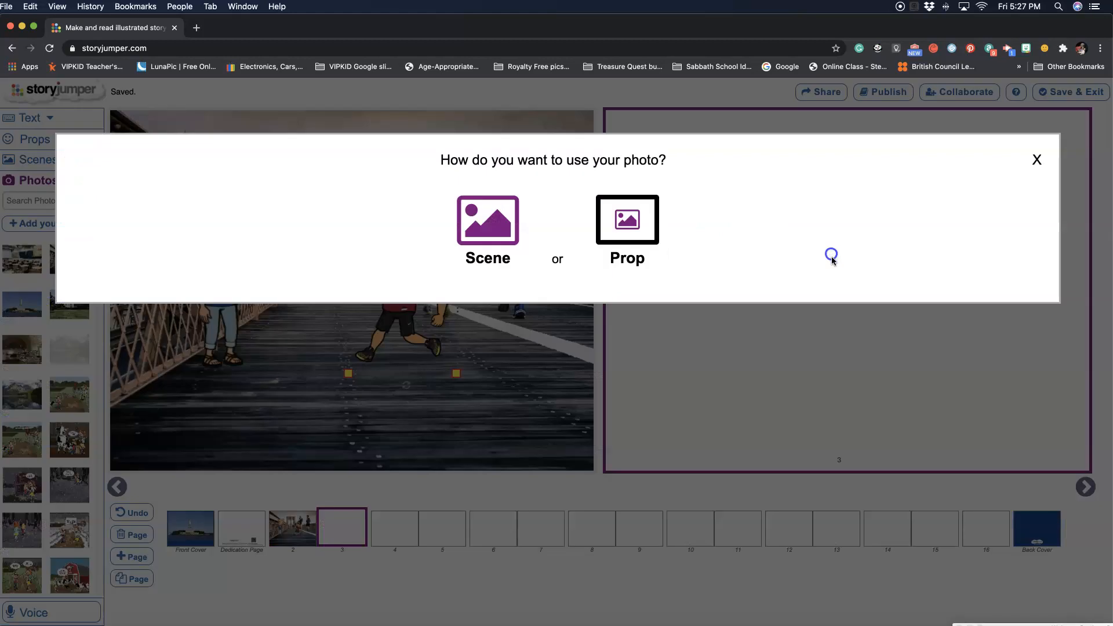
click(507, 236)
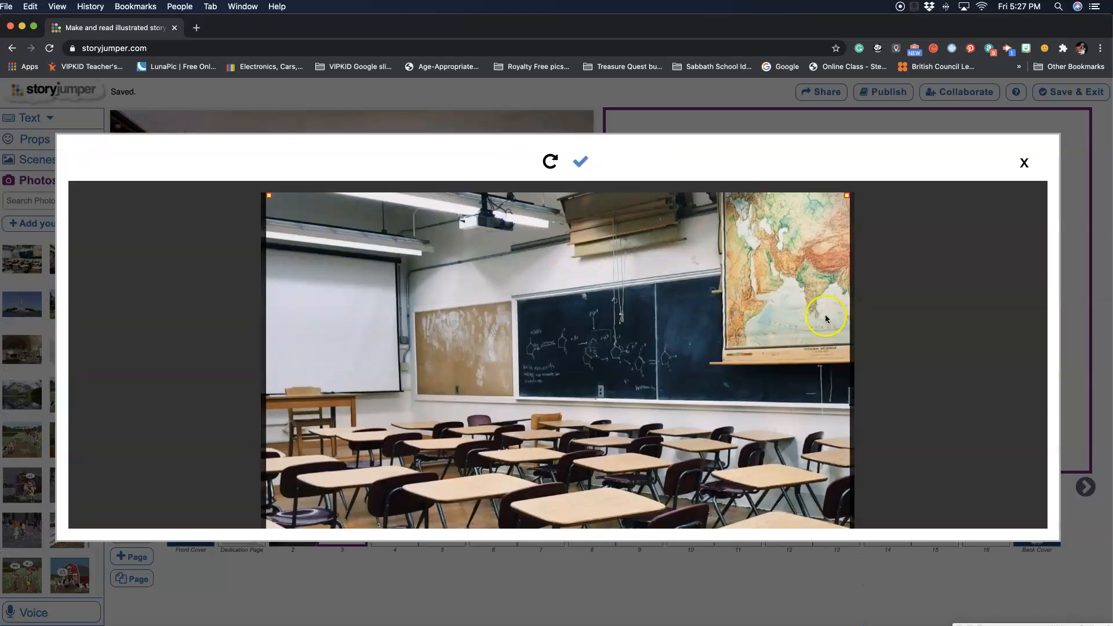
click(580, 163)
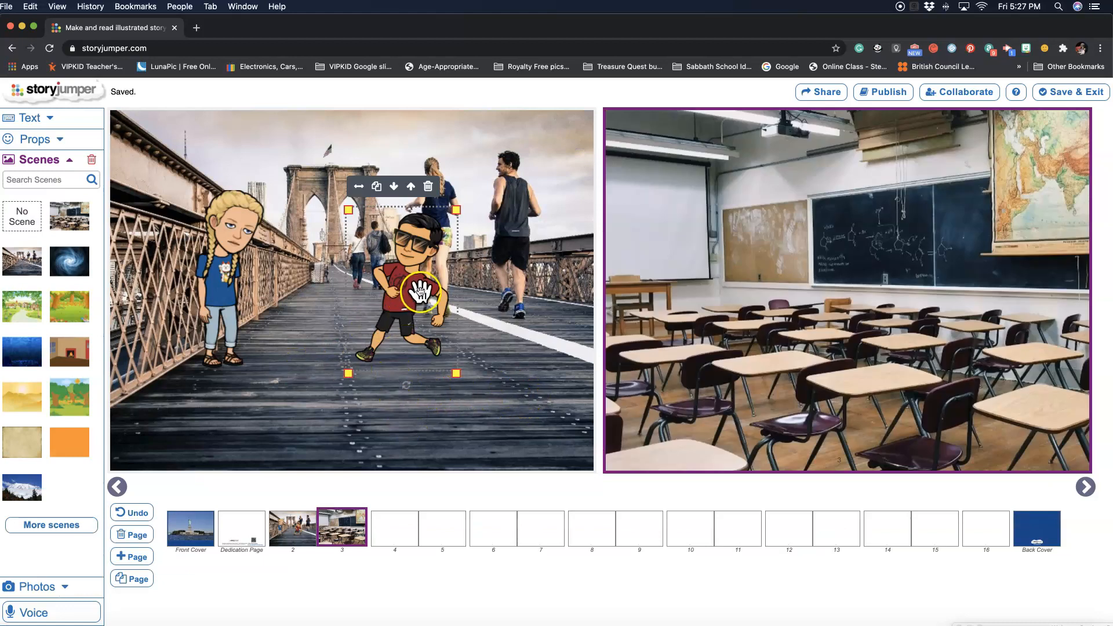
Create a new designed character with the default look, a brown-haired woman in a navy top and patterned skirt
click(52, 140)
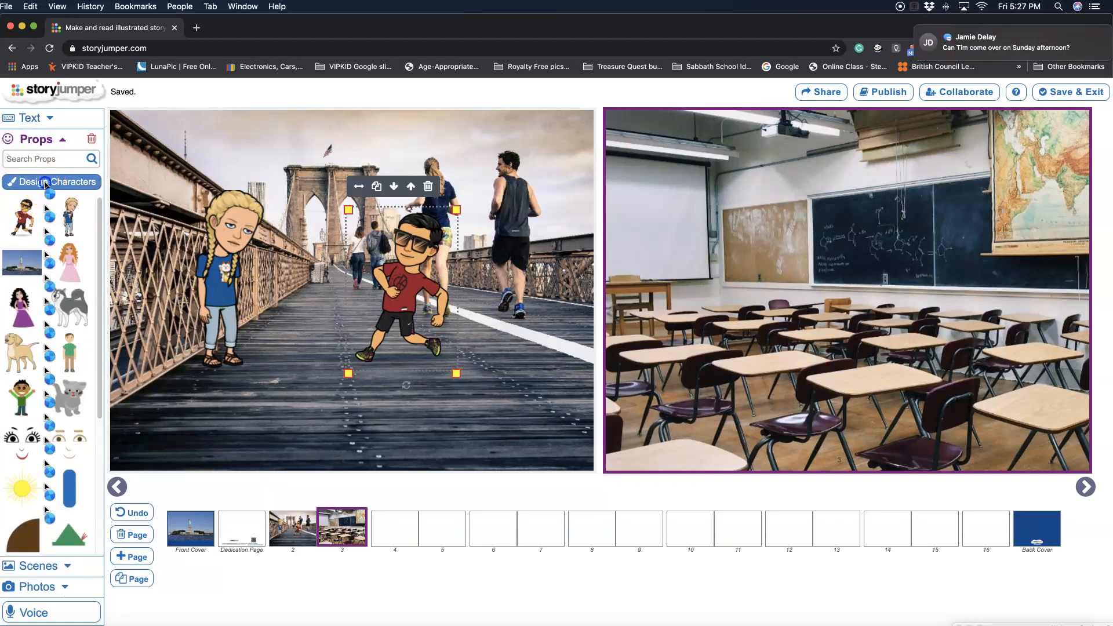
click(36, 182)
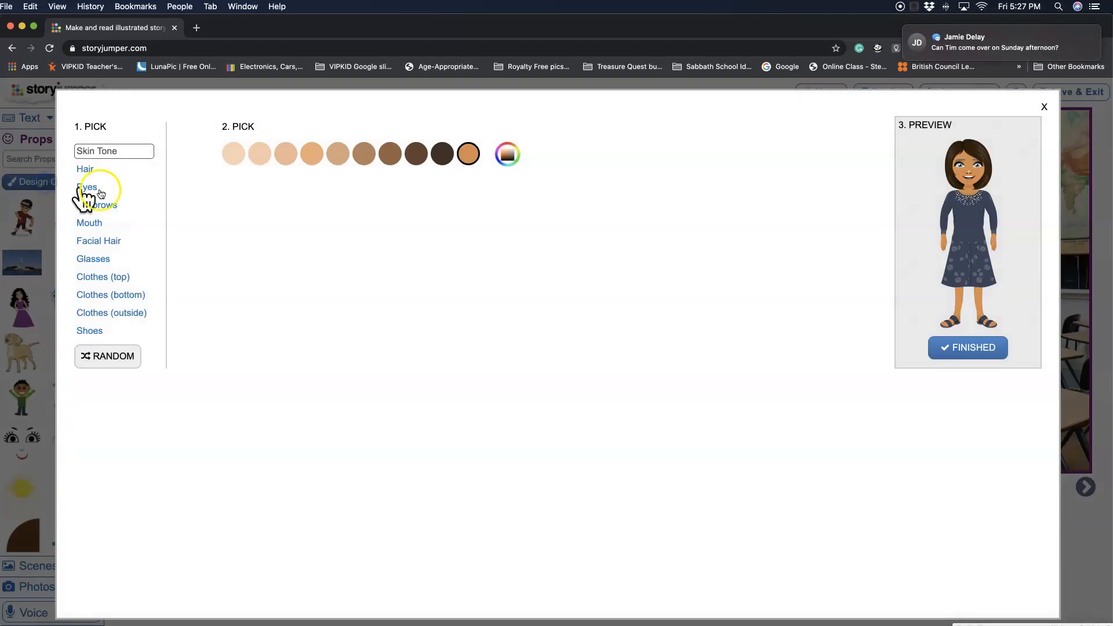
click(974, 348)
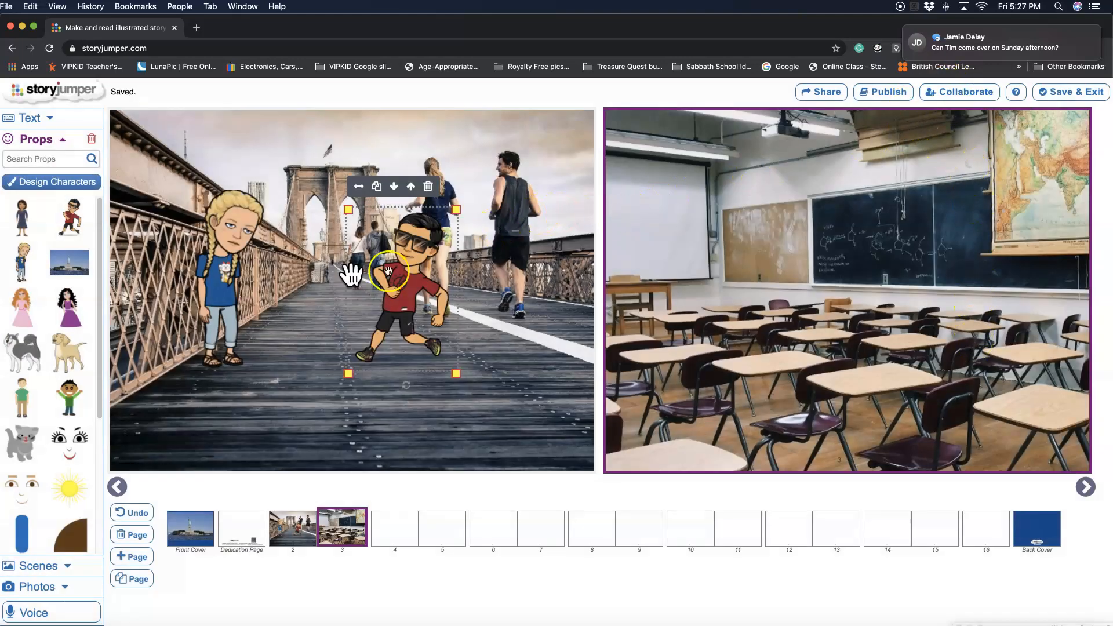
Add the new woman character to the classroom on page 3 and enlarge her in the foreground among the desks
drag(22, 220, 787, 328)
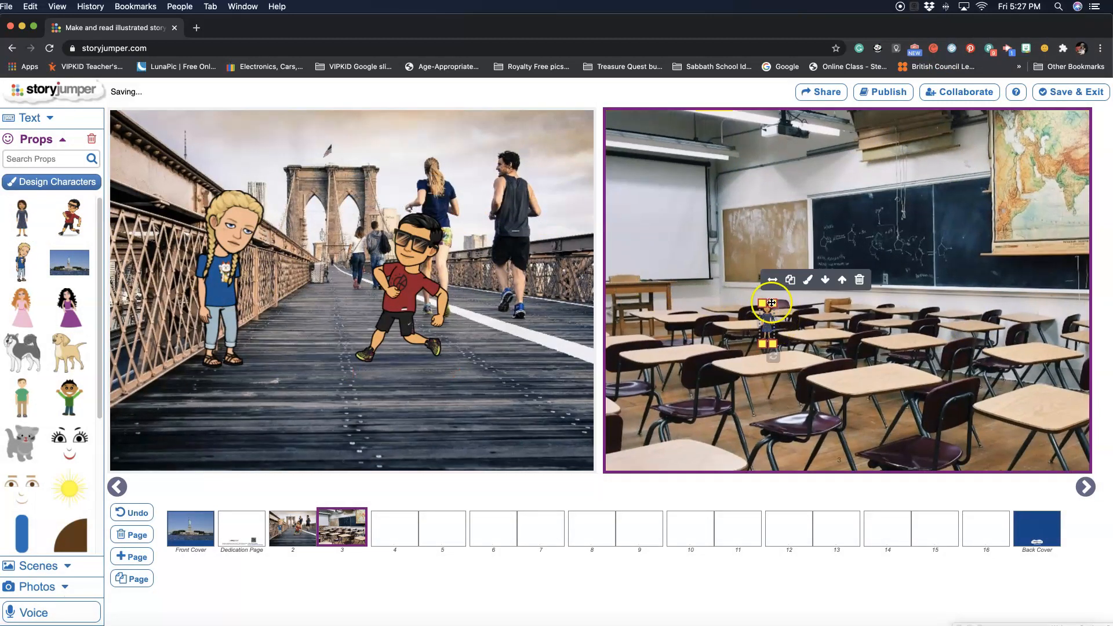
drag(821, 236, 815, 430)
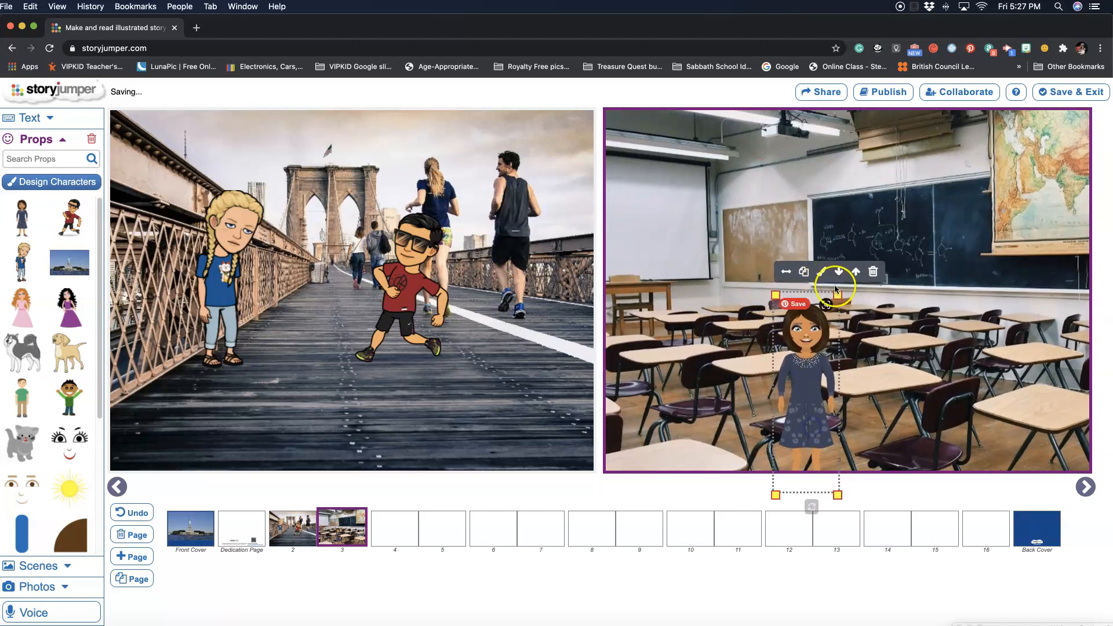
Enlarge the woman on page 3 and move her in front of the classroom's projection screen
mouse_move(841, 299)
mouse_down()
mouse_move(882, 216)
mouse_move(840, 316)
mouse_up()
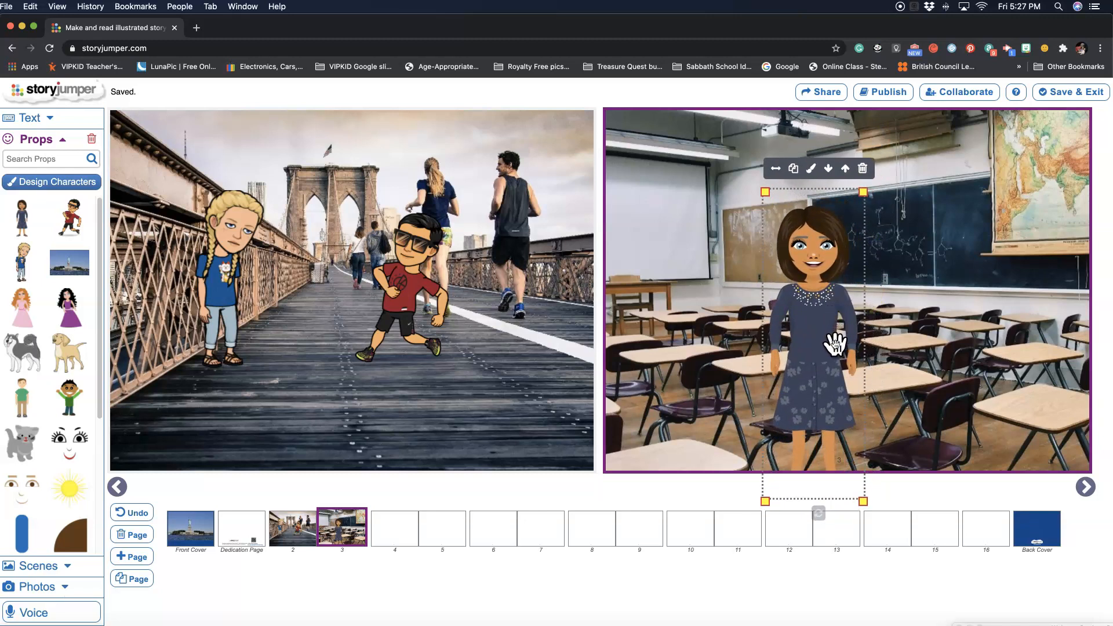
drag(836, 344, 734, 288)
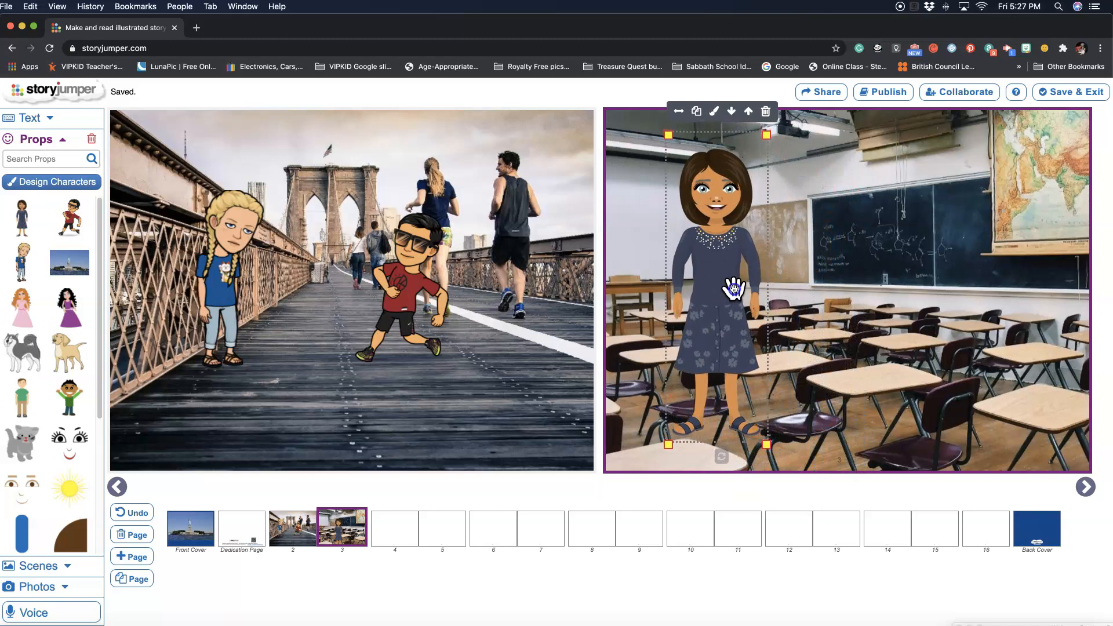
click(715, 111)
click(810, 136)
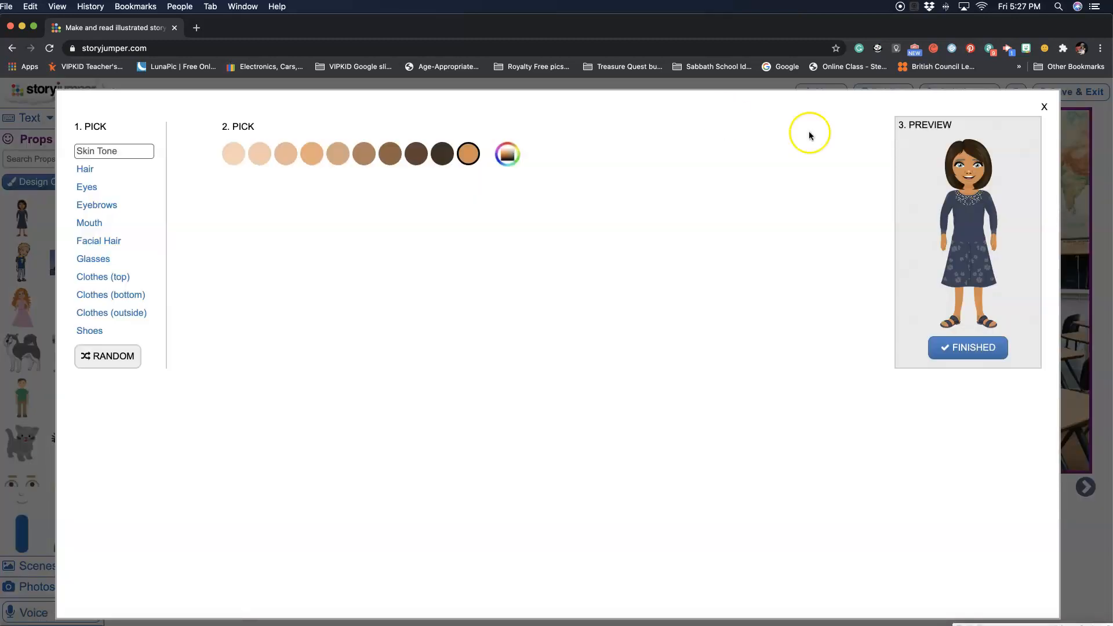
click(1045, 110)
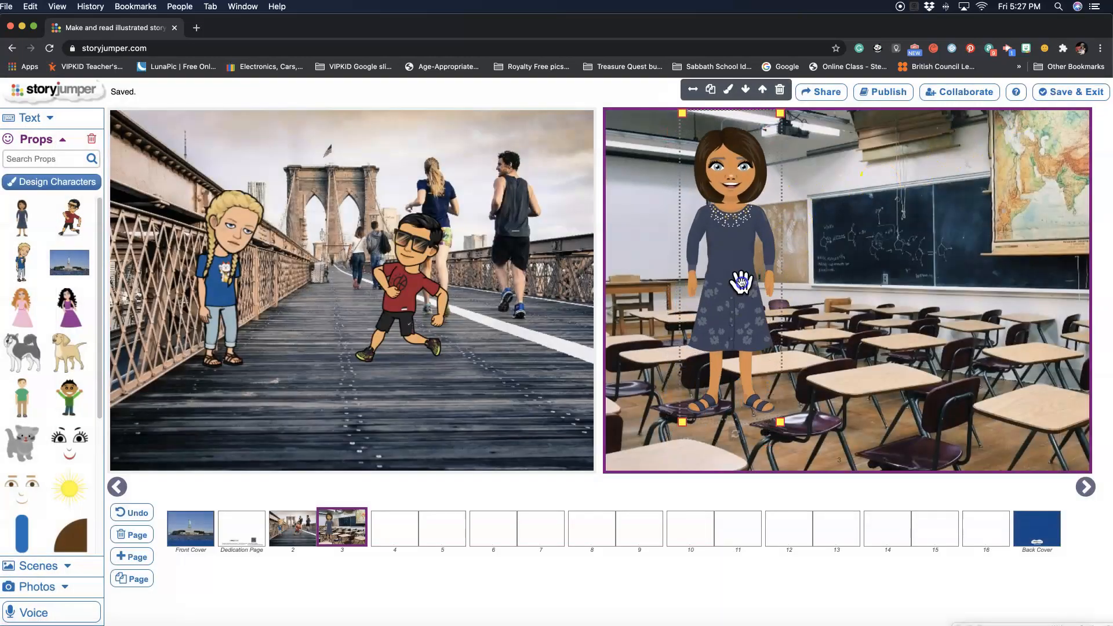
Shrink the woman slightly and reposition her among the front desks, with her feet extending below the lower edge of page 3
drag(719, 293, 721, 290)
drag(759, 125, 748, 162)
mouse_move(716, 327)
mouse_down()
mouse_move(738, 297)
mouse_move(710, 312)
mouse_move(738, 325)
mouse_move(729, 323)
mouse_move(729, 342)
mouse_up()
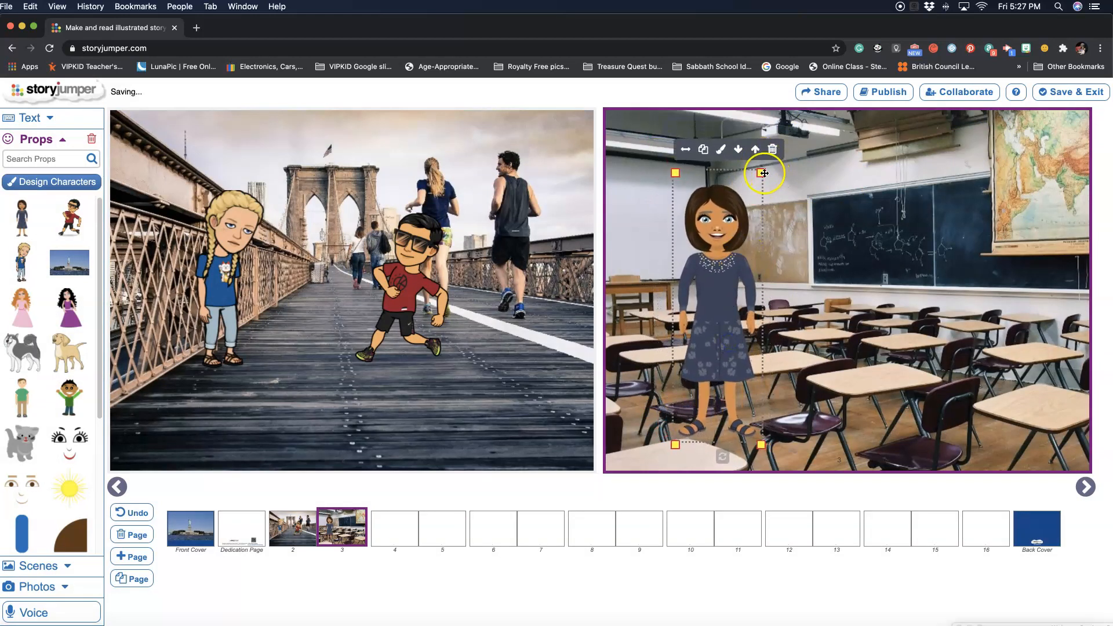
drag(761, 173, 767, 152)
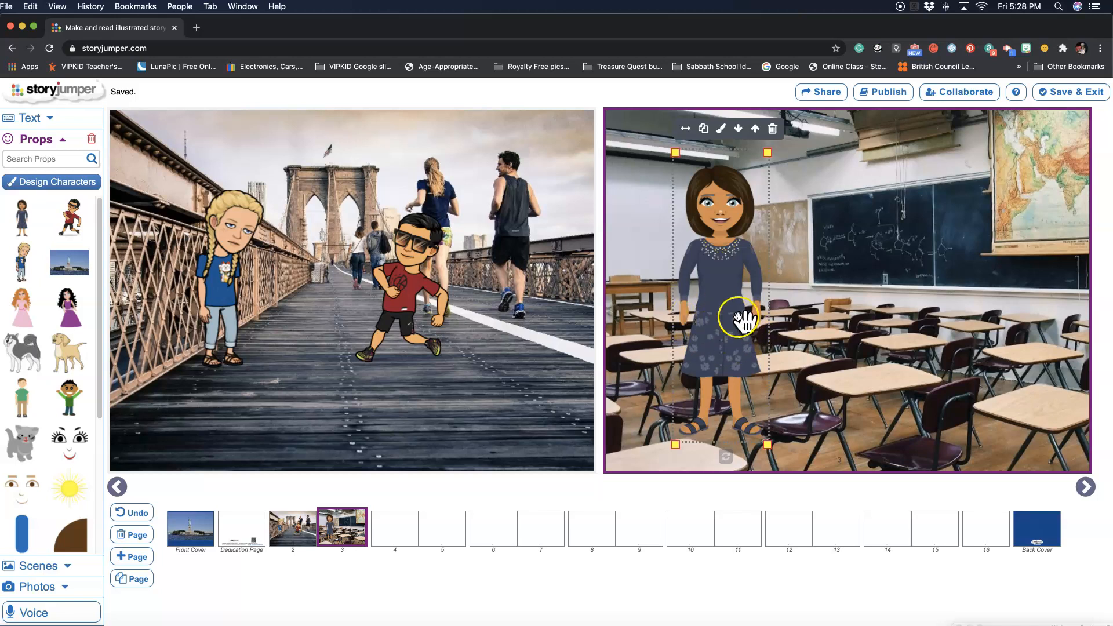
mouse_move(734, 347)
mouse_down()
mouse_move(721, 319)
mouse_move(736, 346)
mouse_move(724, 333)
mouse_move(752, 318)
mouse_move(721, 332)
mouse_up()
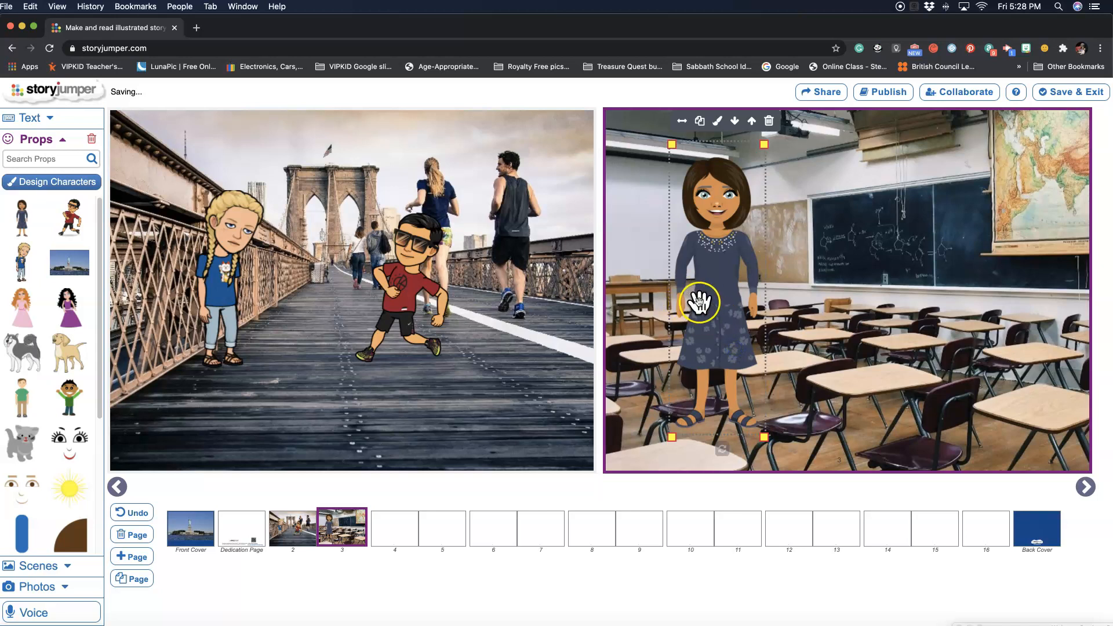
drag(716, 310, 814, 370)
click(778, 298)
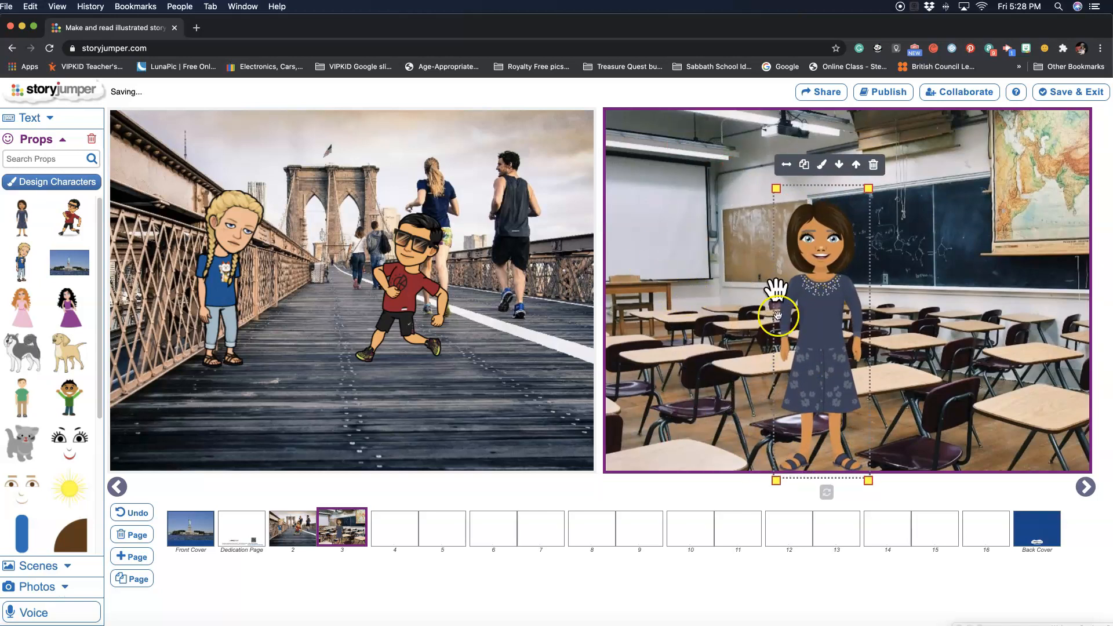
drag(837, 336, 804, 367)
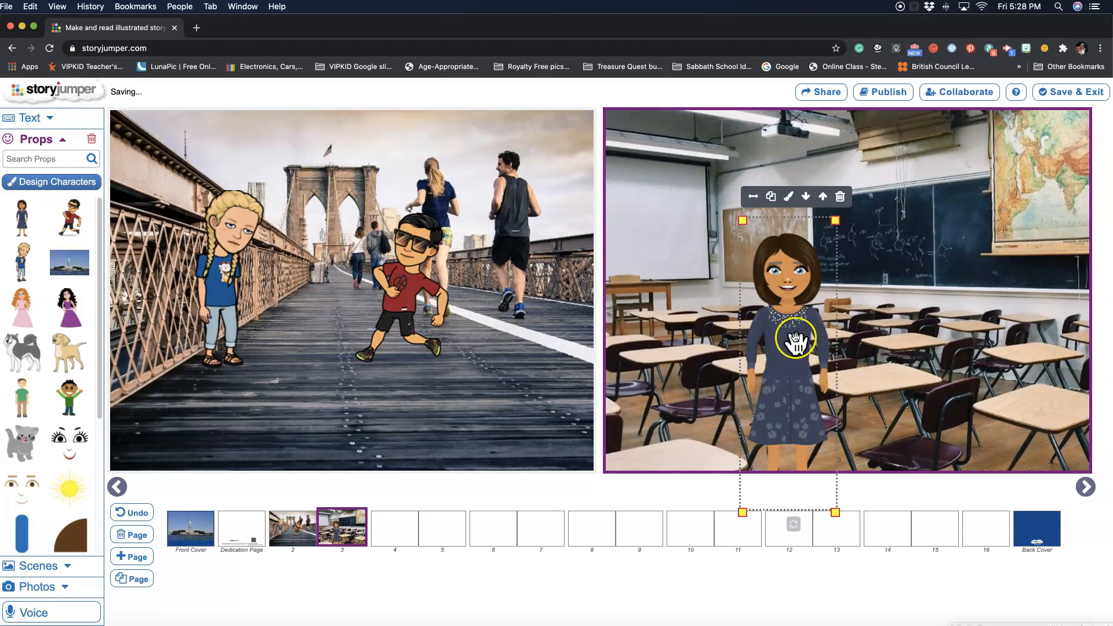
click(640, 256)
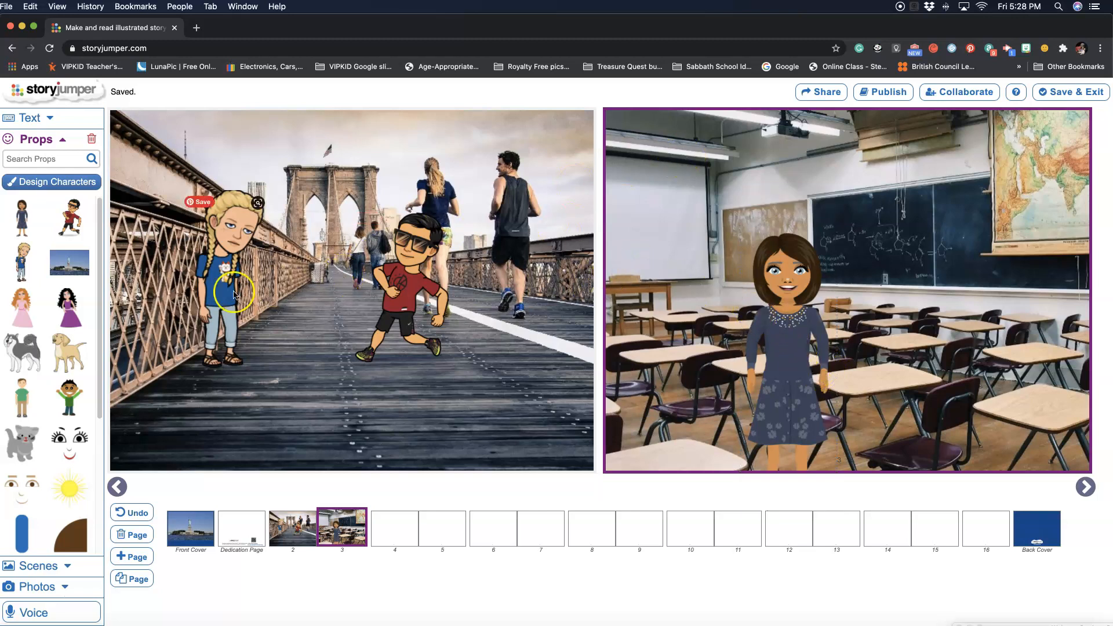
Look through the available props, scenes and photos for the book
scroll(32, 320, down, 1)
scroll(32, 320, down, 4)
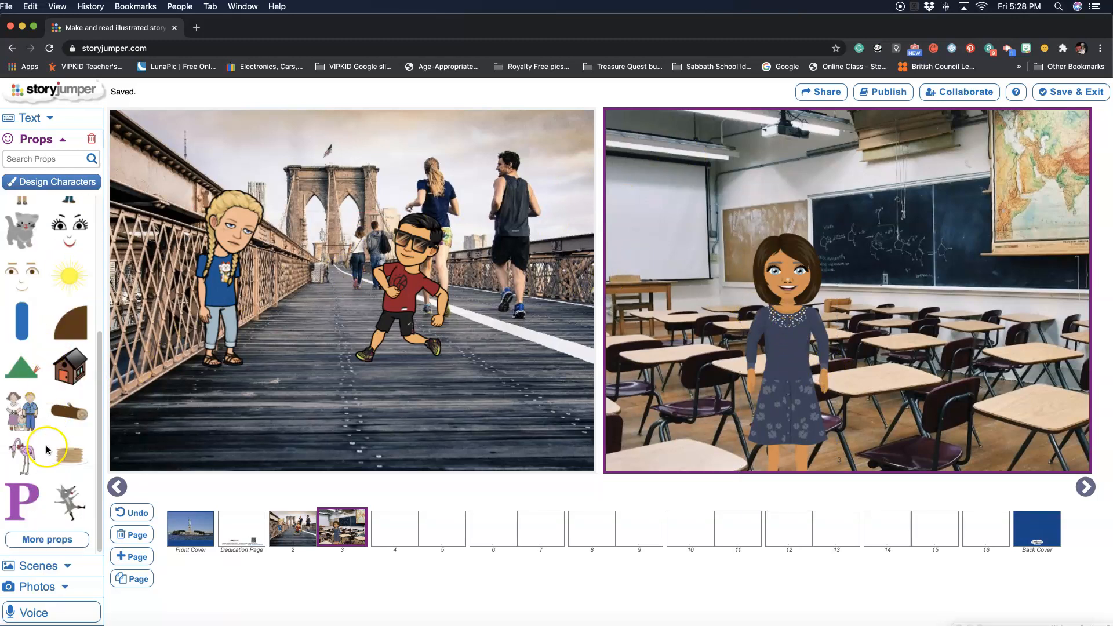
click(81, 574)
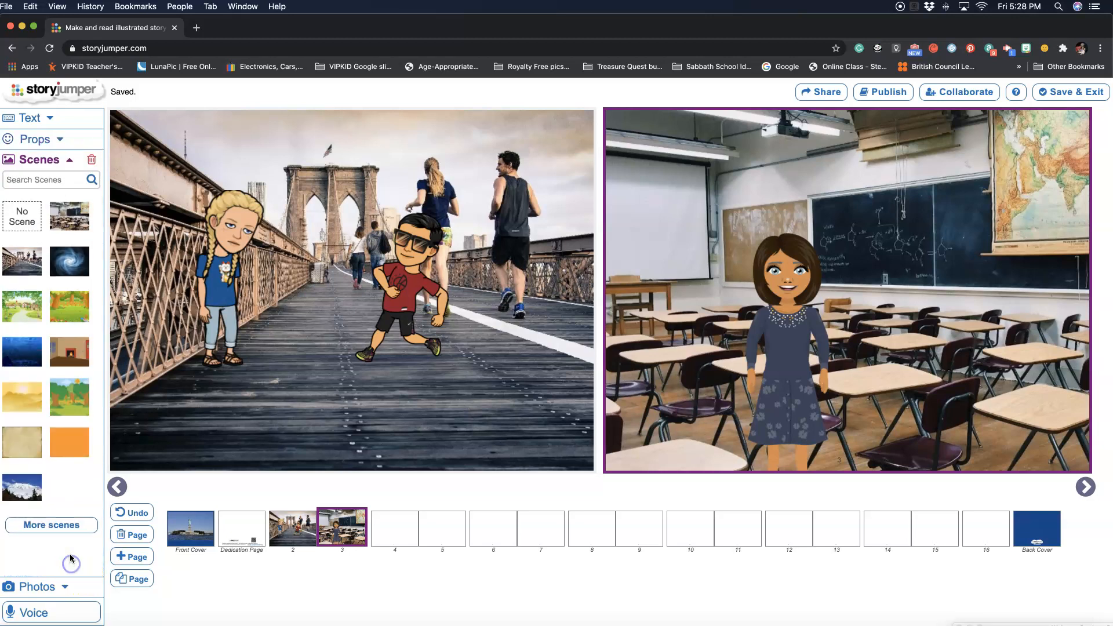
click(67, 586)
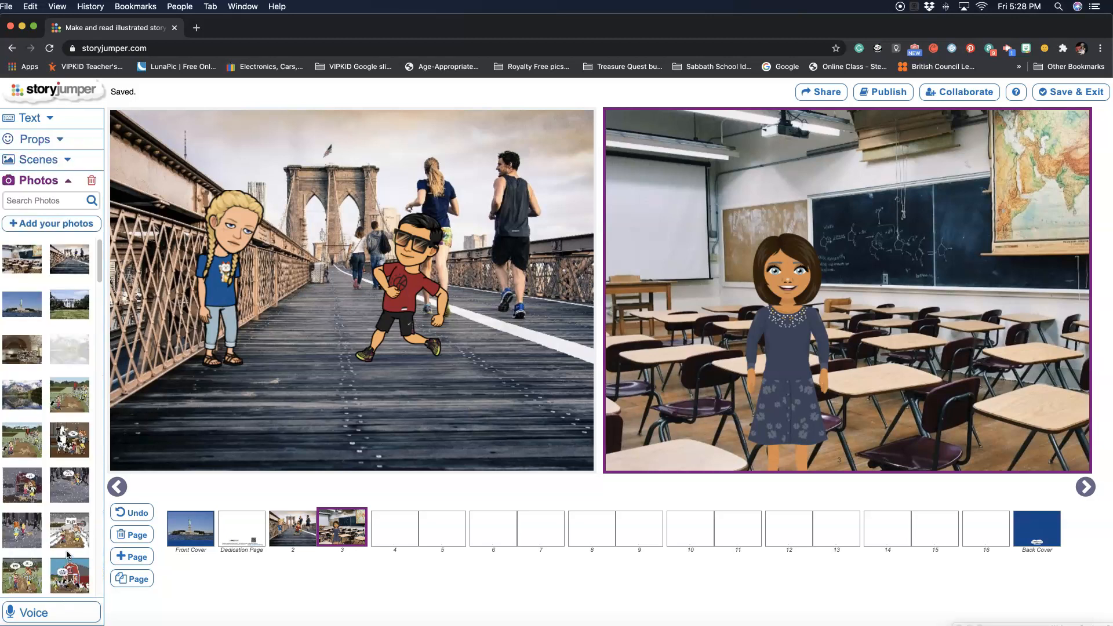
scroll(64, 317, down, 1)
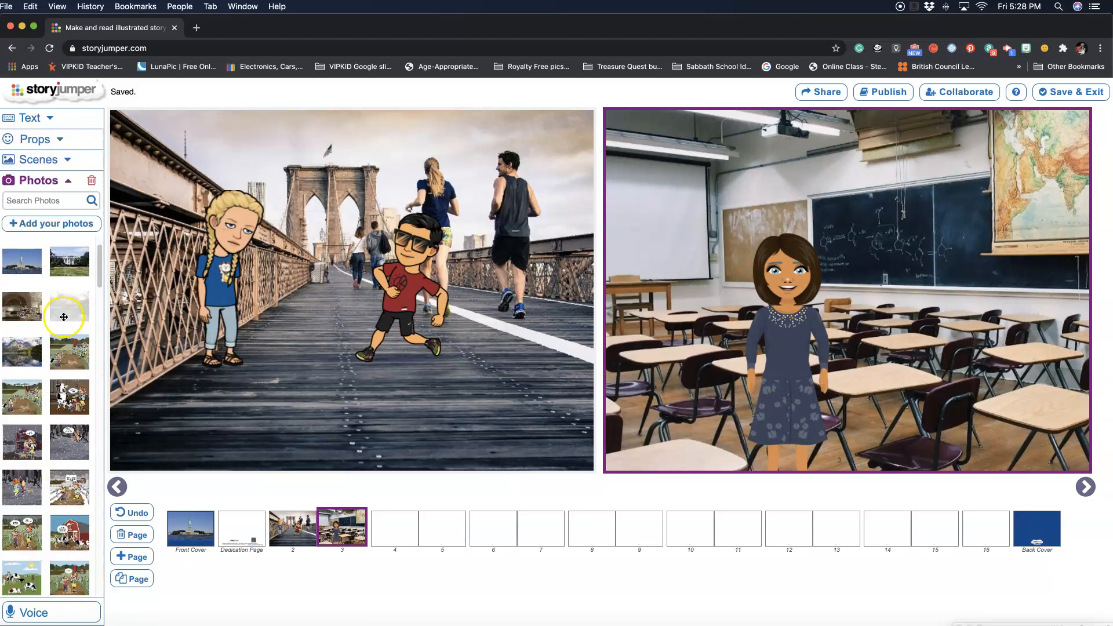
Record a voice narration of about 8 seconds for the classroom page
click(74, 607)
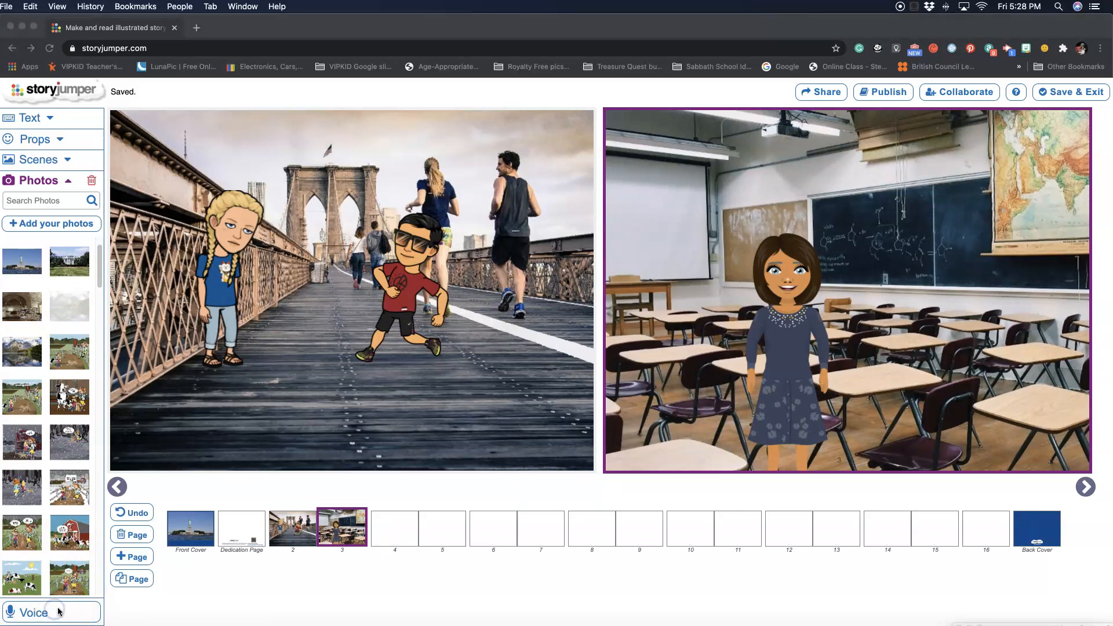
click(69, 180)
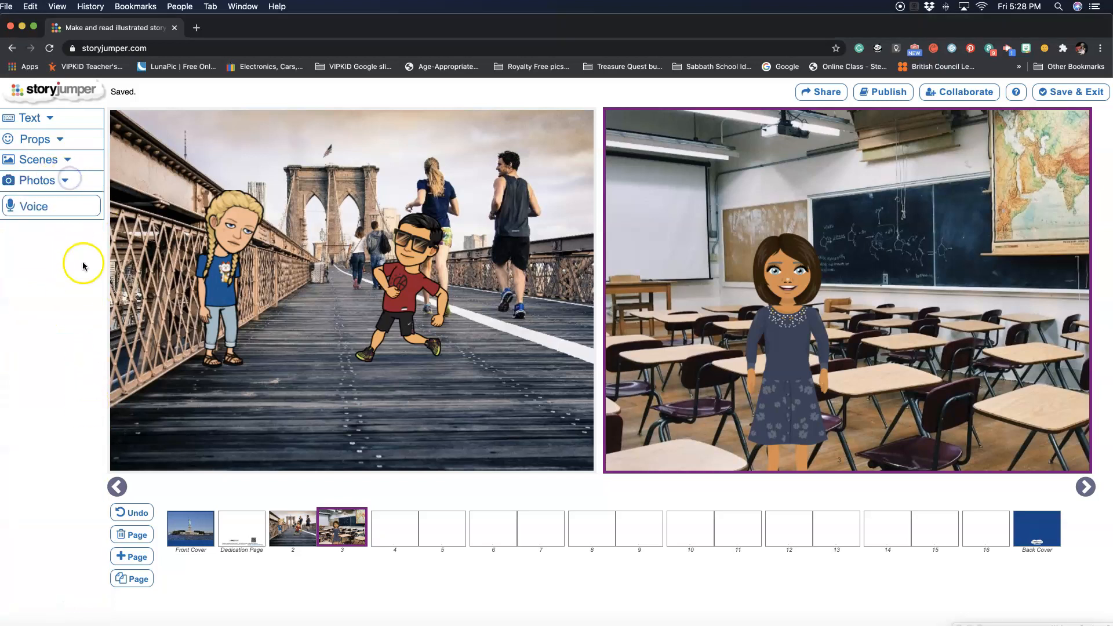
click(73, 207)
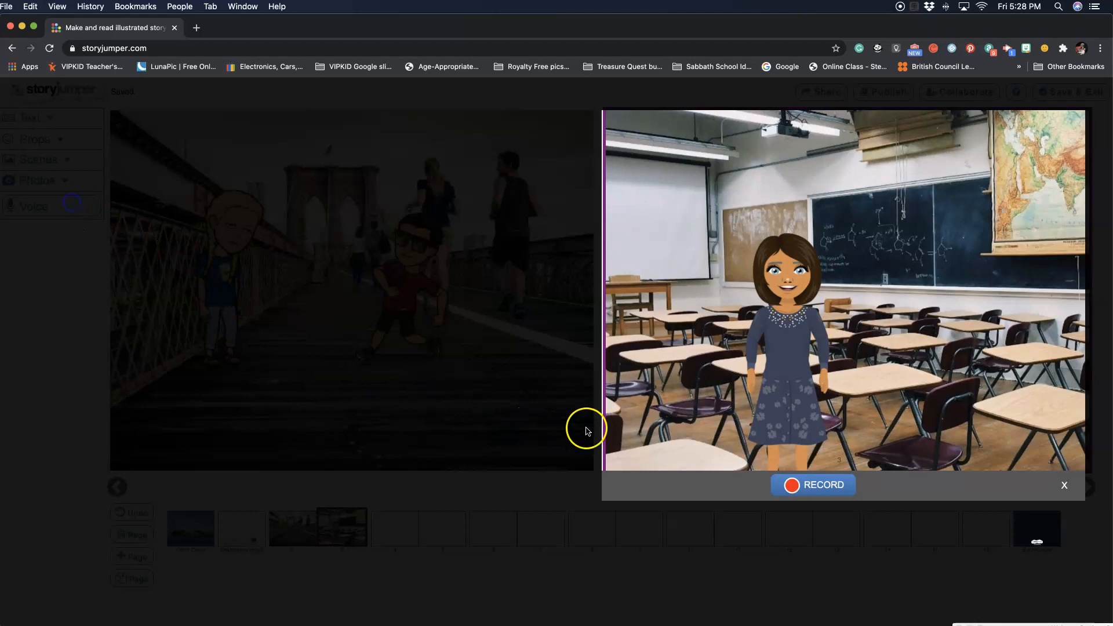
click(808, 491)
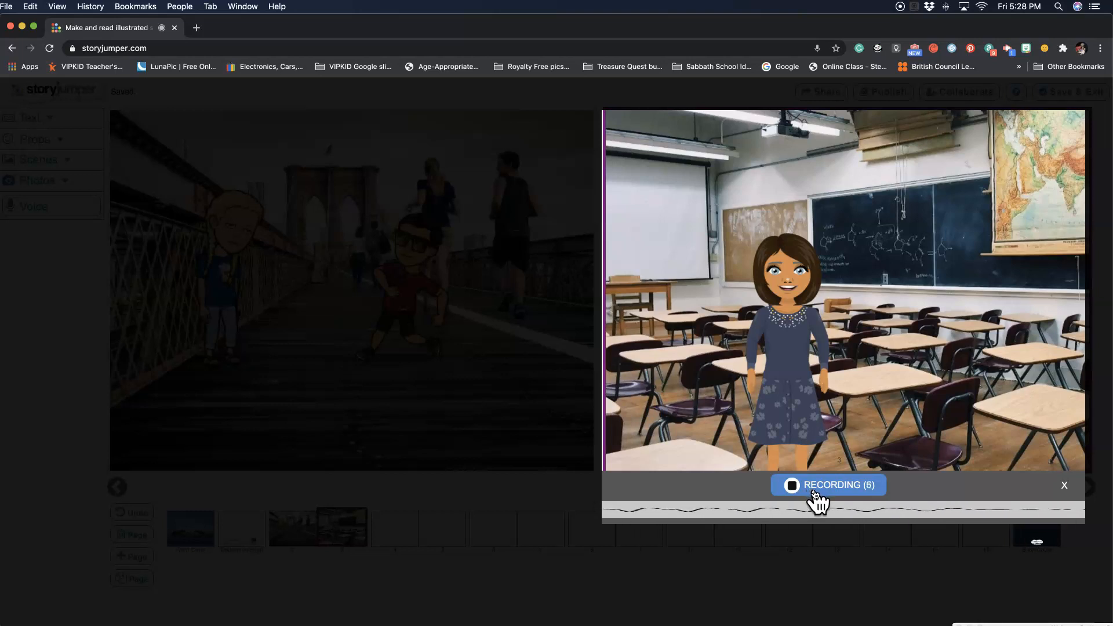
click(840, 486)
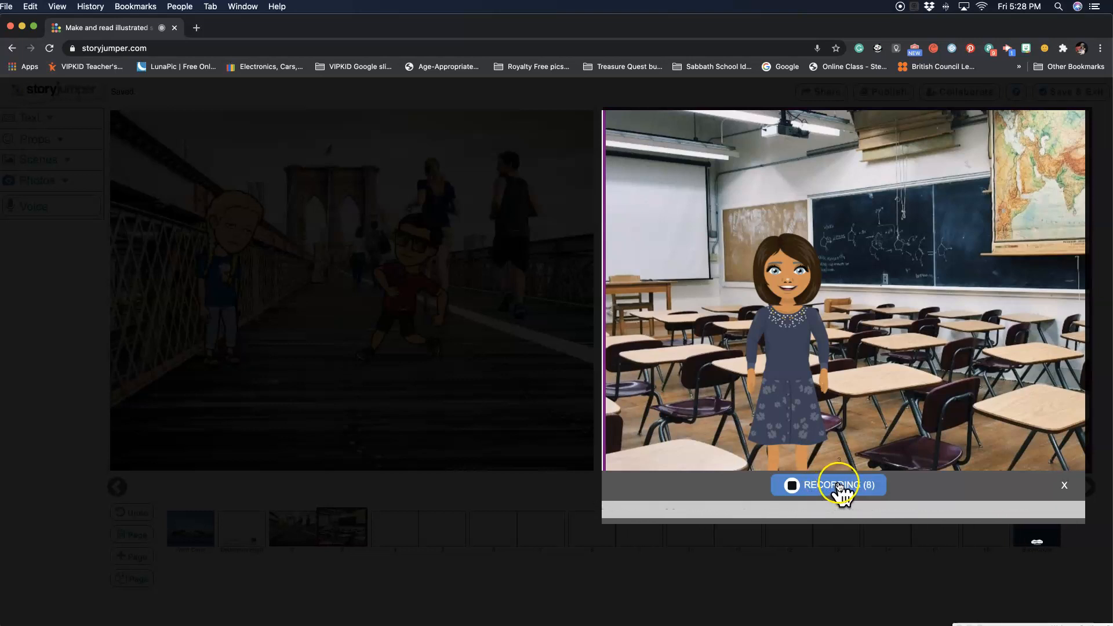
Play back the recorded narration of page 3
click(811, 283)
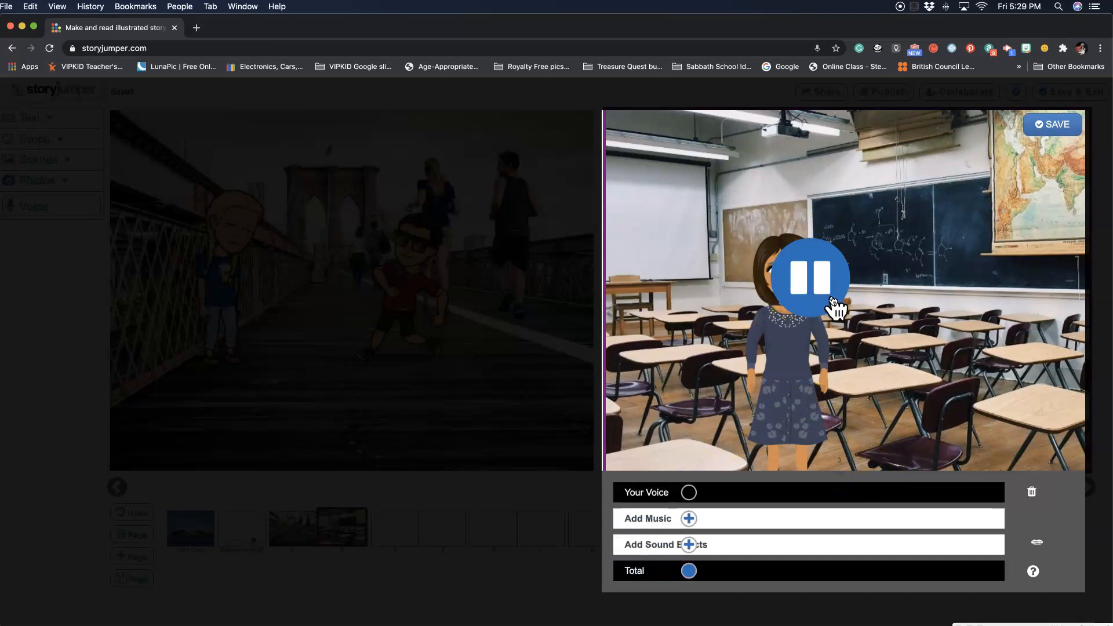
click(896, 457)
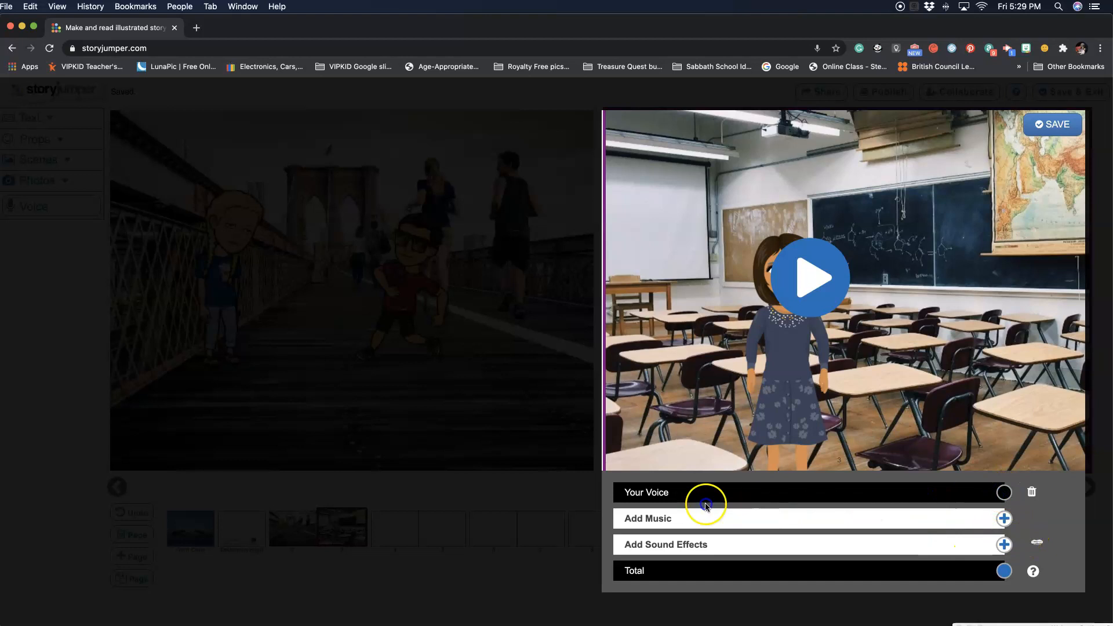
click(809, 277)
click(808, 278)
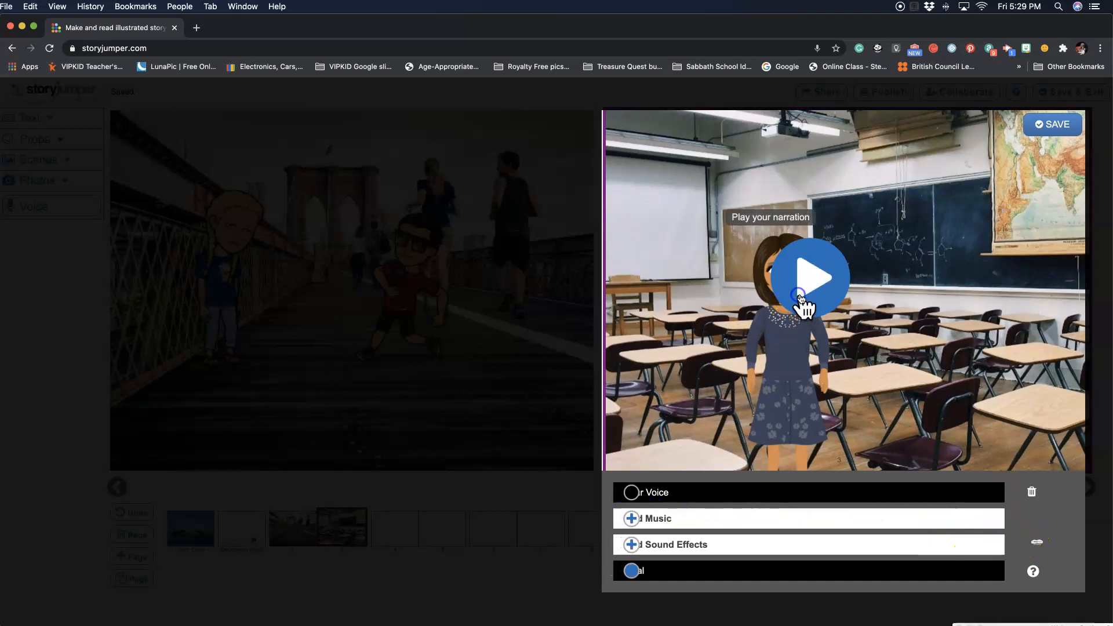
Browse the background music for the narration and preview tracks such as adventure, drums, rain and playground
click(633, 519)
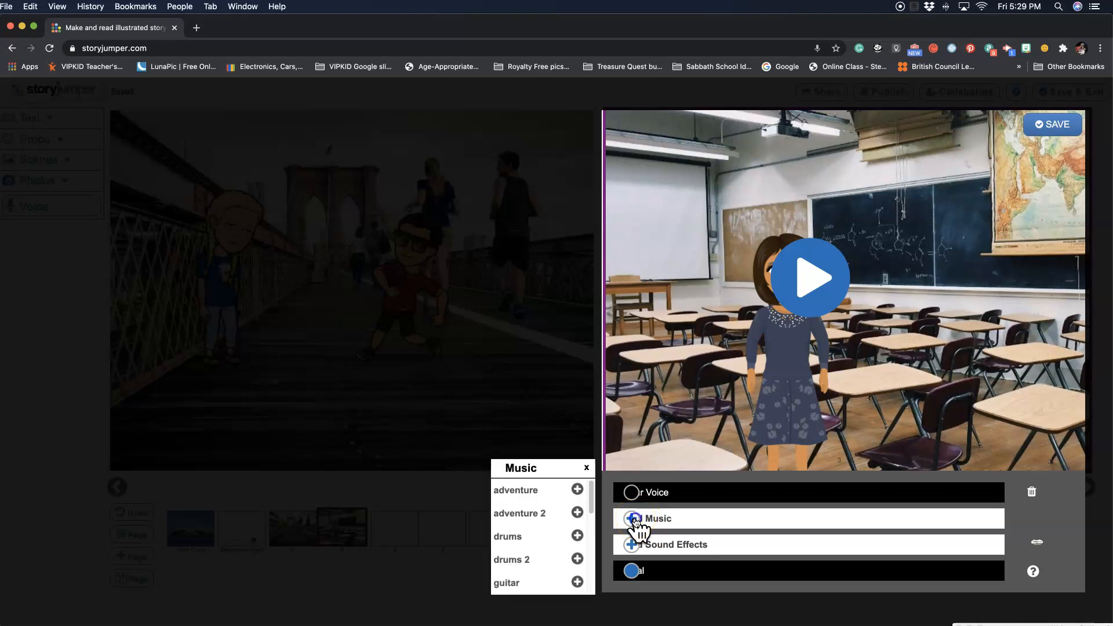
click(559, 492)
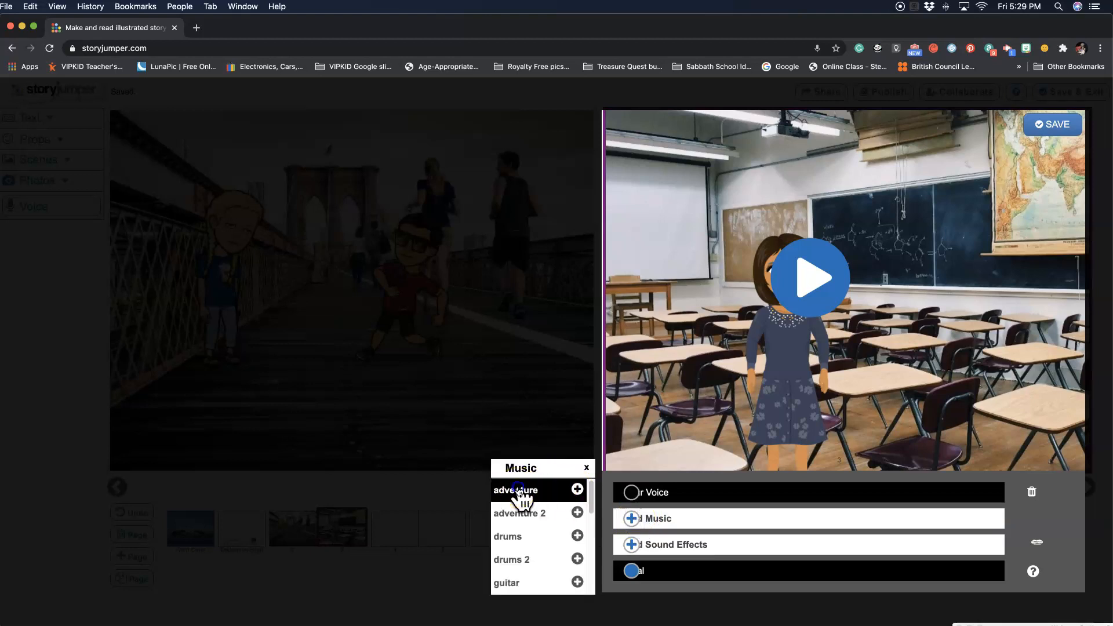
click(512, 536)
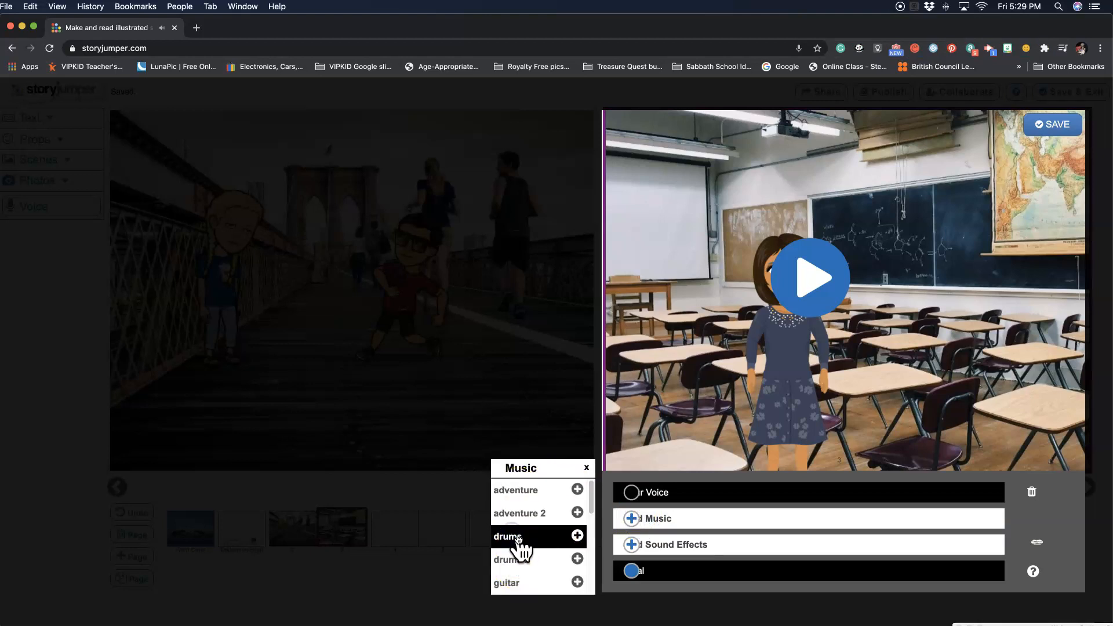
scroll(513, 542, down, 5)
click(515, 557)
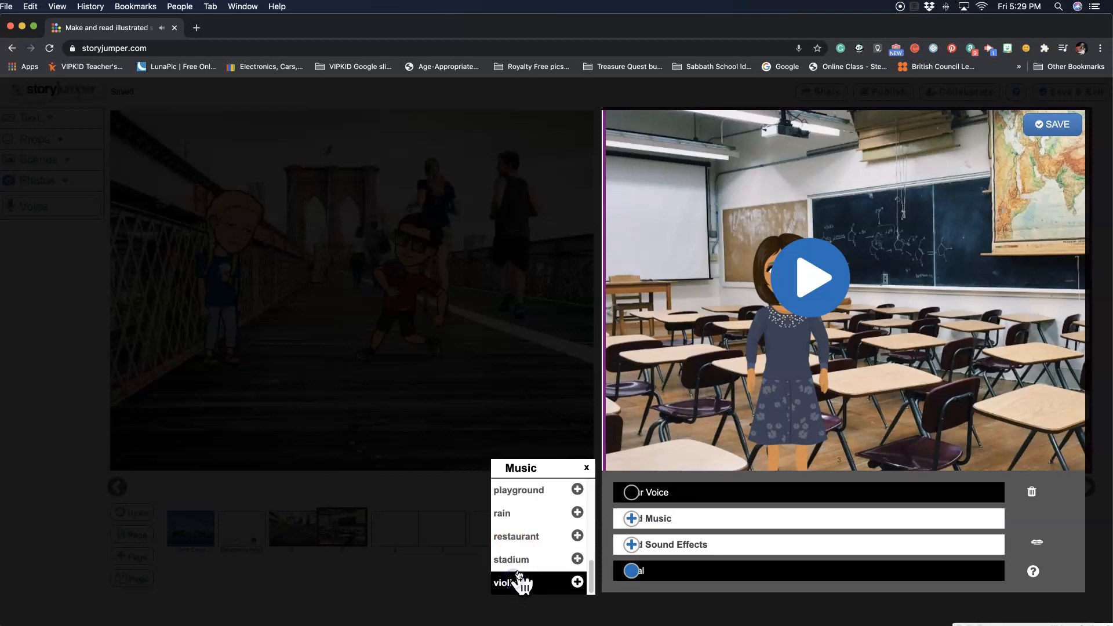
click(518, 549)
click(505, 513)
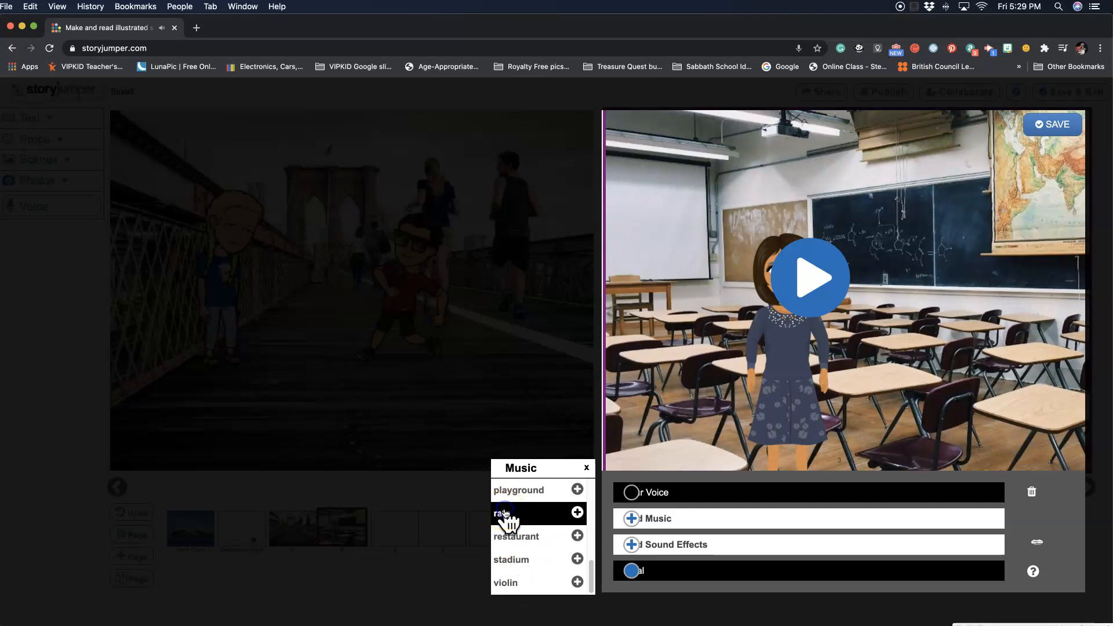
scroll(509, 521, up, 5)
scroll(510, 527, down, 1)
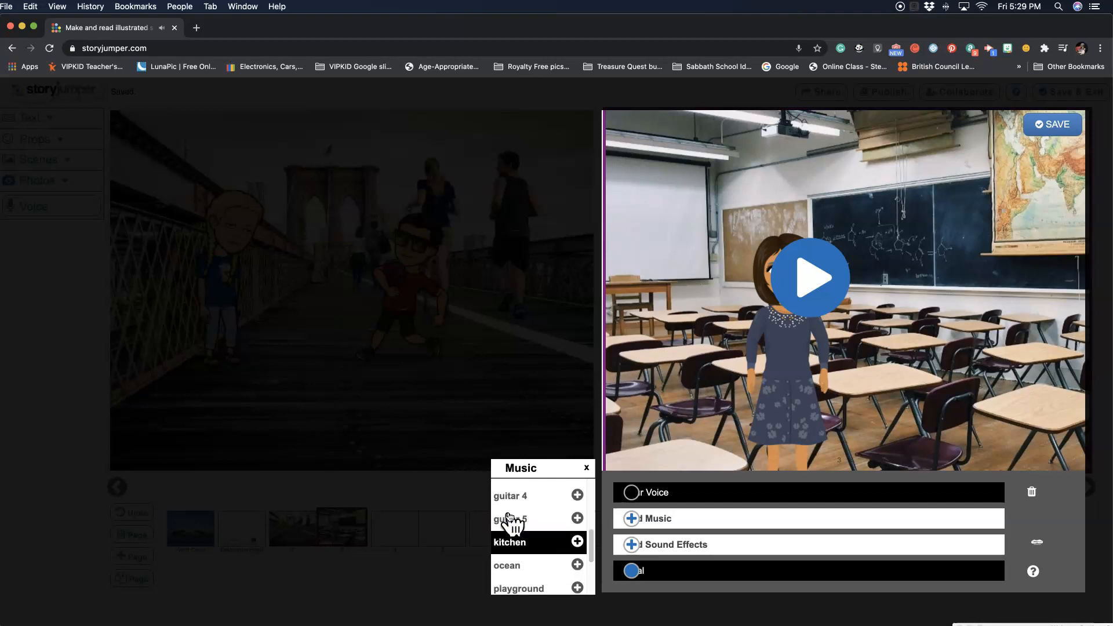
click(529, 587)
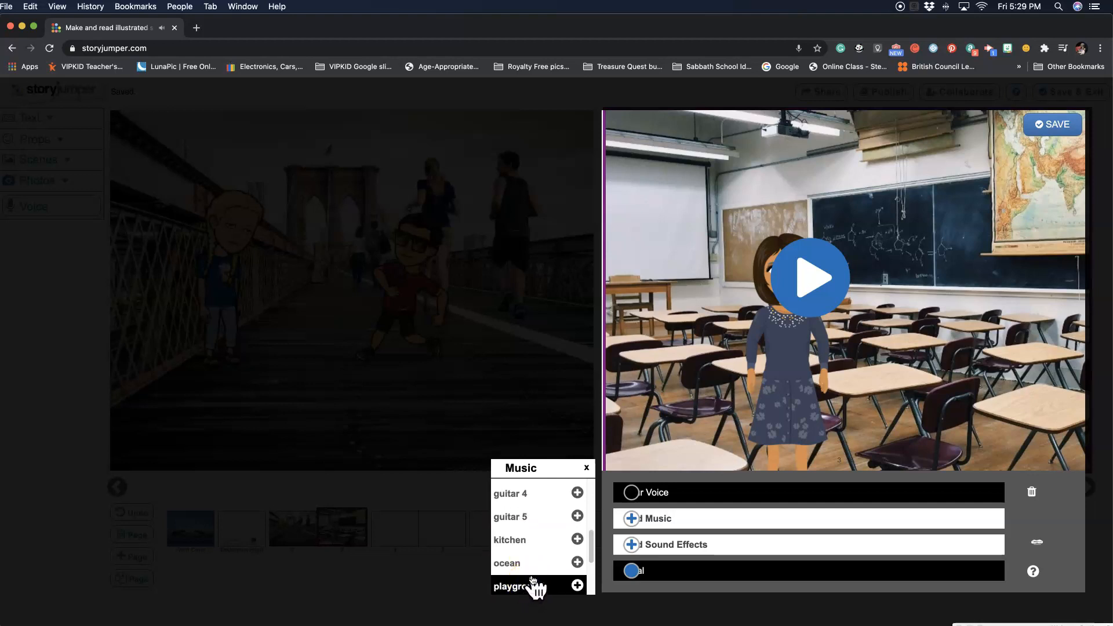
scroll(517, 560, up, 5)
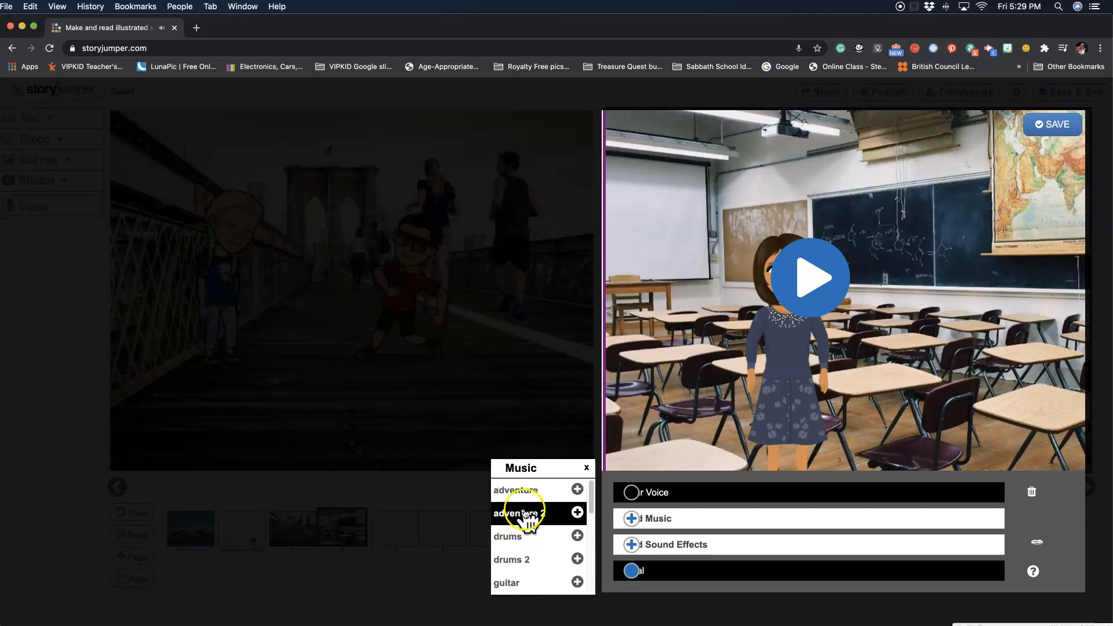
click(579, 475)
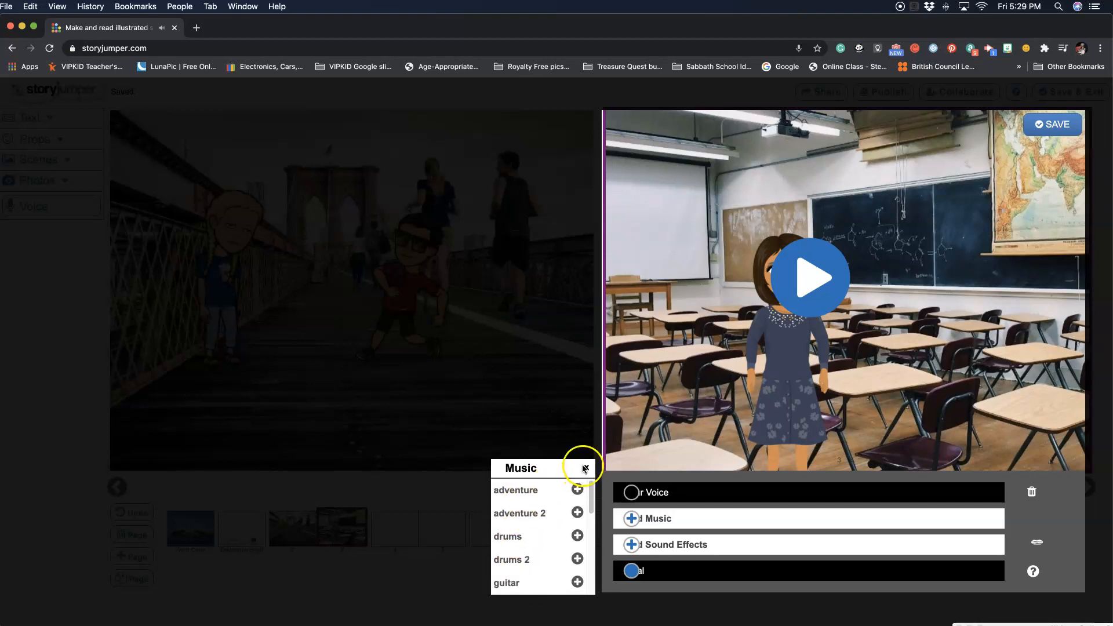
Add the adventure music track to page 3's narration and play back the combined audio
click(522, 492)
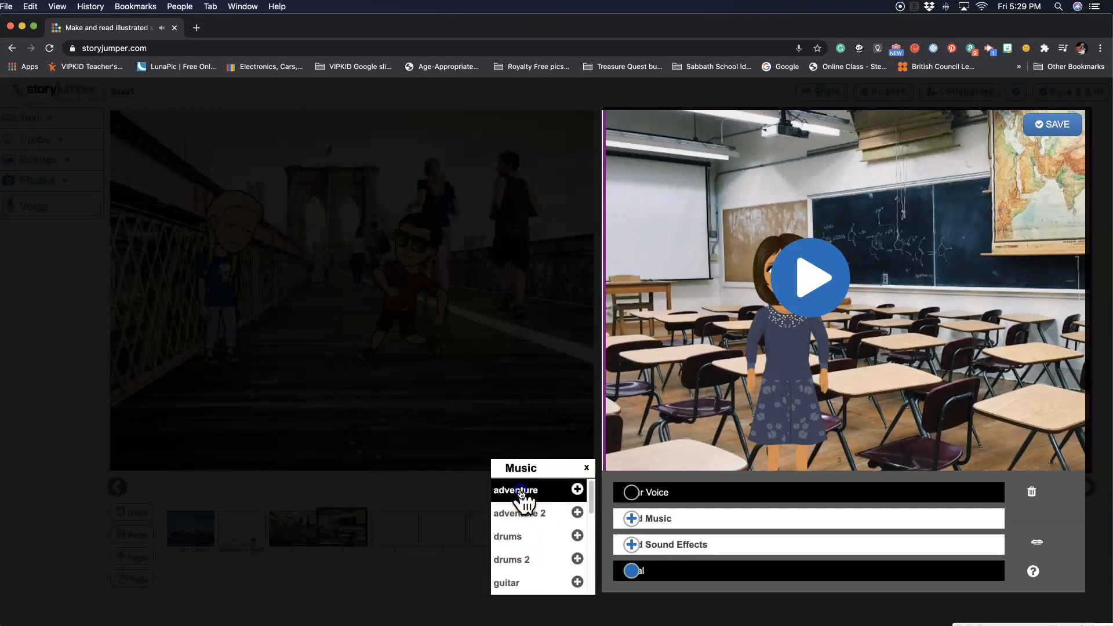
click(578, 490)
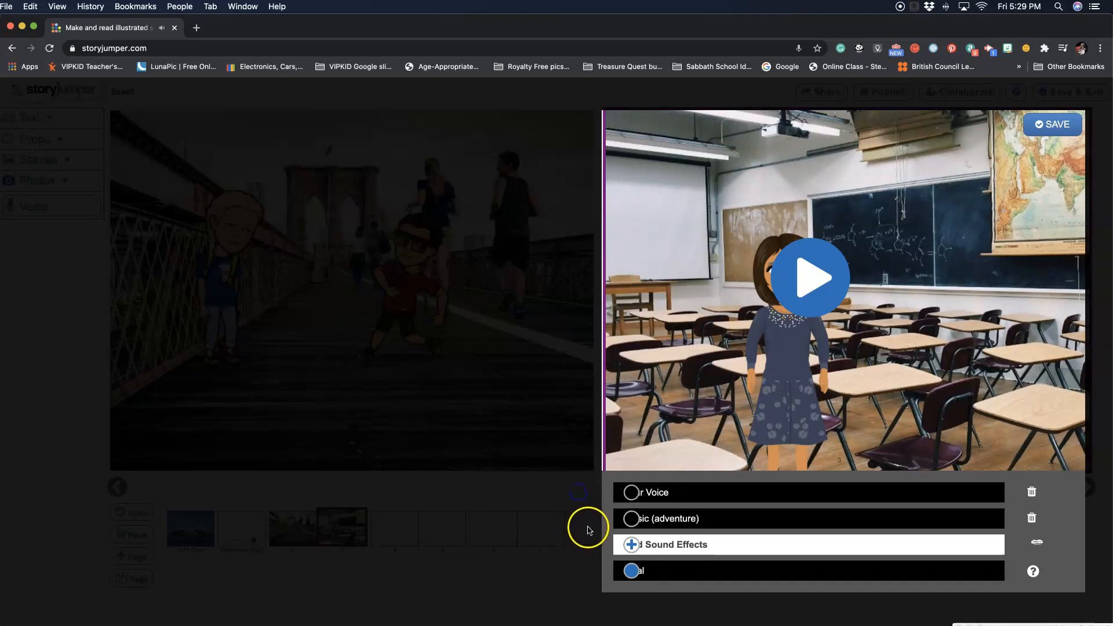
click(799, 294)
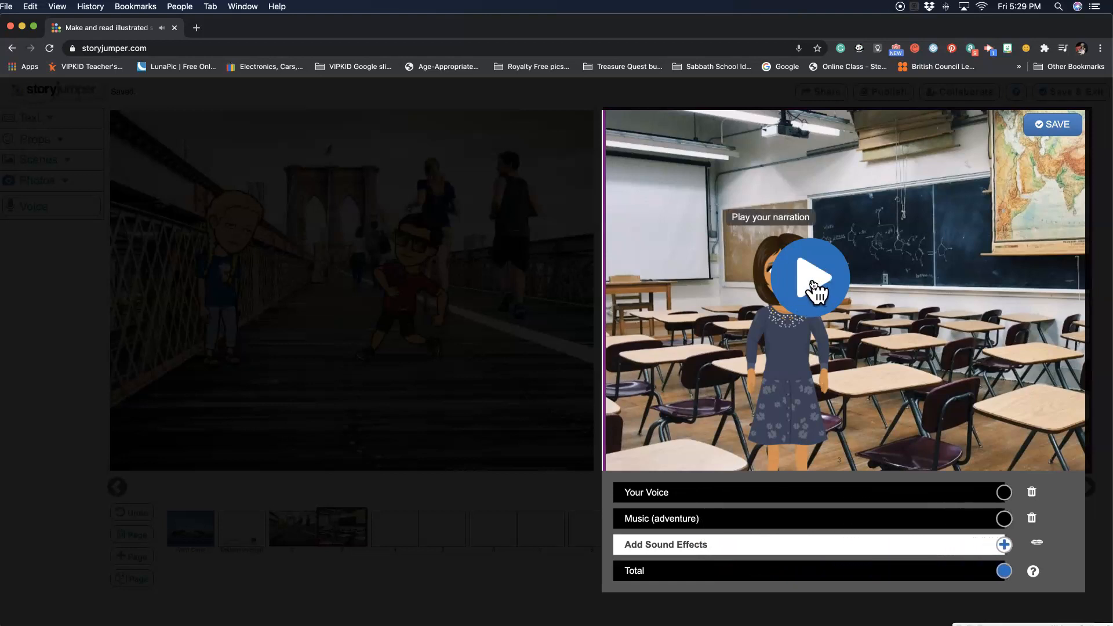
click(814, 283)
click(813, 283)
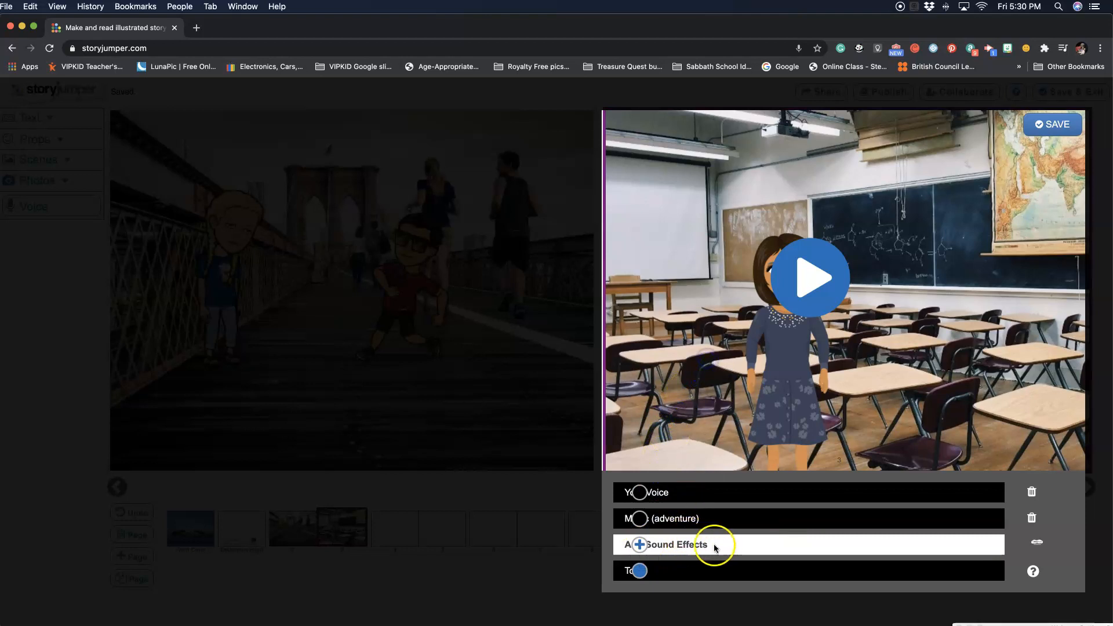
Play page 3's combined audio, pause it about three quarters through and open the sound effects library there
click(815, 296)
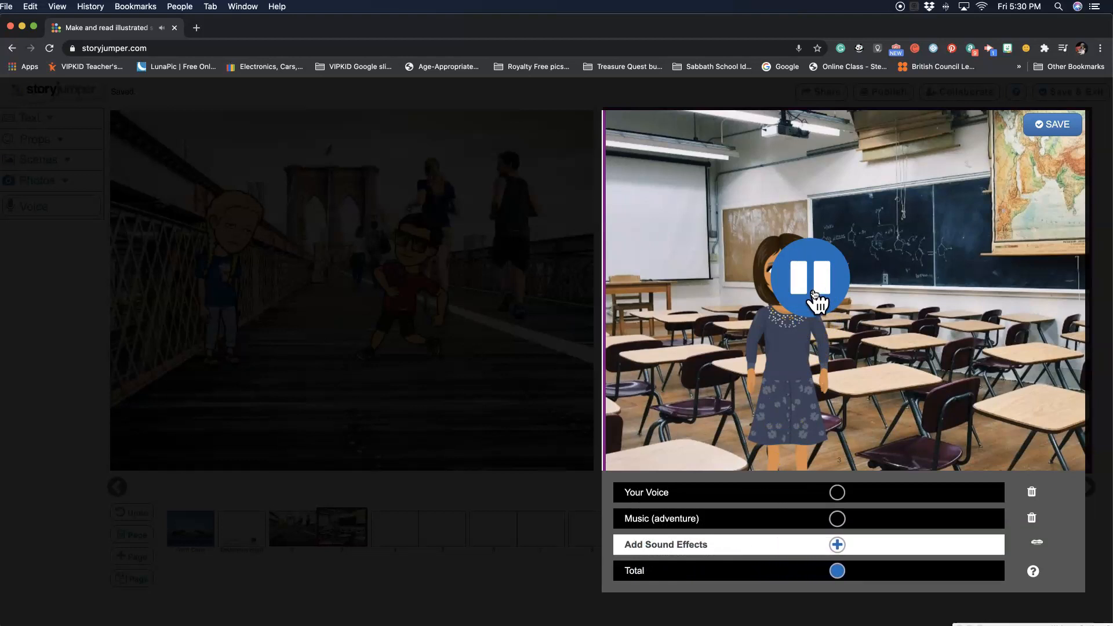
click(815, 295)
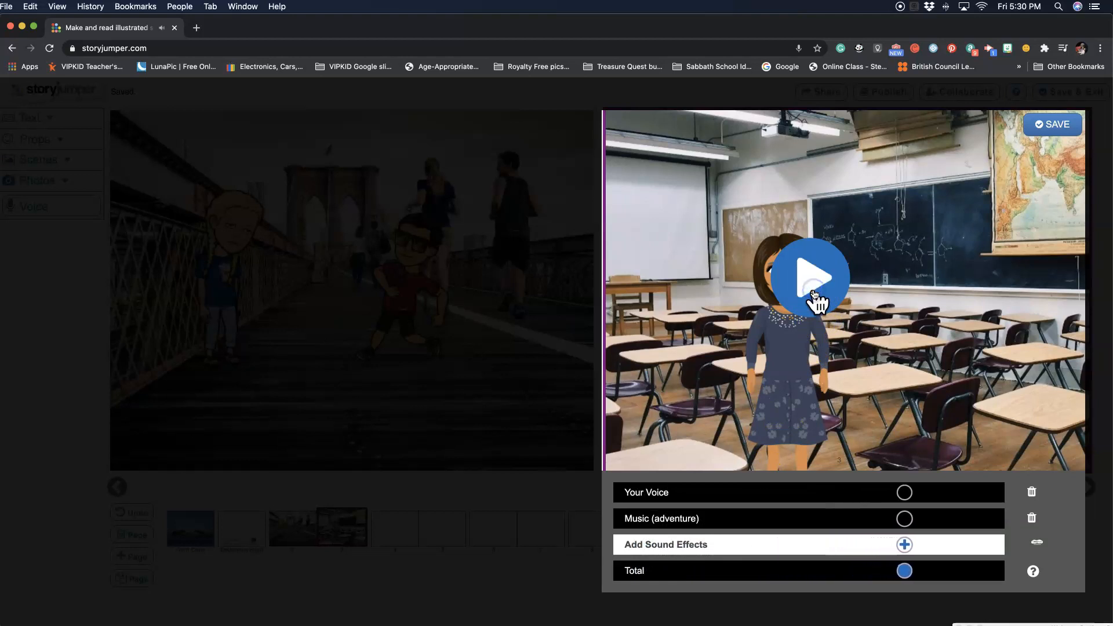
click(905, 545)
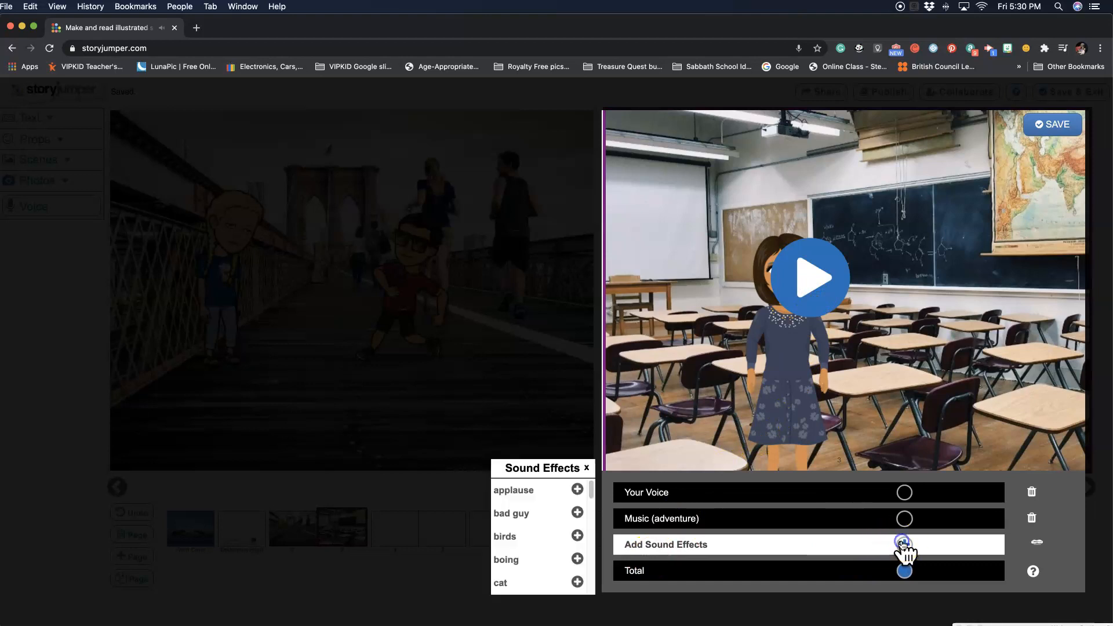
Browse the sound effects library and preview effects such as bad guy, eat crunchy, horse and wrong
click(527, 515)
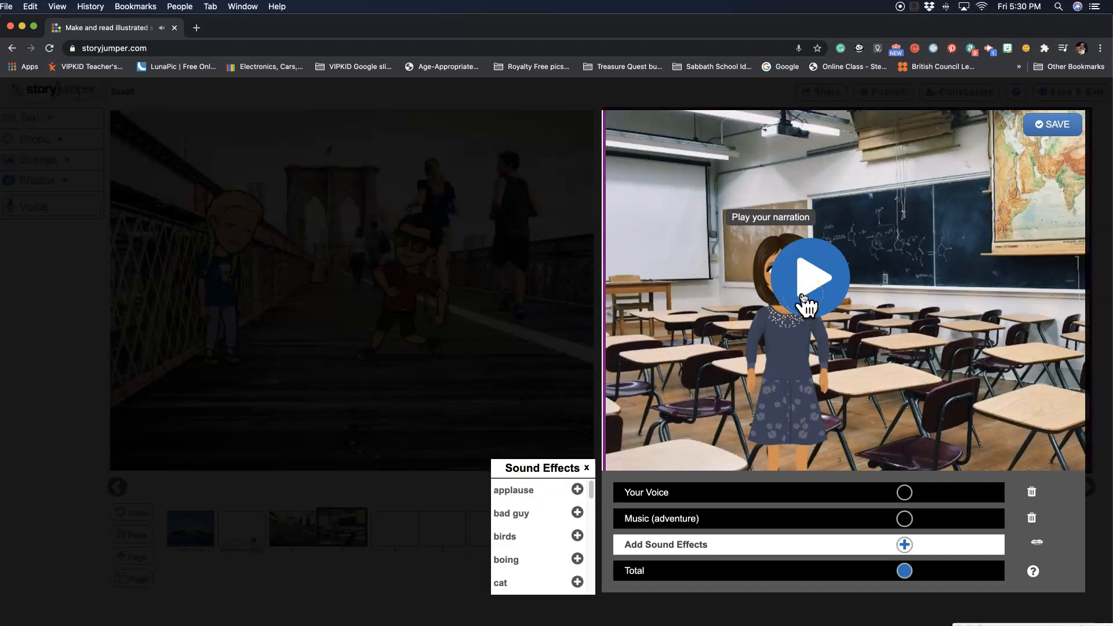
scroll(540, 539, down, 6)
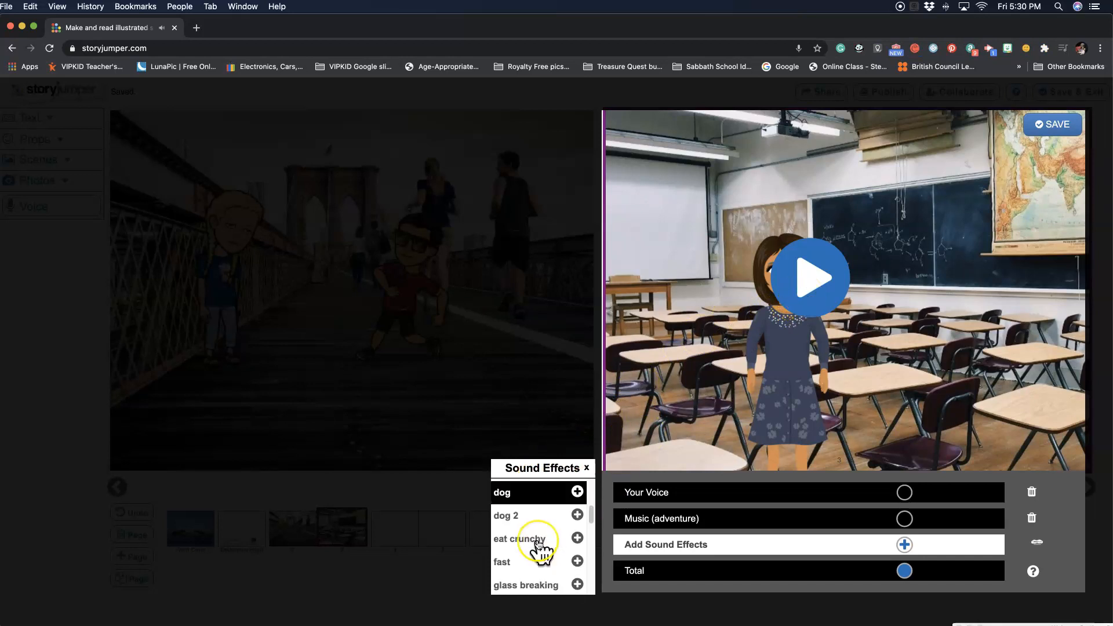
click(538, 543)
scroll(537, 545, down, 3)
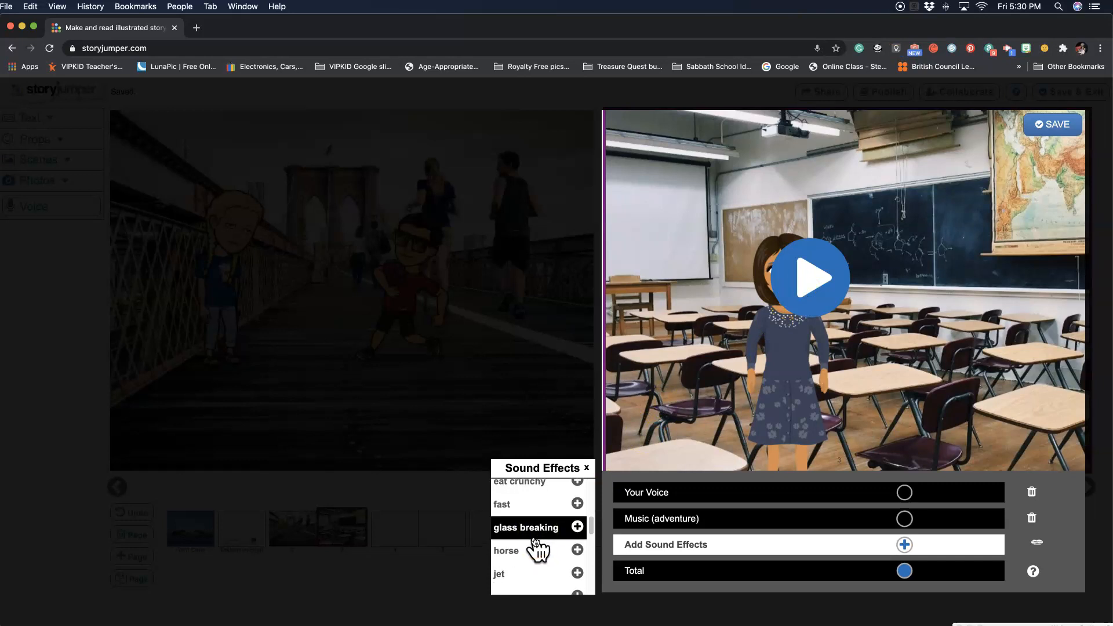
click(525, 550)
scroll(522, 548, down, 2)
click(519, 539)
click(521, 584)
scroll(517, 551, down, 5)
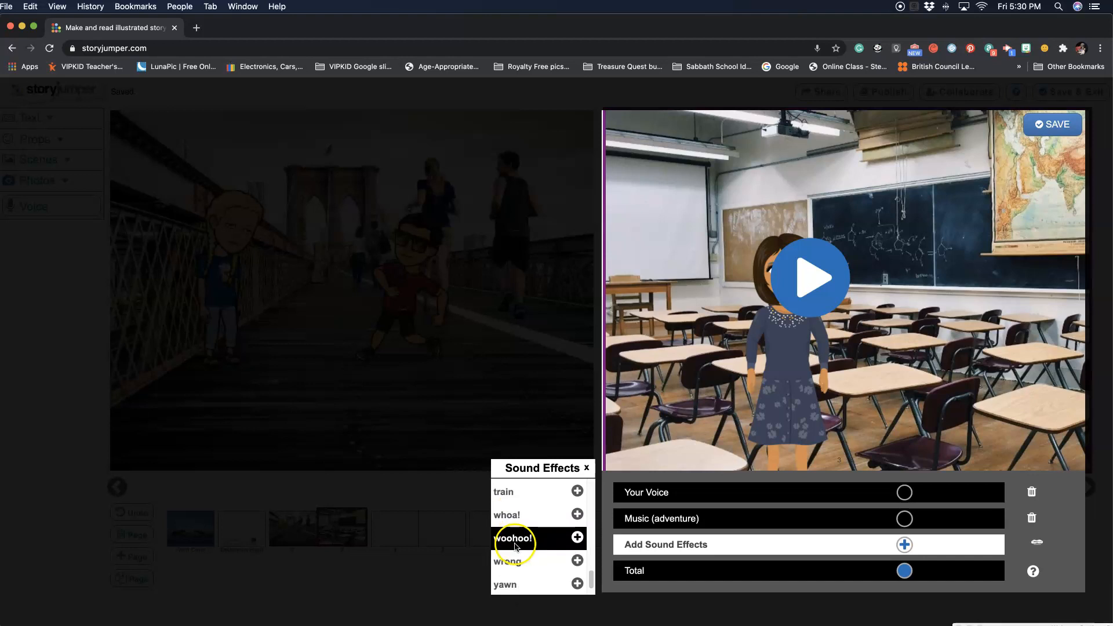
click(524, 561)
click(512, 579)
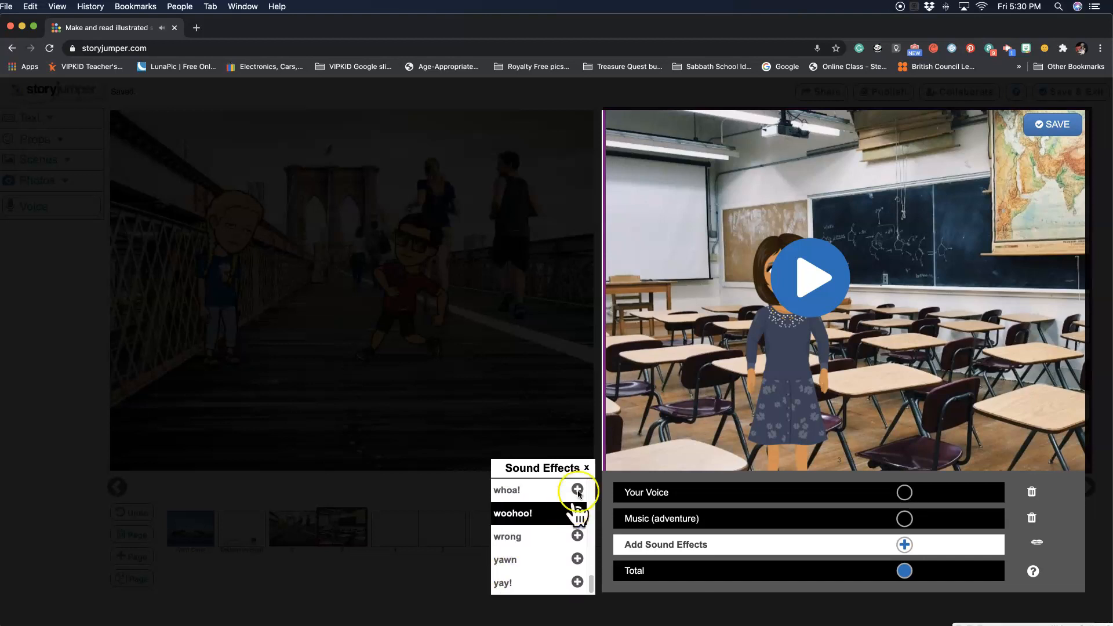
Advance the playback close to the narration's end, insert the yay! sound effect there and play back the result
click(819, 290)
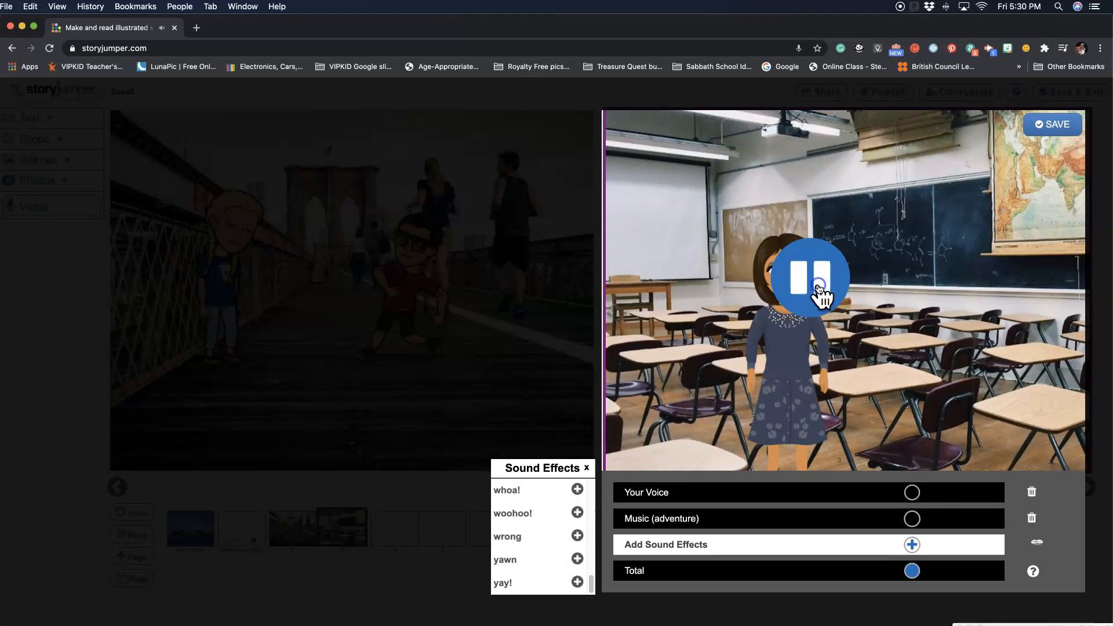
click(819, 286)
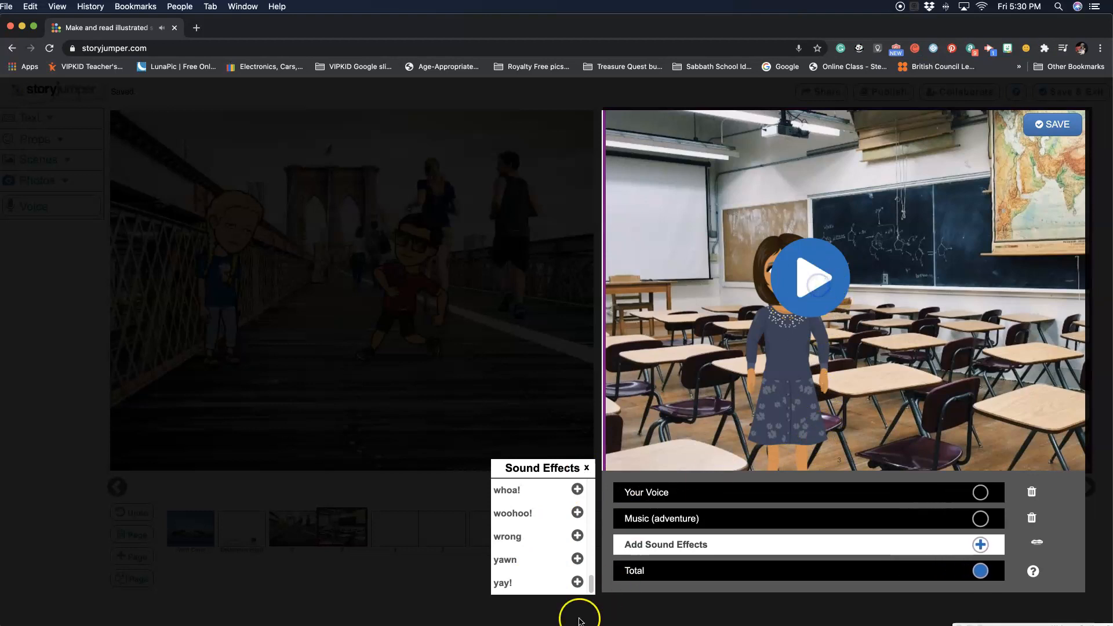
click(577, 583)
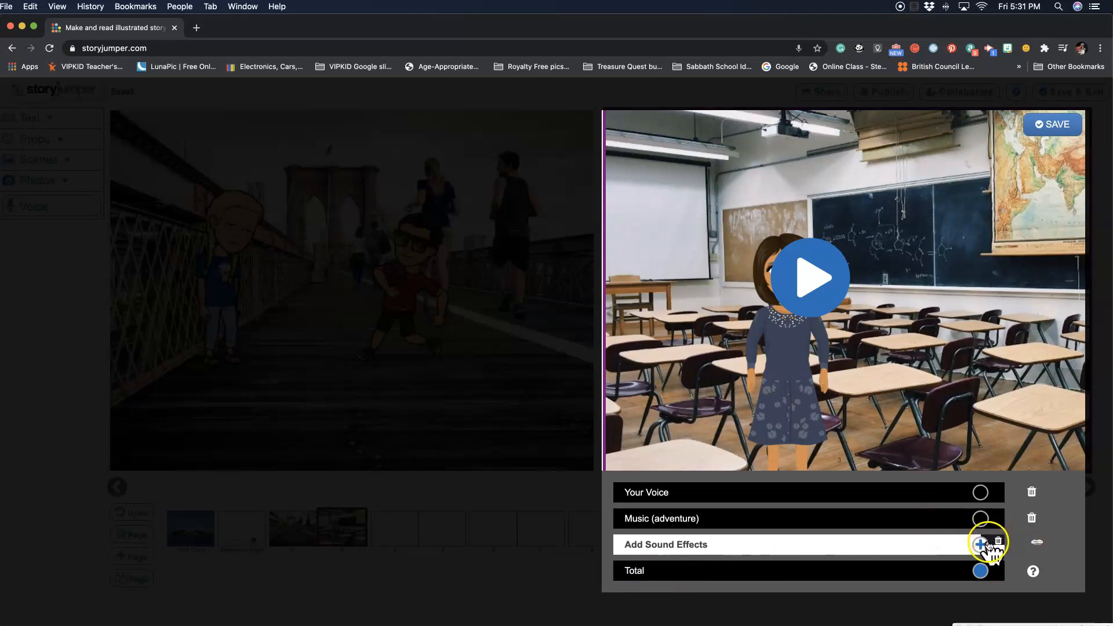
click(811, 303)
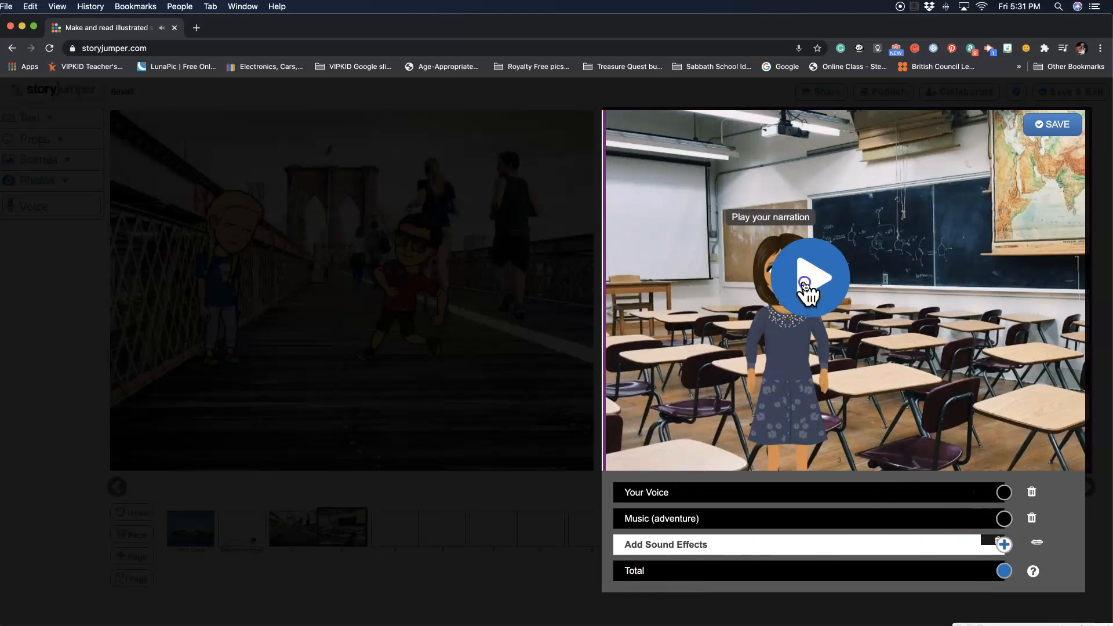
click(808, 290)
click(1008, 543)
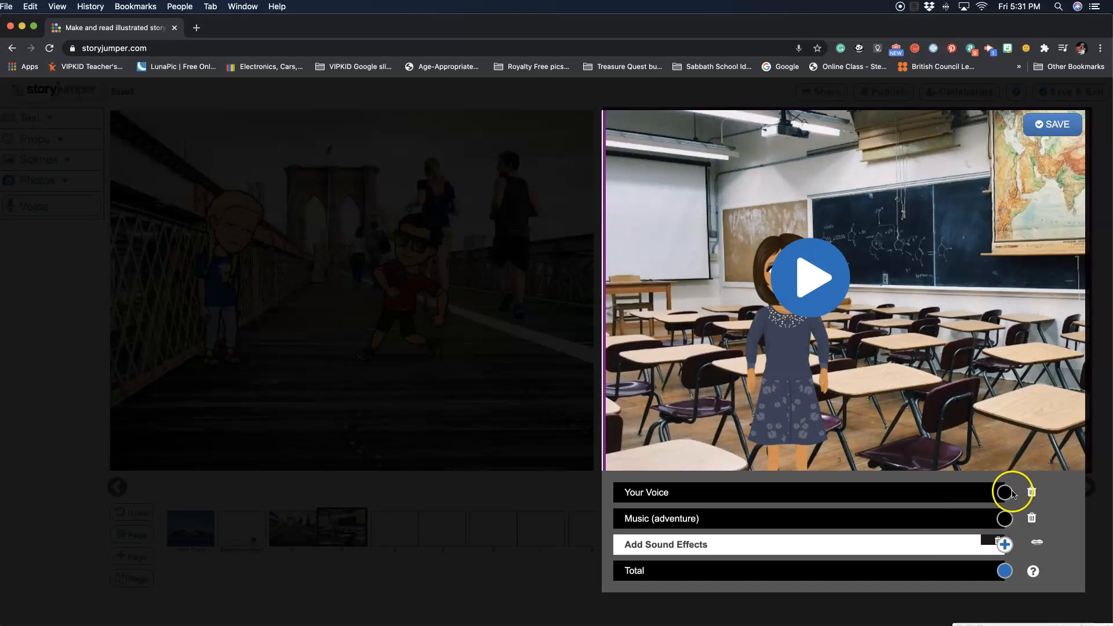
Delete the voice narration from page 3 and record a new one for the same page
click(1031, 492)
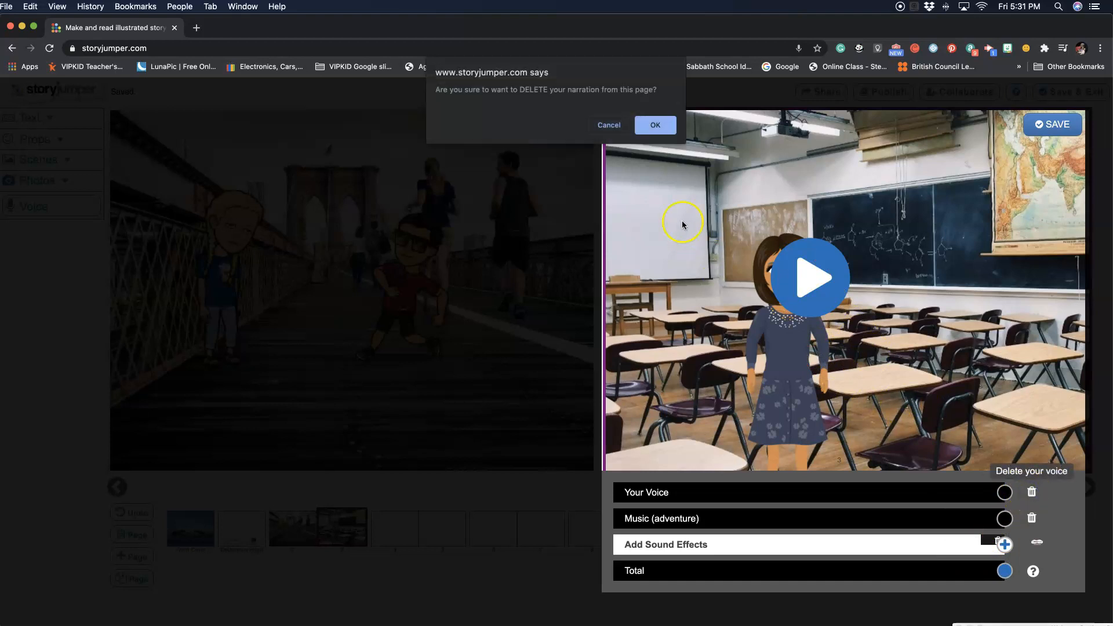
click(657, 127)
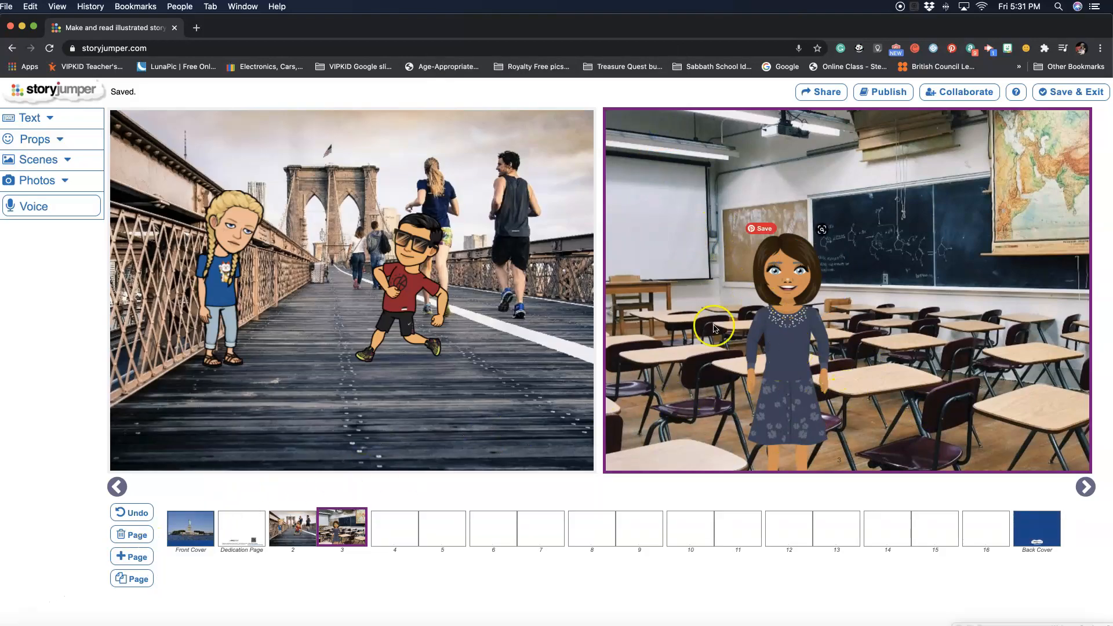
click(54, 207)
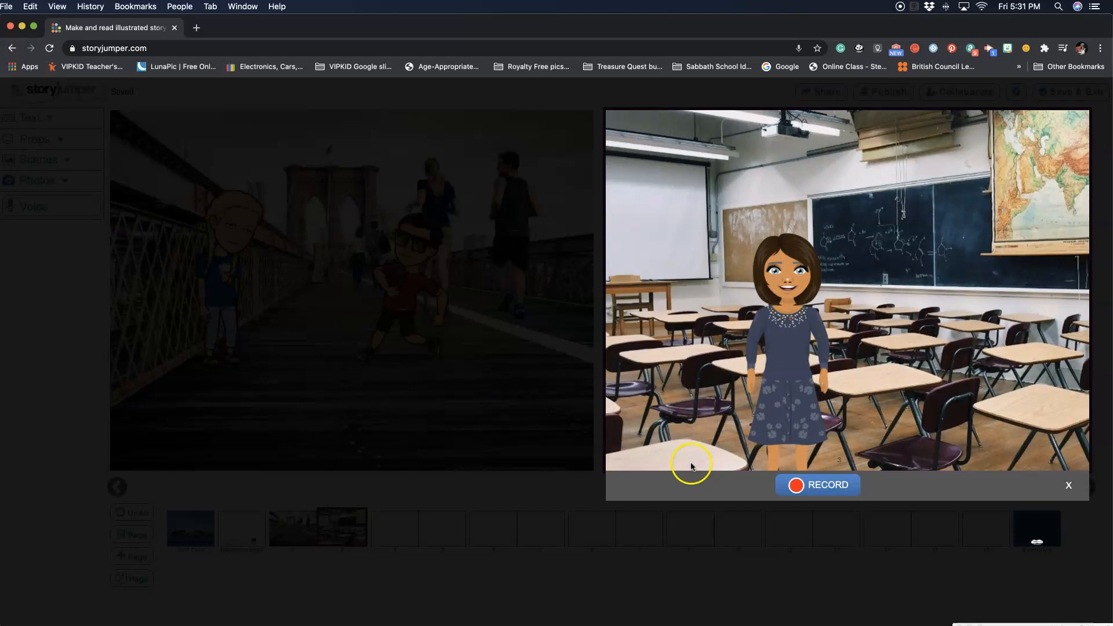
click(807, 484)
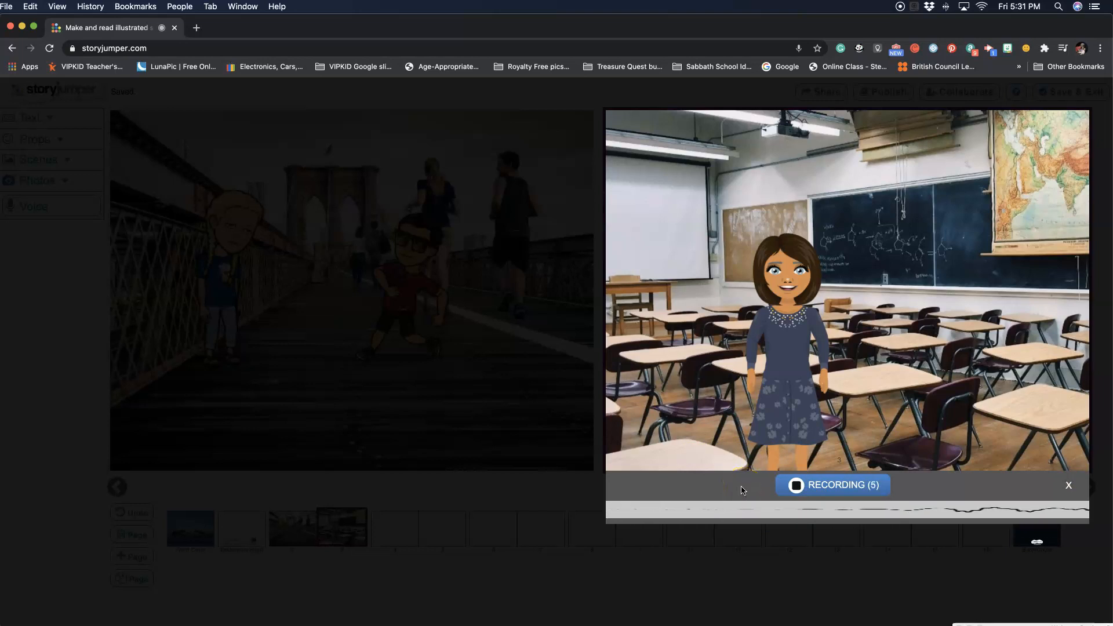
click(758, 488)
click(819, 488)
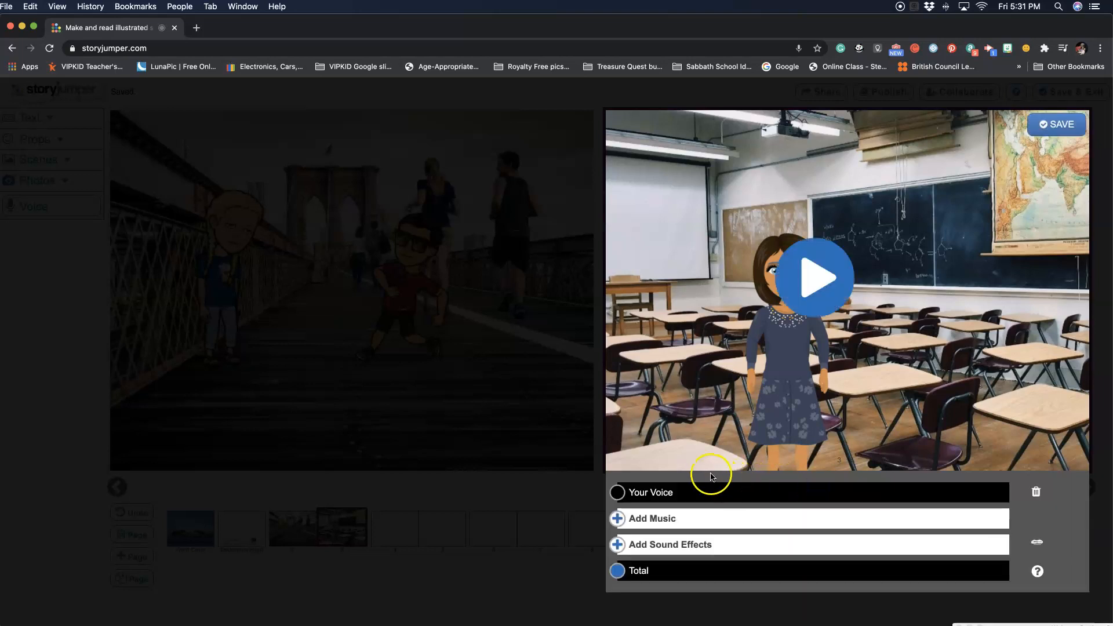
Play the new narration, pause it about three quarters through and insert the yay! sound effect at that point
click(619, 518)
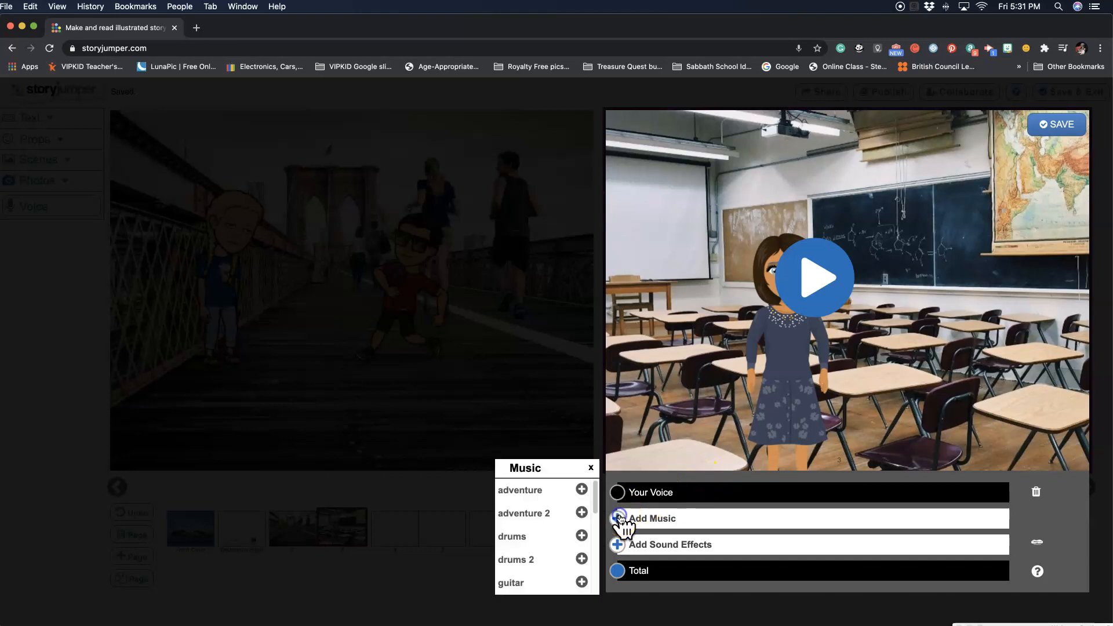
click(556, 493)
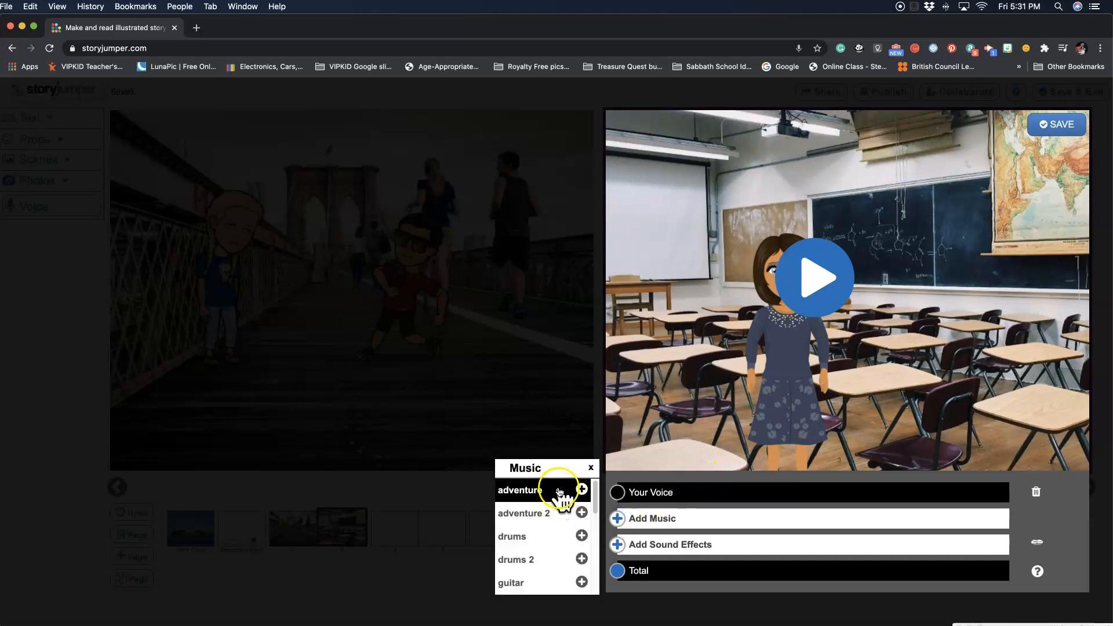
click(617, 545)
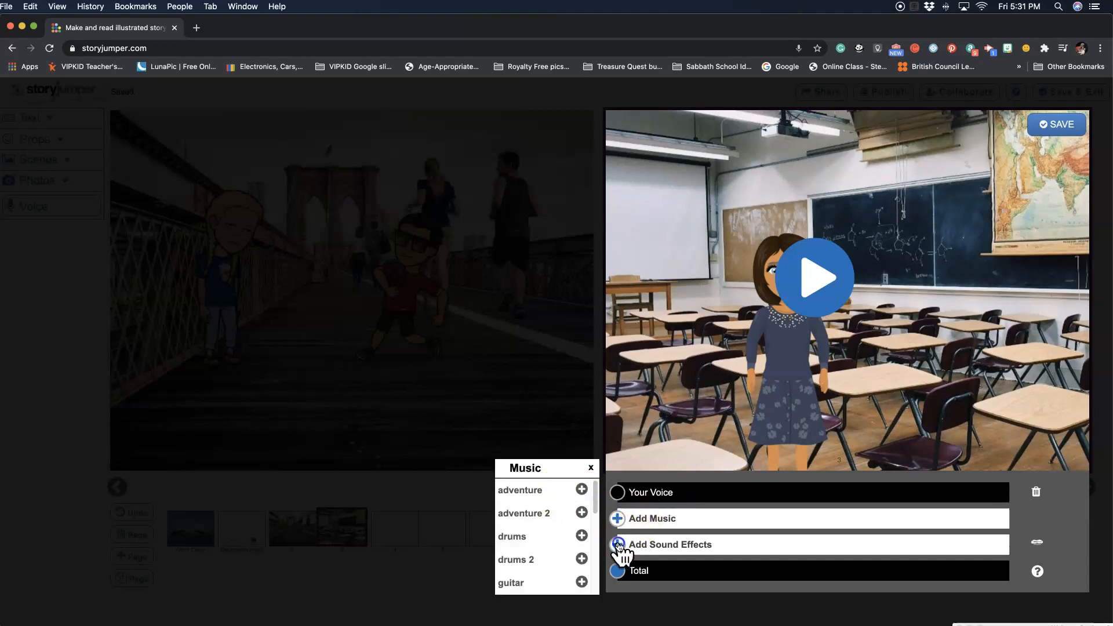
click(812, 279)
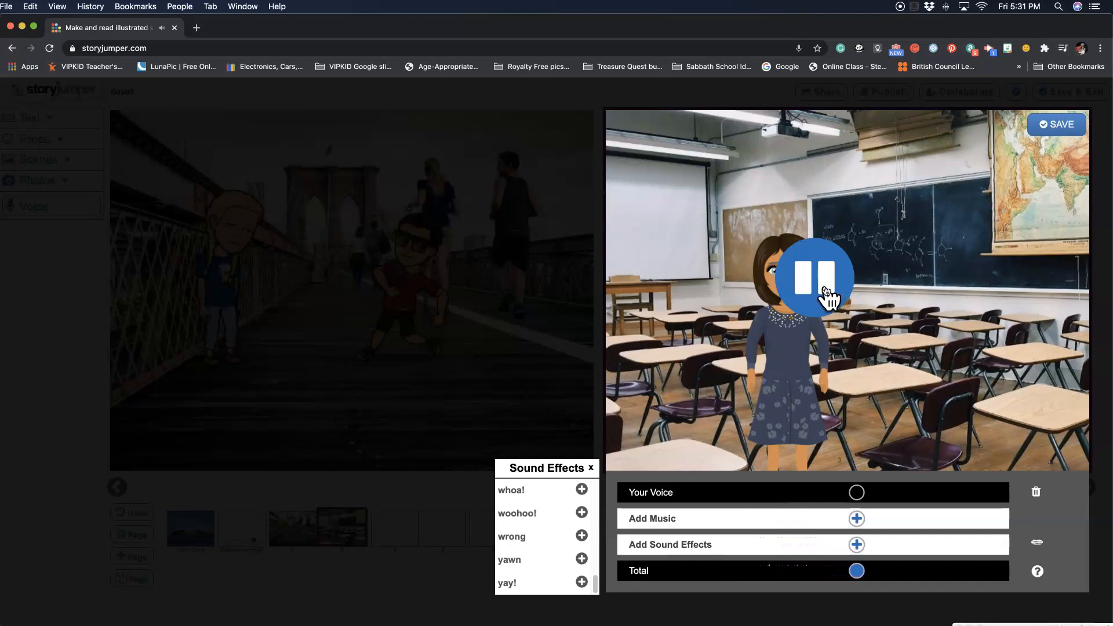
click(827, 290)
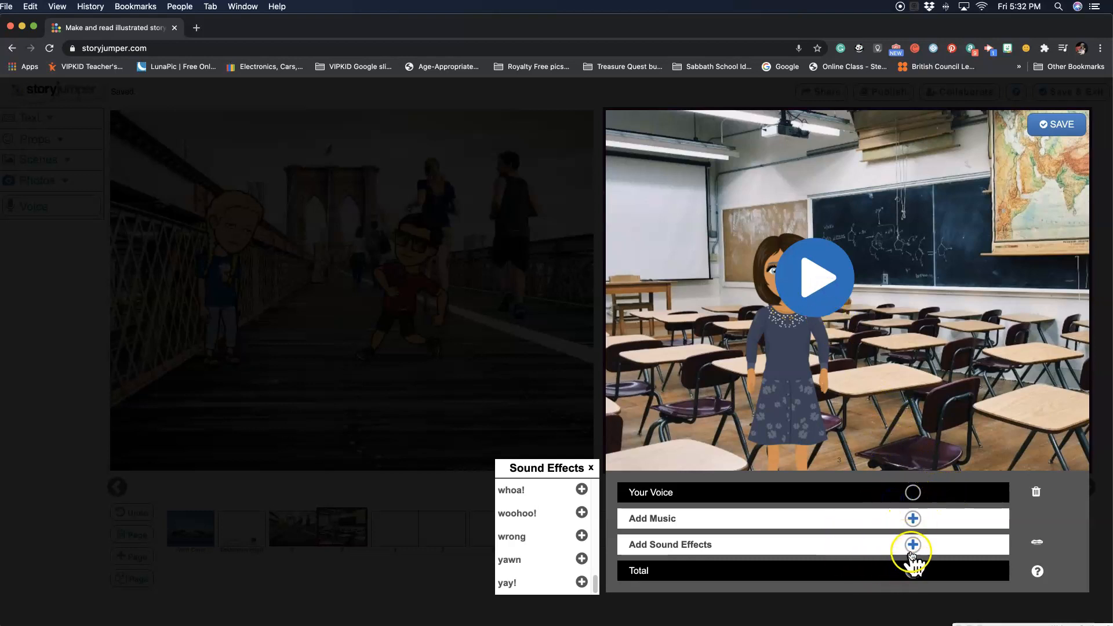
click(520, 583)
click(583, 582)
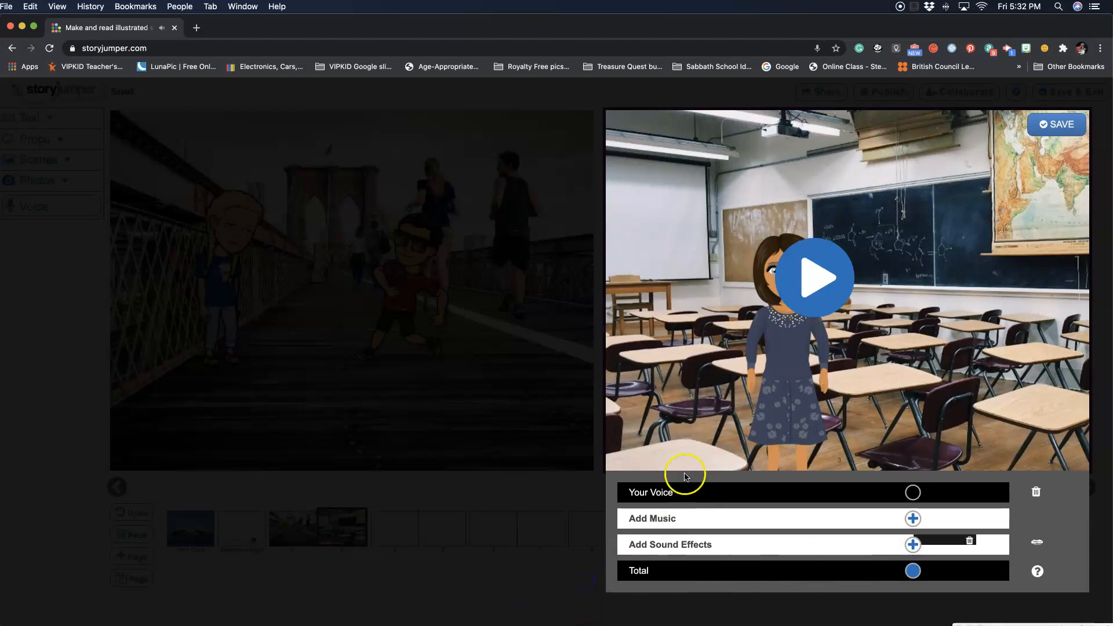
Play back the narration with its sound effect and save it to page 3
click(819, 281)
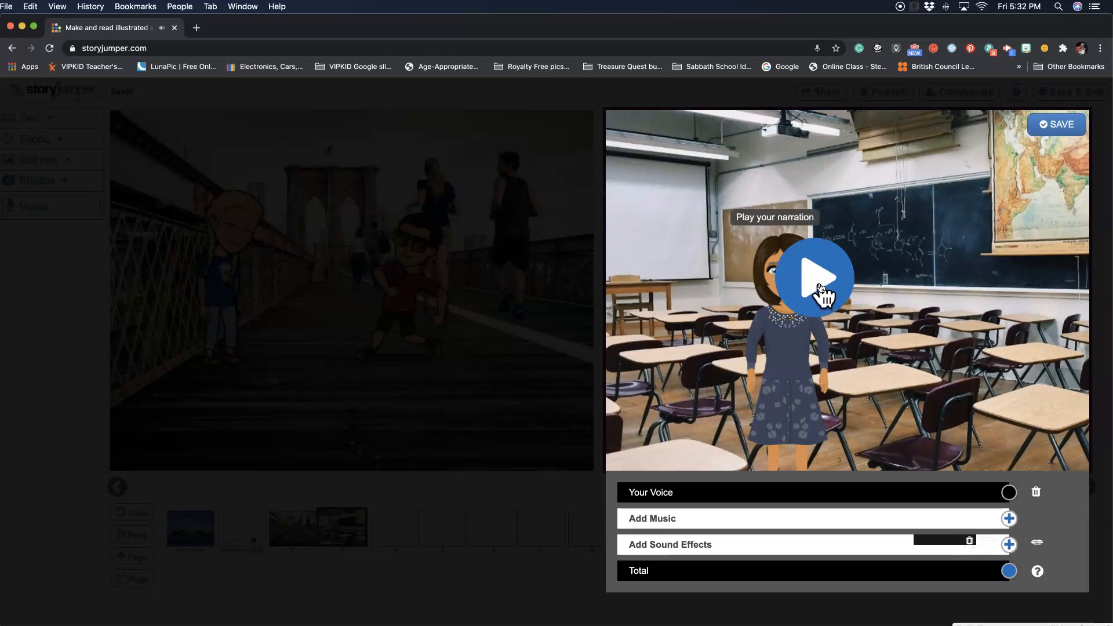
click(820, 287)
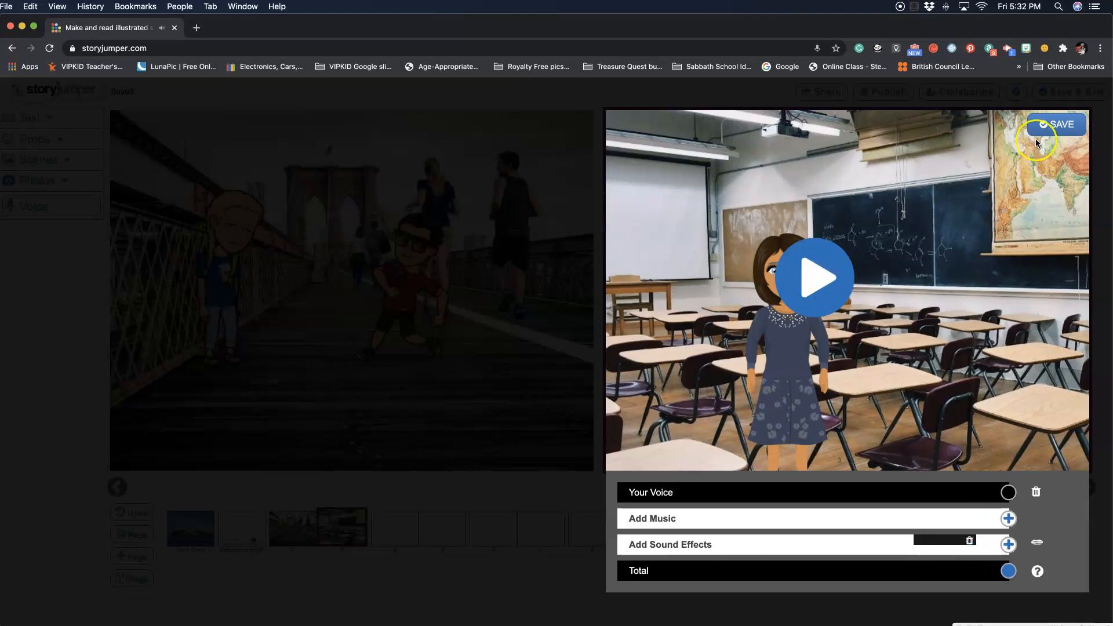
click(1059, 123)
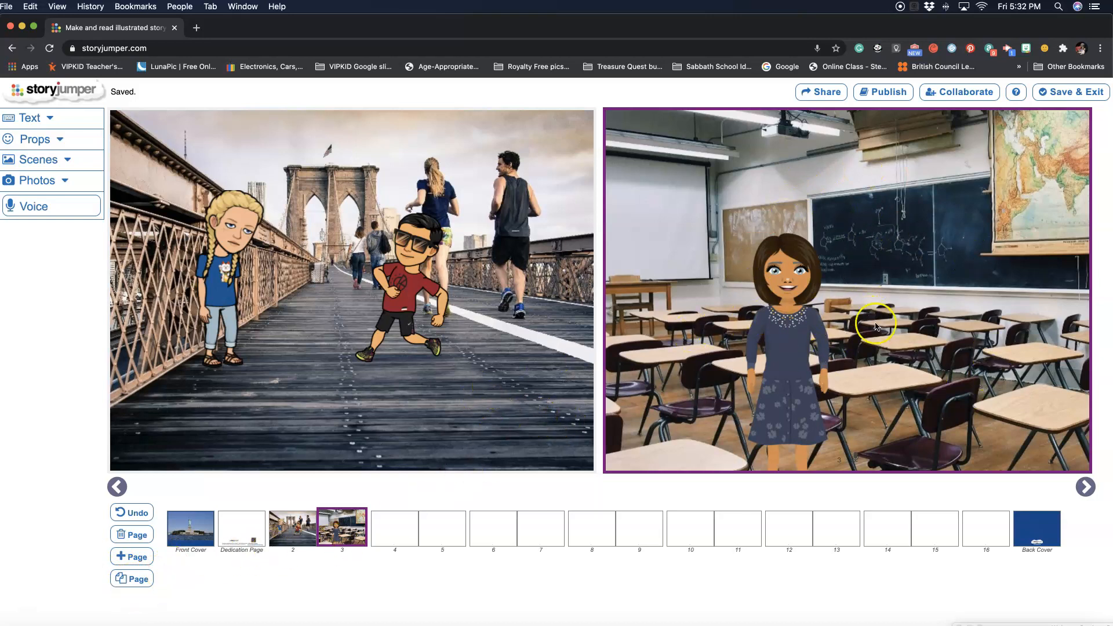
Duplicate classroom page 3 and select the copy on page 4
click(133, 579)
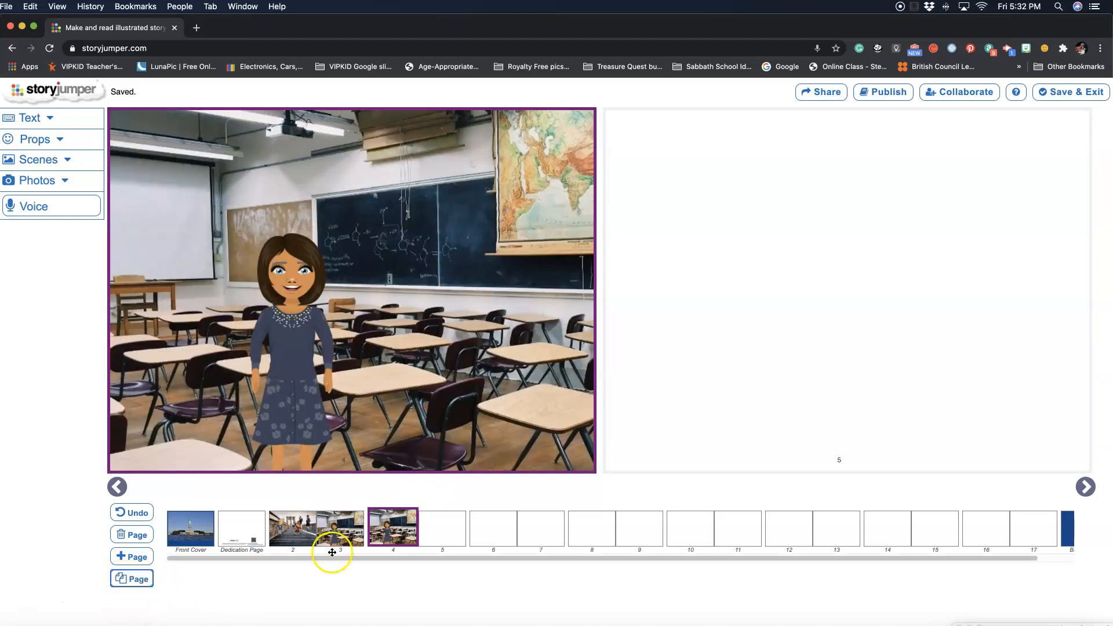
click(344, 531)
click(398, 536)
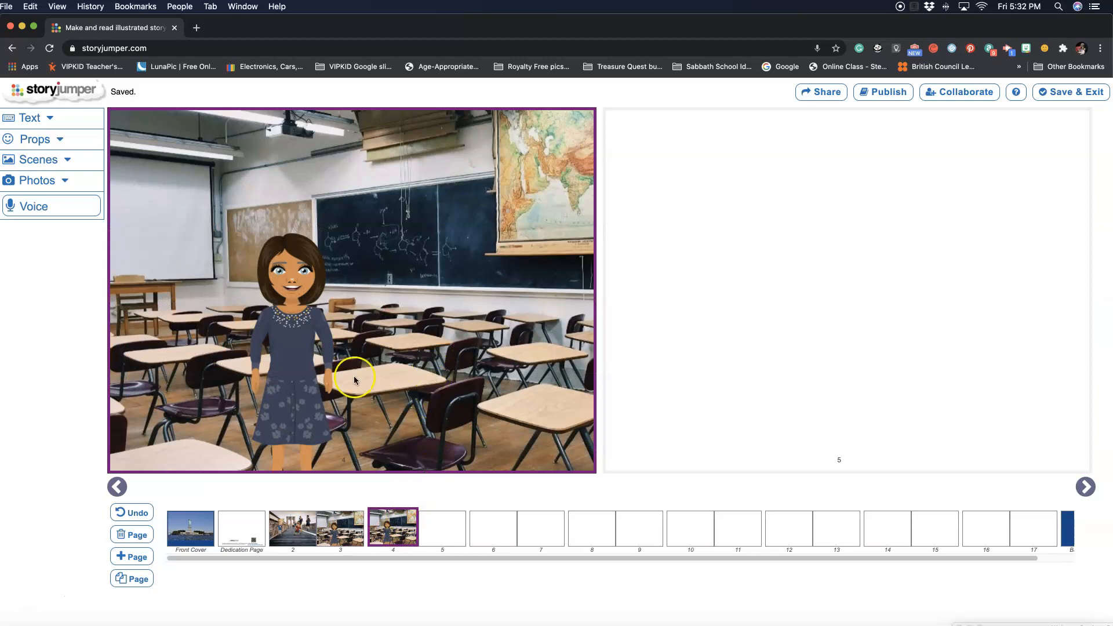
On page 4, move the character beneath the wall map, shrinking it and enlarging it back to about its original size
drag(321, 377, 489, 373)
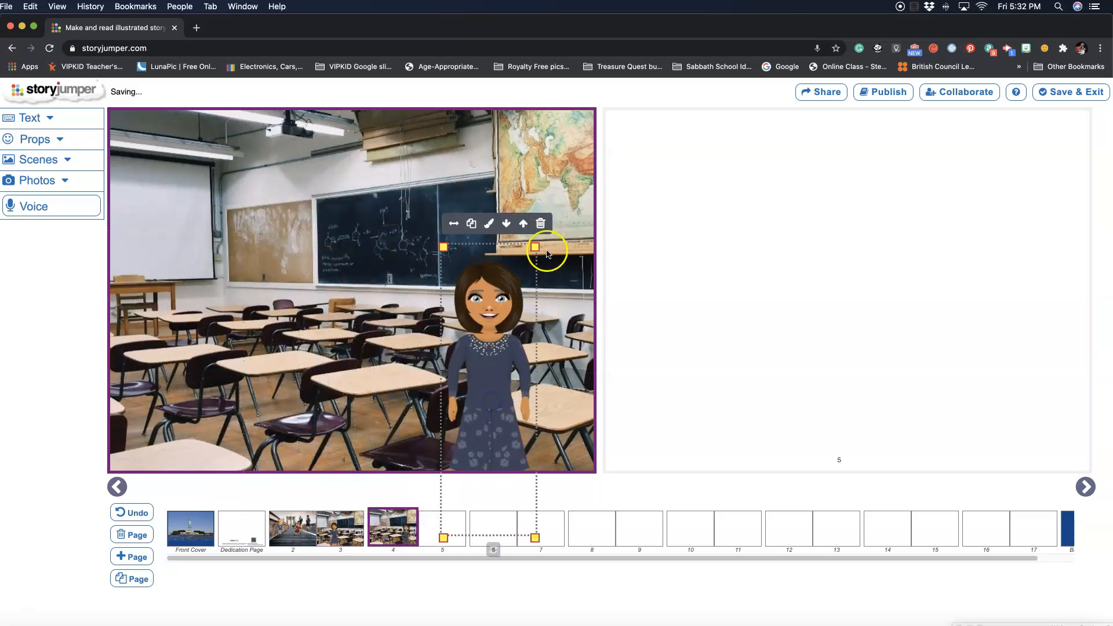
drag(537, 249, 513, 283)
click(513, 283)
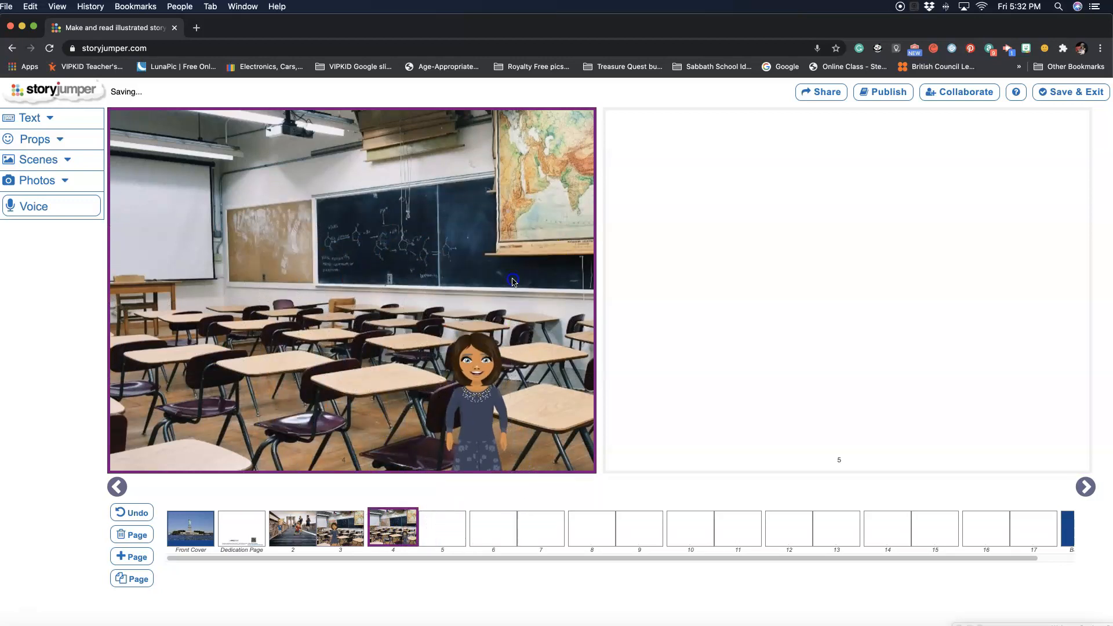
click(498, 335)
drag(512, 332, 537, 253)
mouse_move(485, 377)
mouse_down()
mouse_move(537, 378)
mouse_move(506, 372)
mouse_up()
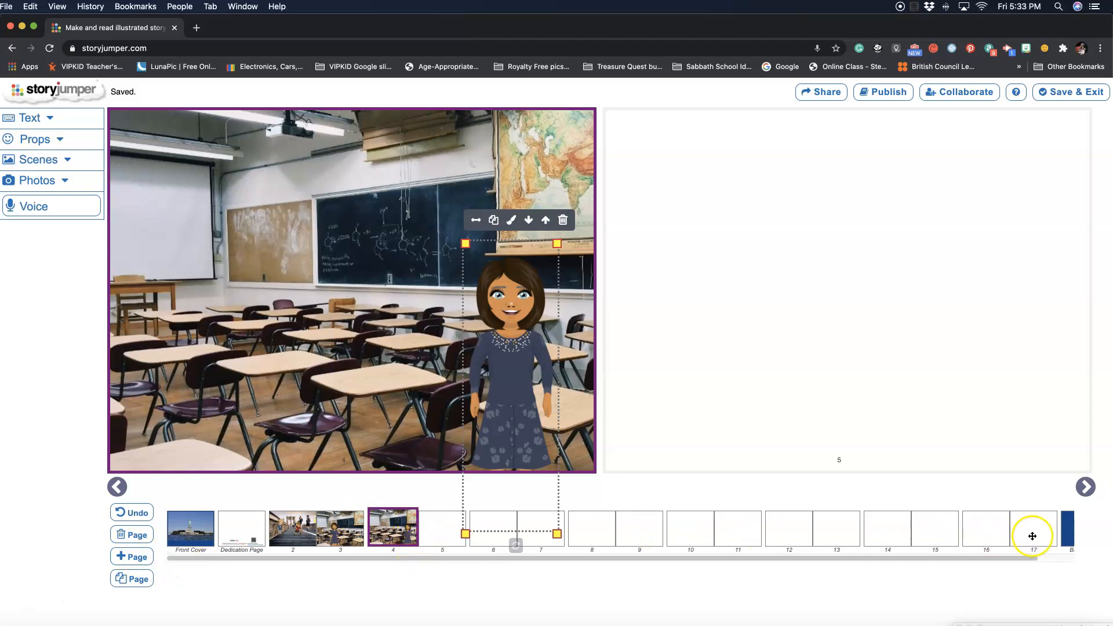
Add a blank page after page 4 and delete the blank page 5 again
click(126, 555)
click(132, 558)
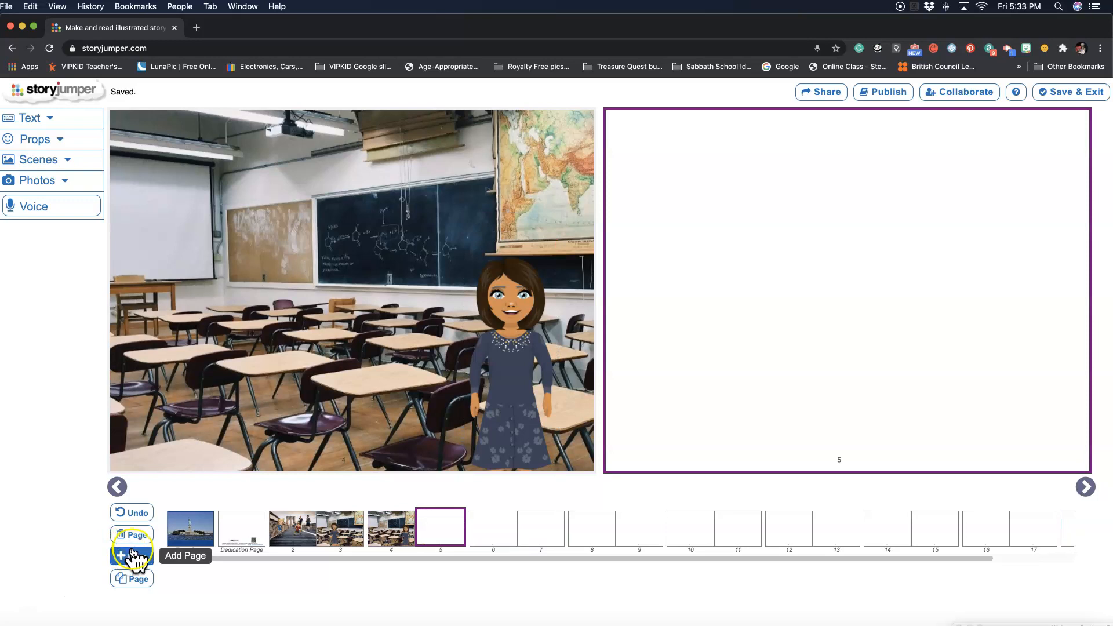
click(134, 536)
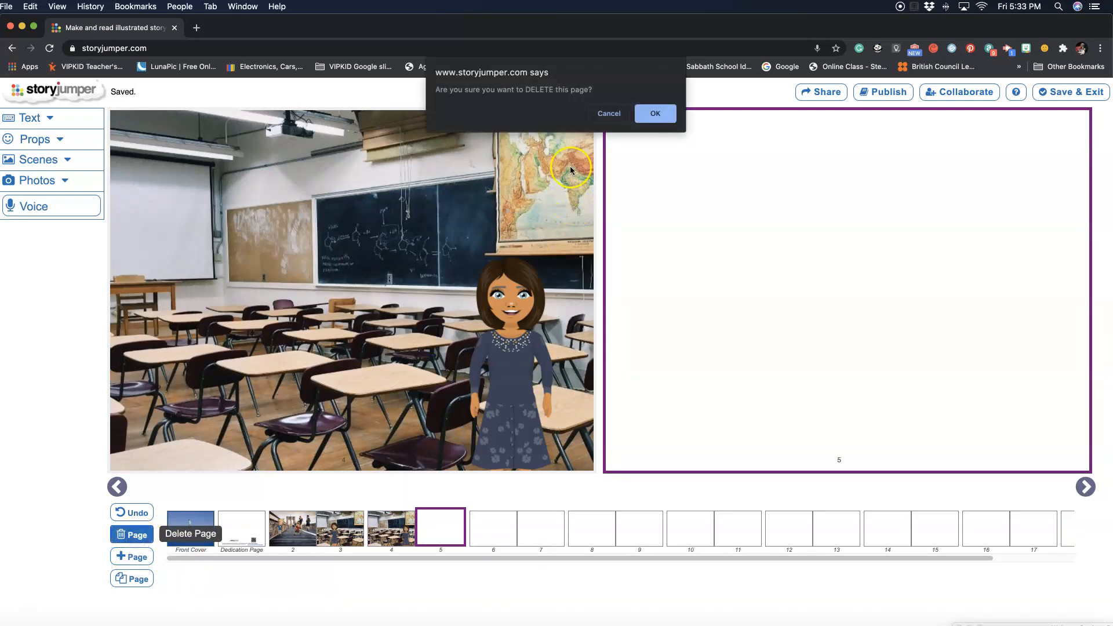
click(654, 114)
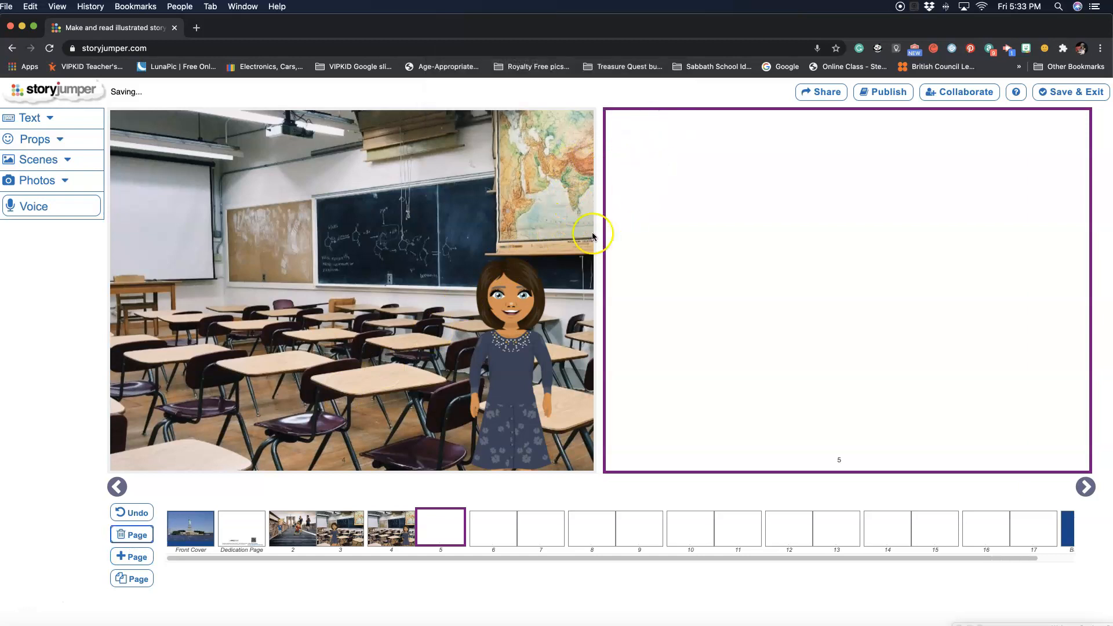
Delete the duplicated classroom page 4
click(378, 273)
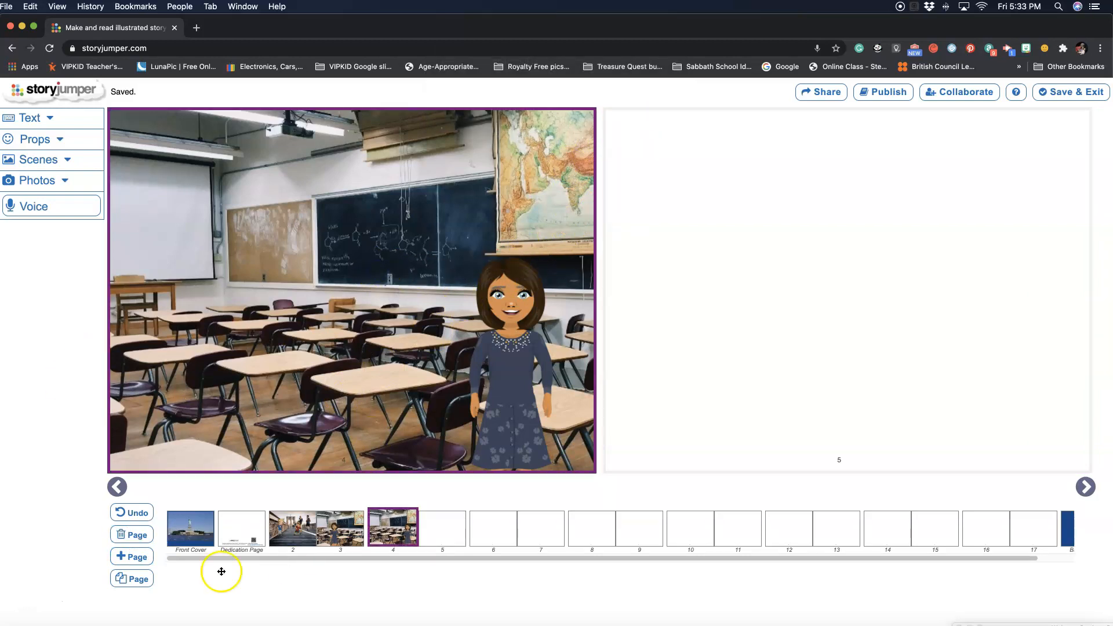
click(127, 537)
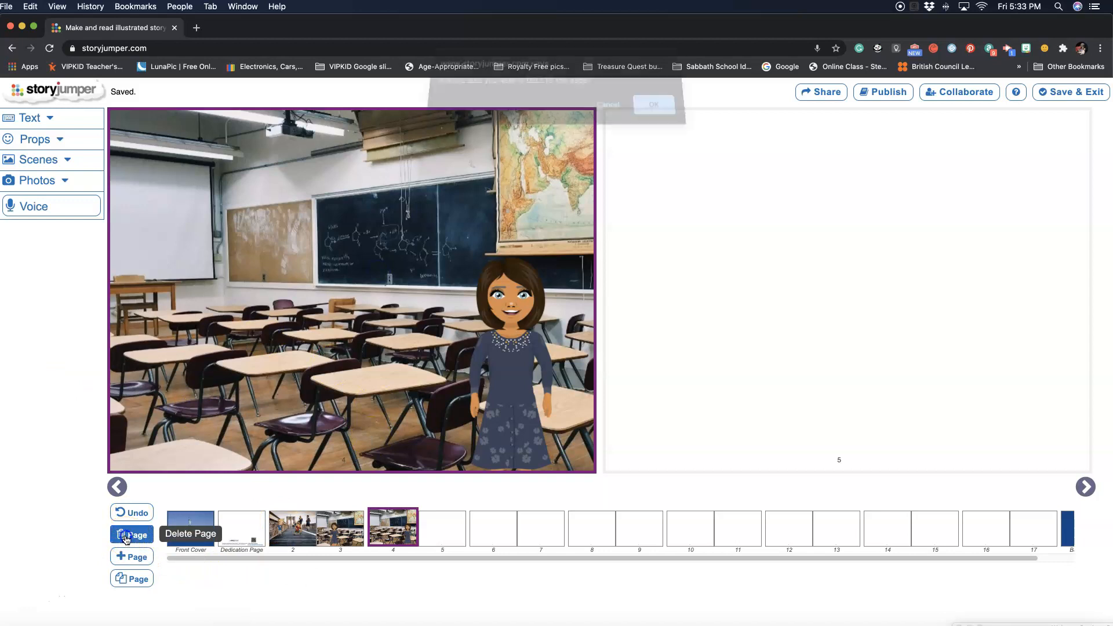
click(645, 115)
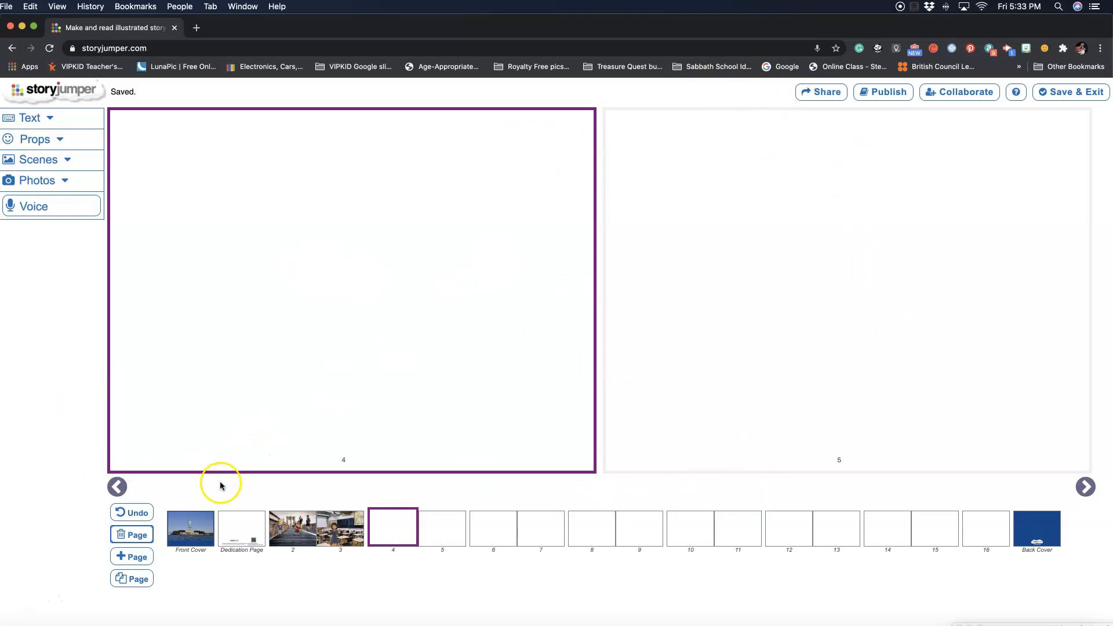
Return to the front cover and review the book's publishing options, including hardcover, paperback, eBook, audio book and gift card
click(191, 531)
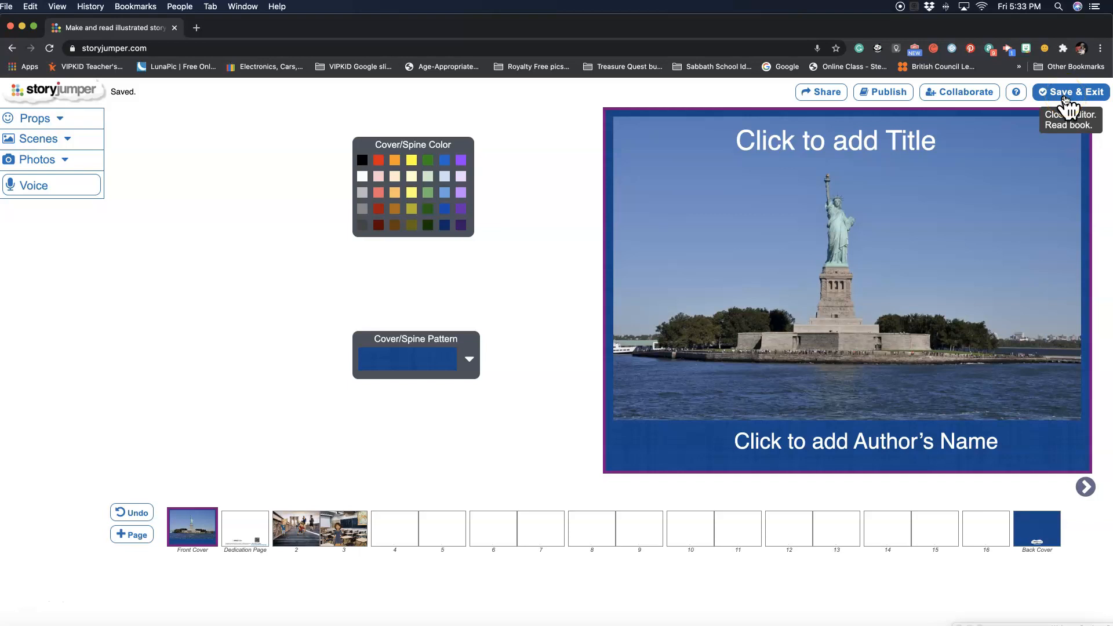
click(885, 98)
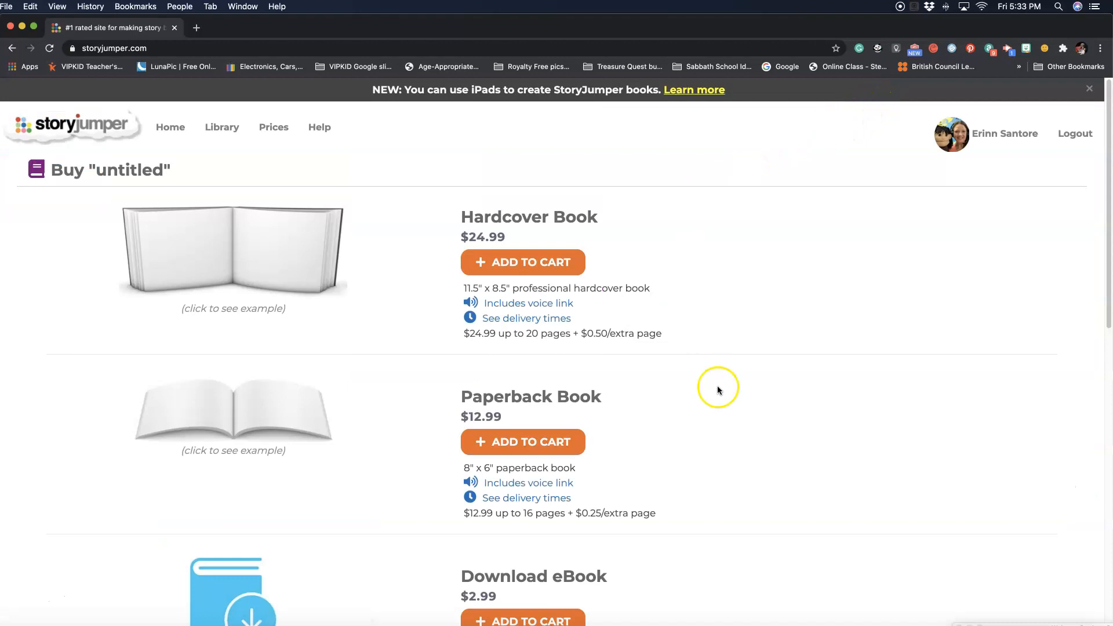
scroll(718, 385, down, 3)
scroll(717, 385, up, 3)
scroll(689, 383, down, 10)
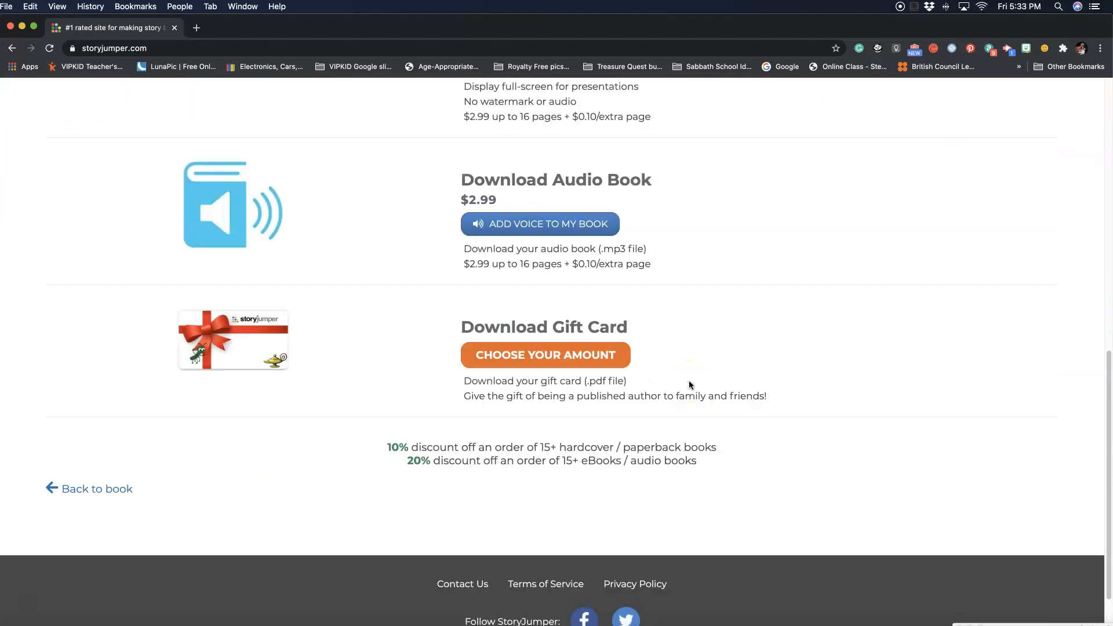
scroll(689, 384, down, 2)
scroll(690, 385, up, 12)
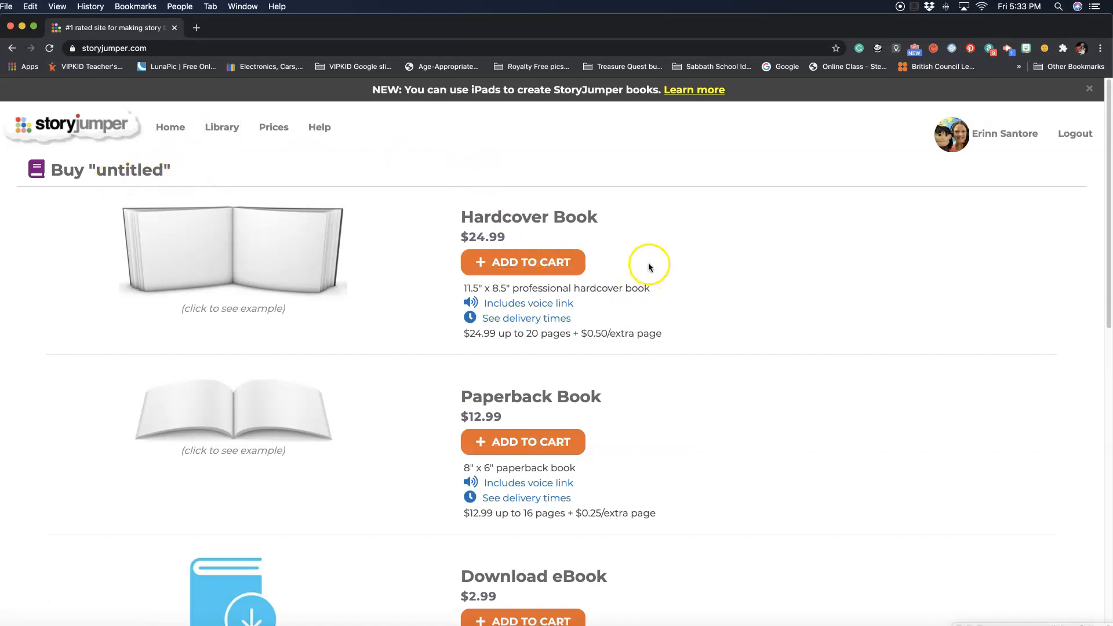
scroll(662, 268, down, 5)
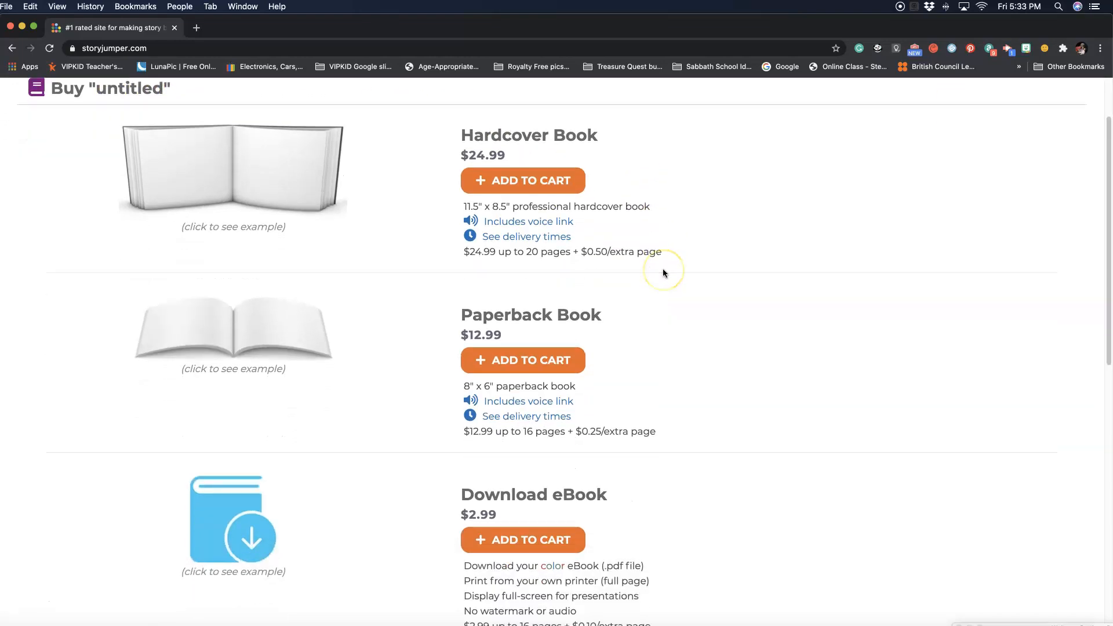
scroll(664, 273, down, 3)
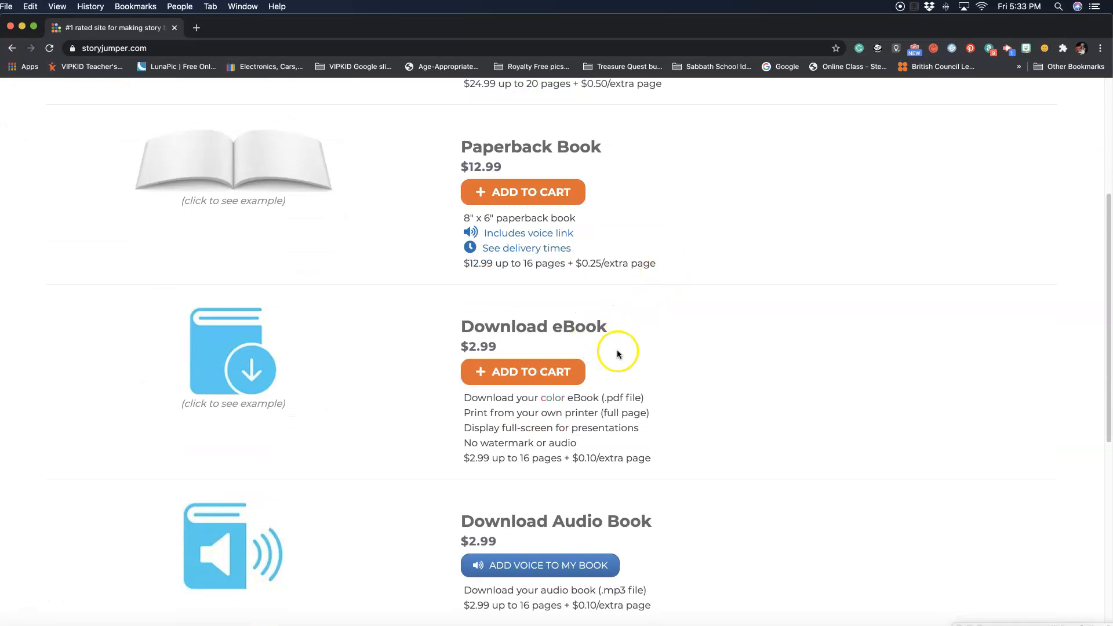
scroll(648, 359, down, 2)
scroll(651, 360, down, 3)
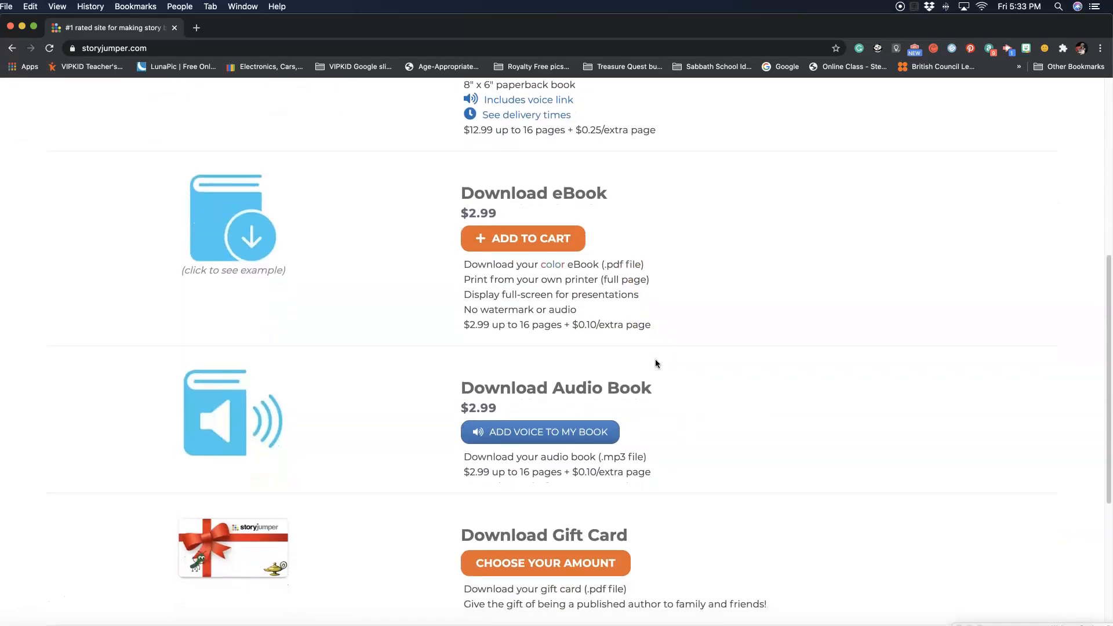
scroll(655, 364, up, 3)
scroll(655, 360, up, 5)
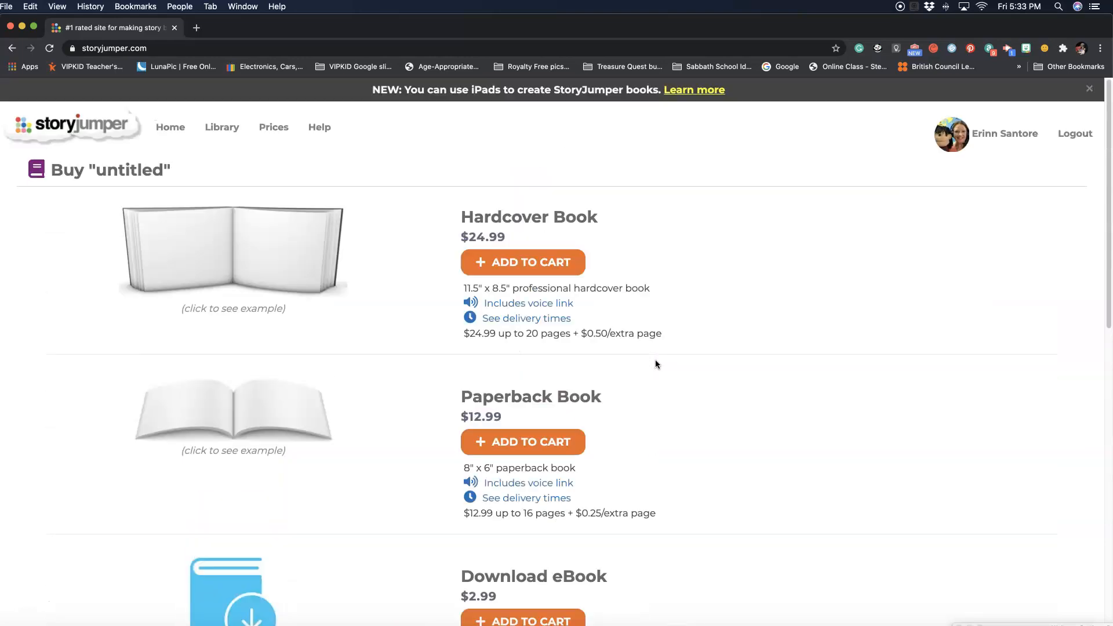
scroll(607, 426, down, 2)
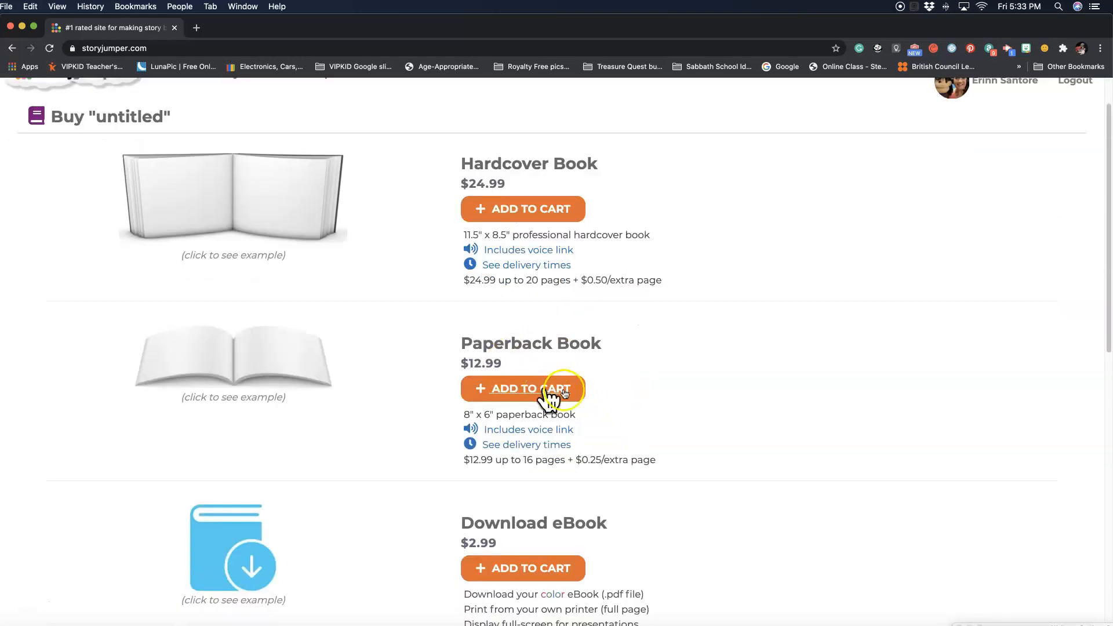
scroll(673, 398, up, 2)
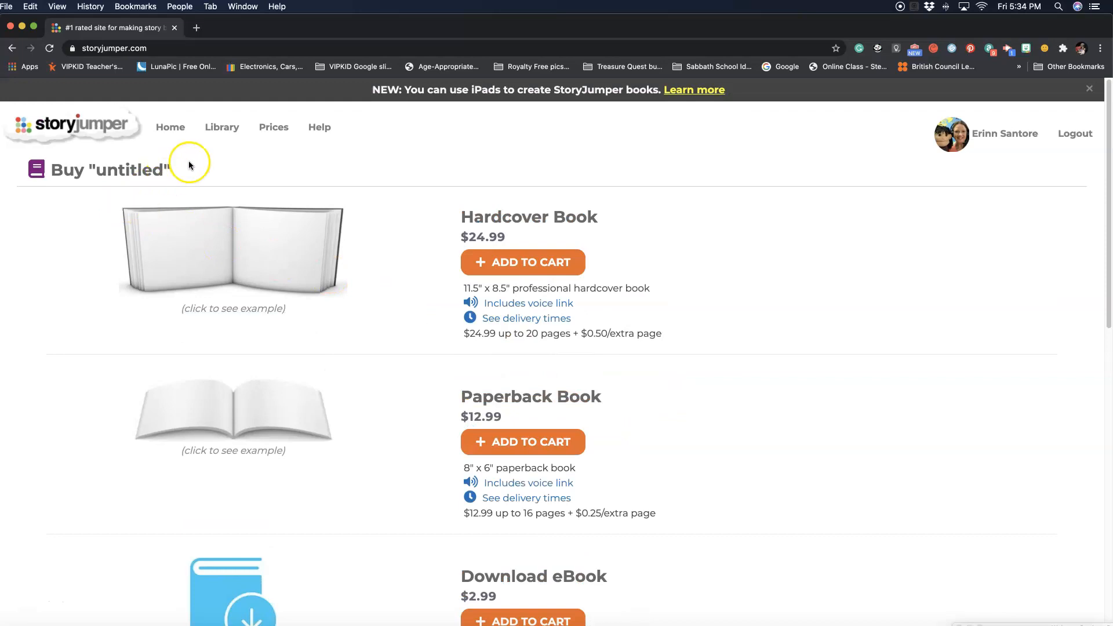
Look at the account options and the story library, and go to the home page's list of created books
click(992, 140)
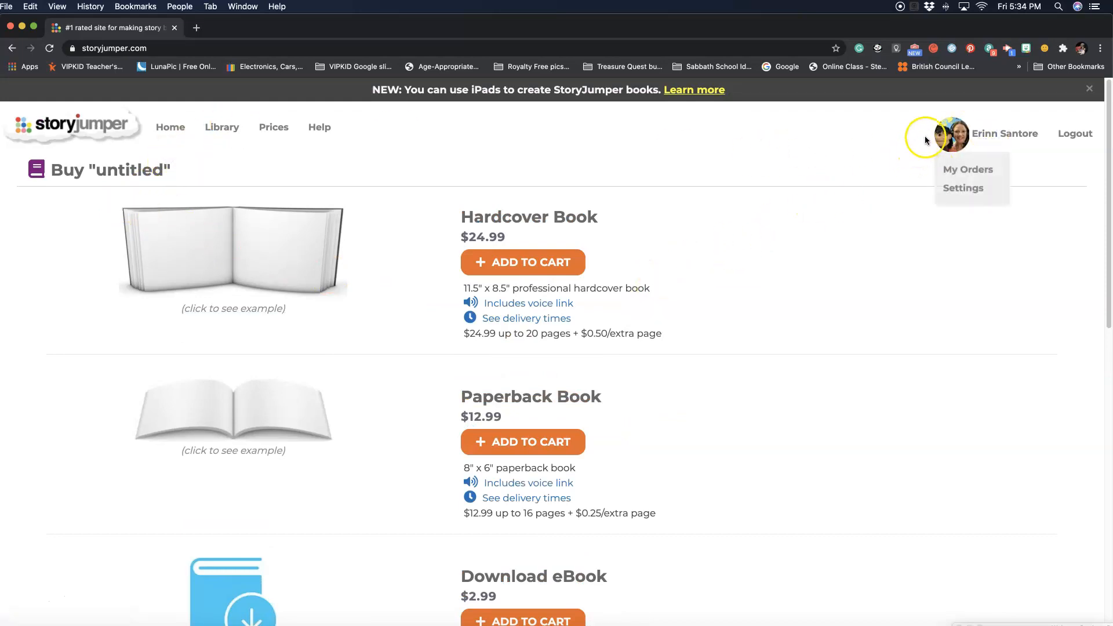
click(223, 127)
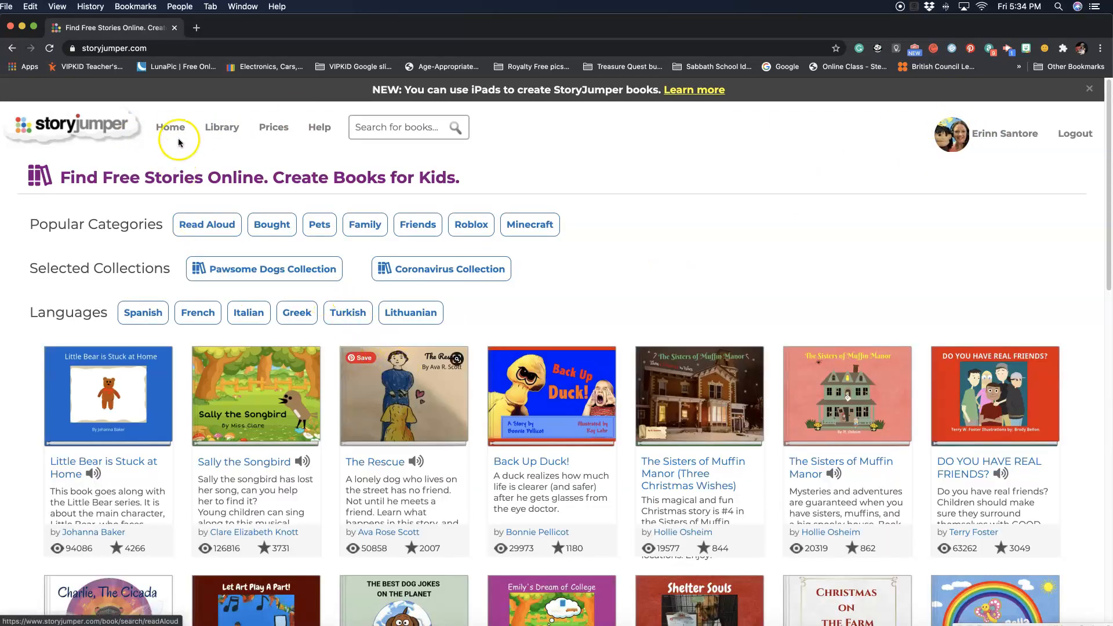
click(307, 324)
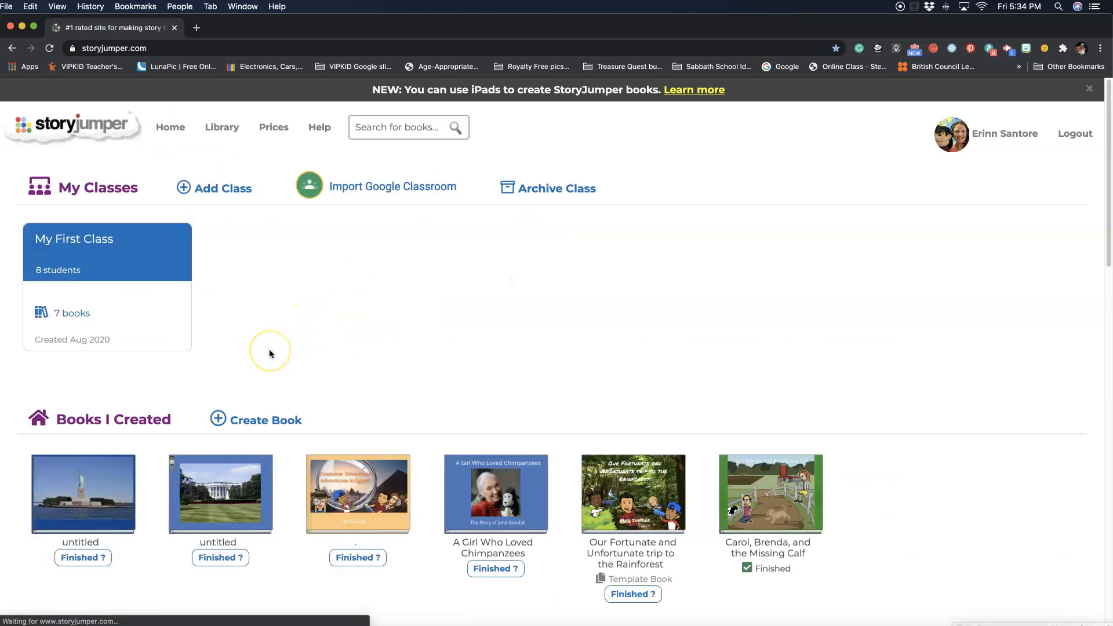
scroll(269, 354, down, 1)
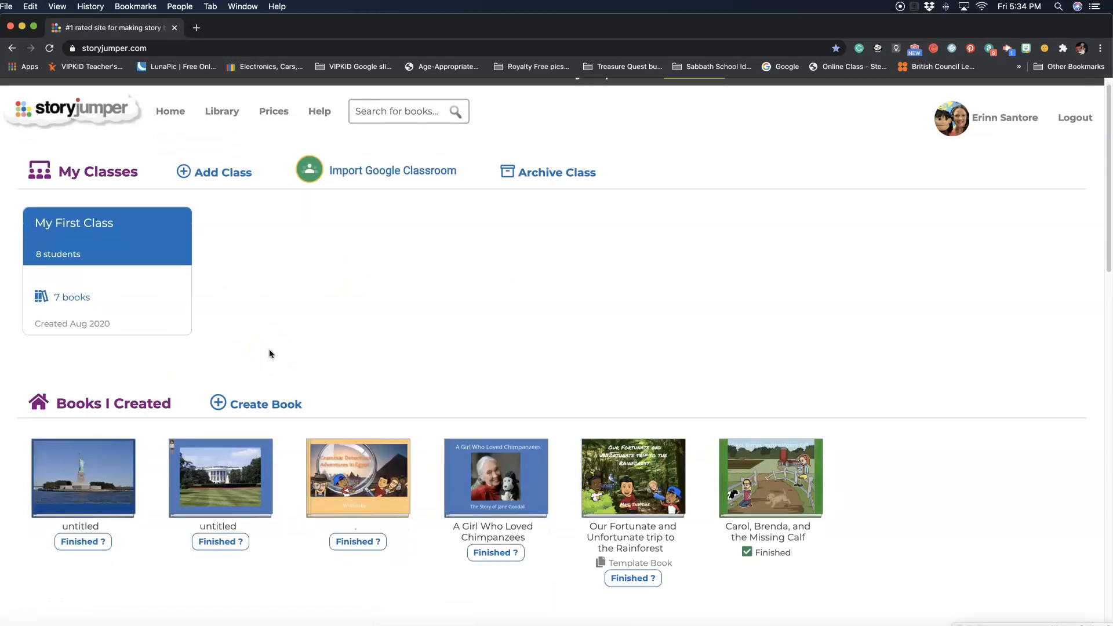
scroll(269, 354, down, 2)
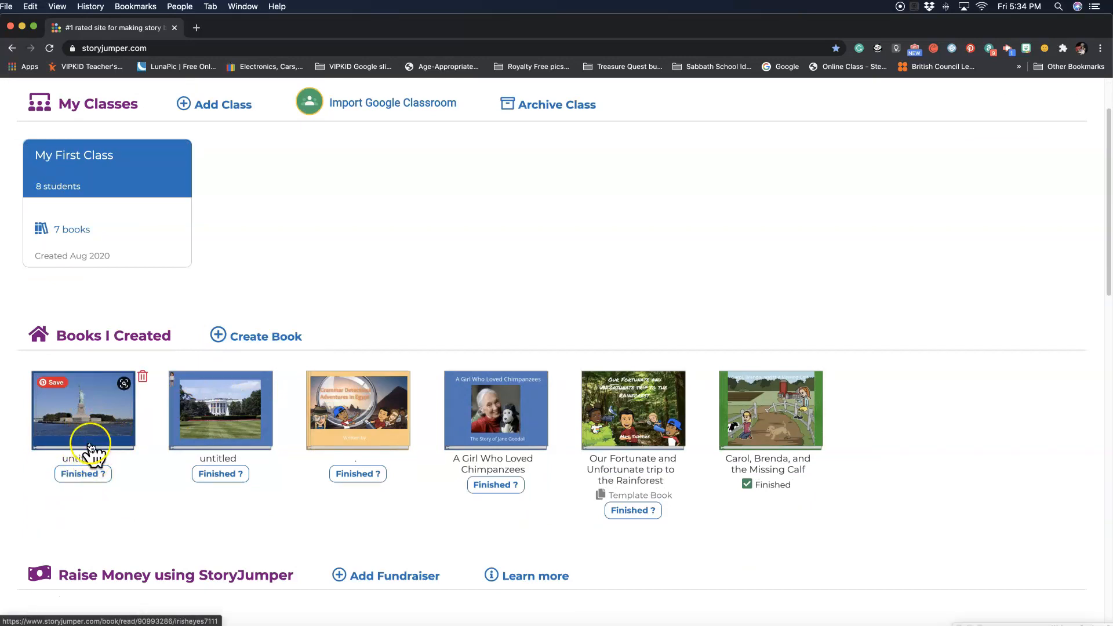
Mark the Statue of Liberty book as finished and save its privacy level as Private
click(82, 474)
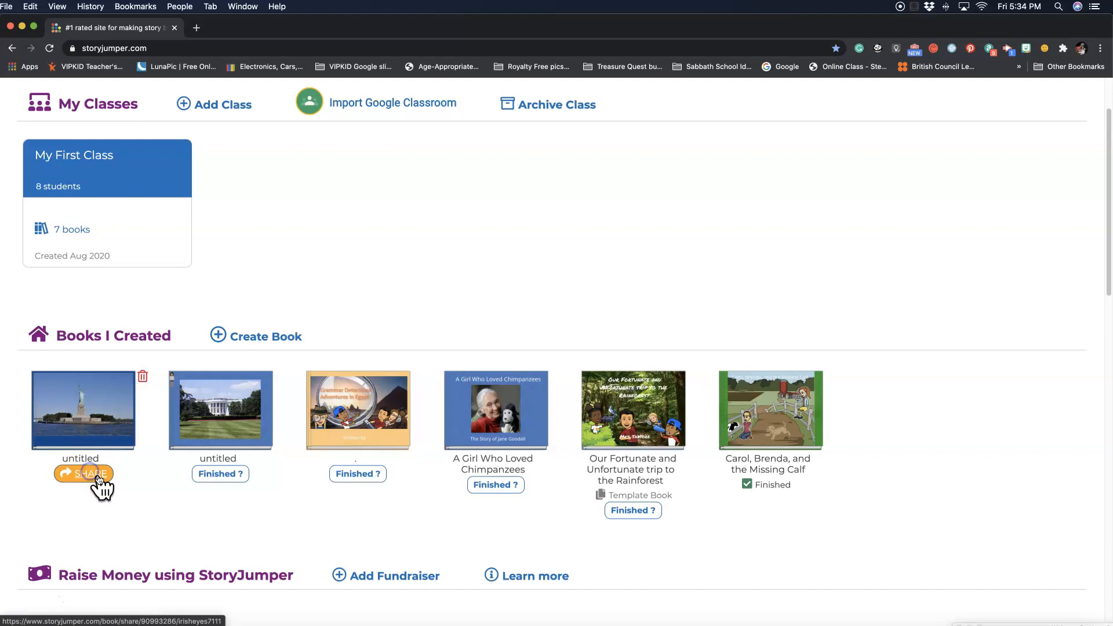
click(91, 429)
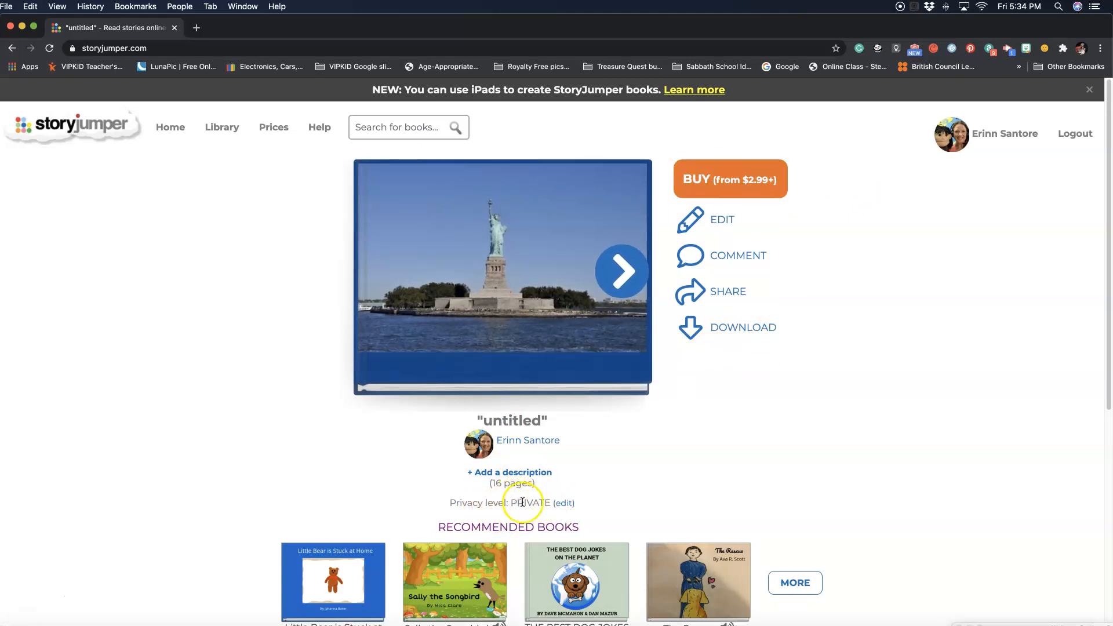
click(563, 504)
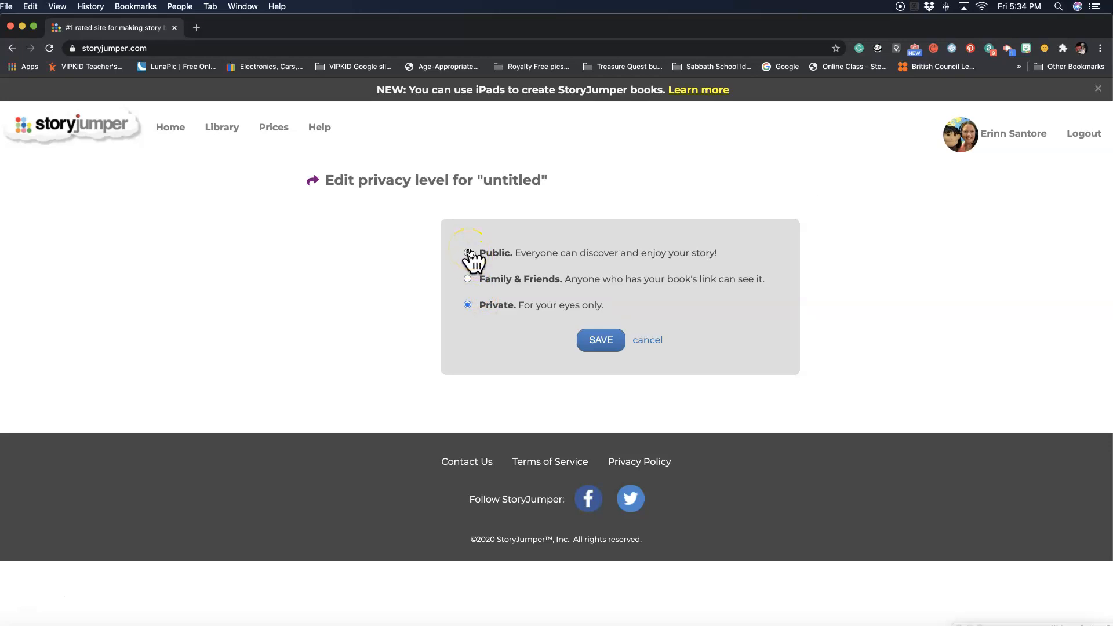
click(601, 344)
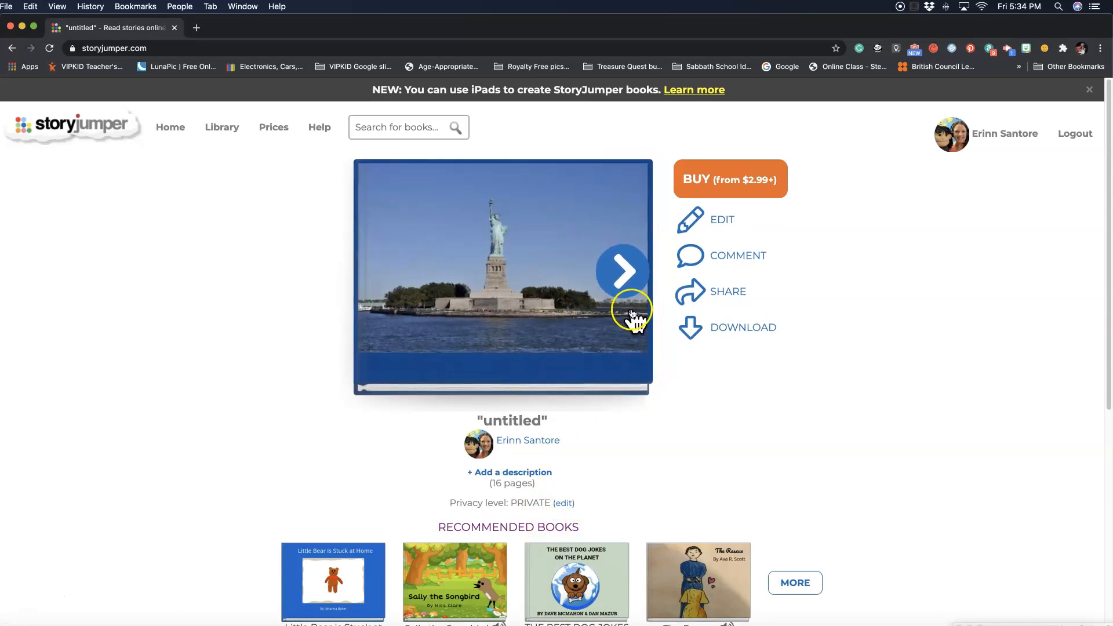
Preview the book through pages 2 and 3 with its voice narration, and reopen it for editing
click(617, 277)
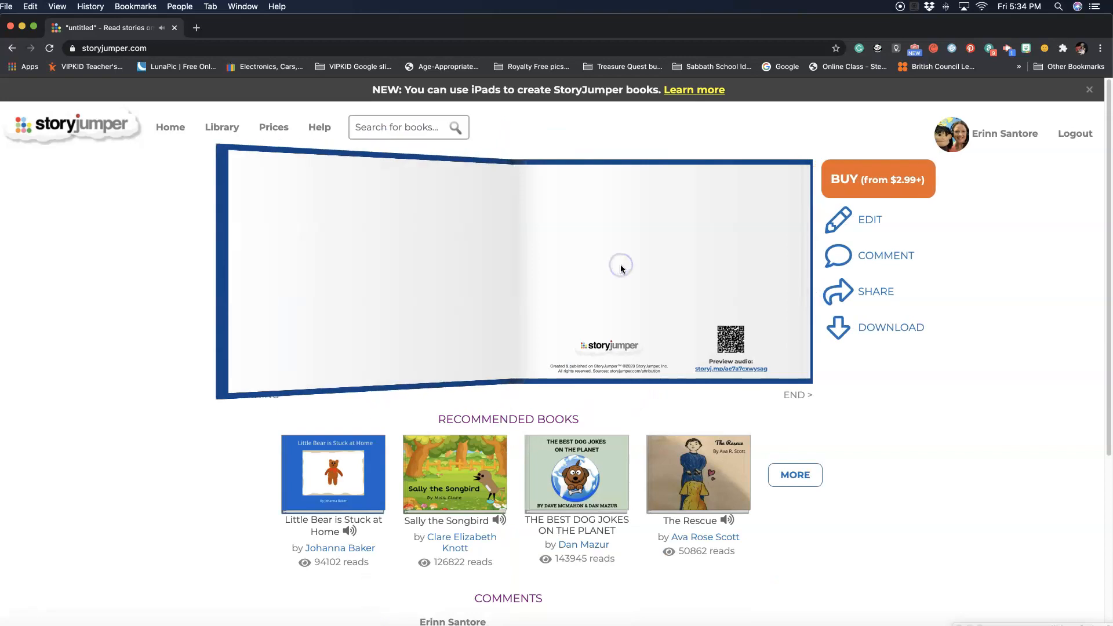
click(727, 267)
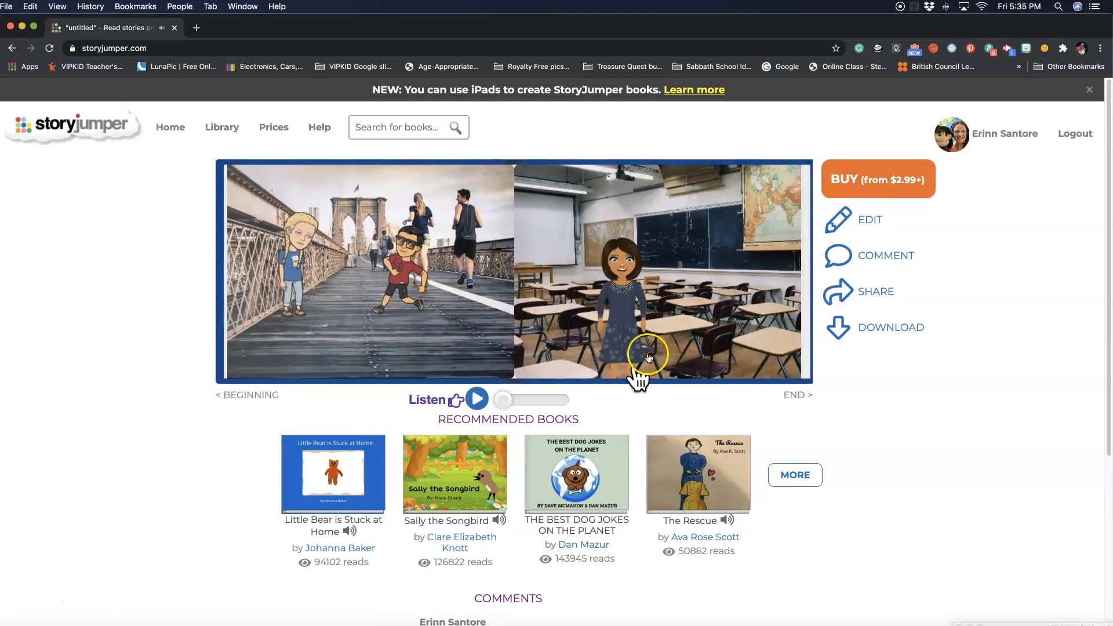
click(477, 399)
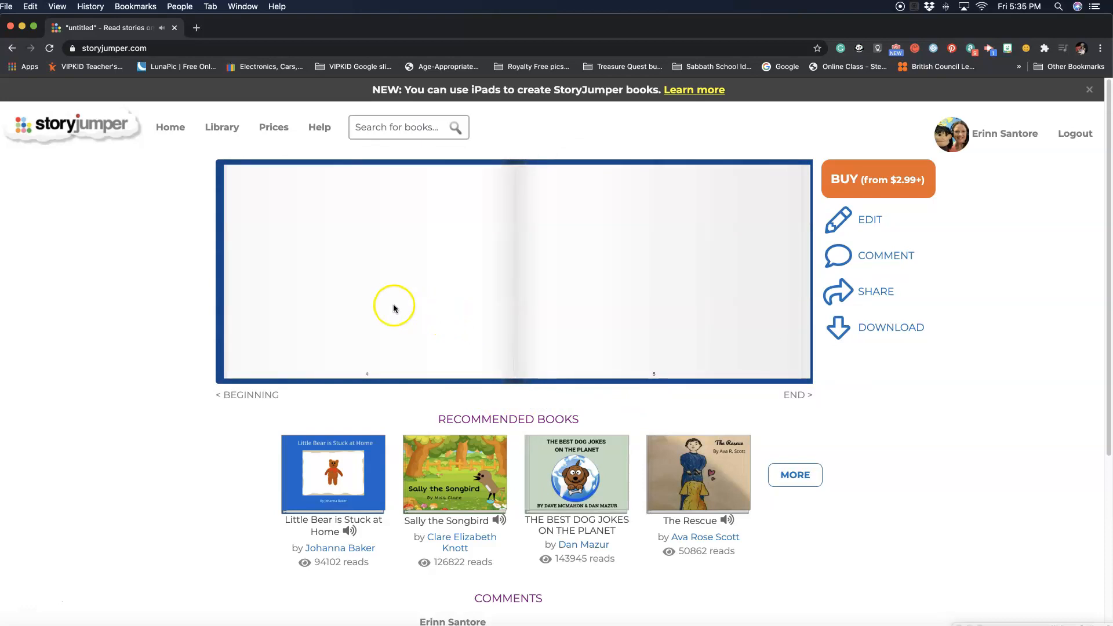
click(259, 257)
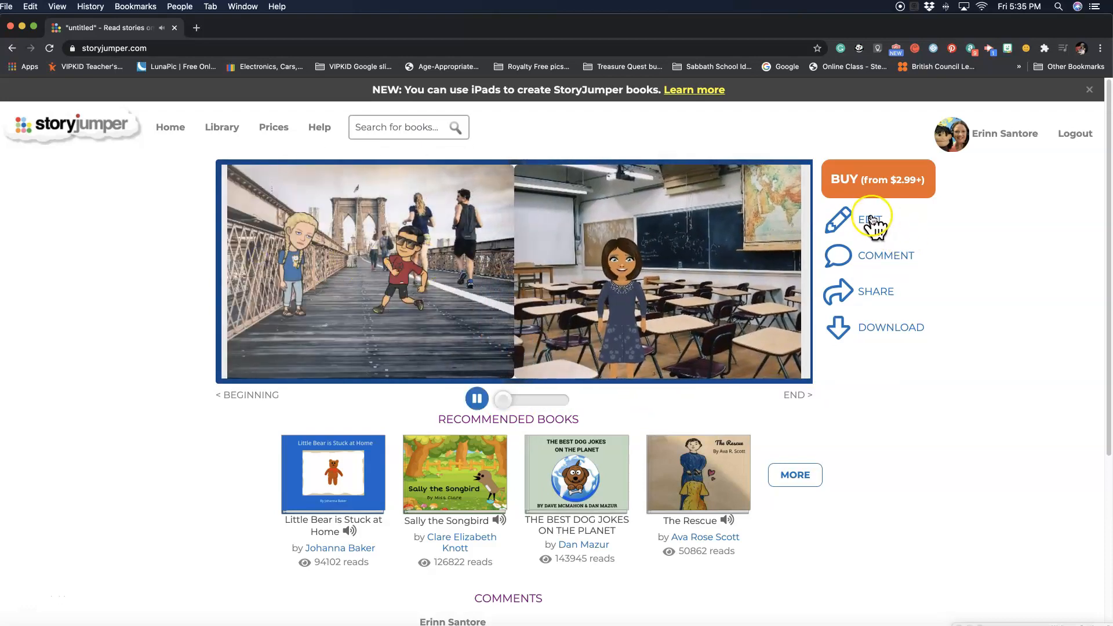
click(477, 398)
click(870, 220)
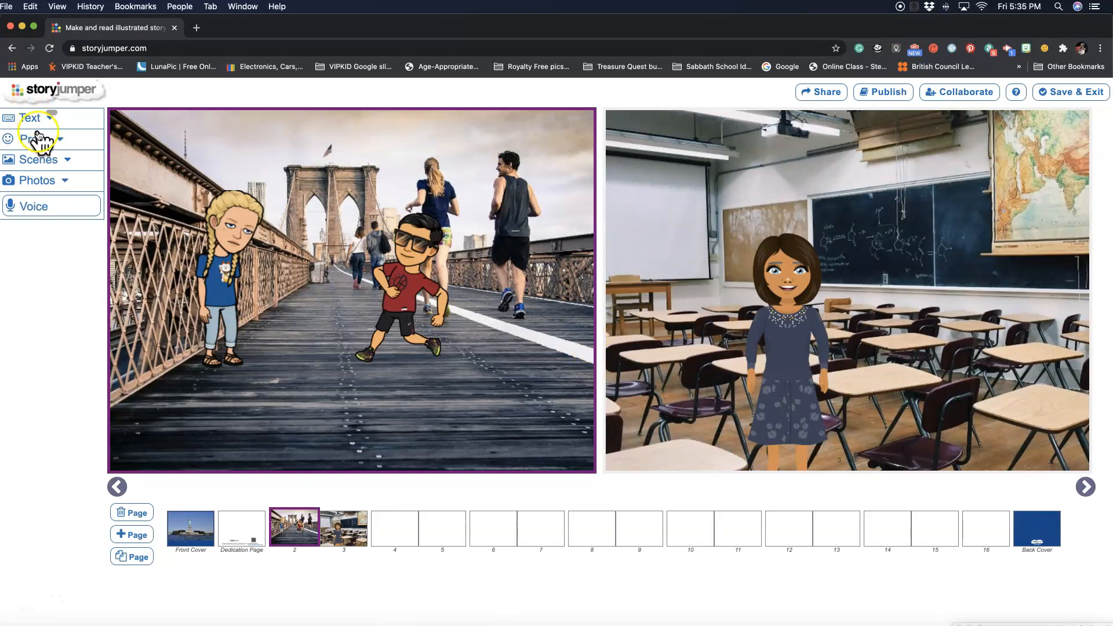
Add a scroll-shaped text box to page 3, resize it above the character, and delete it
click(47, 118)
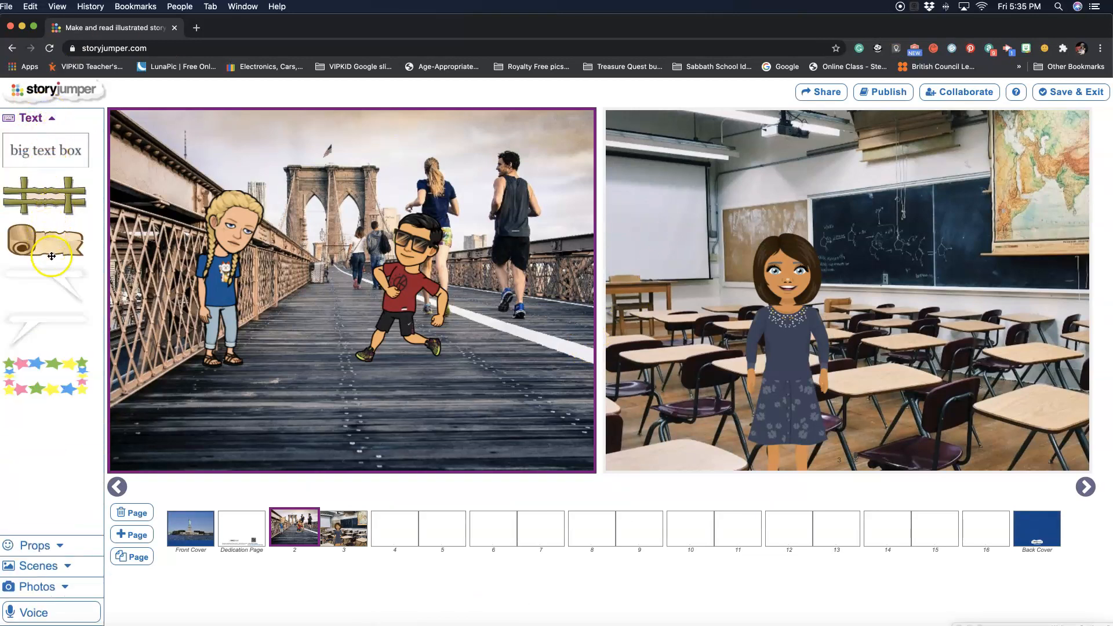
drag(50, 249, 763, 205)
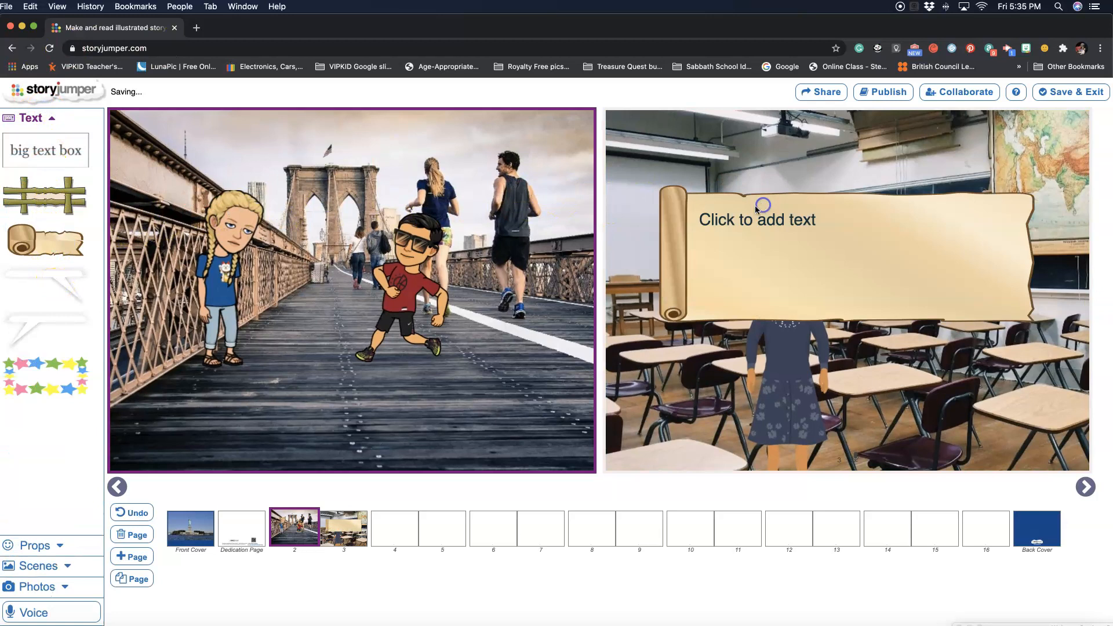
click(993, 251)
drag(1037, 179, 874, 250)
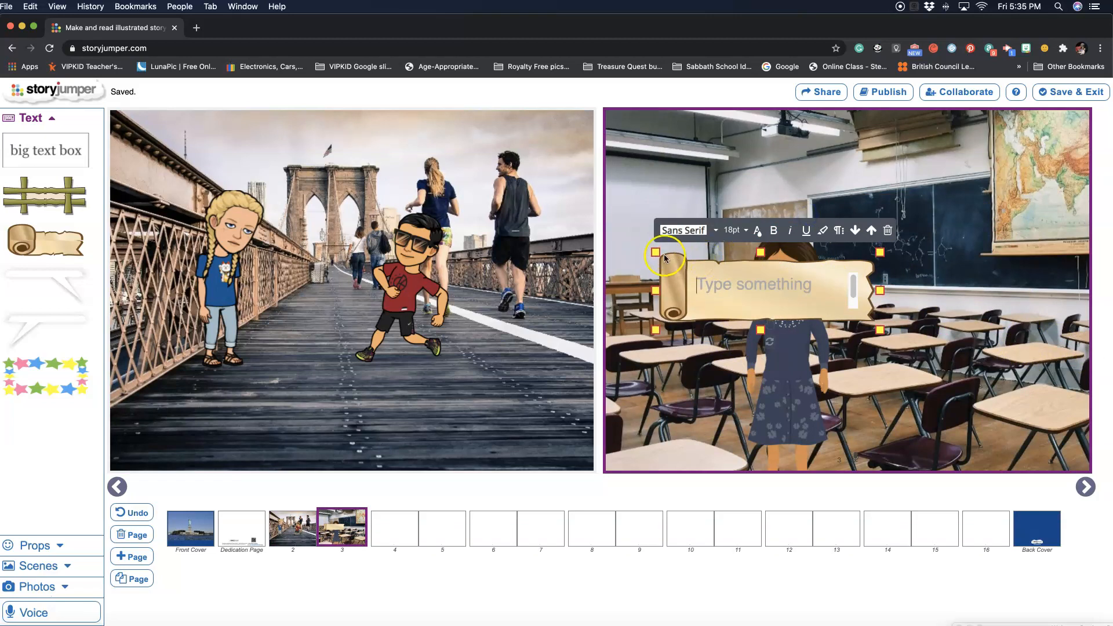
drag(654, 251, 713, 169)
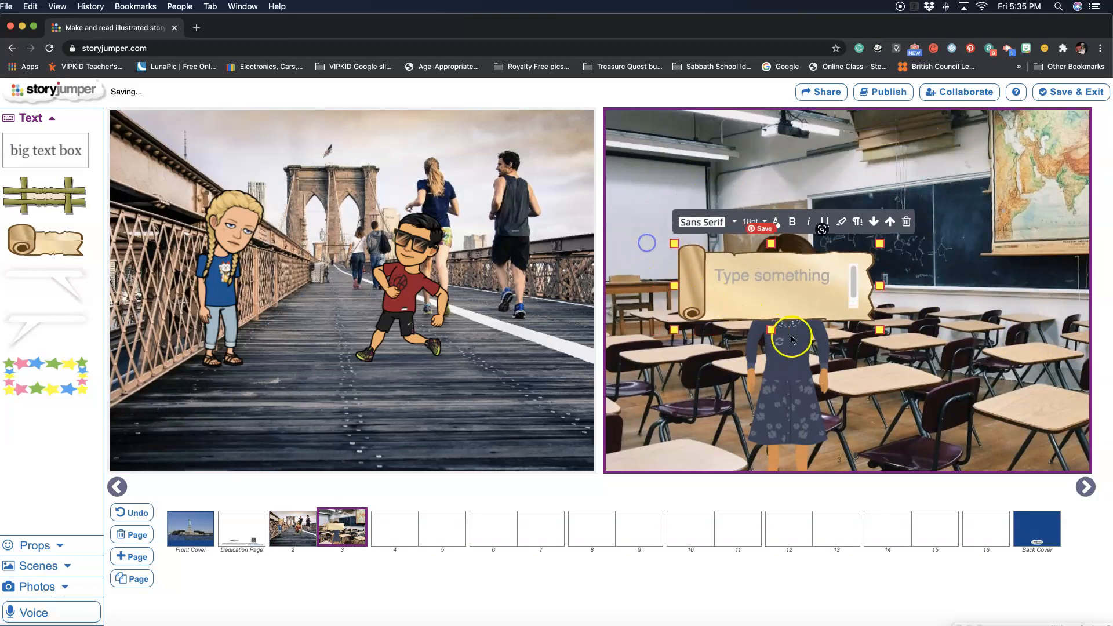
drag(795, 311, 840, 199)
drag(734, 202, 629, 217)
click(771, 154)
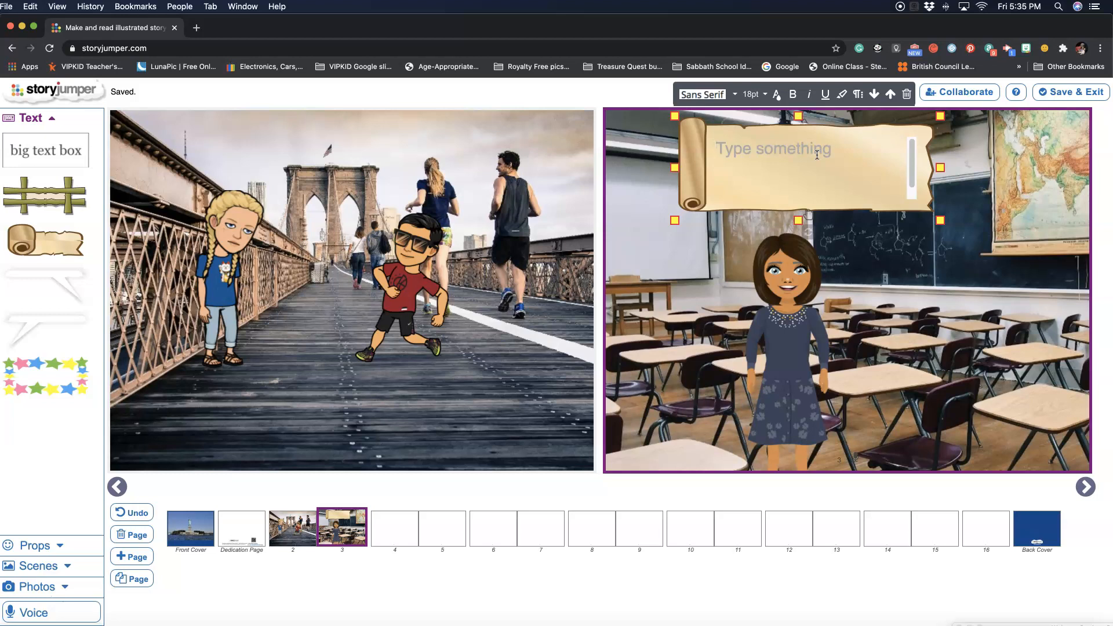
click(907, 94)
click(661, 113)
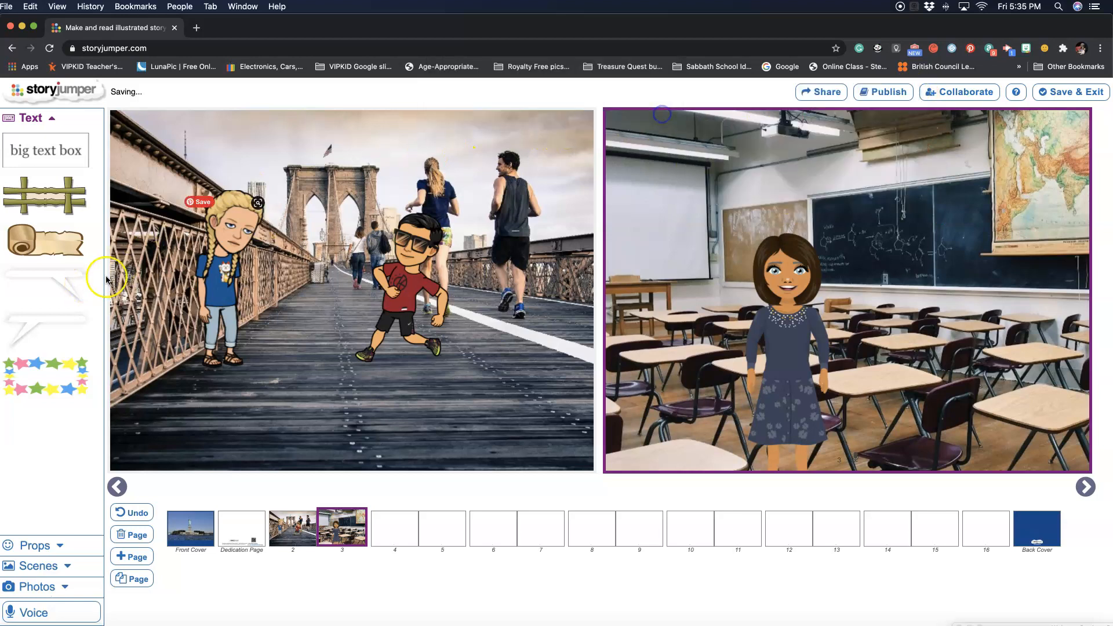
Add a speech bubble with a lower-left tail to page 3, shrink it, and place it beside the teacher's head over the chalkboard
drag(42, 293, 821, 245)
click(988, 259)
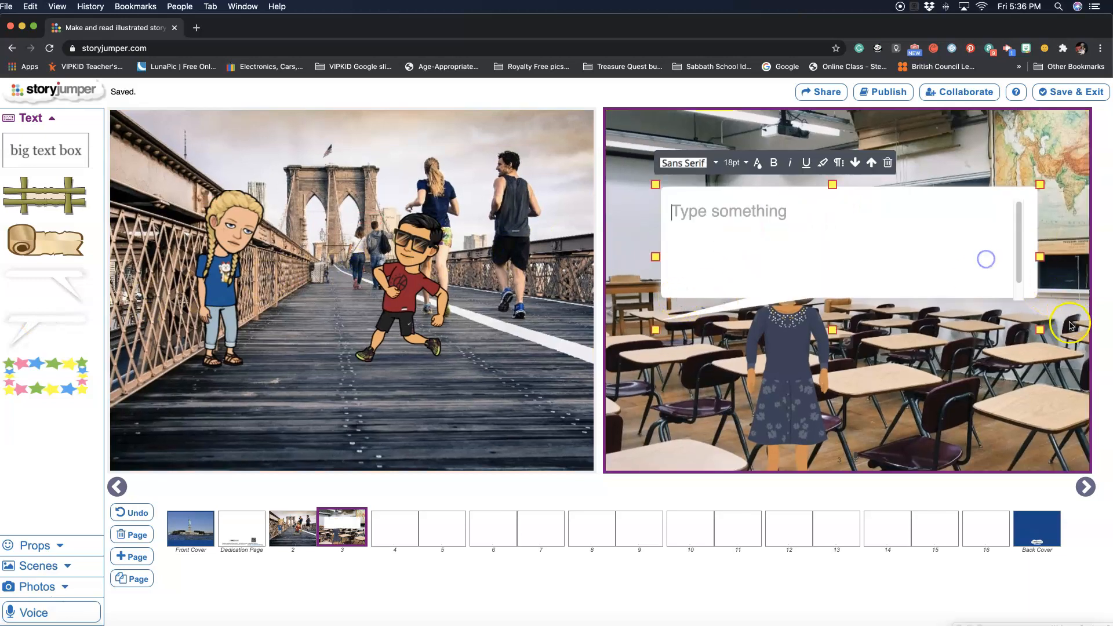
drag(1041, 329, 818, 286)
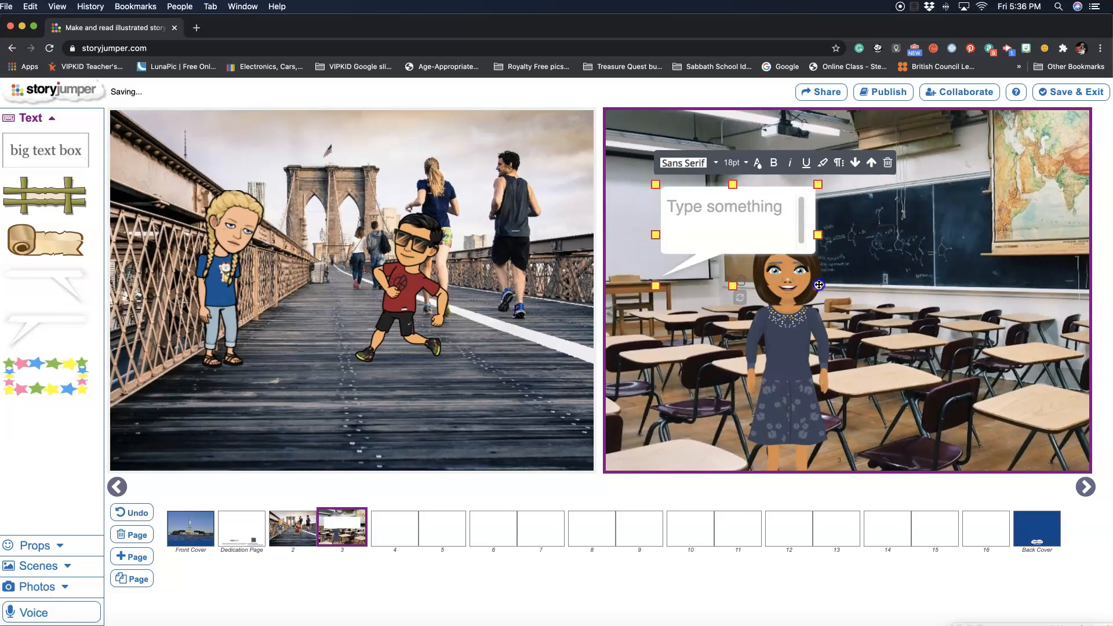
mouse_move(741, 285)
mouse_down()
mouse_move(909, 256)
mouse_move(739, 288)
mouse_up()
click(776, 232)
click(738, 259)
drag(739, 280, 909, 253)
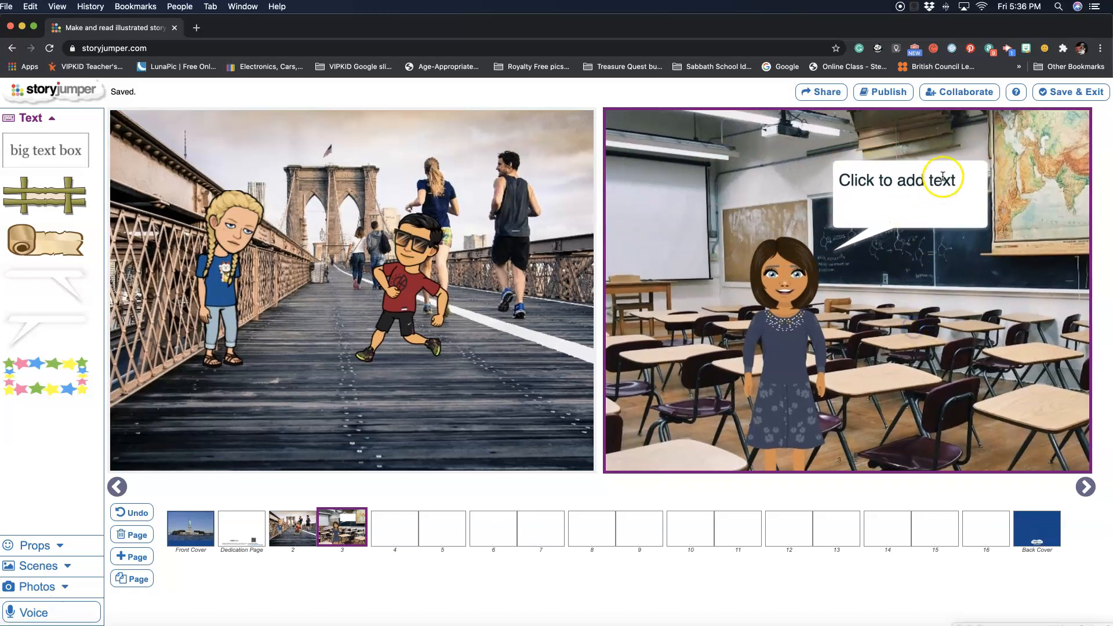
Fill the speech bubble with "Hi students!", a sentence giving the teacher's name, and "and I am going to be your teacher this year."
click(943, 177)
text(Hi students)
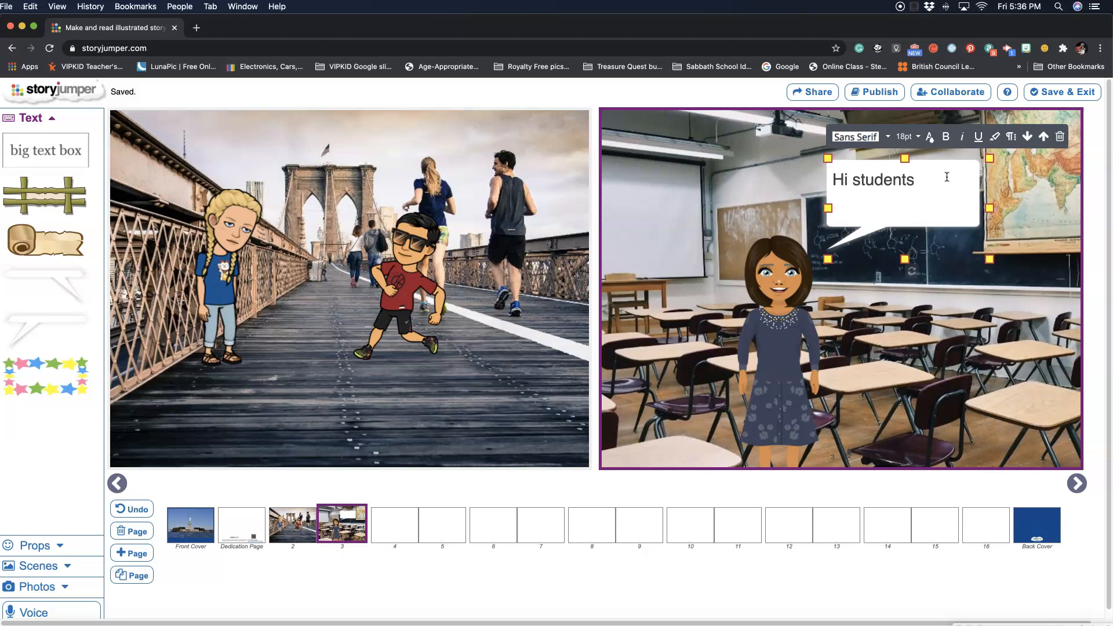
text(My name i)
key(BackSpace)
key(BackSpace)
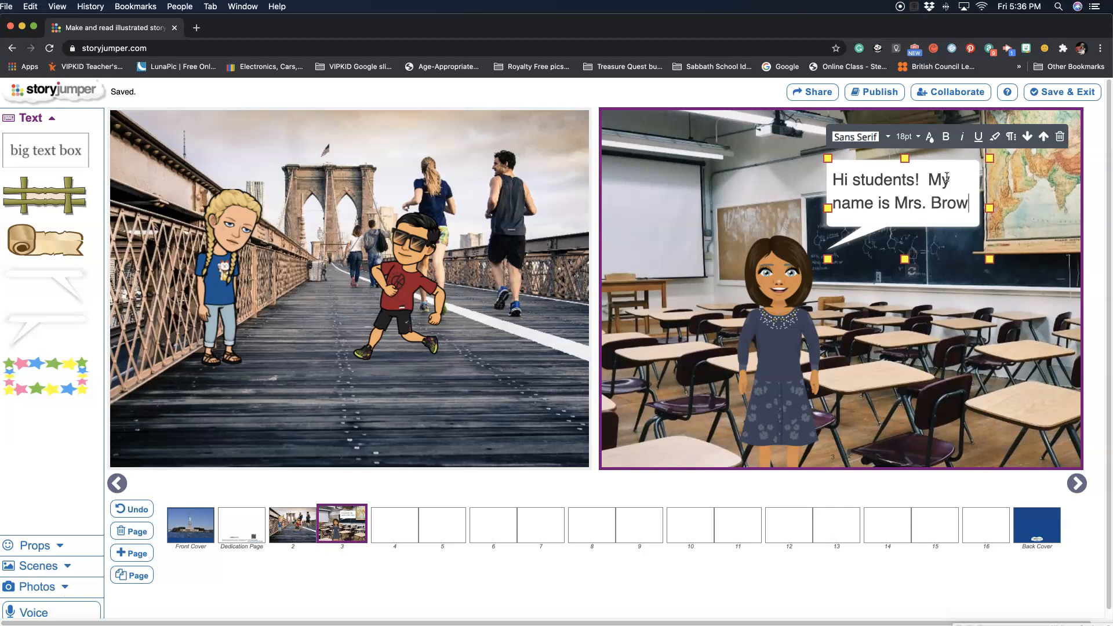
text(n and I am g)
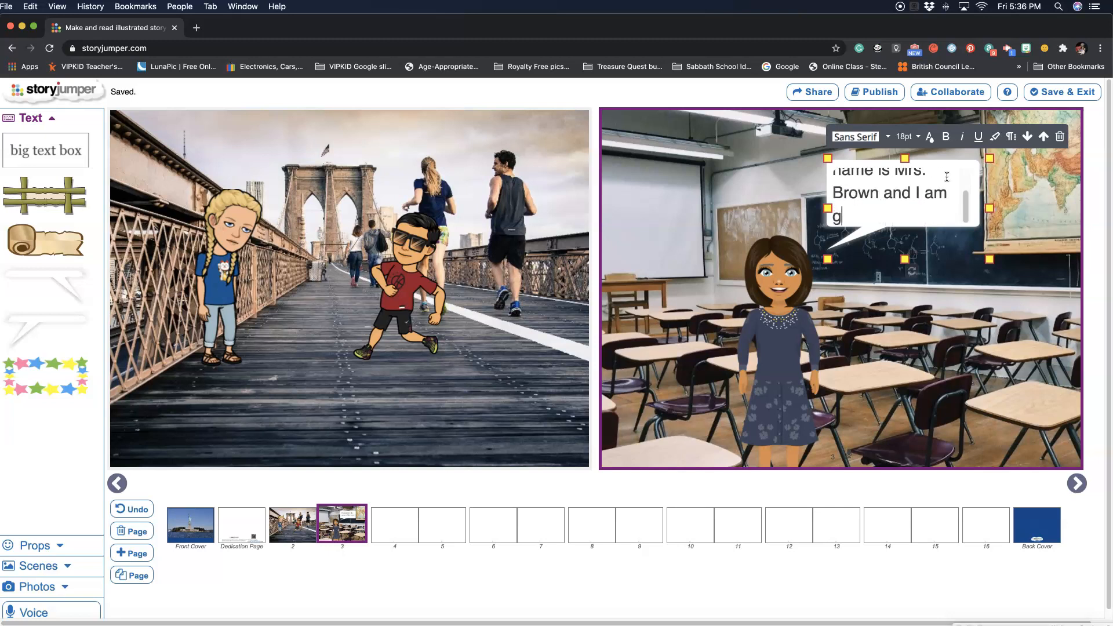
text(oing to be your )
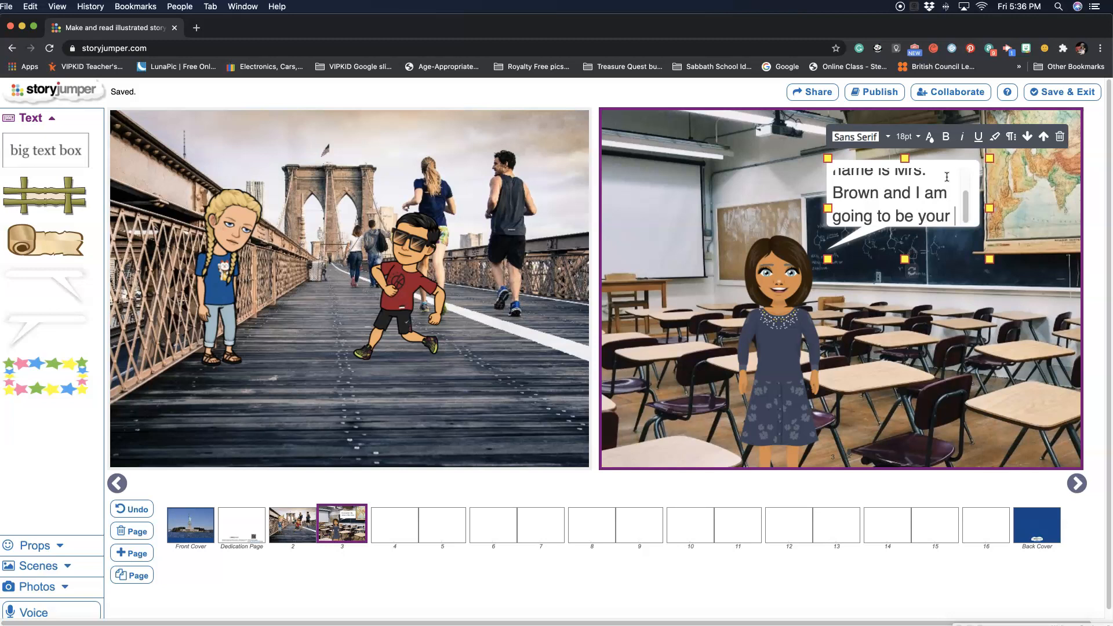
text(teacher this year.)
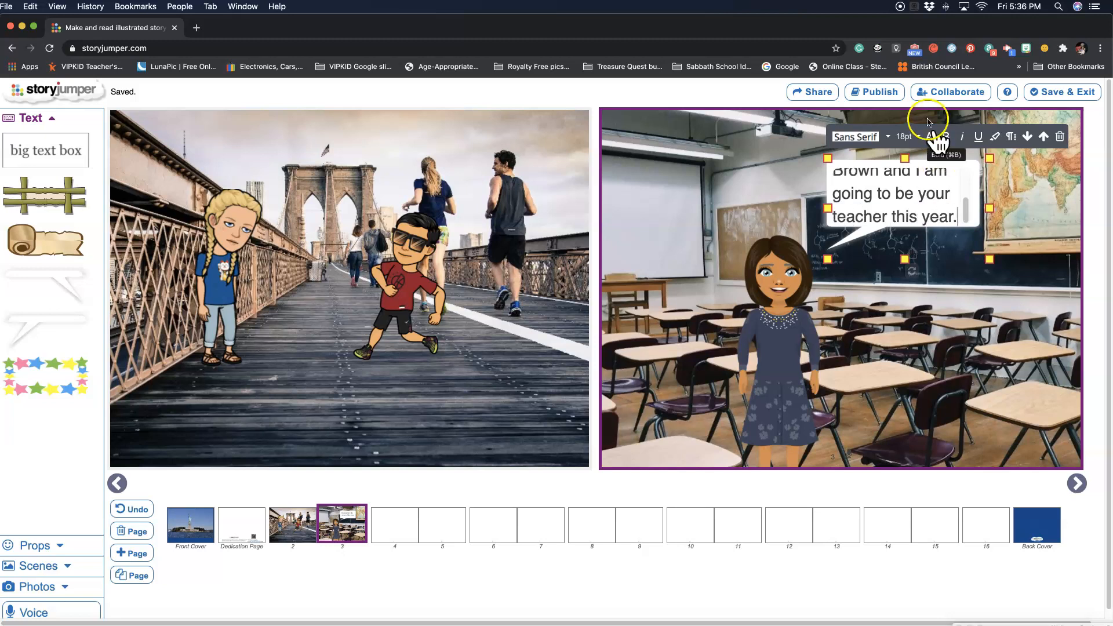
Set the font size of all the text in the speech bubble to 12 pt
click(910, 137)
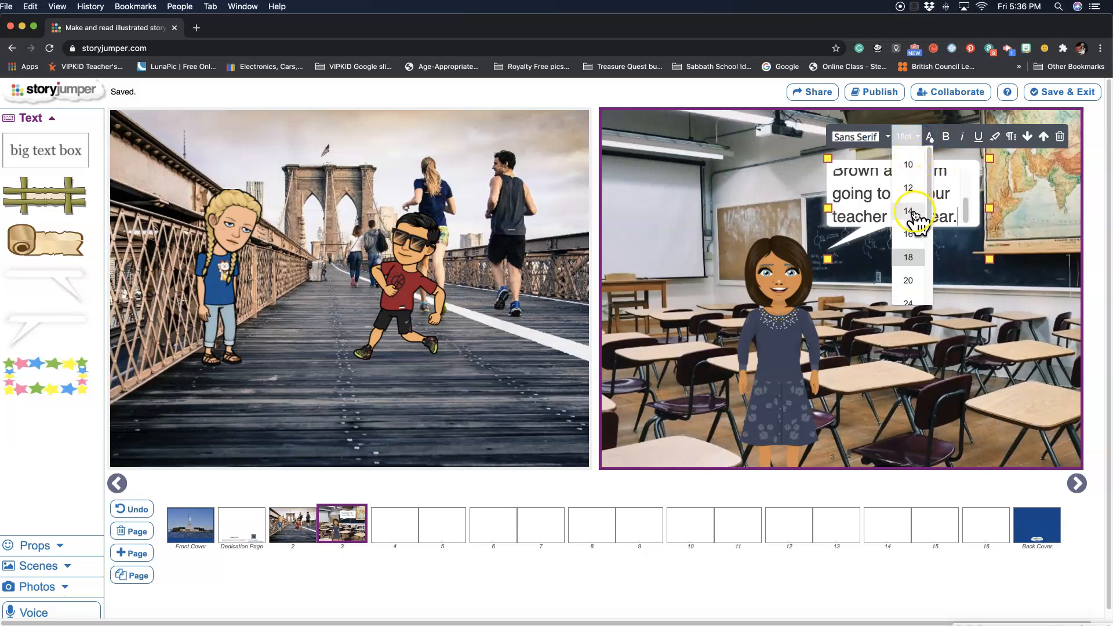
click(909, 210)
drag(956, 214, 819, 177)
click(915, 137)
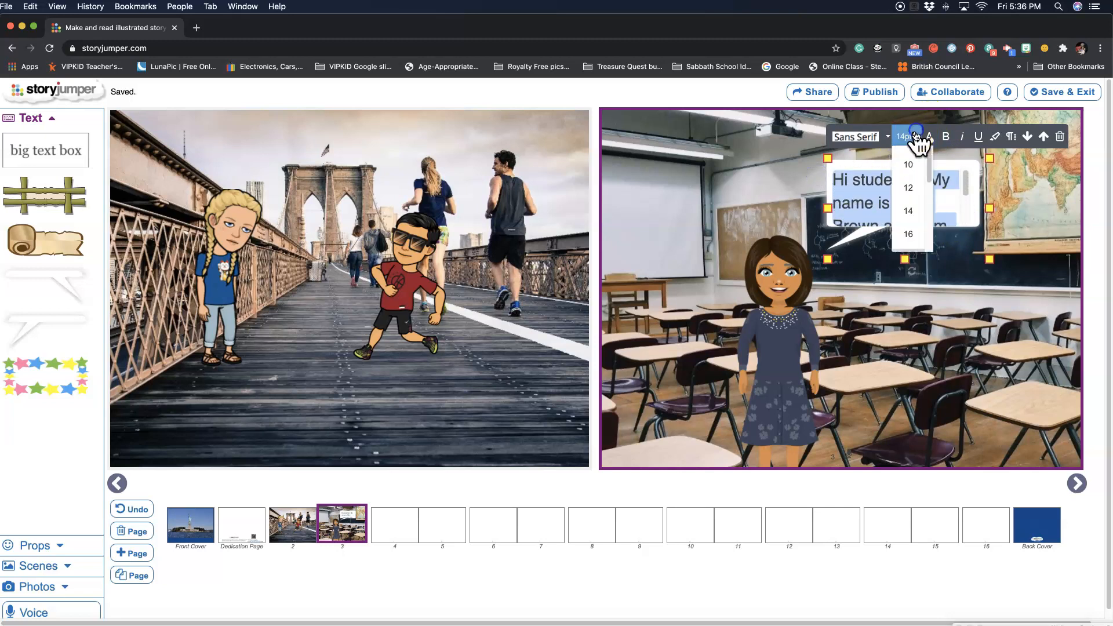
click(909, 188)
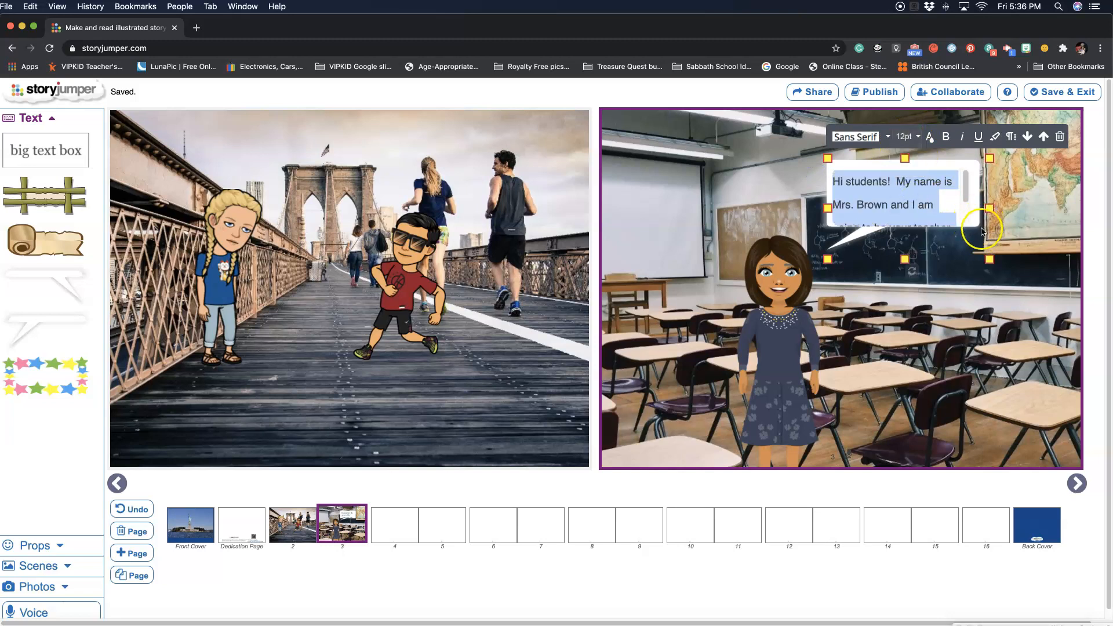
Enlarge the speech bubble so its whole text fits without scrolling, and save and exit the book
click(987, 256)
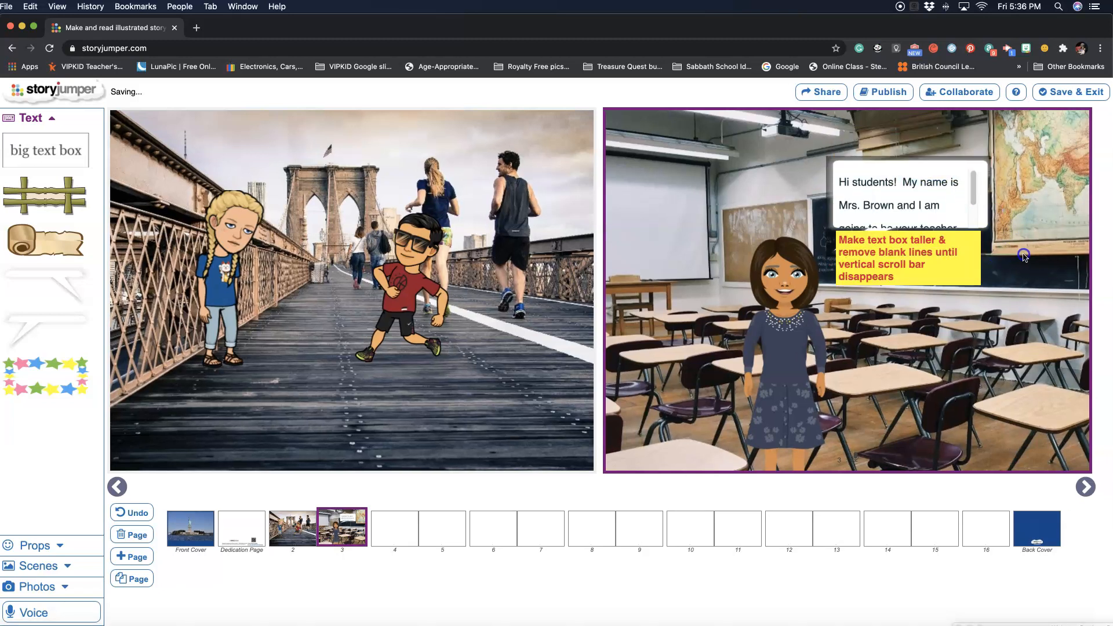
drag(988, 257, 1039, 272)
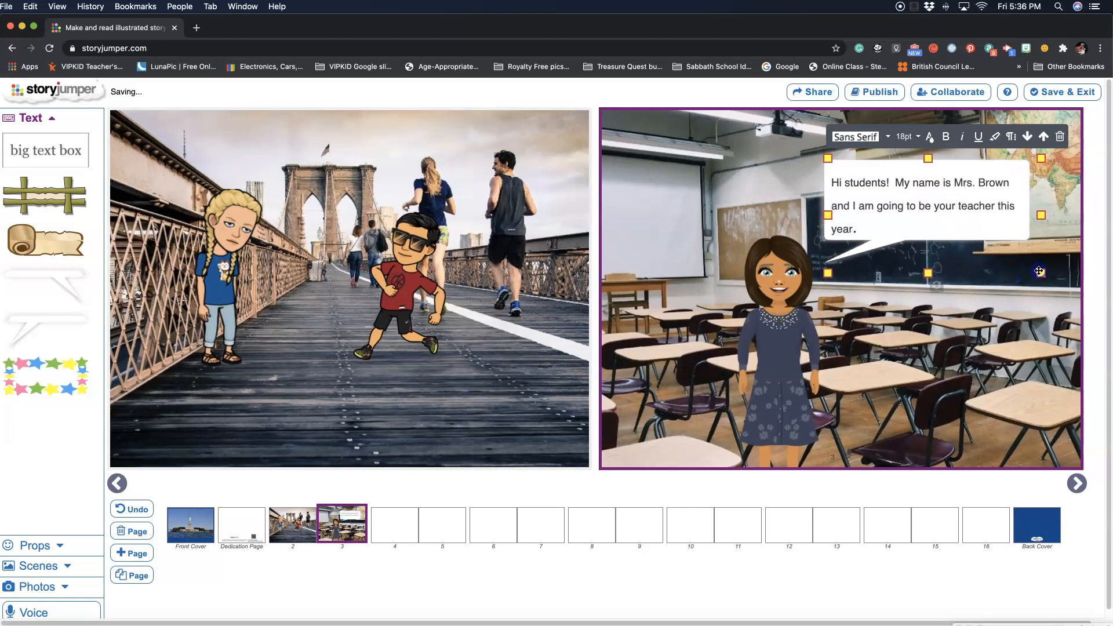
click(1012, 305)
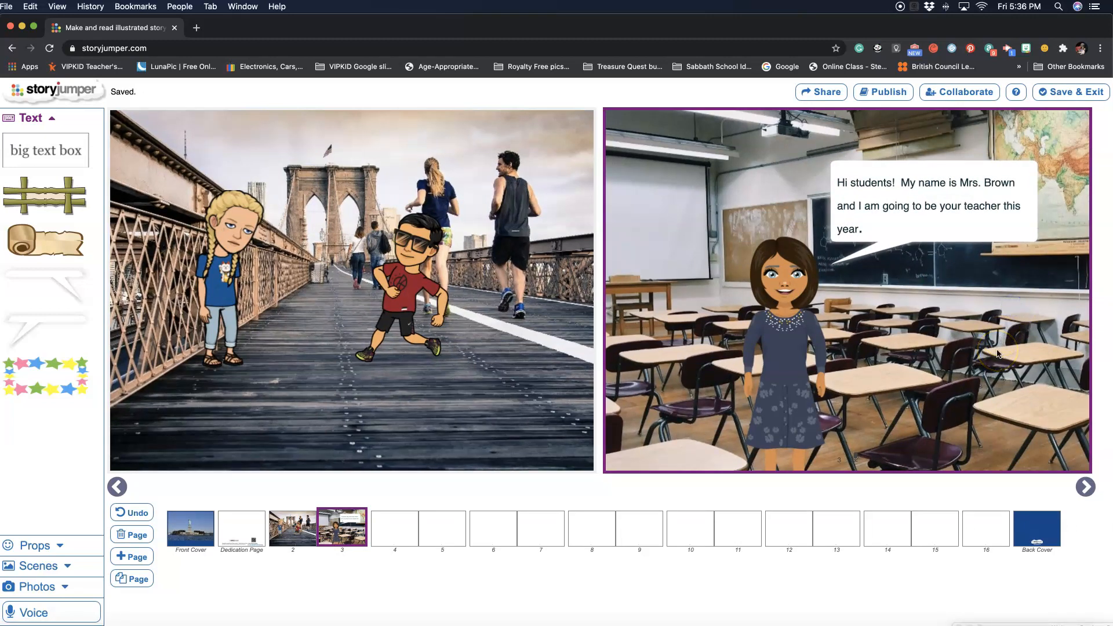
click(1066, 95)
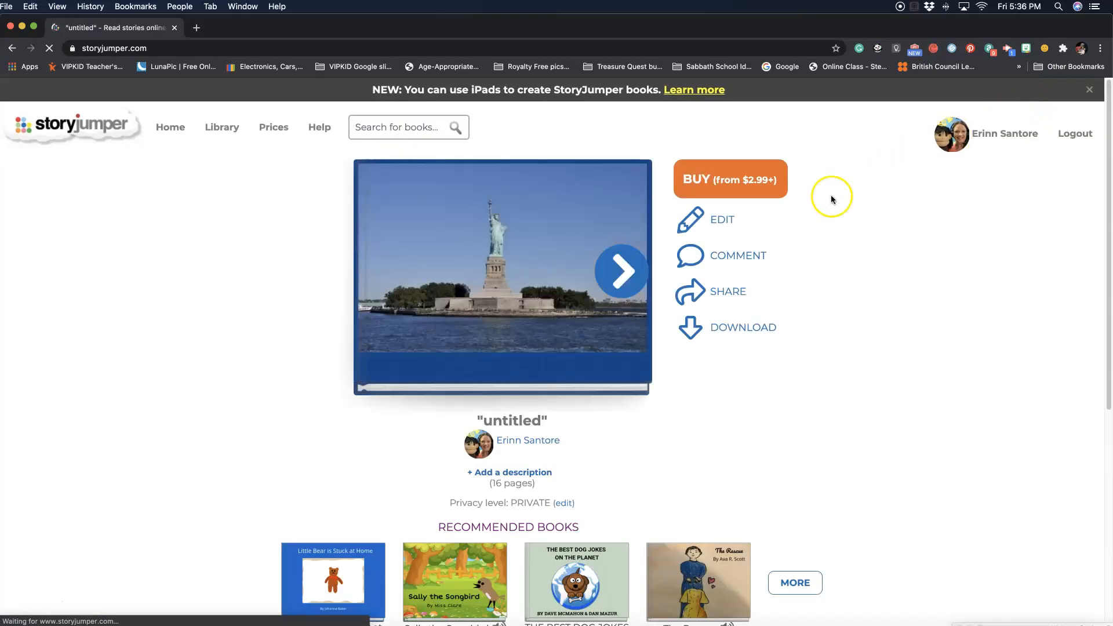